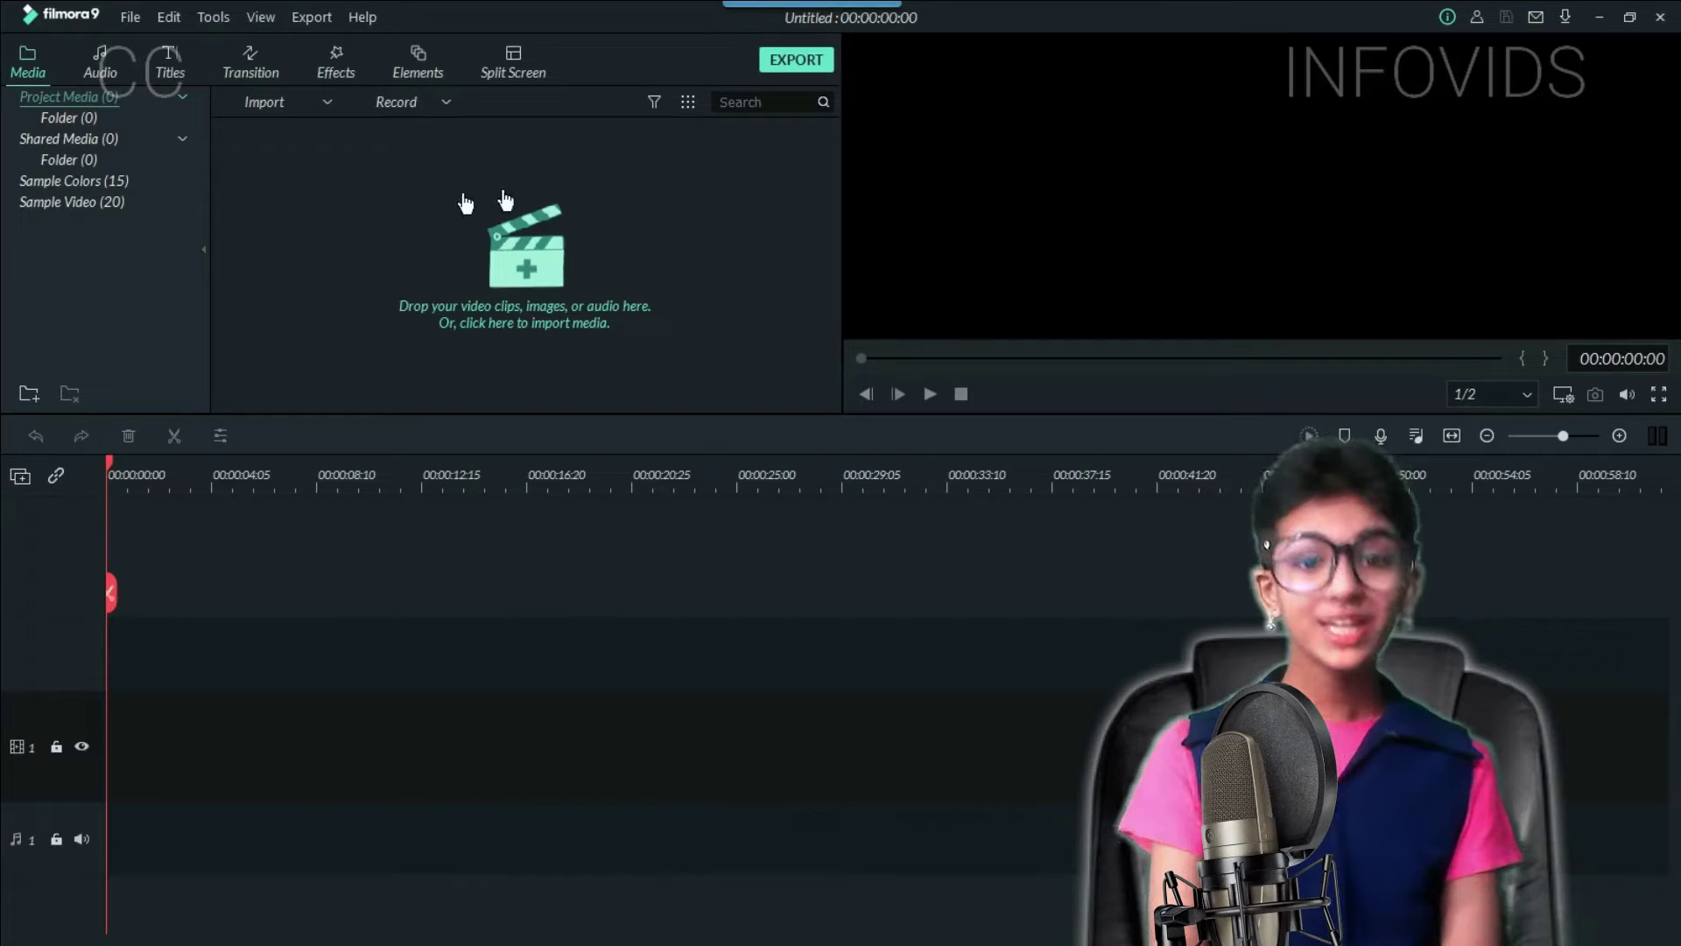
# Step: Open the import browser and navigate from Assets into the Documents folder to find the green-screen clips
pyautogui.click(453, 238)
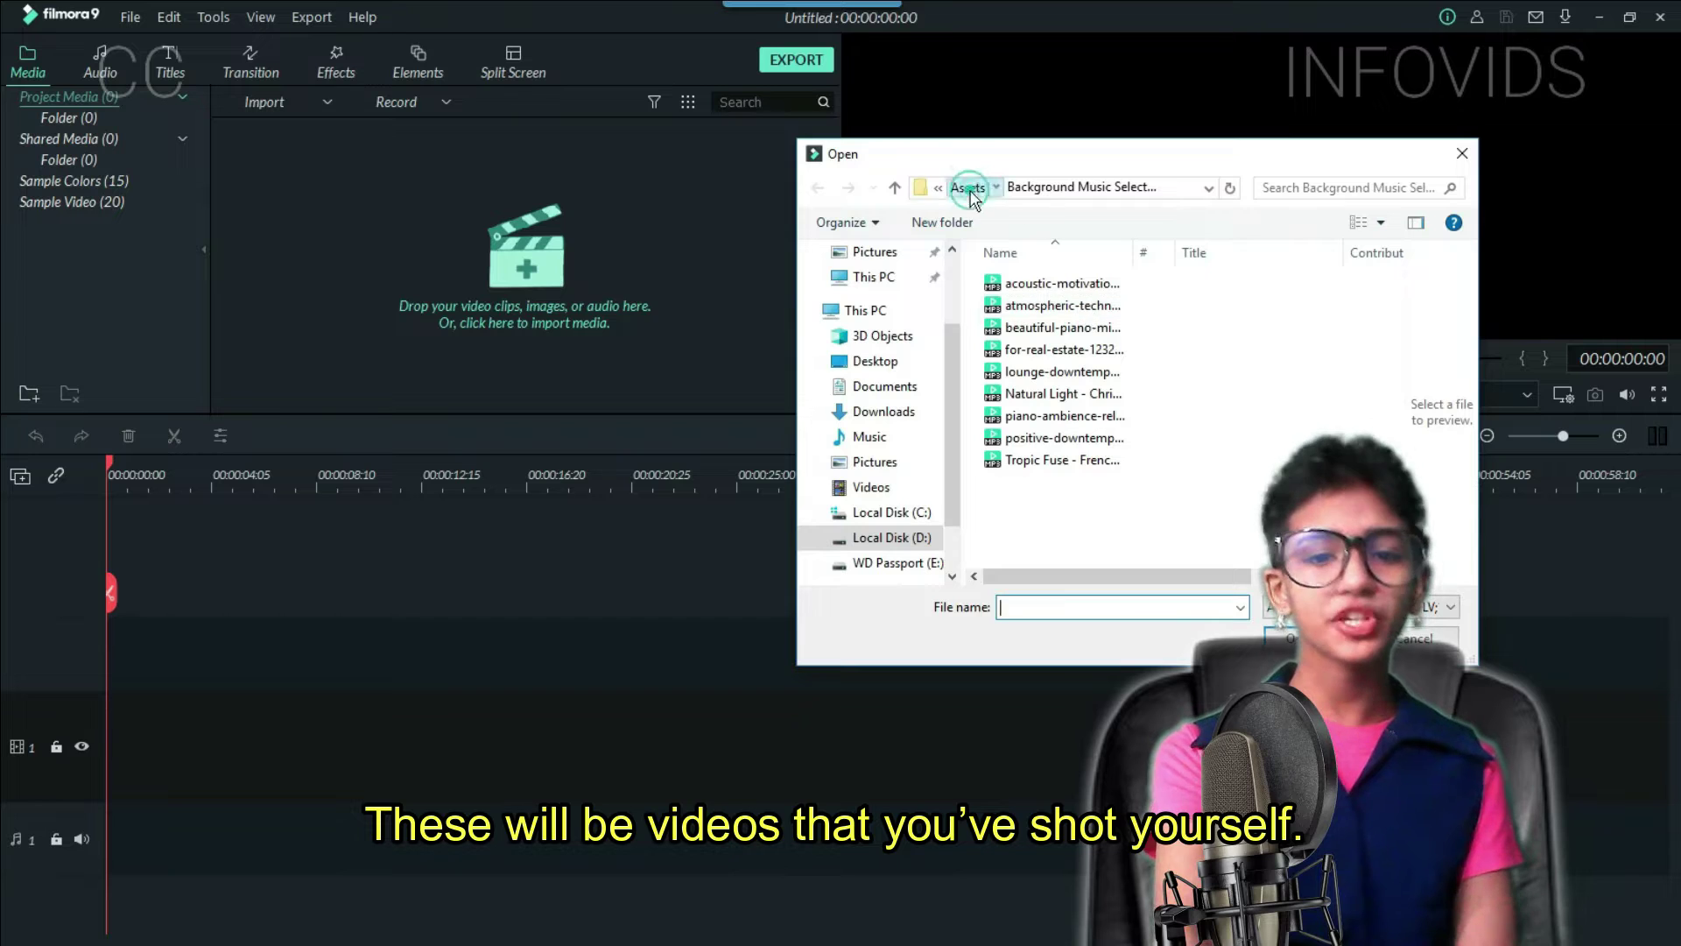
pyautogui.click(968, 188)
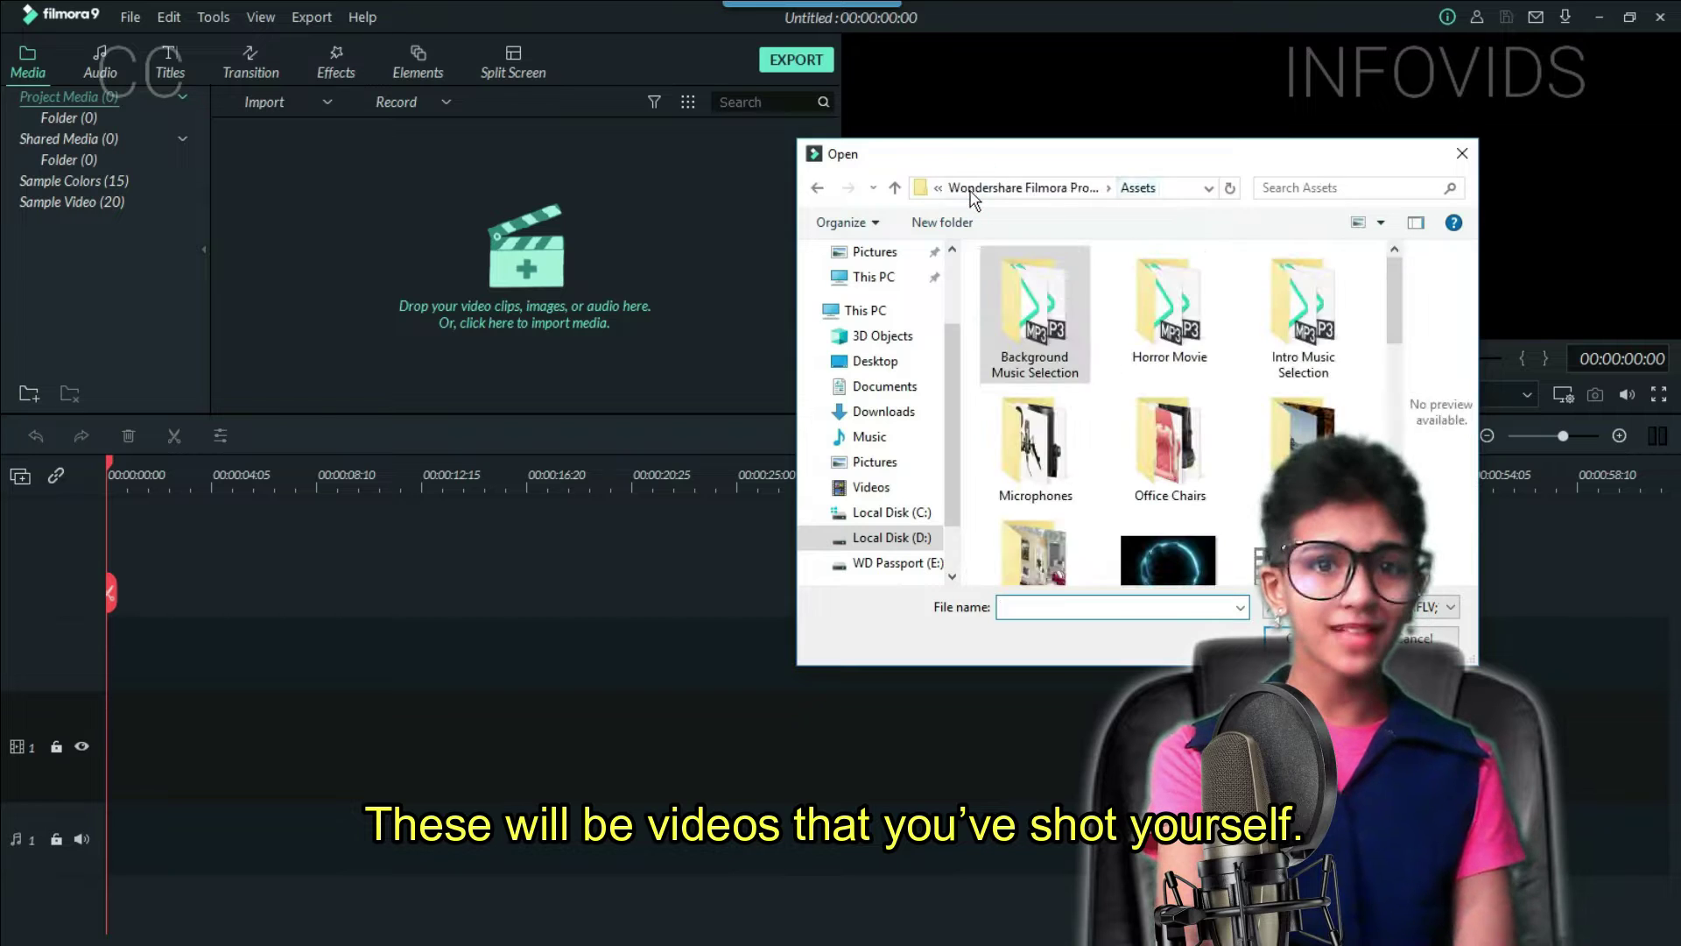
pyautogui.click(899, 393)
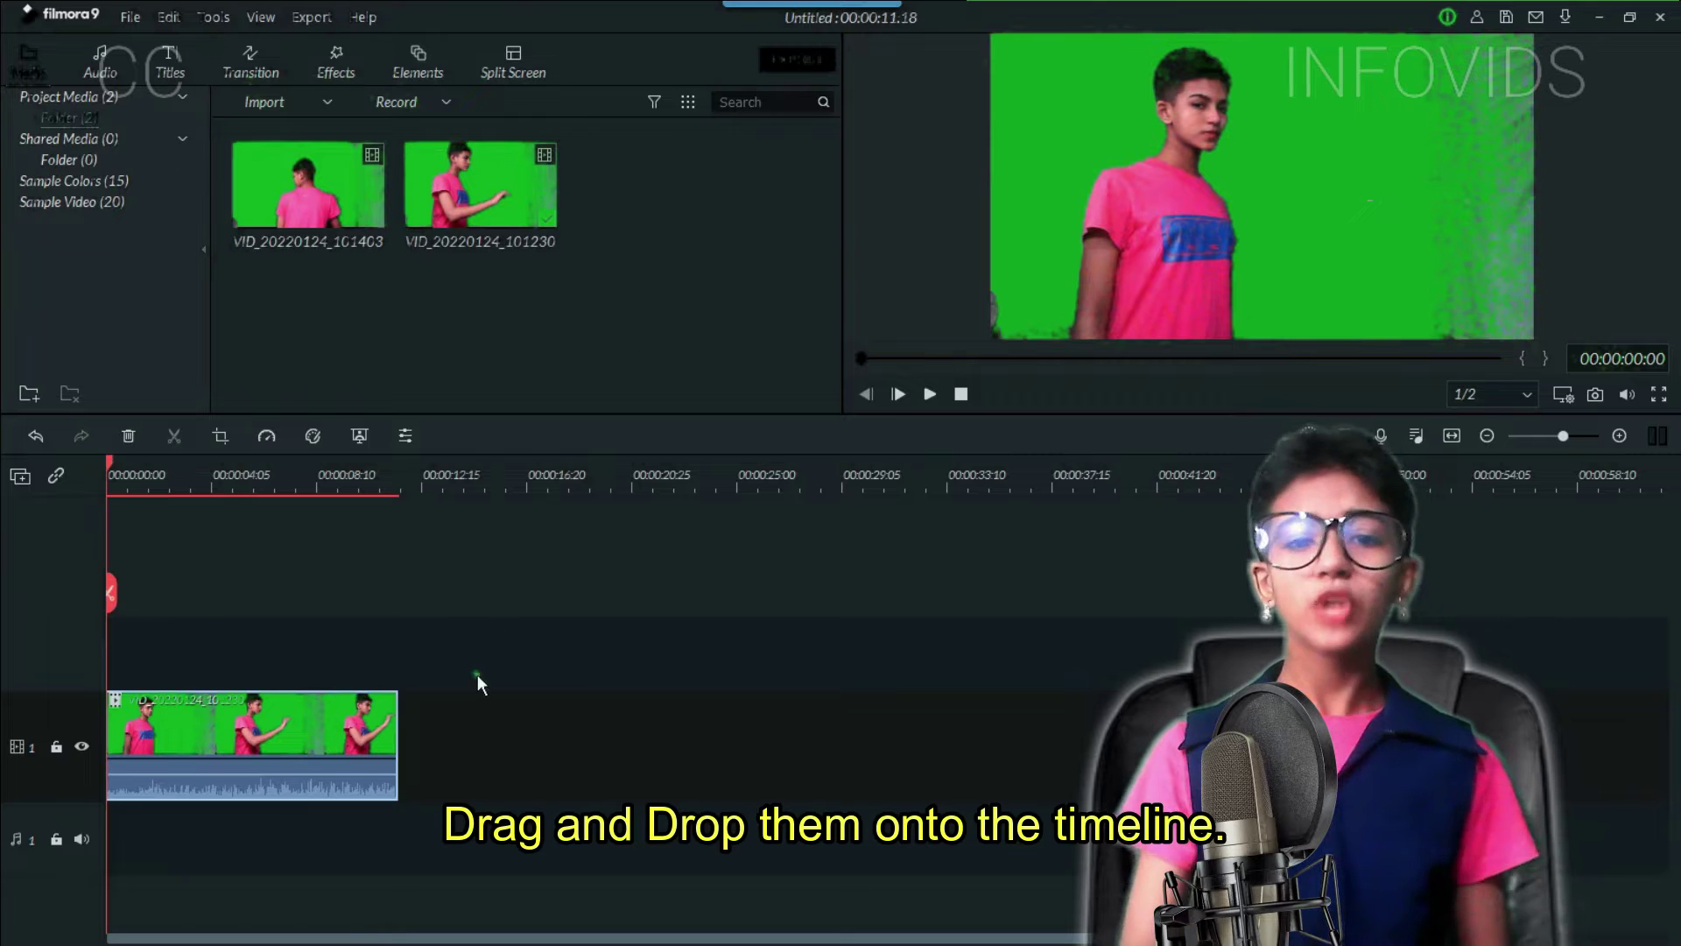
# Step: Place the second clip after the first, then trim the first clip's start and end to reach 00:00:28:19
pyautogui.moveTo(308, 241); pyautogui.dragTo(410, 707)
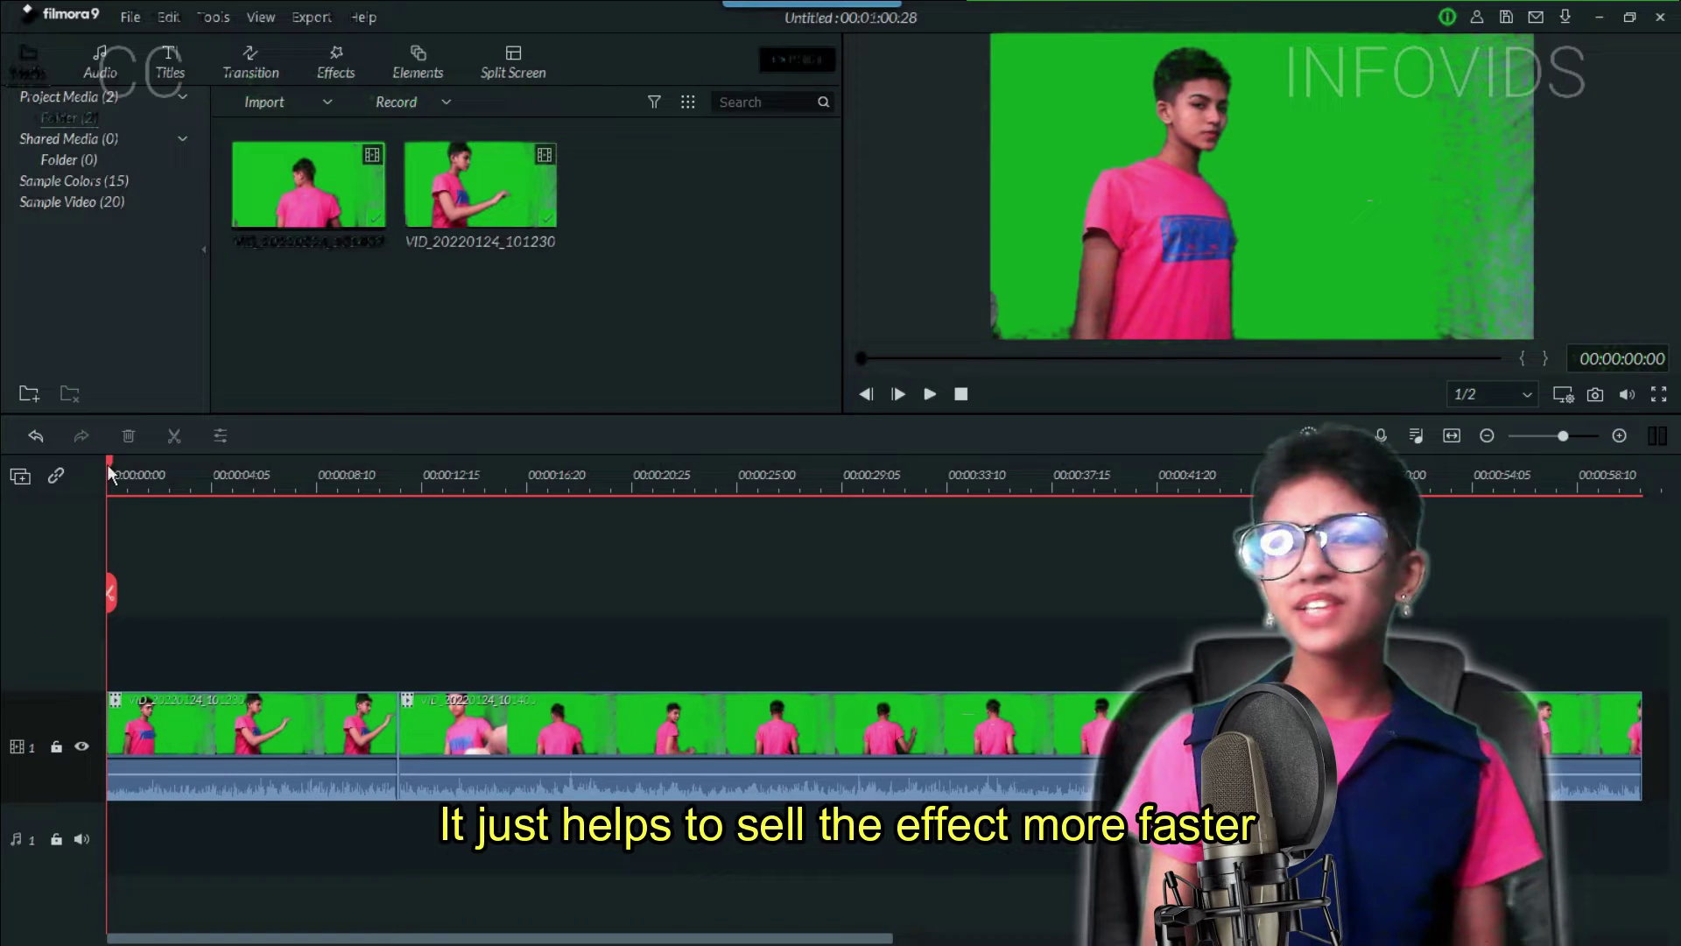
pyautogui.moveTo(124, 473); pyautogui.dragTo(180, 499)
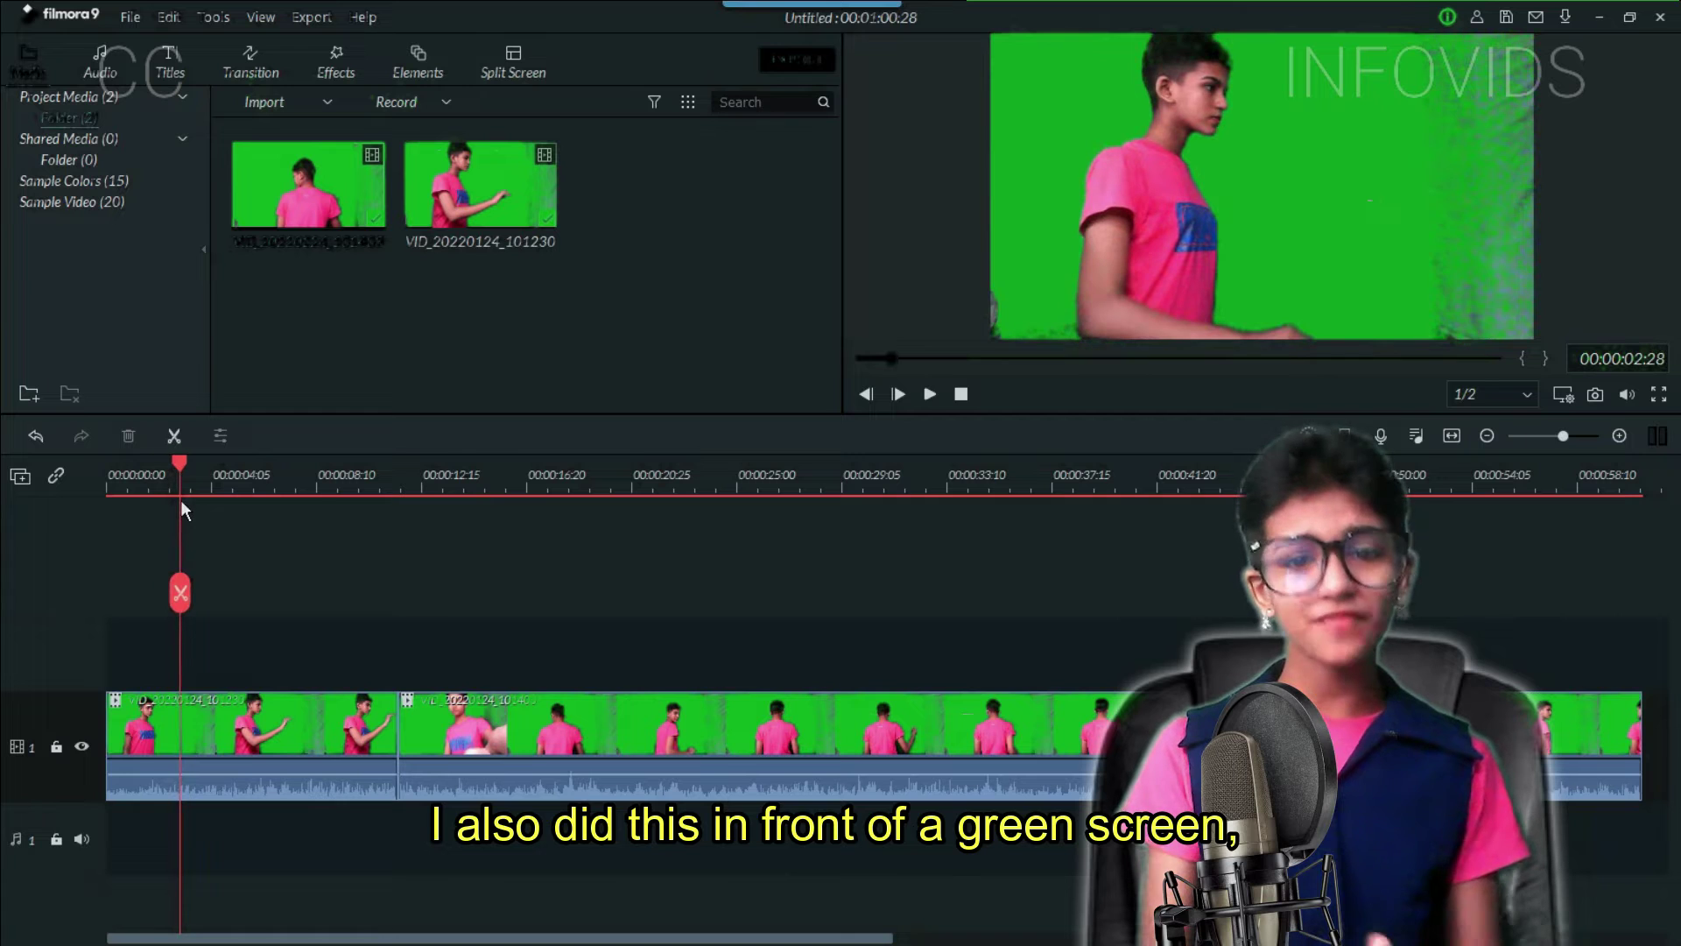
pyautogui.click(153, 738)
pyautogui.hotkey('alt', '[')
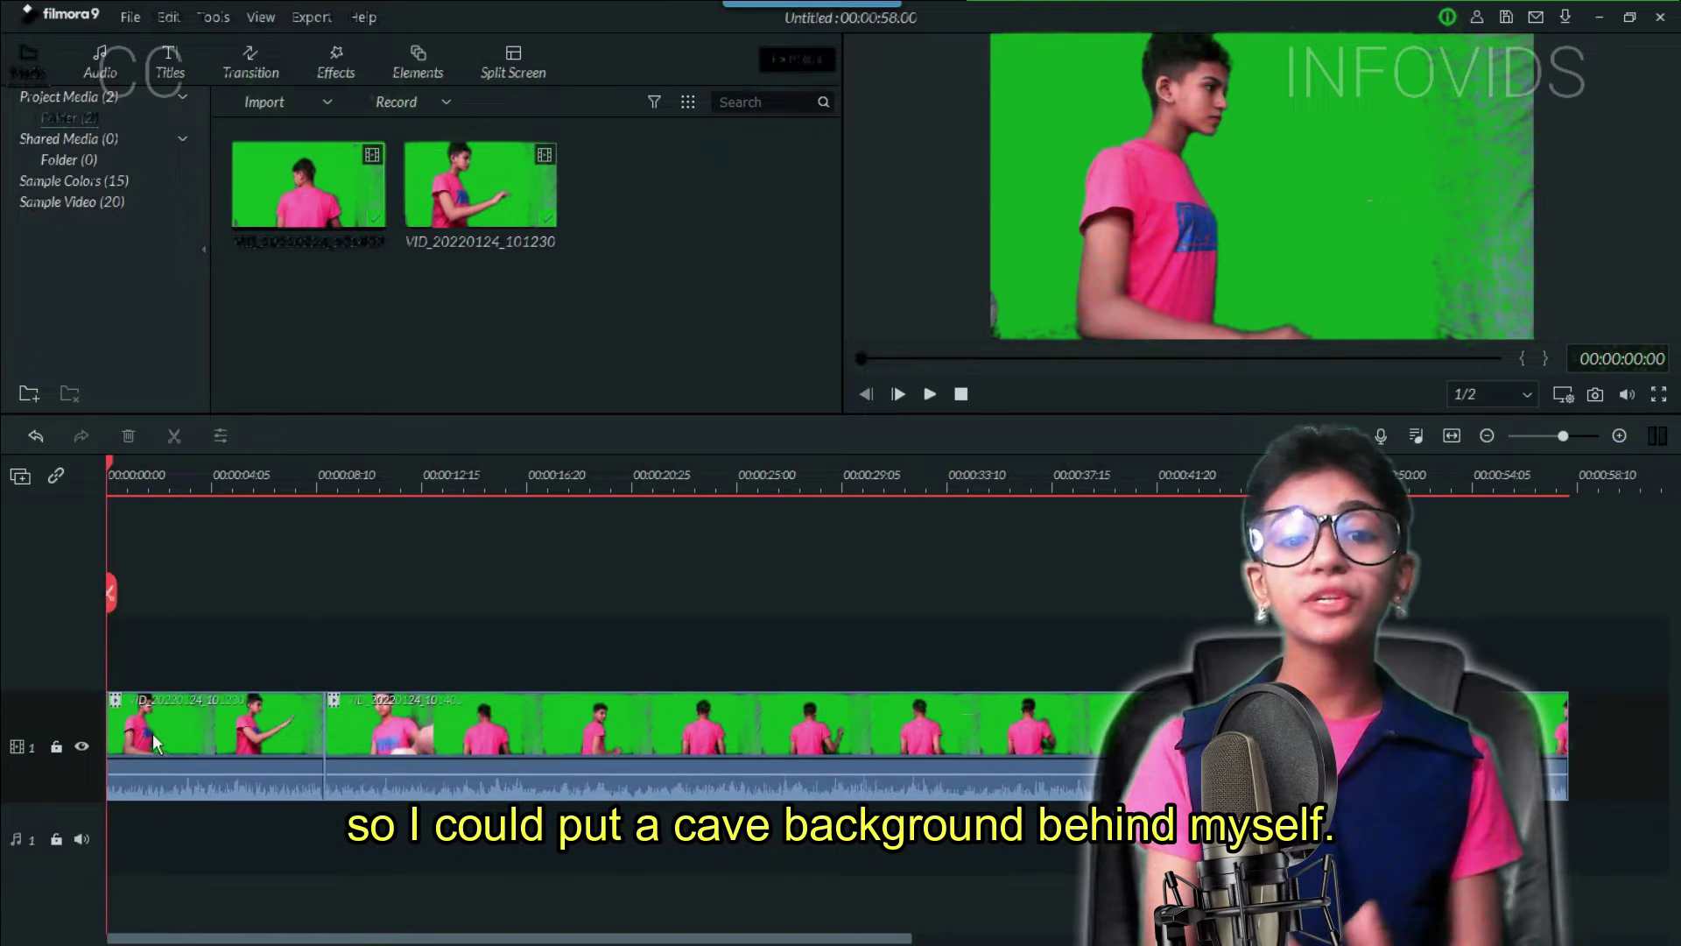
pyautogui.moveTo(109, 473); pyautogui.dragTo(809, 496)
pyautogui.hotkey('alt', ']')
pyautogui.hotkey('alt', ']')
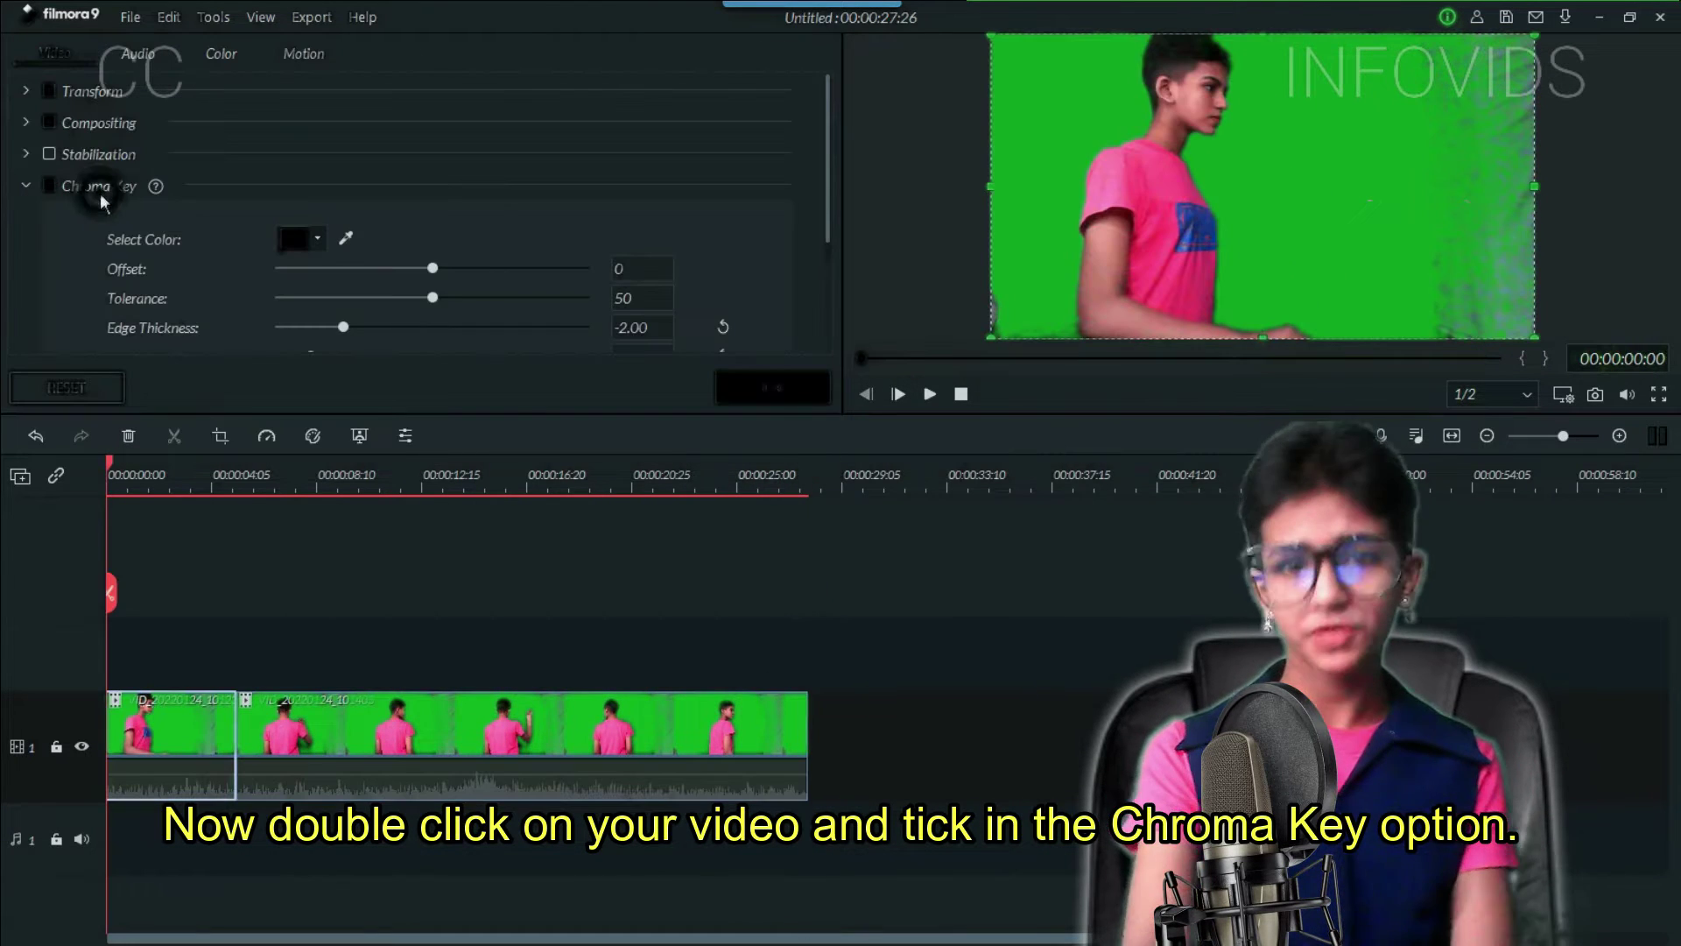
# Step: Enable Chroma Key on the first clip with offset 100, edge thickness 2.40 and edge feather 2.00
pyautogui.click(99, 189)
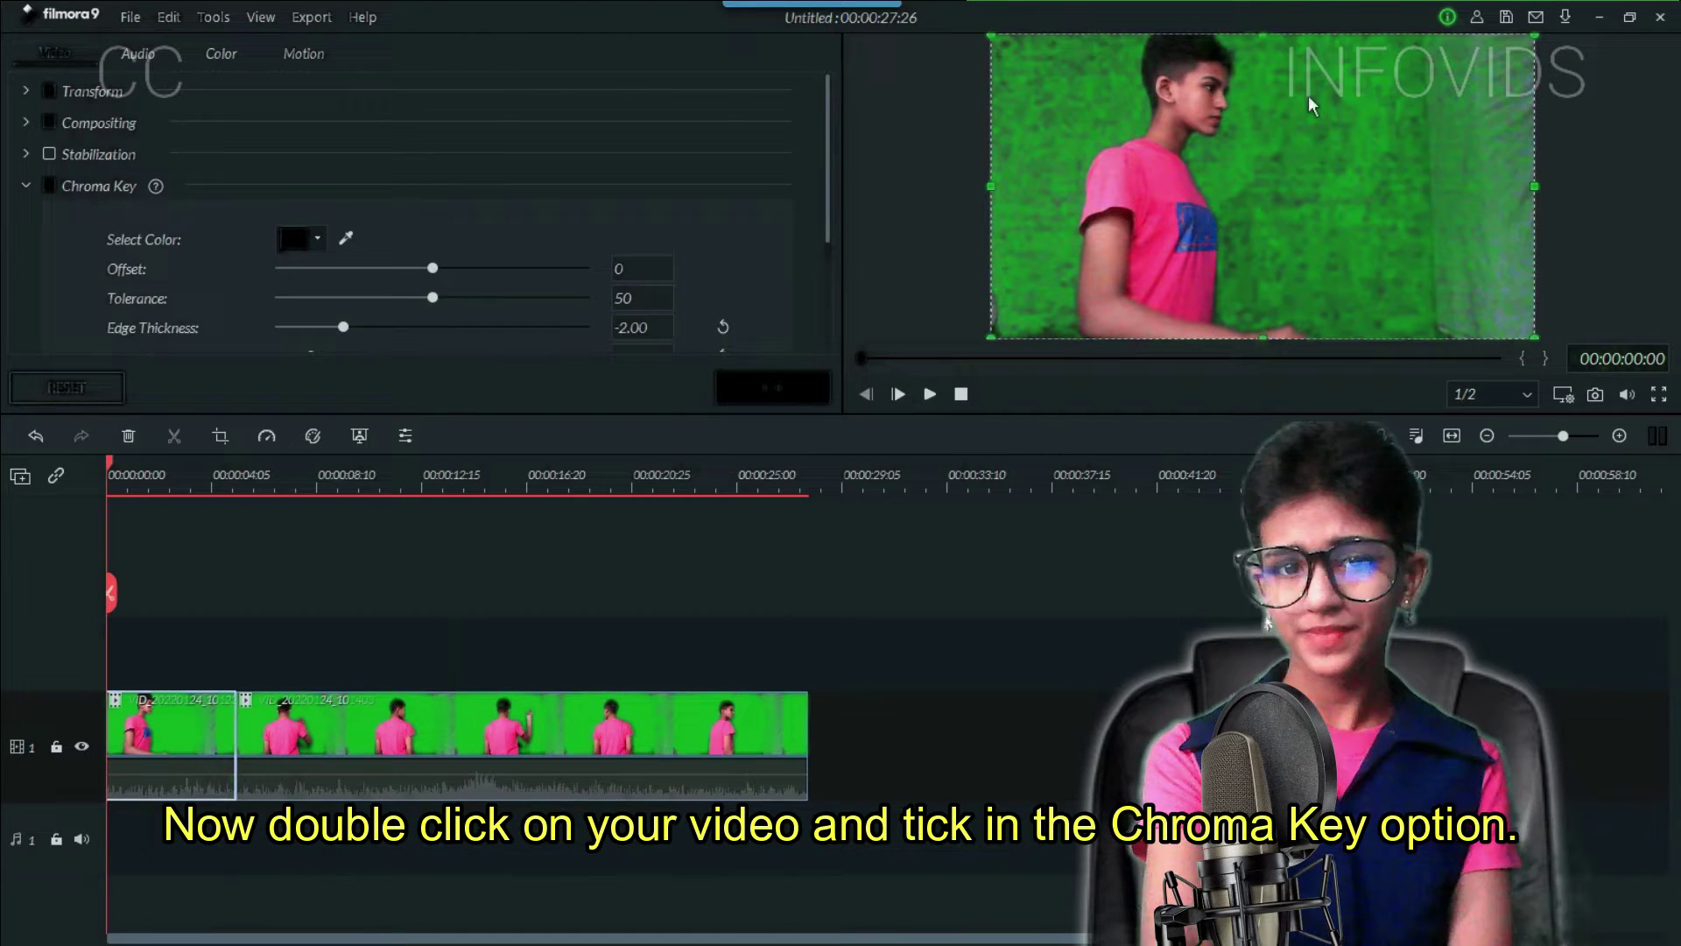
pyautogui.click(484, 265)
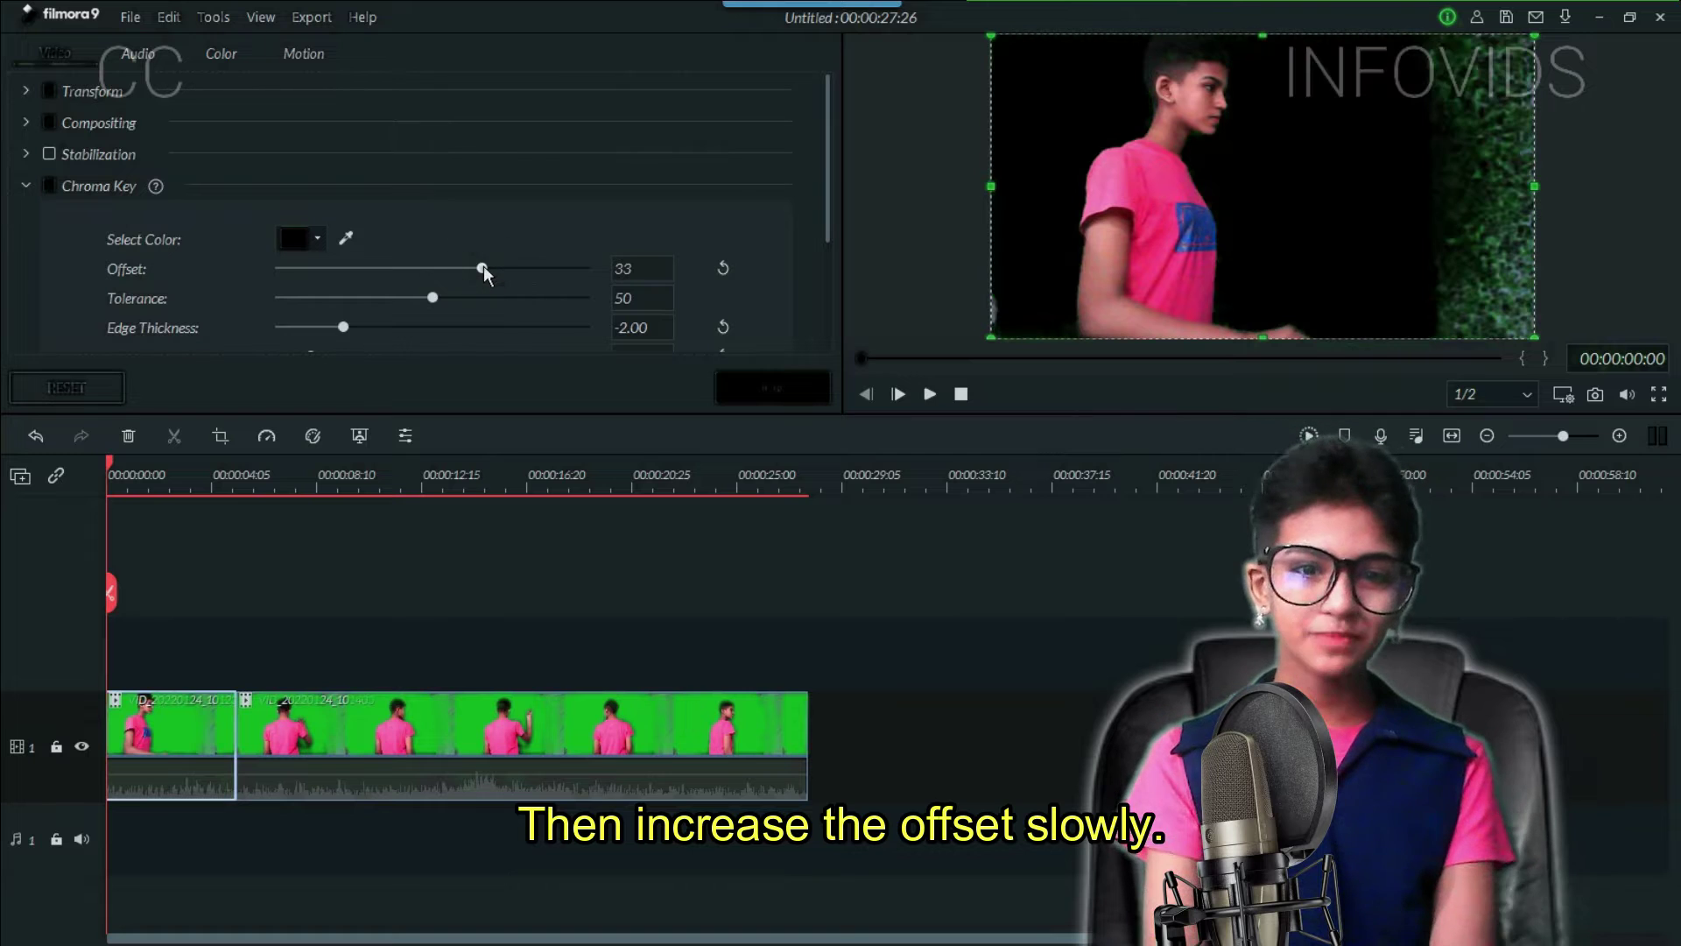
pyautogui.moveTo(486, 265); pyautogui.dragTo(611, 271)
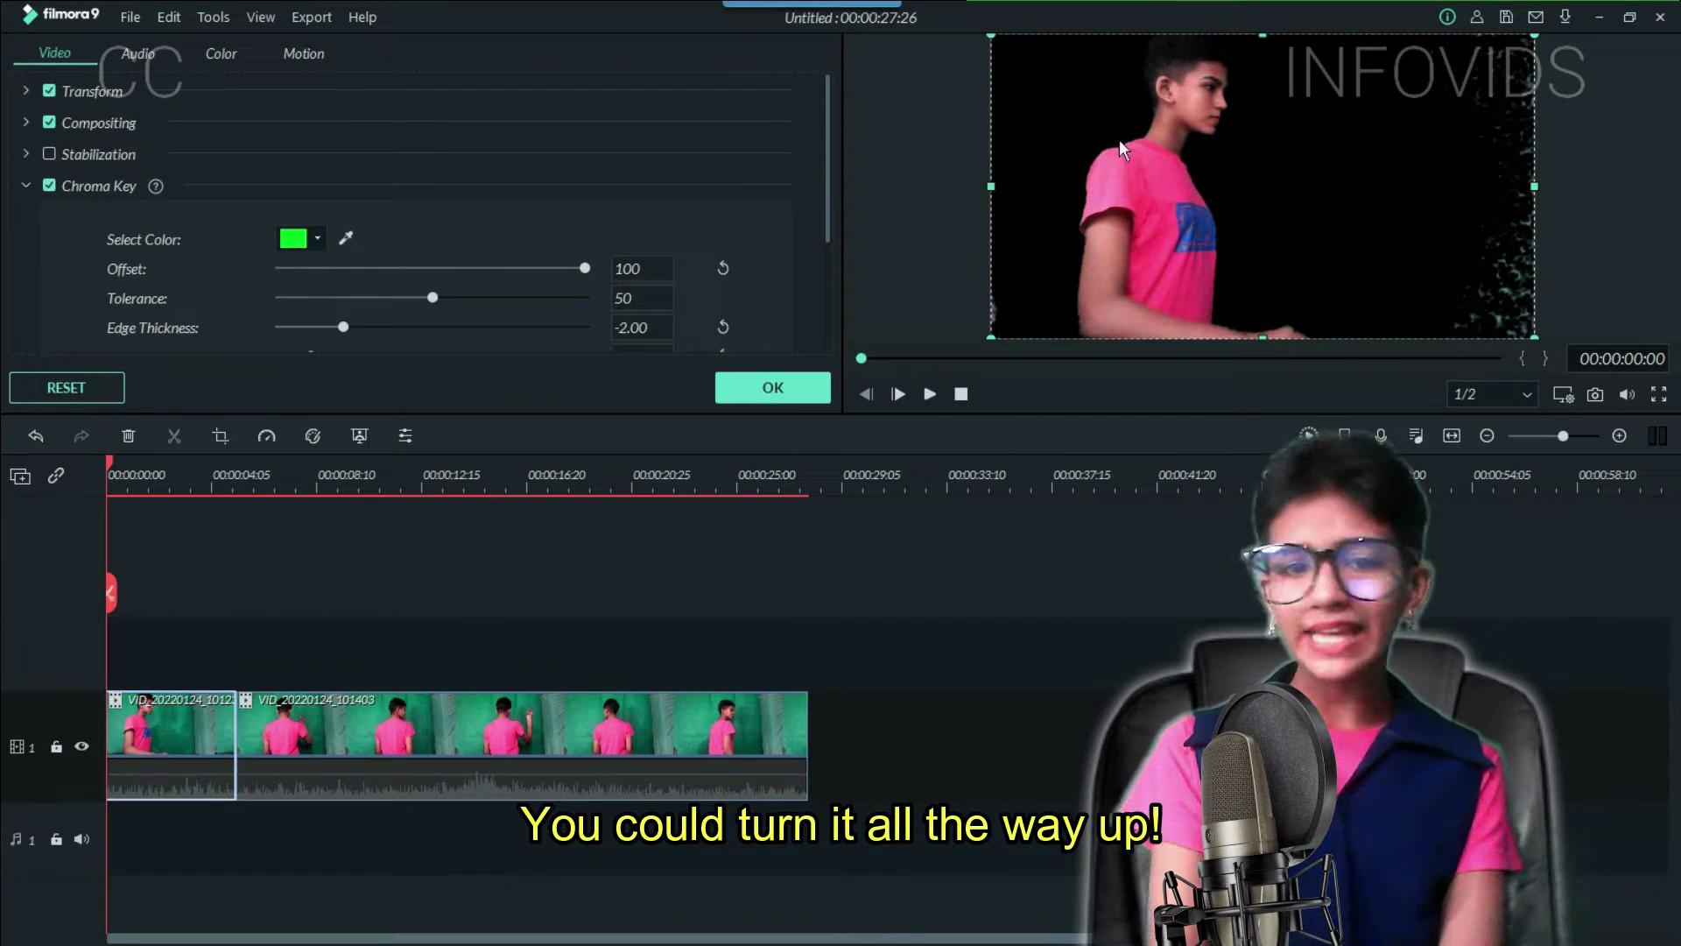
pyautogui.scroll(-3, 781, 221)
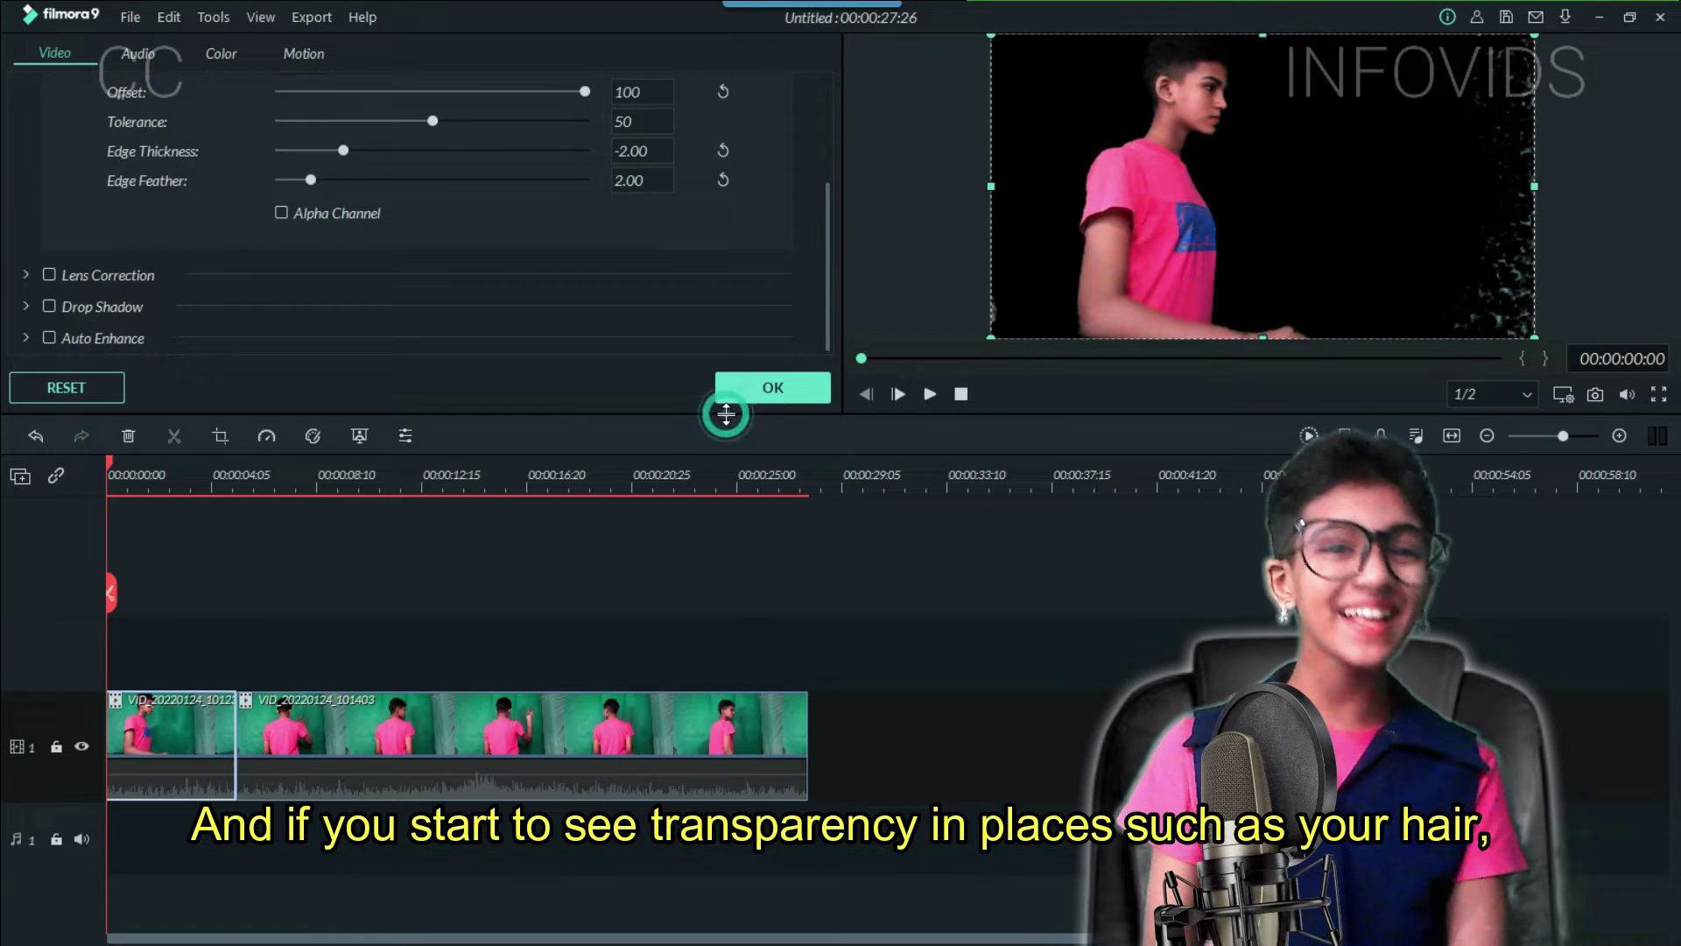
pyautogui.scroll(2, 386, 87)
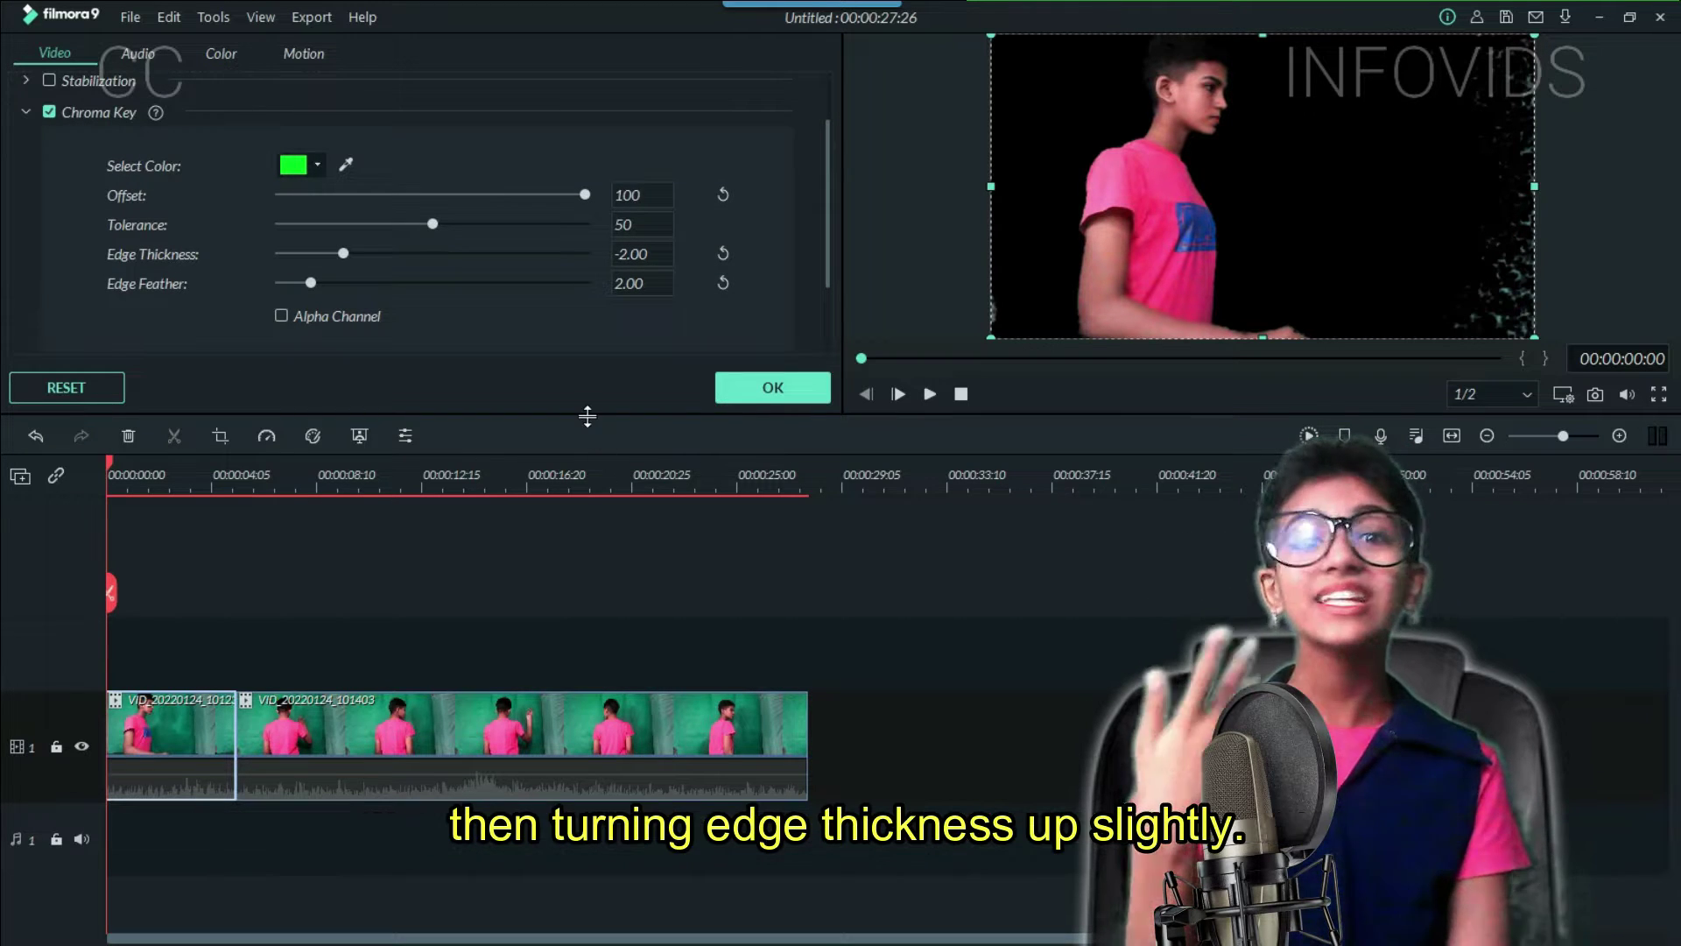
pyautogui.moveTo(587, 418); pyautogui.dragTo(589, 459)
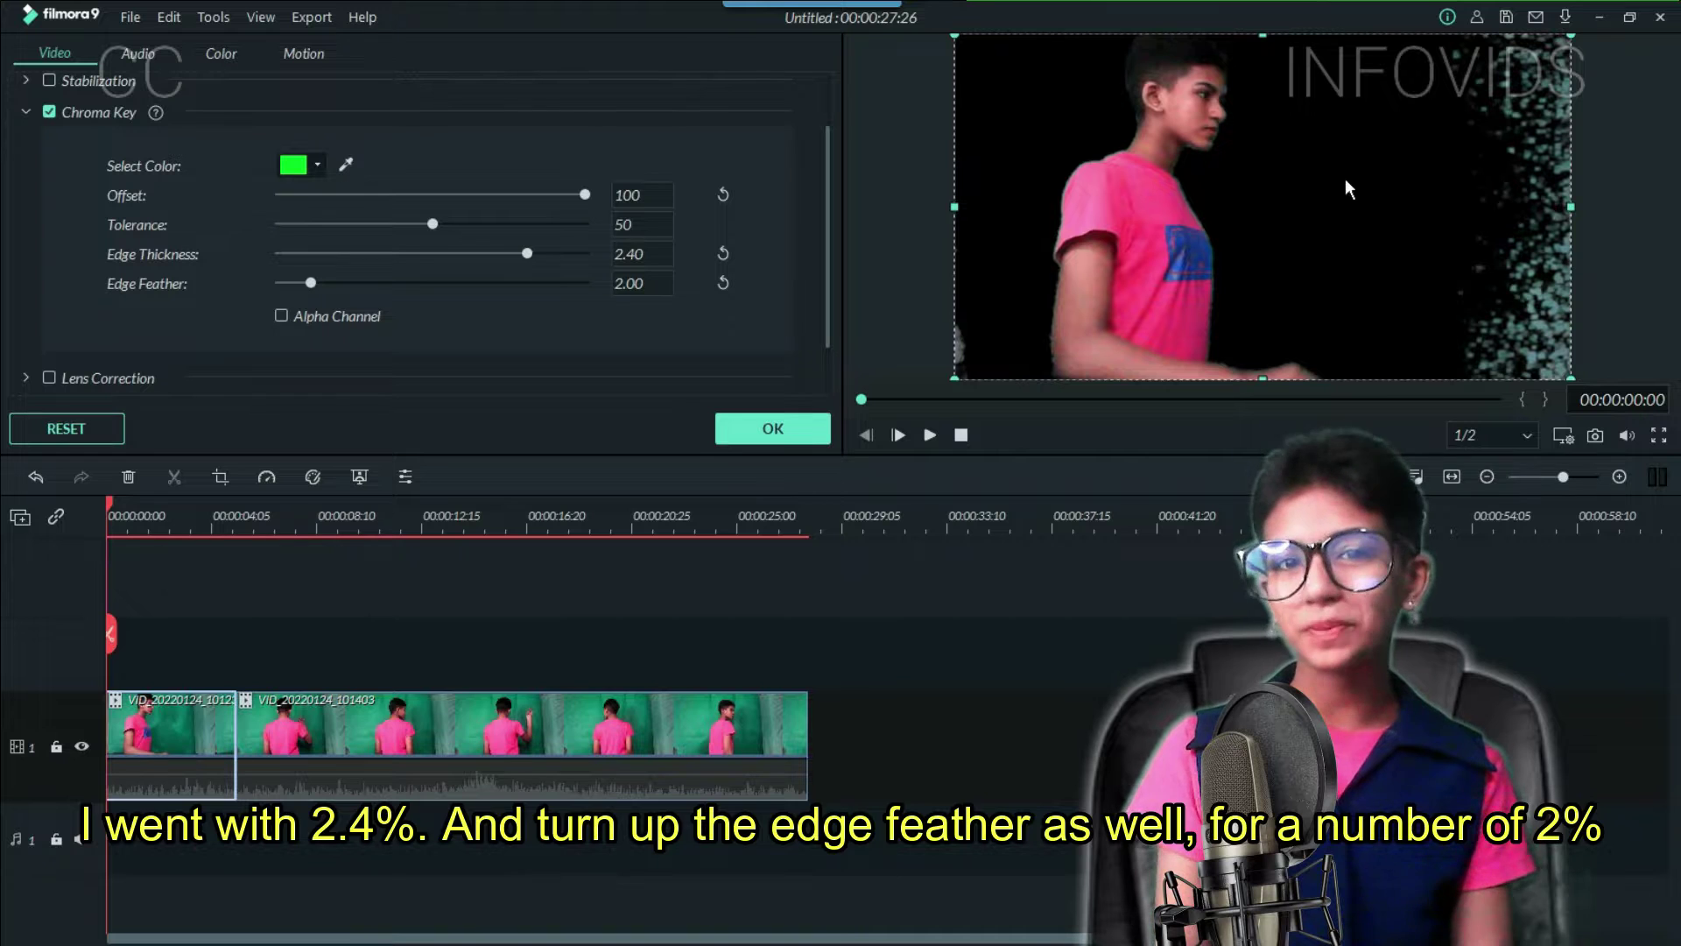
pyautogui.click(773, 428)
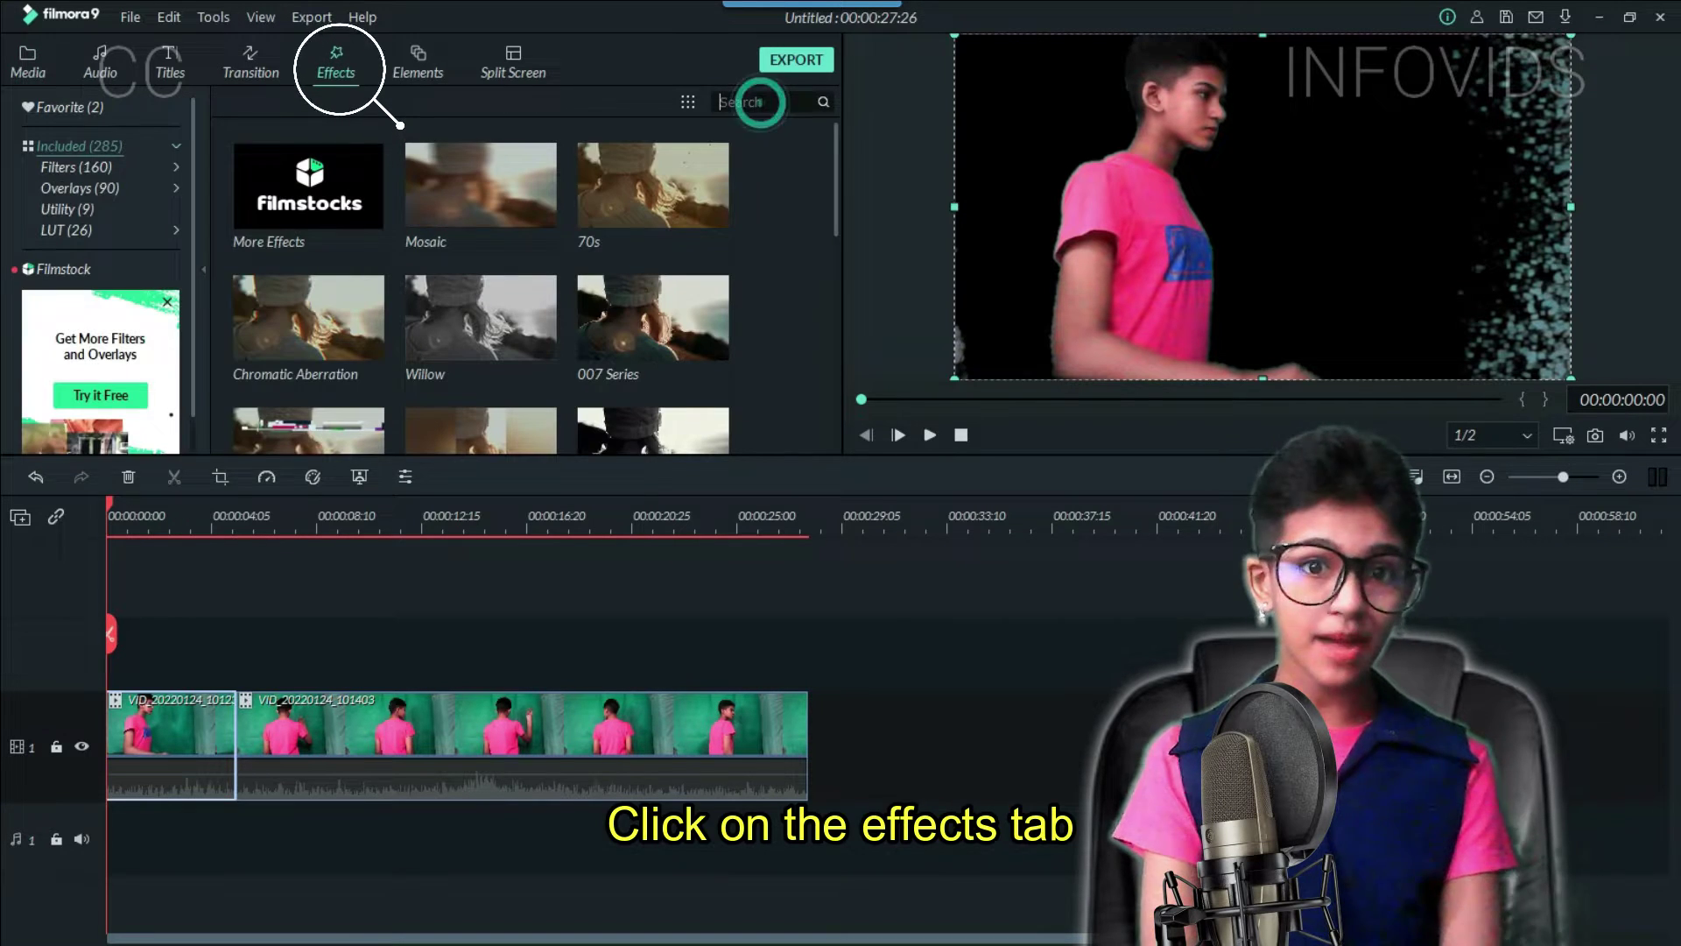
# Step: Search effects for 'image' and apply Image Mask to the first clip
pyautogui.write('image')
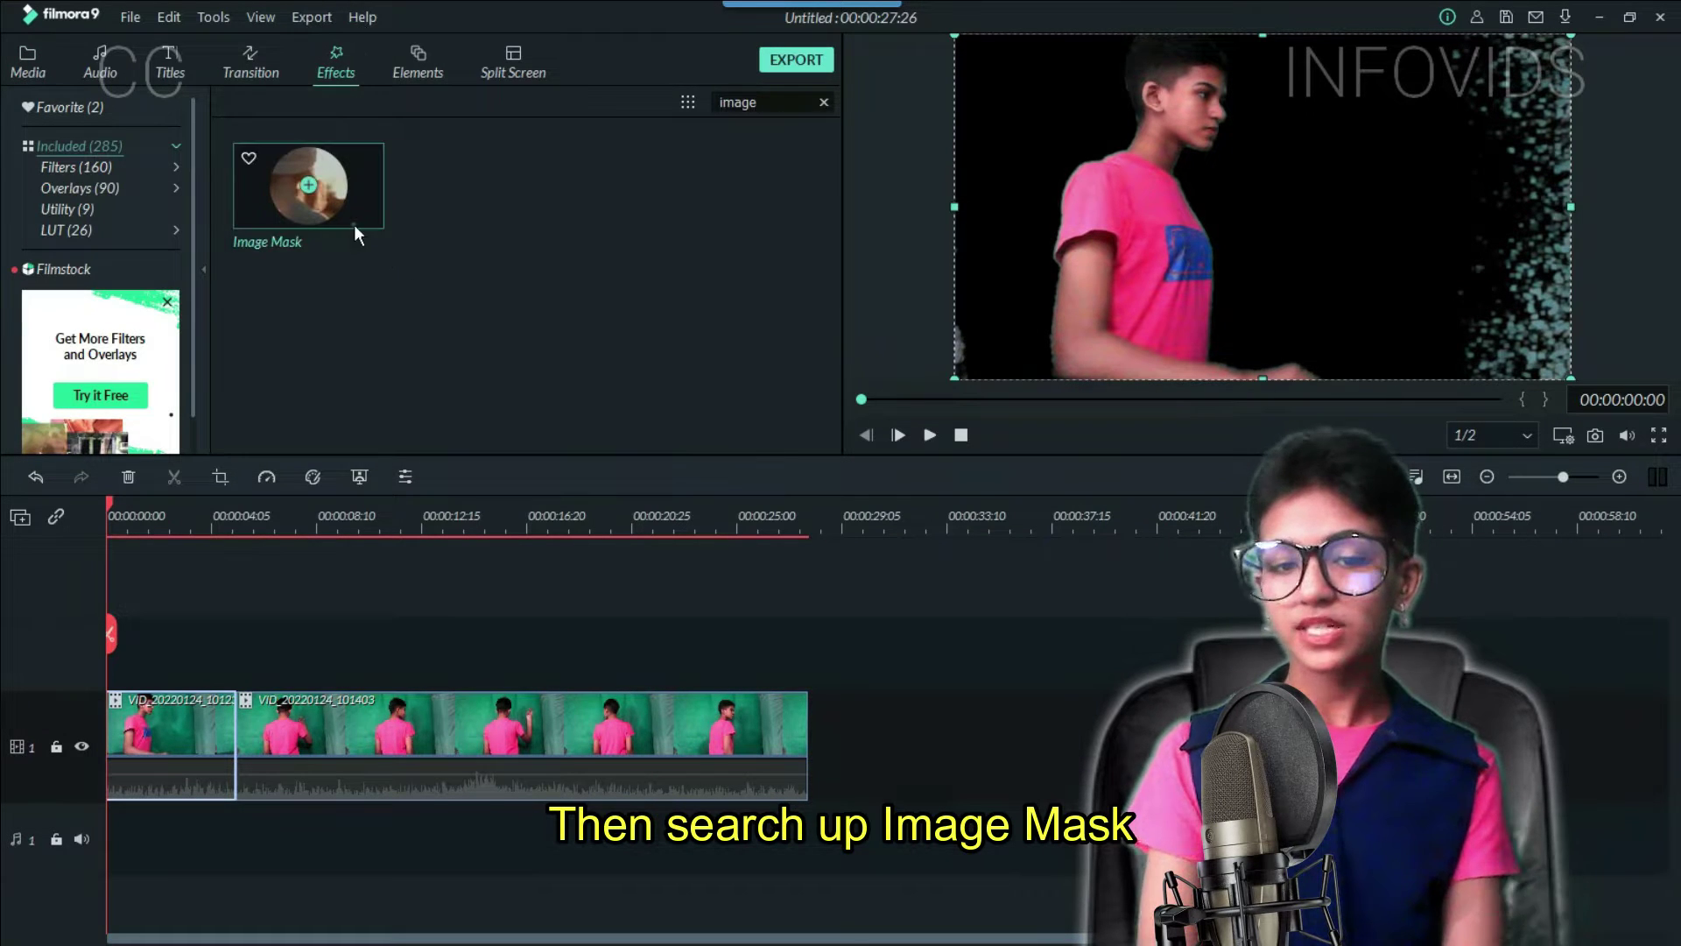
pyautogui.moveTo(354, 224); pyautogui.dragTo(160, 715)
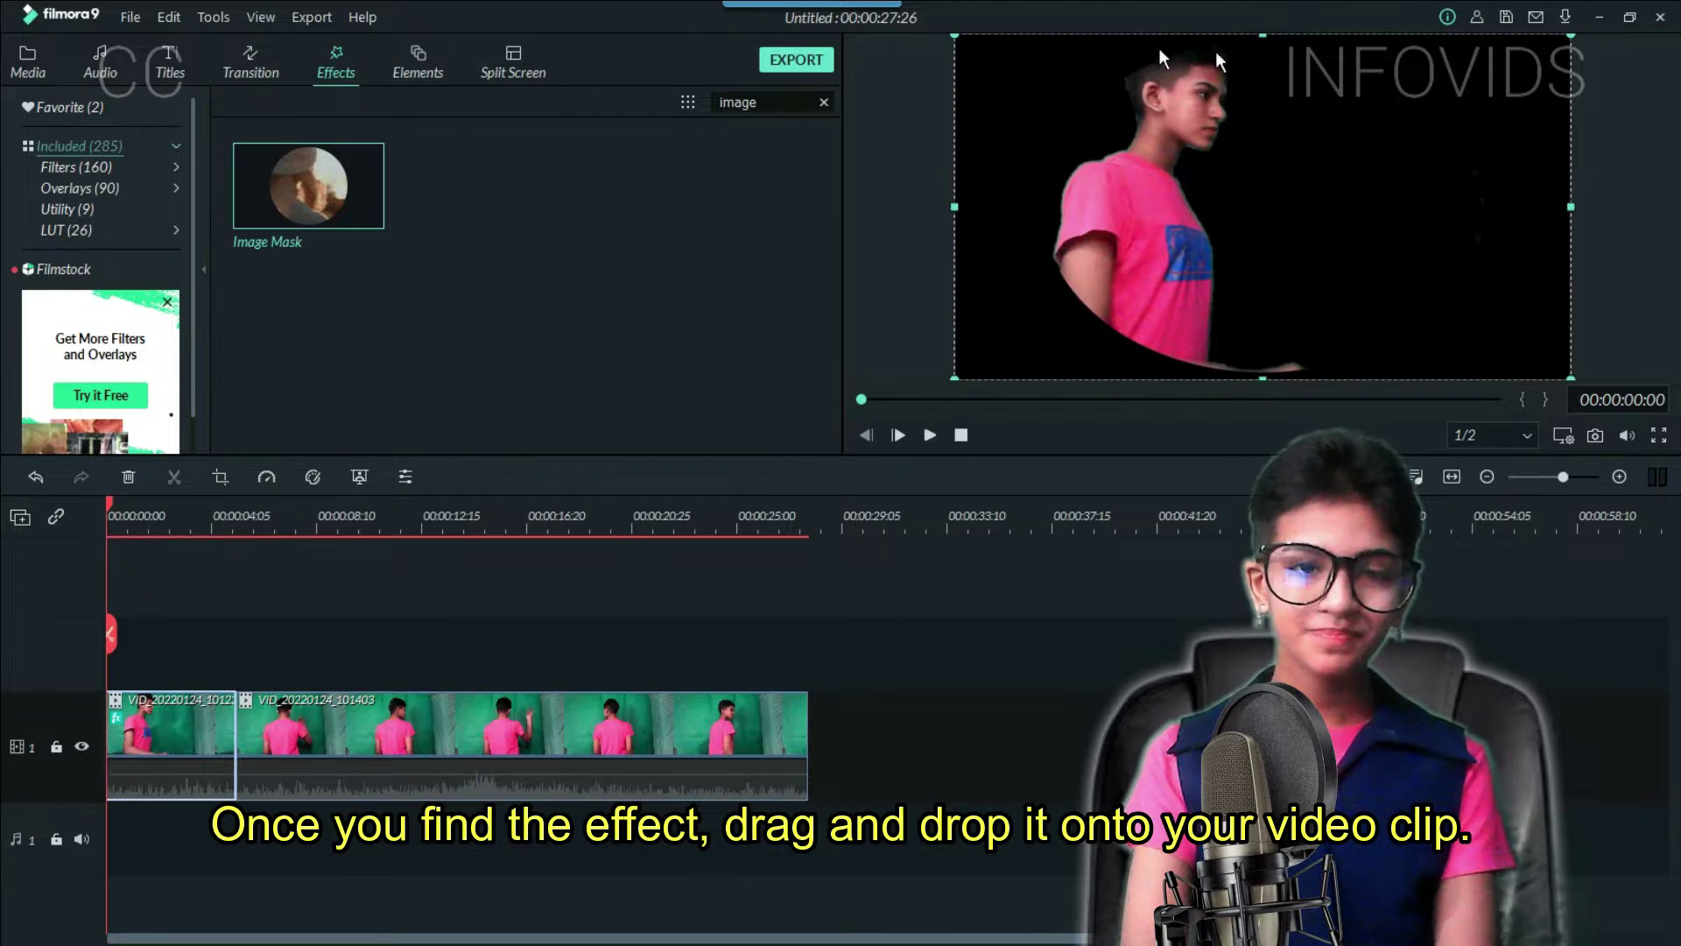
pyautogui.click(14, 59)
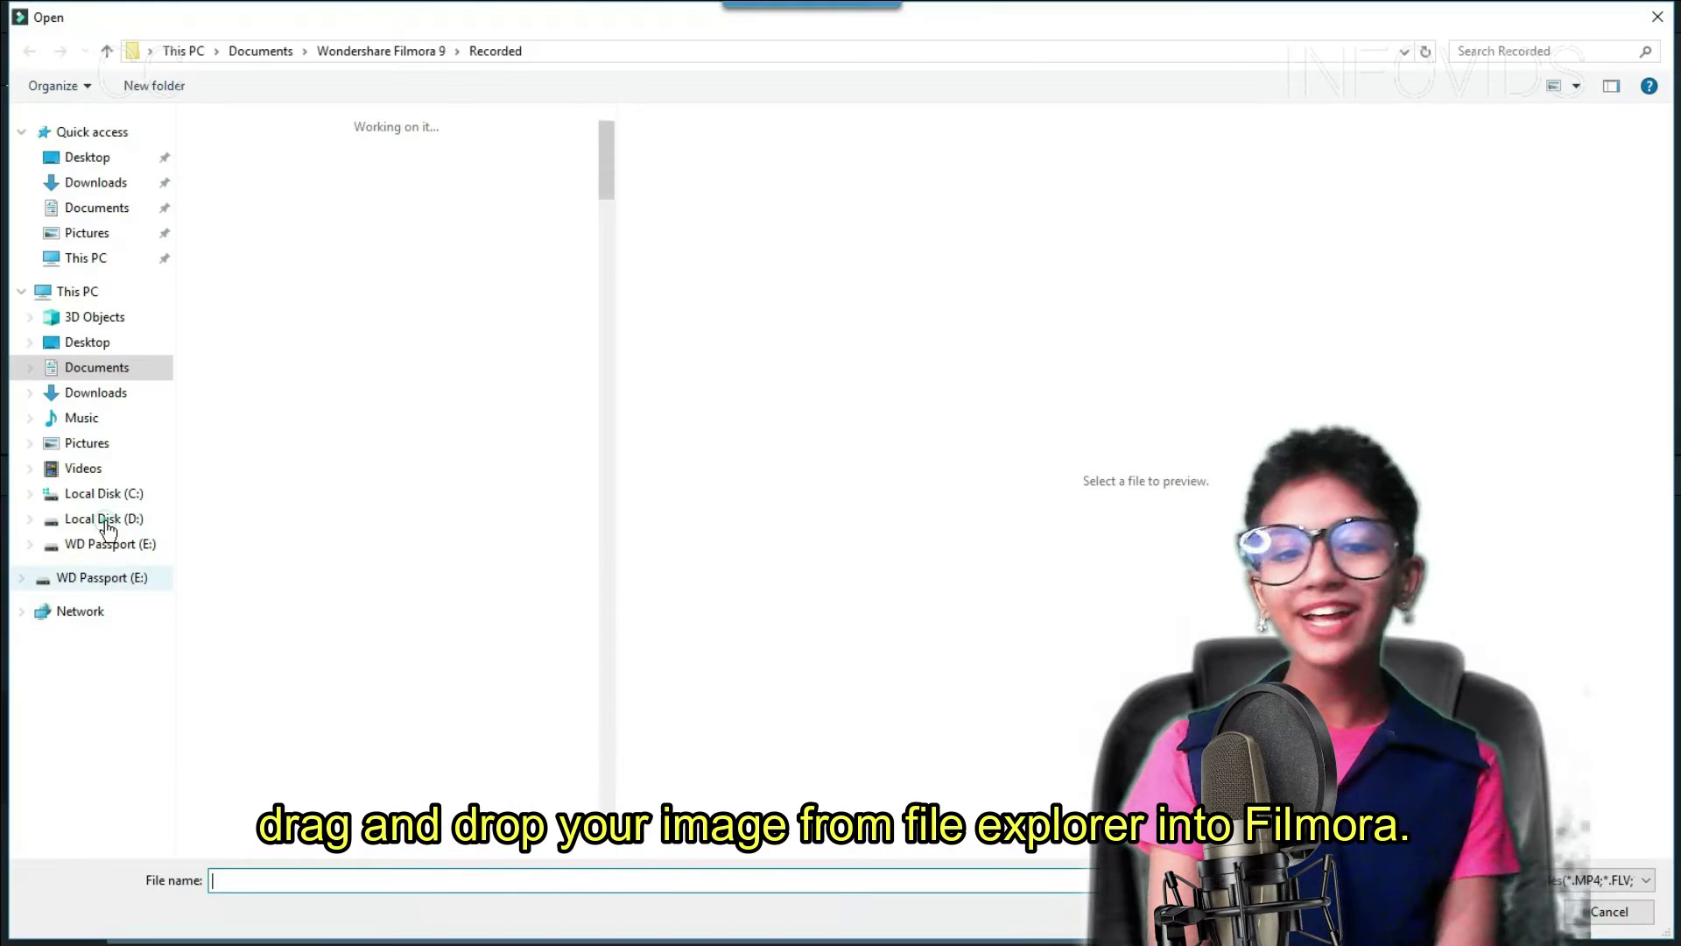
# Step: Import the cave2.jpg background image into the media library
pyautogui.click(103, 519)
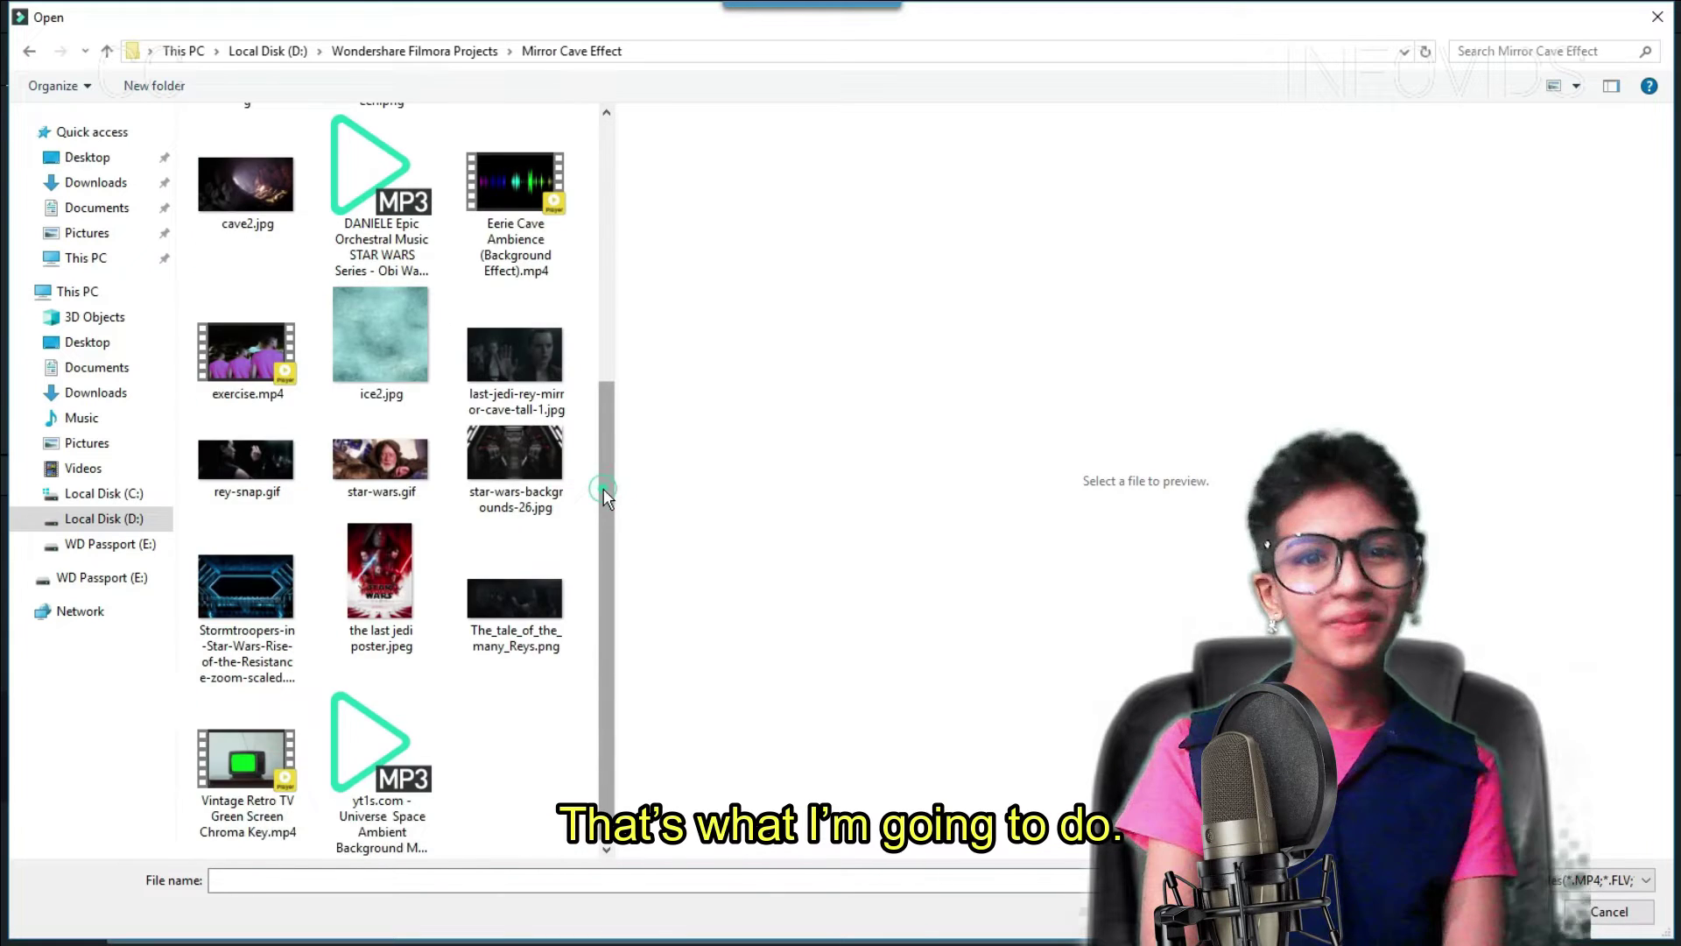
pyautogui.moveTo(602, 488); pyautogui.dragTo(619, 274)
pyautogui.click(252, 477)
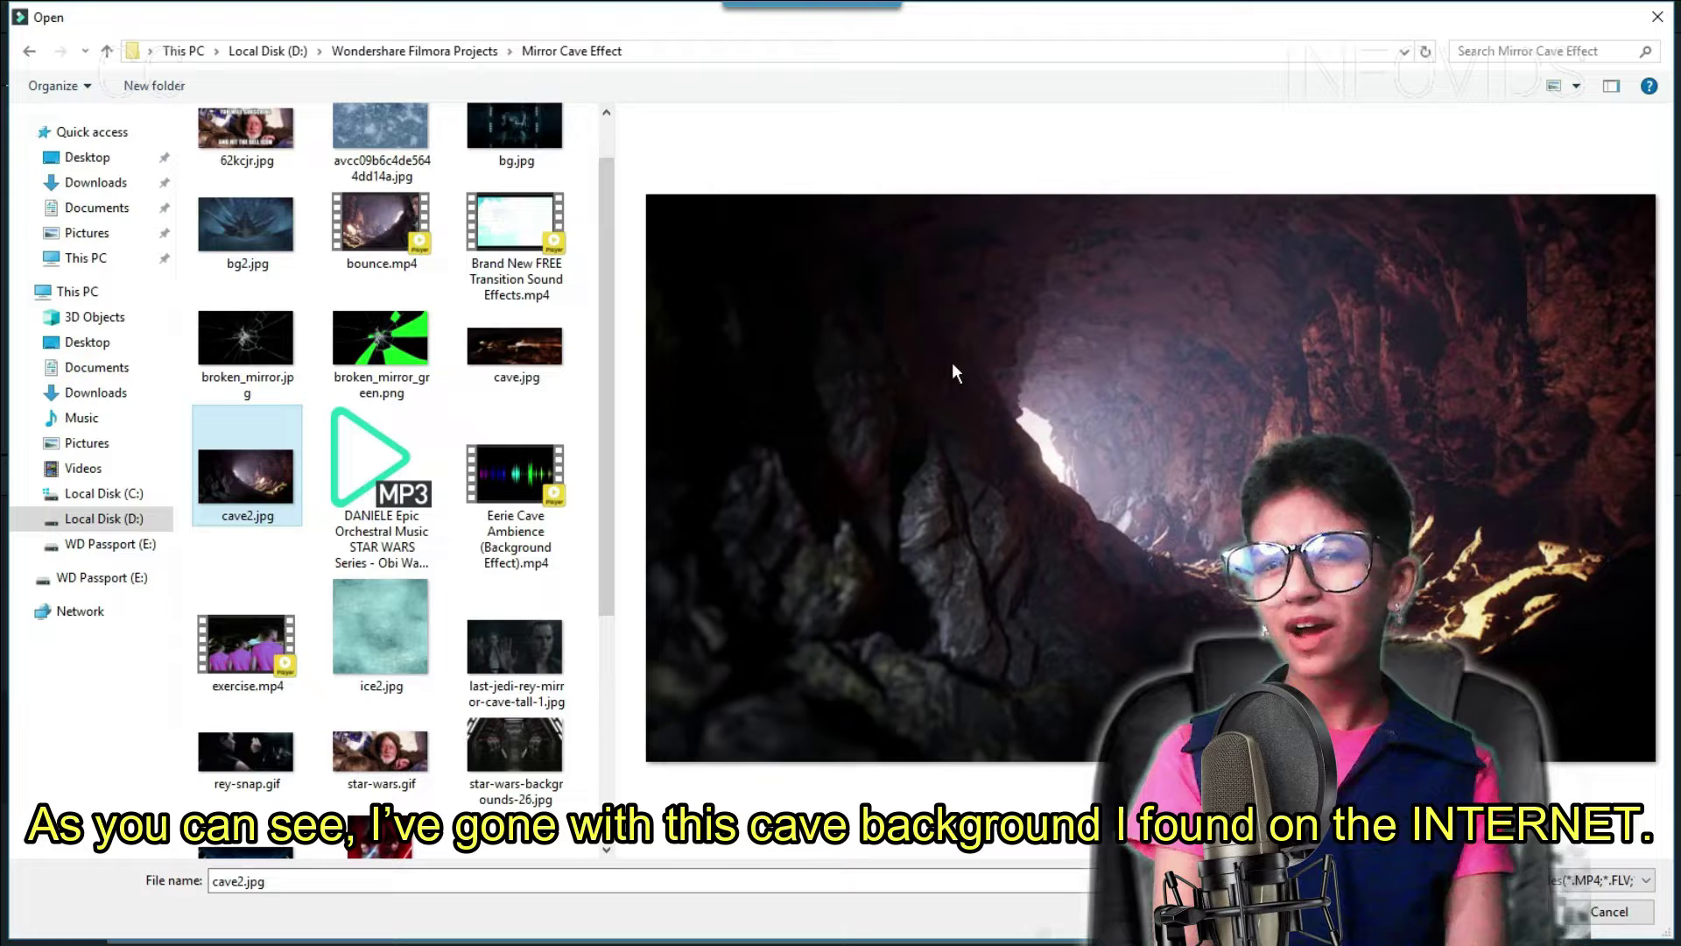
pyautogui.press('Return')
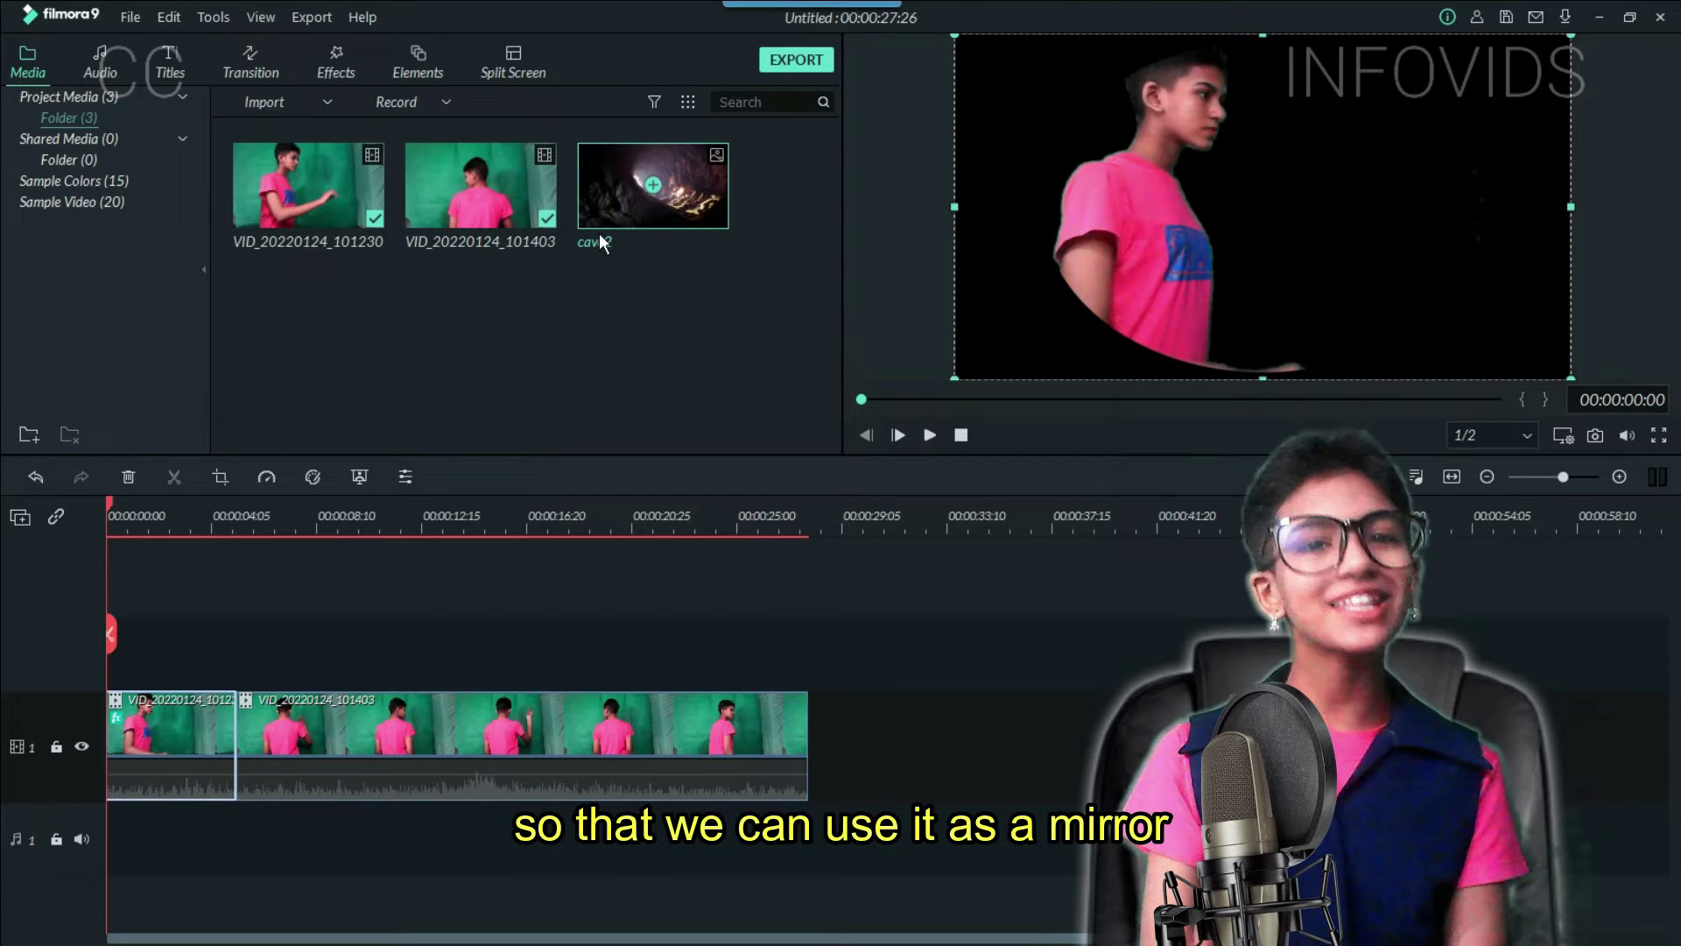
# Step: Put cave2 on a track below the clips, flipped horizontally and scaled to 162.76%
pyautogui.moveTo(599, 233); pyautogui.dragTo(38, 710)
pyautogui.moveTo(172, 732); pyautogui.dragTo(254, 569)
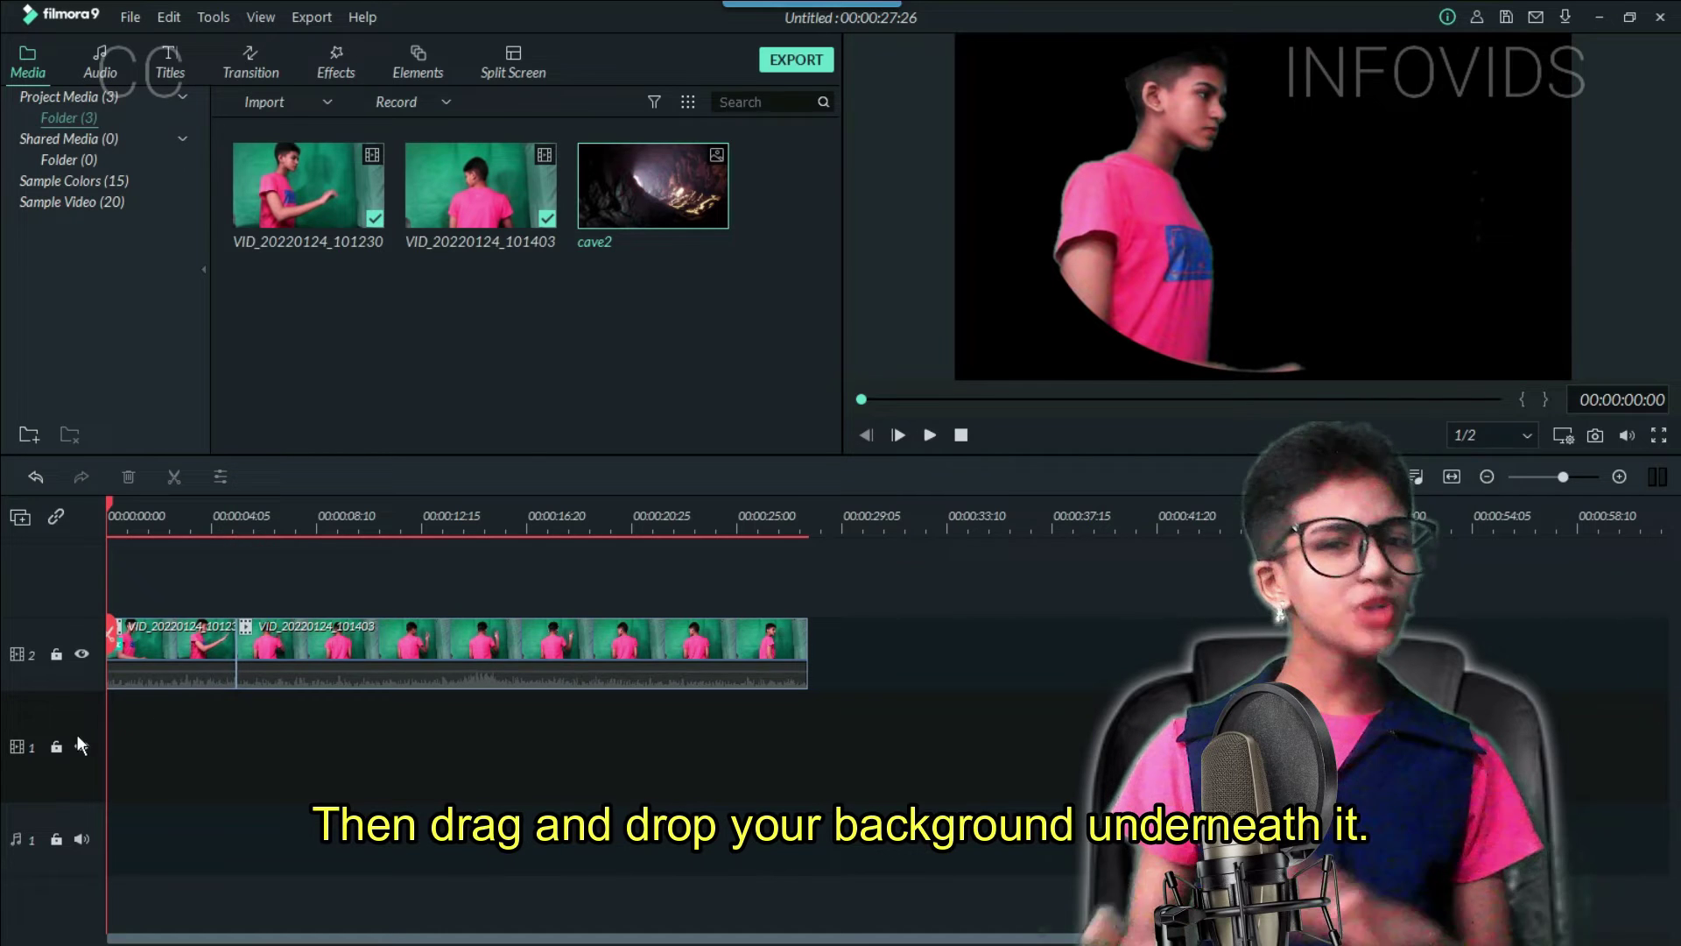
pyautogui.moveTo(638, 229); pyautogui.dragTo(76, 773)
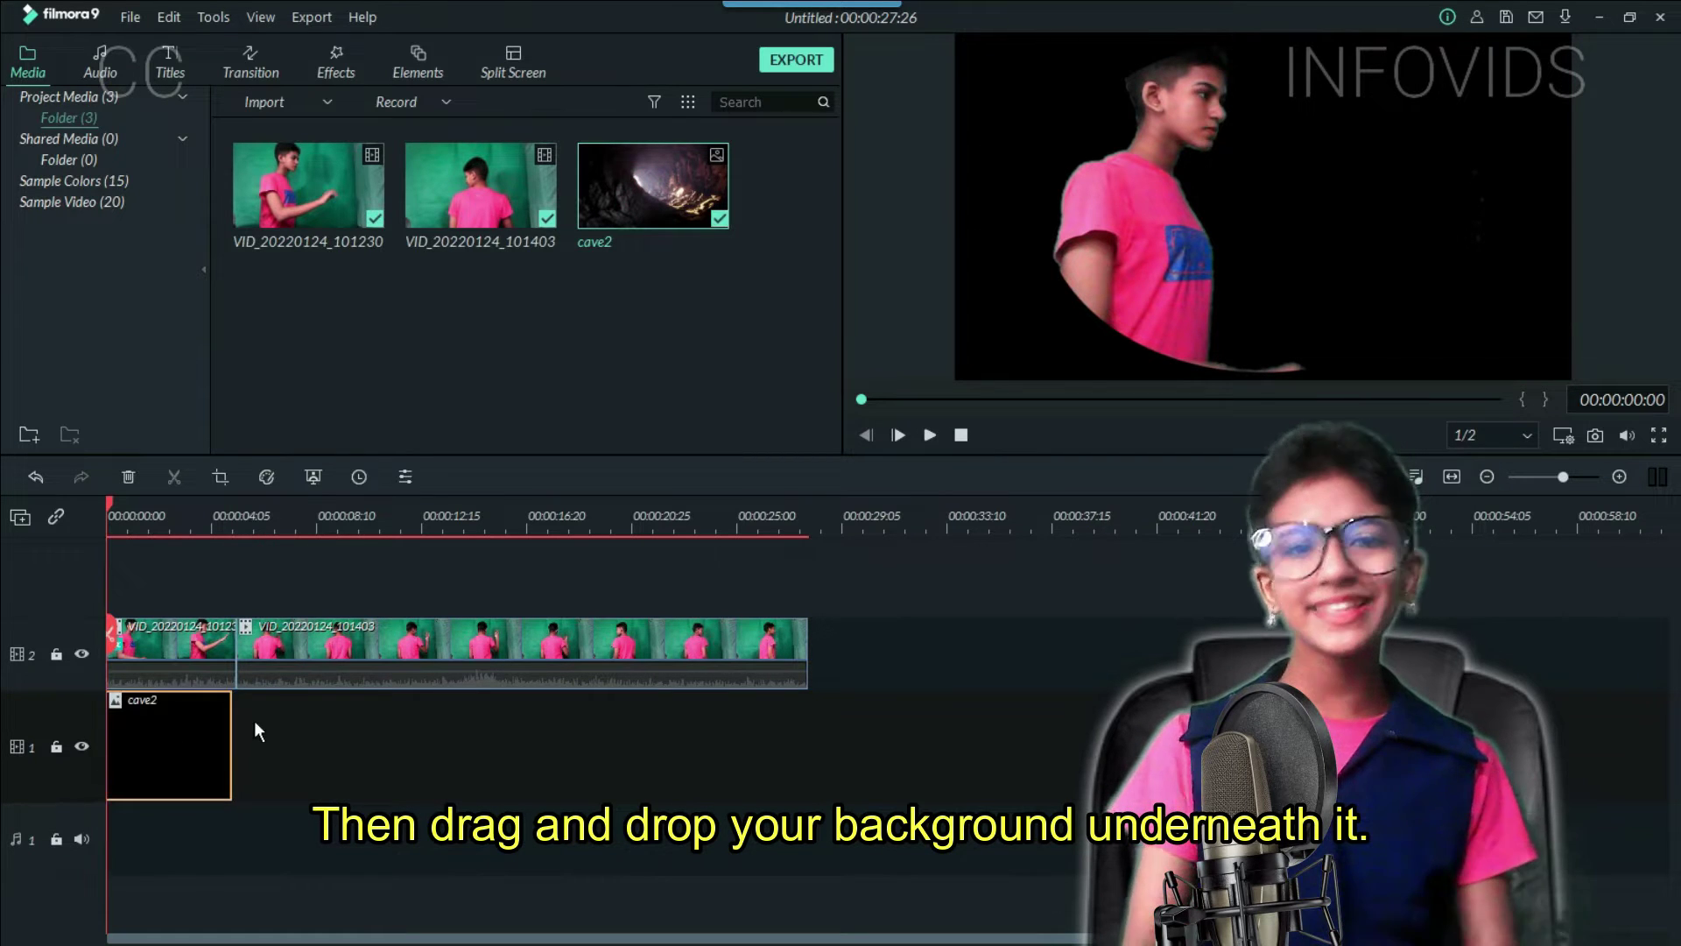
pyautogui.moveTo(232, 725); pyautogui.dragTo(235, 726)
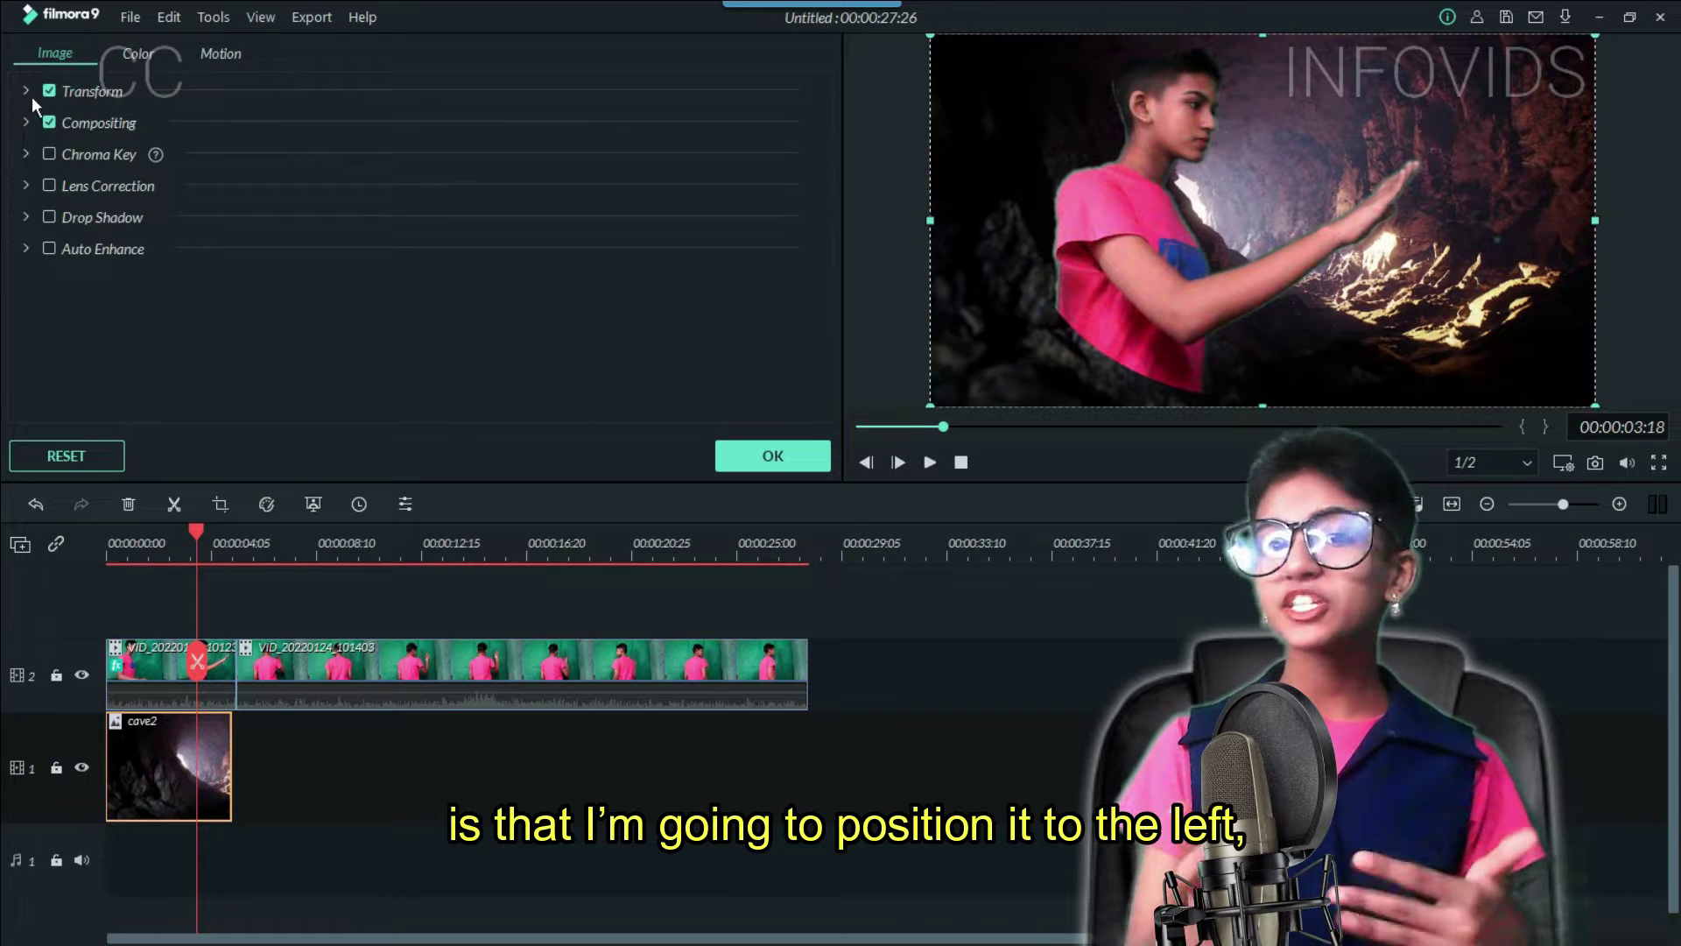
pyautogui.click(27, 91)
pyautogui.click(273, 181)
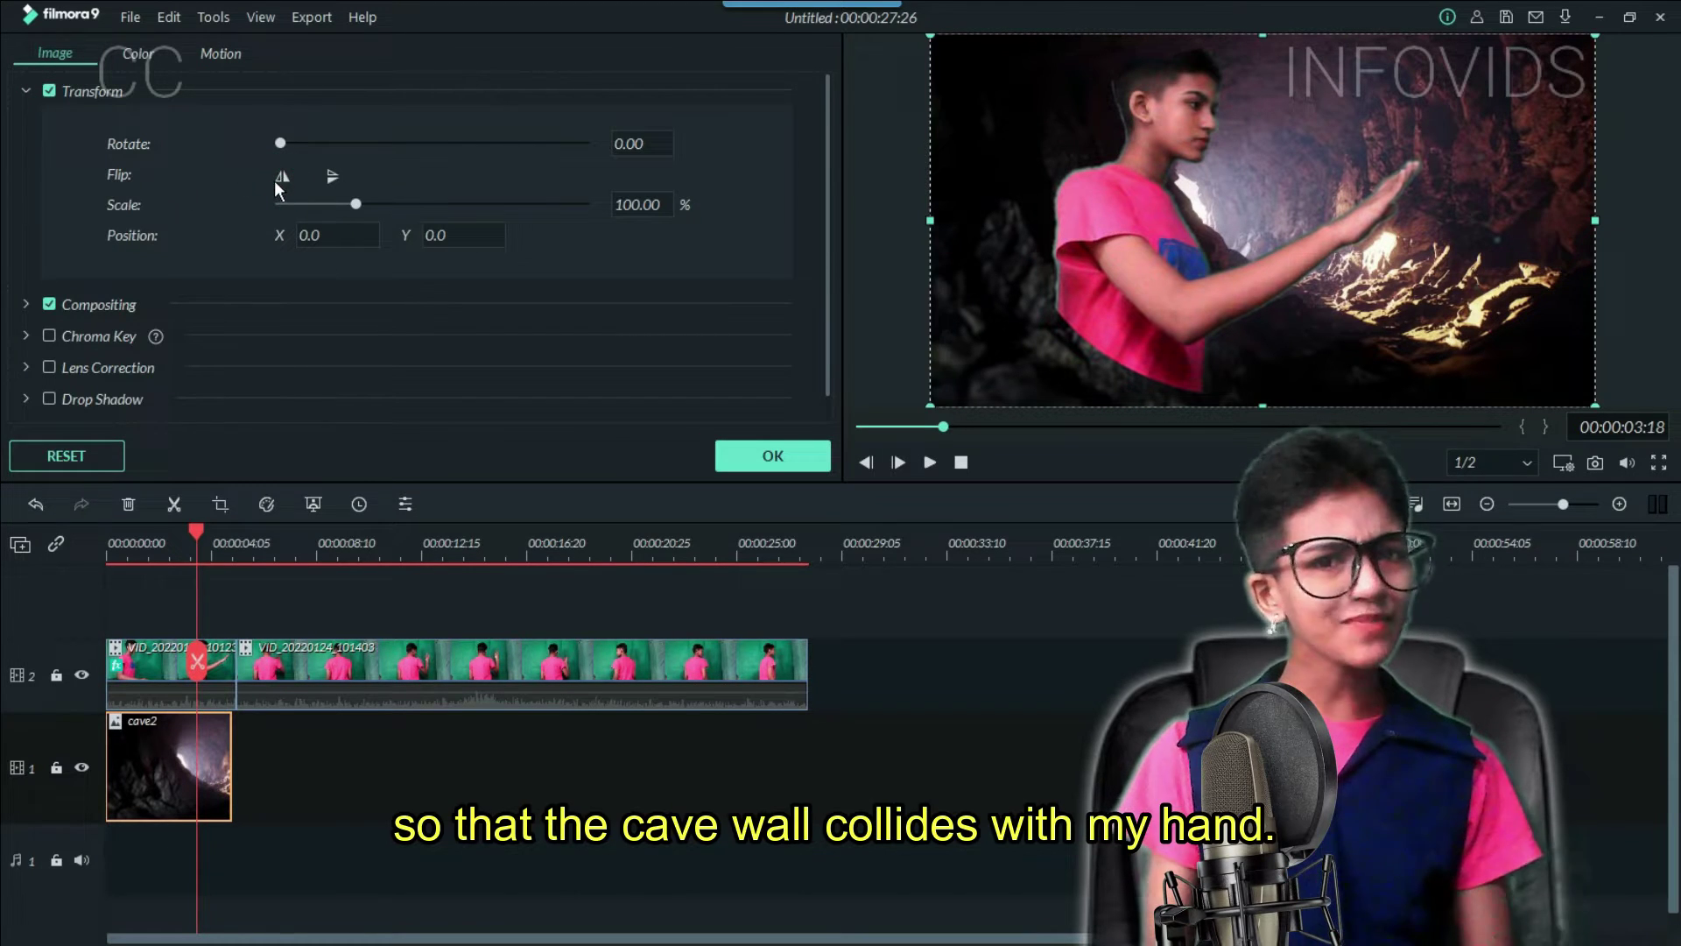
pyautogui.scroll(-1, 234, 212)
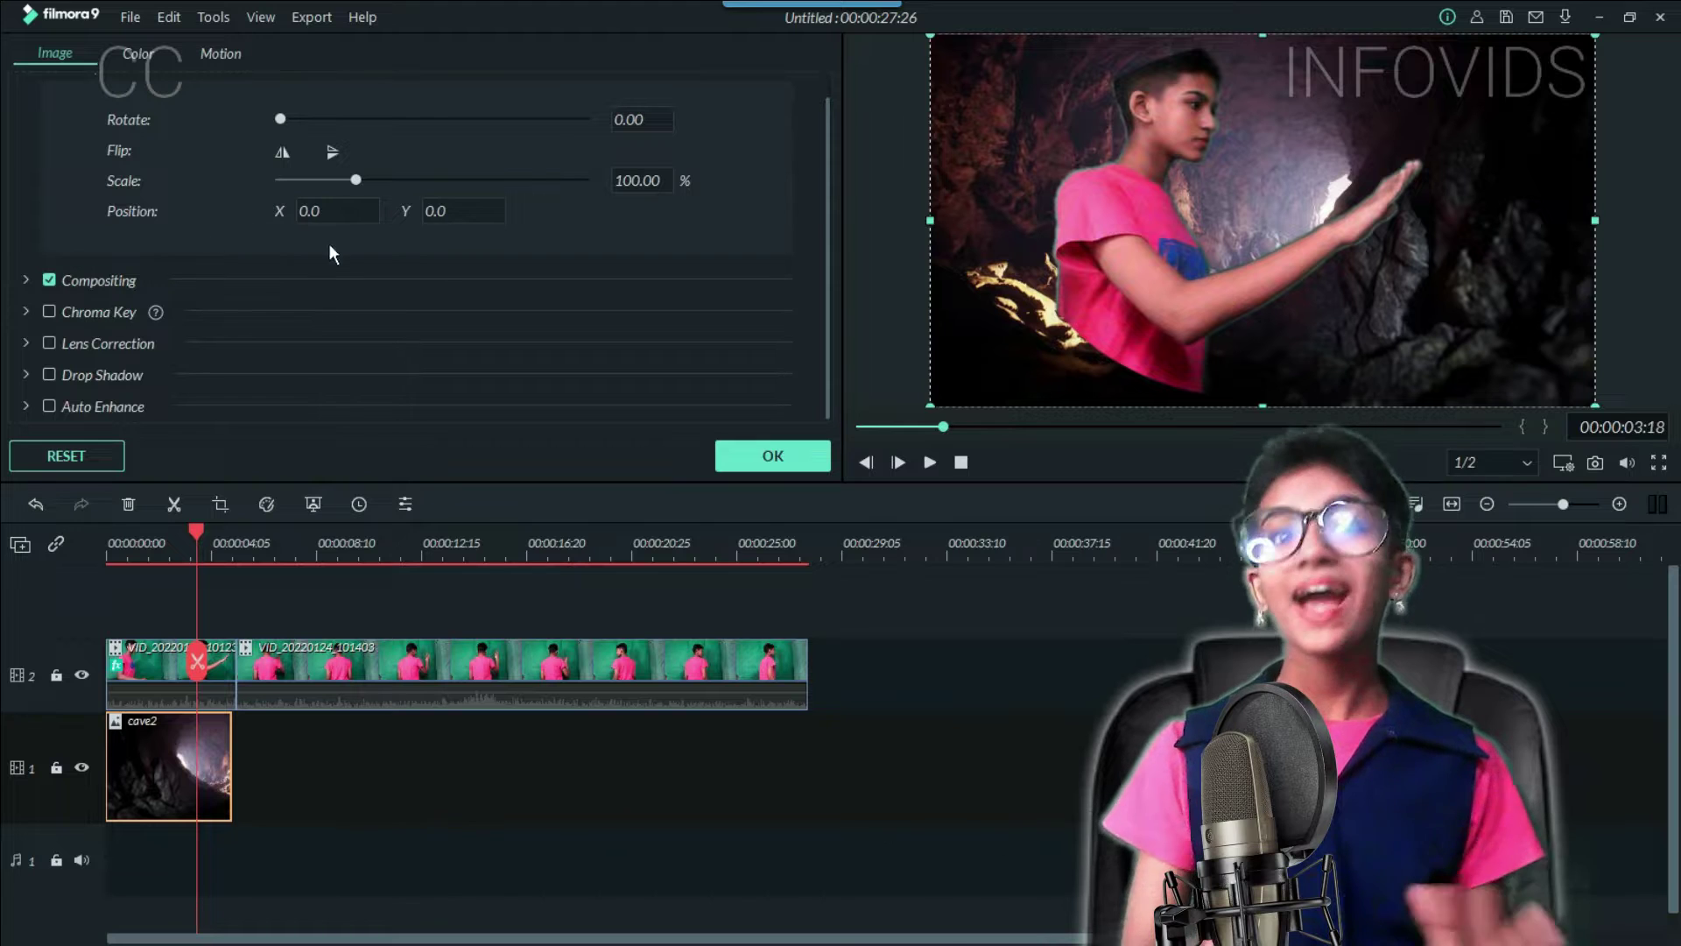
pyautogui.moveTo(364, 176); pyautogui.dragTo(413, 182)
# Step: Set the first clip's image mask to a rectangle with X -48, width 94, feather 100
pyautogui.click(138, 664)
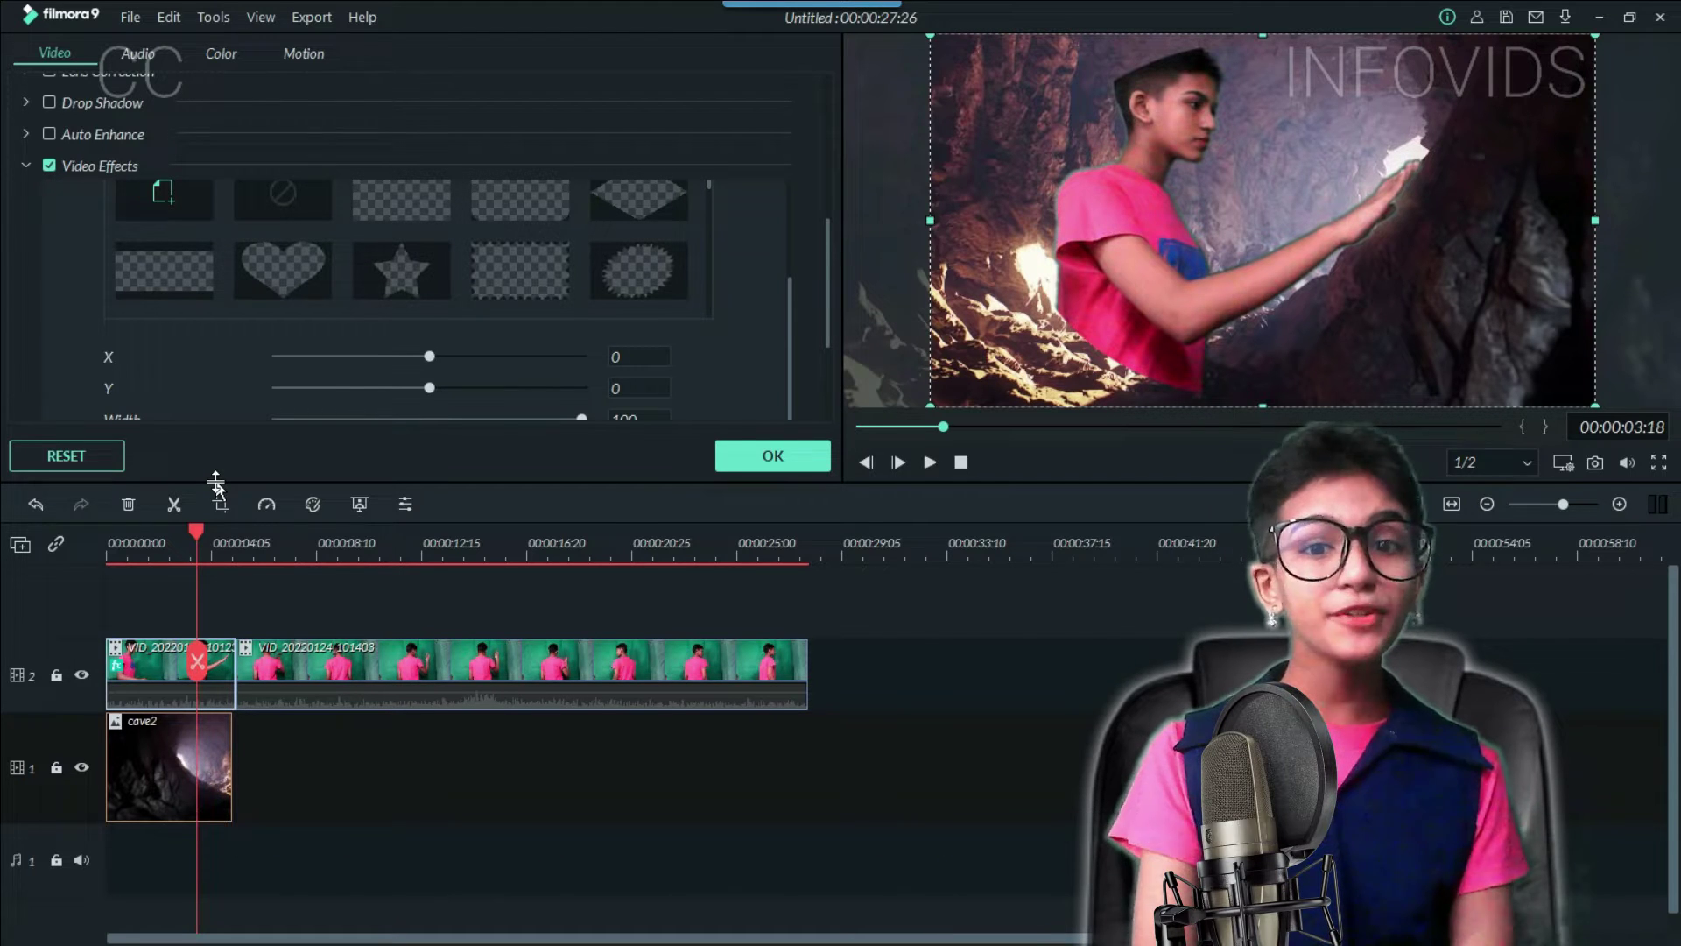
pyautogui.moveTo(215, 484); pyautogui.dragTo(217, 632)
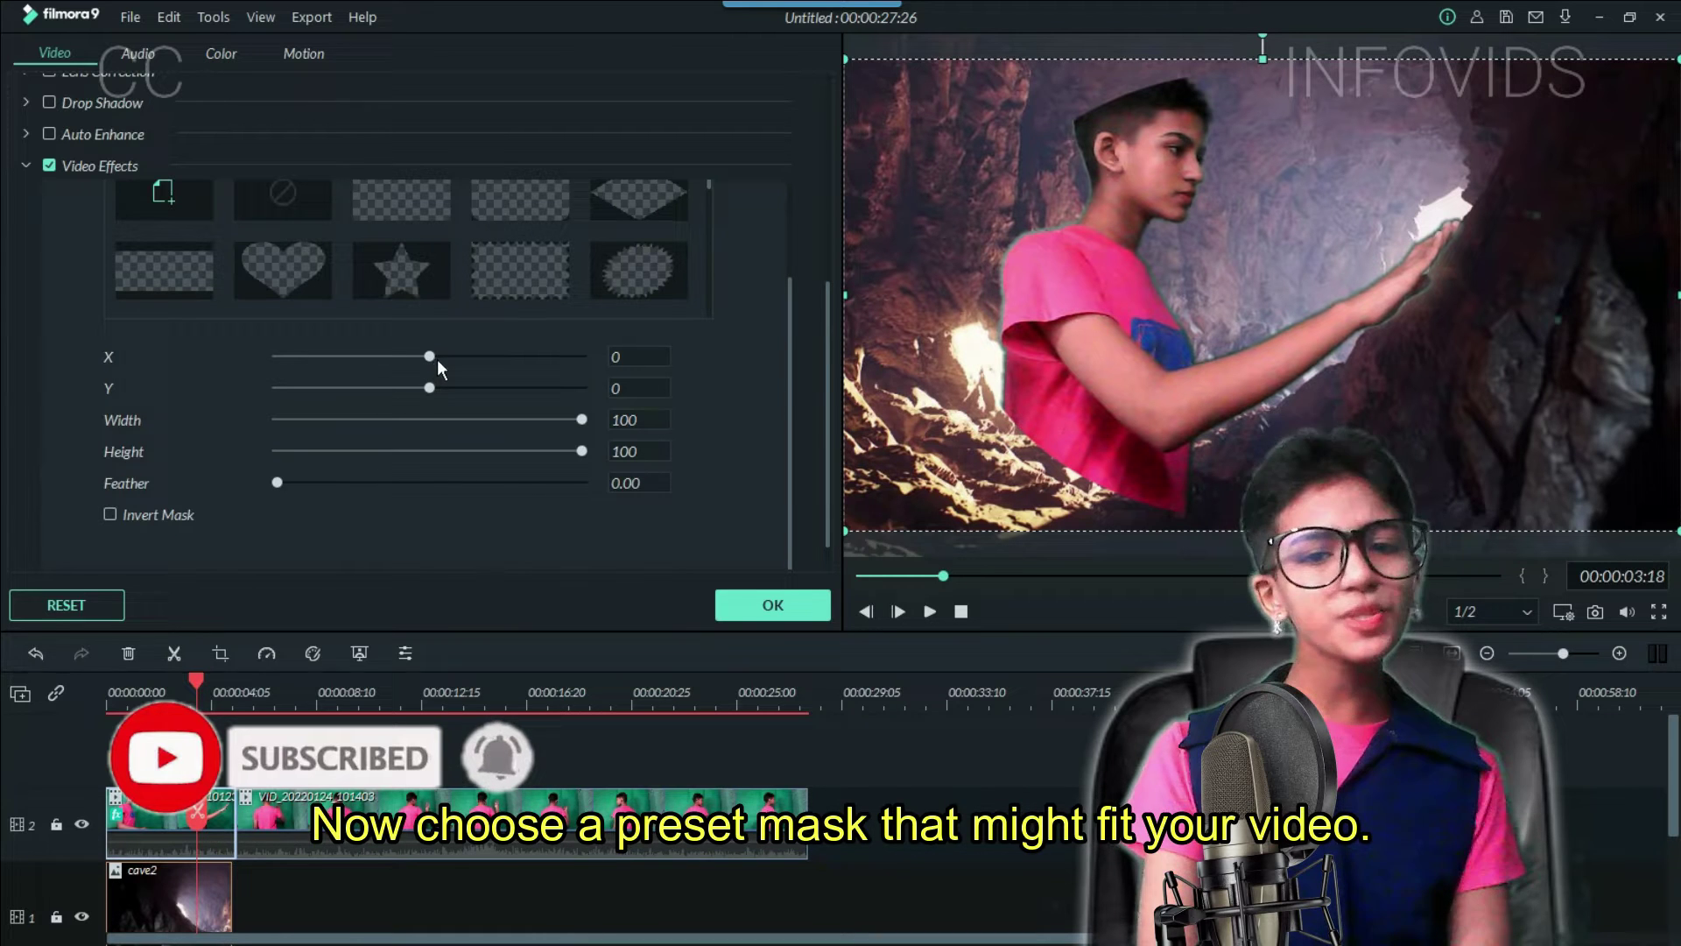
pyautogui.scroll(-6, 539, 267)
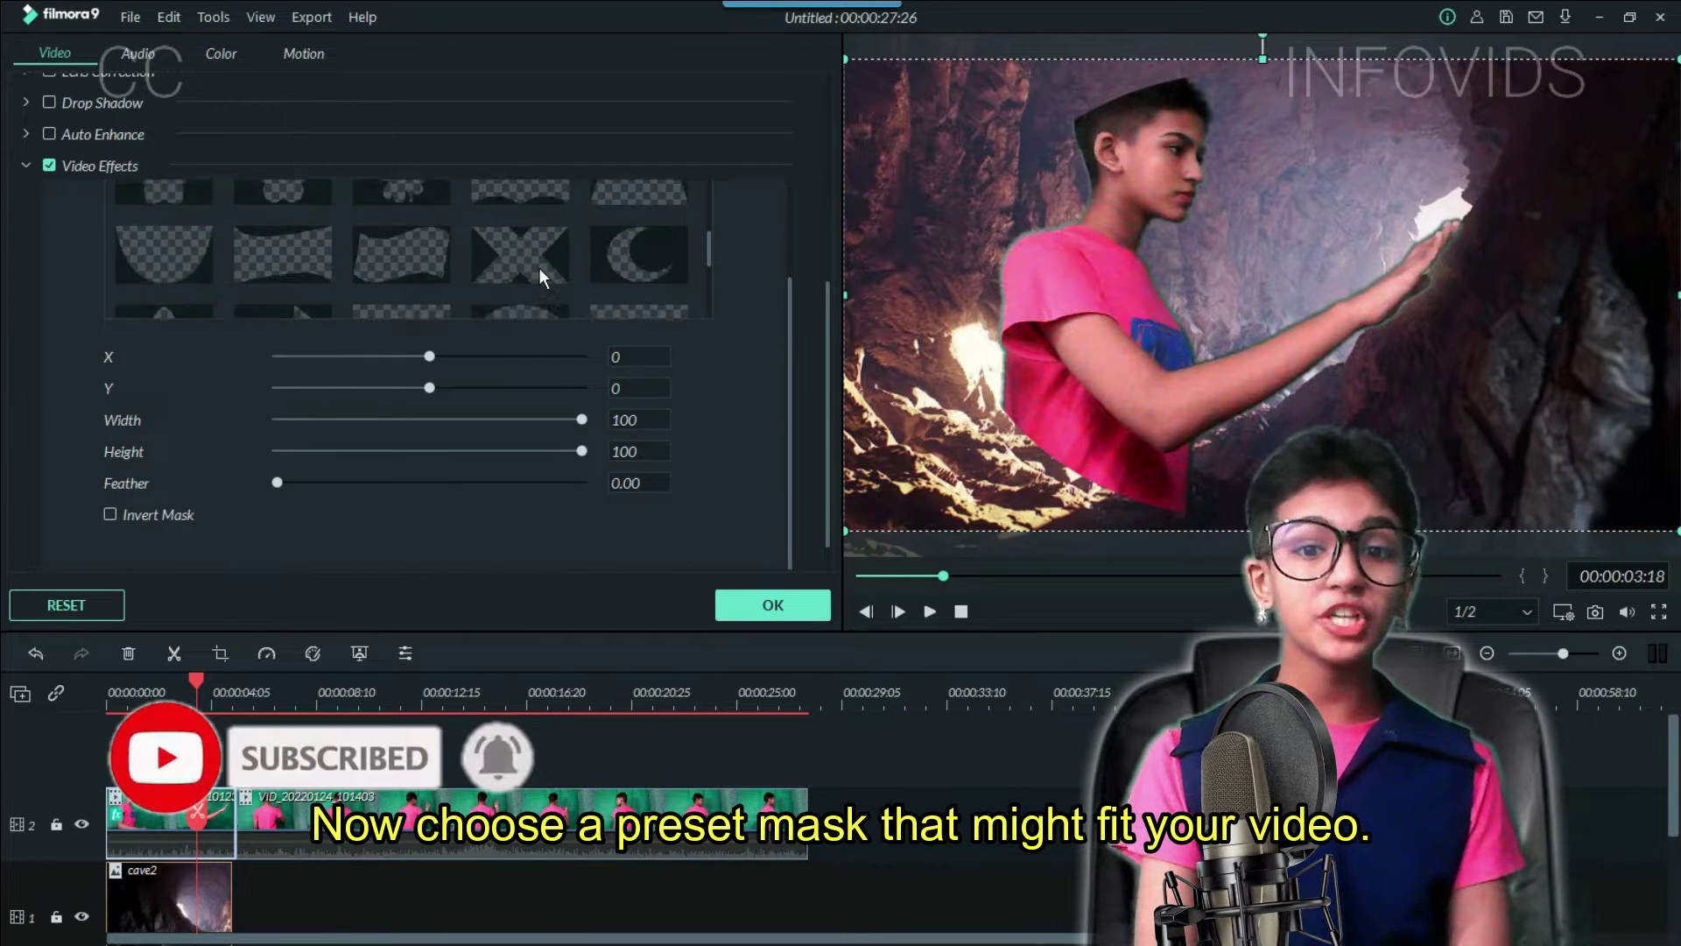
pyautogui.click(632, 254)
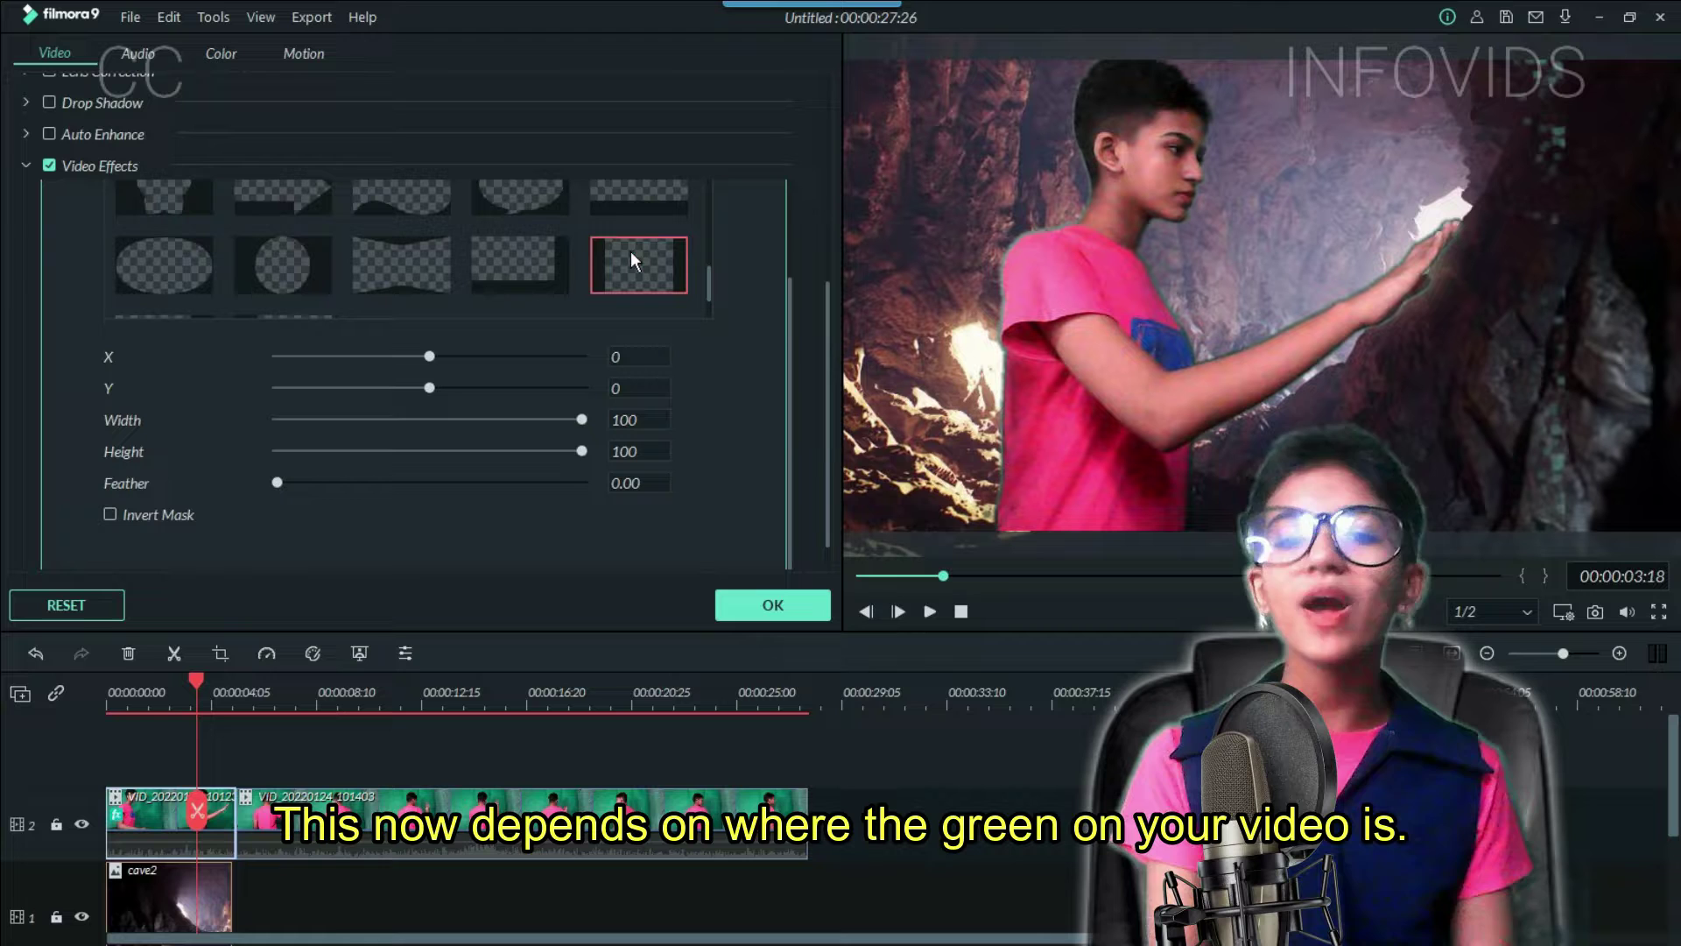
pyautogui.moveTo(454, 473); pyautogui.dragTo(732, 477)
pyautogui.moveTo(570, 420); pyautogui.dragTo(520, 419)
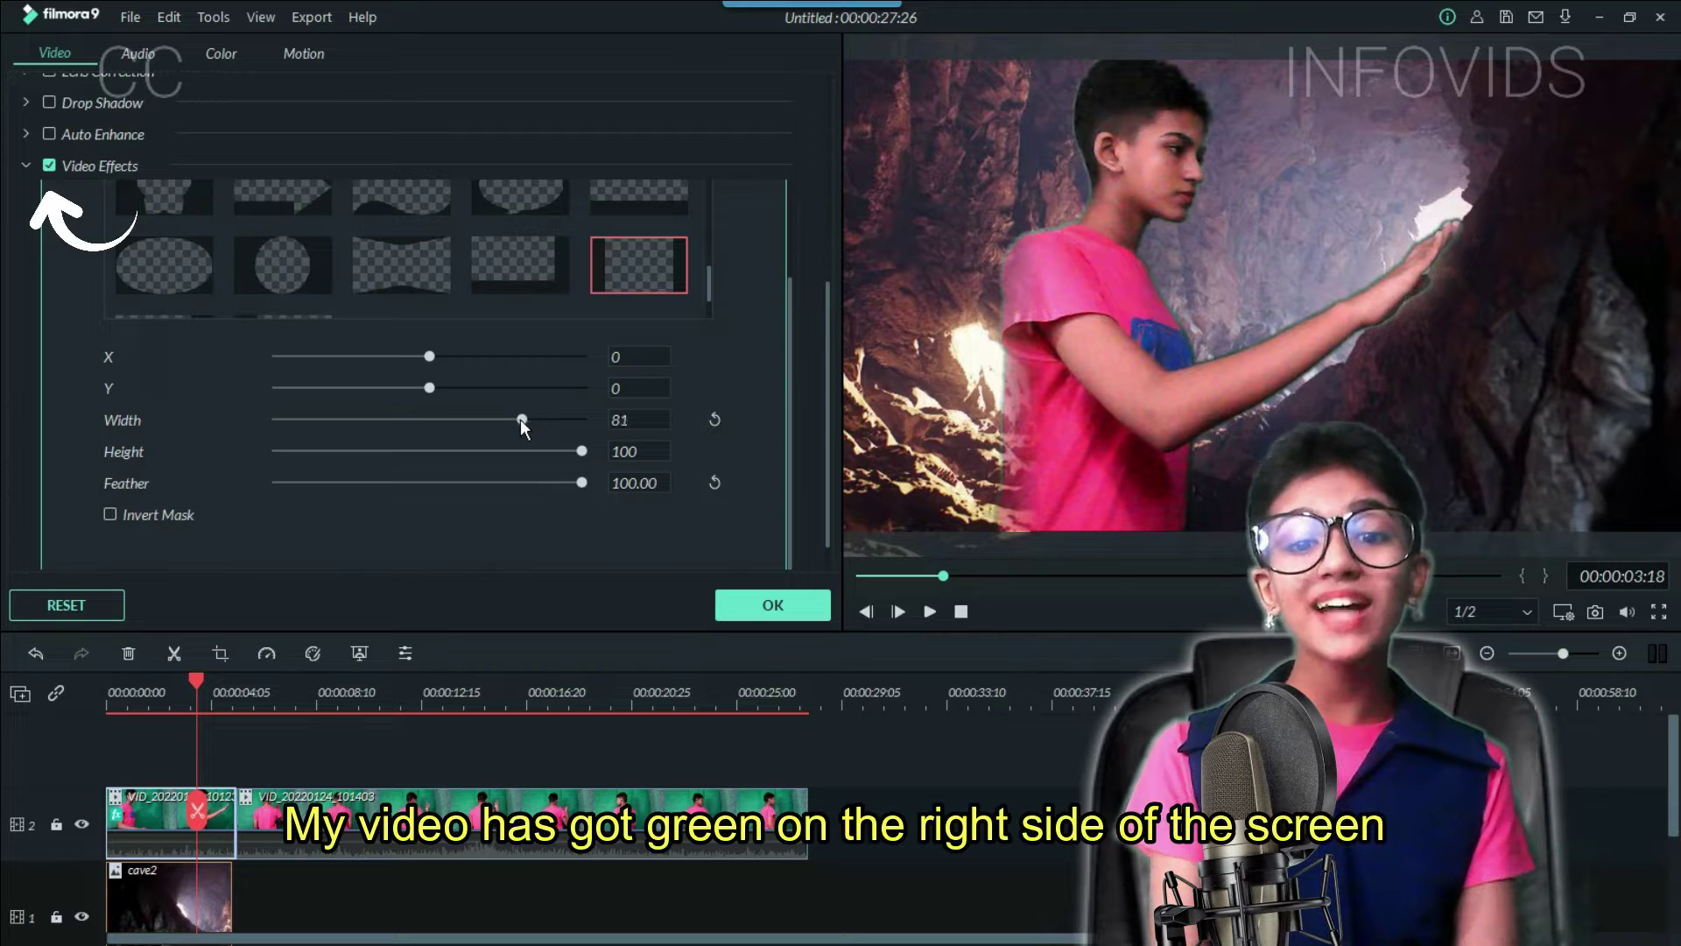
pyautogui.click(439, 355)
pyautogui.moveTo(438, 355); pyautogui.dragTo(428, 355)
pyautogui.moveTo(536, 427); pyautogui.dragTo(563, 424)
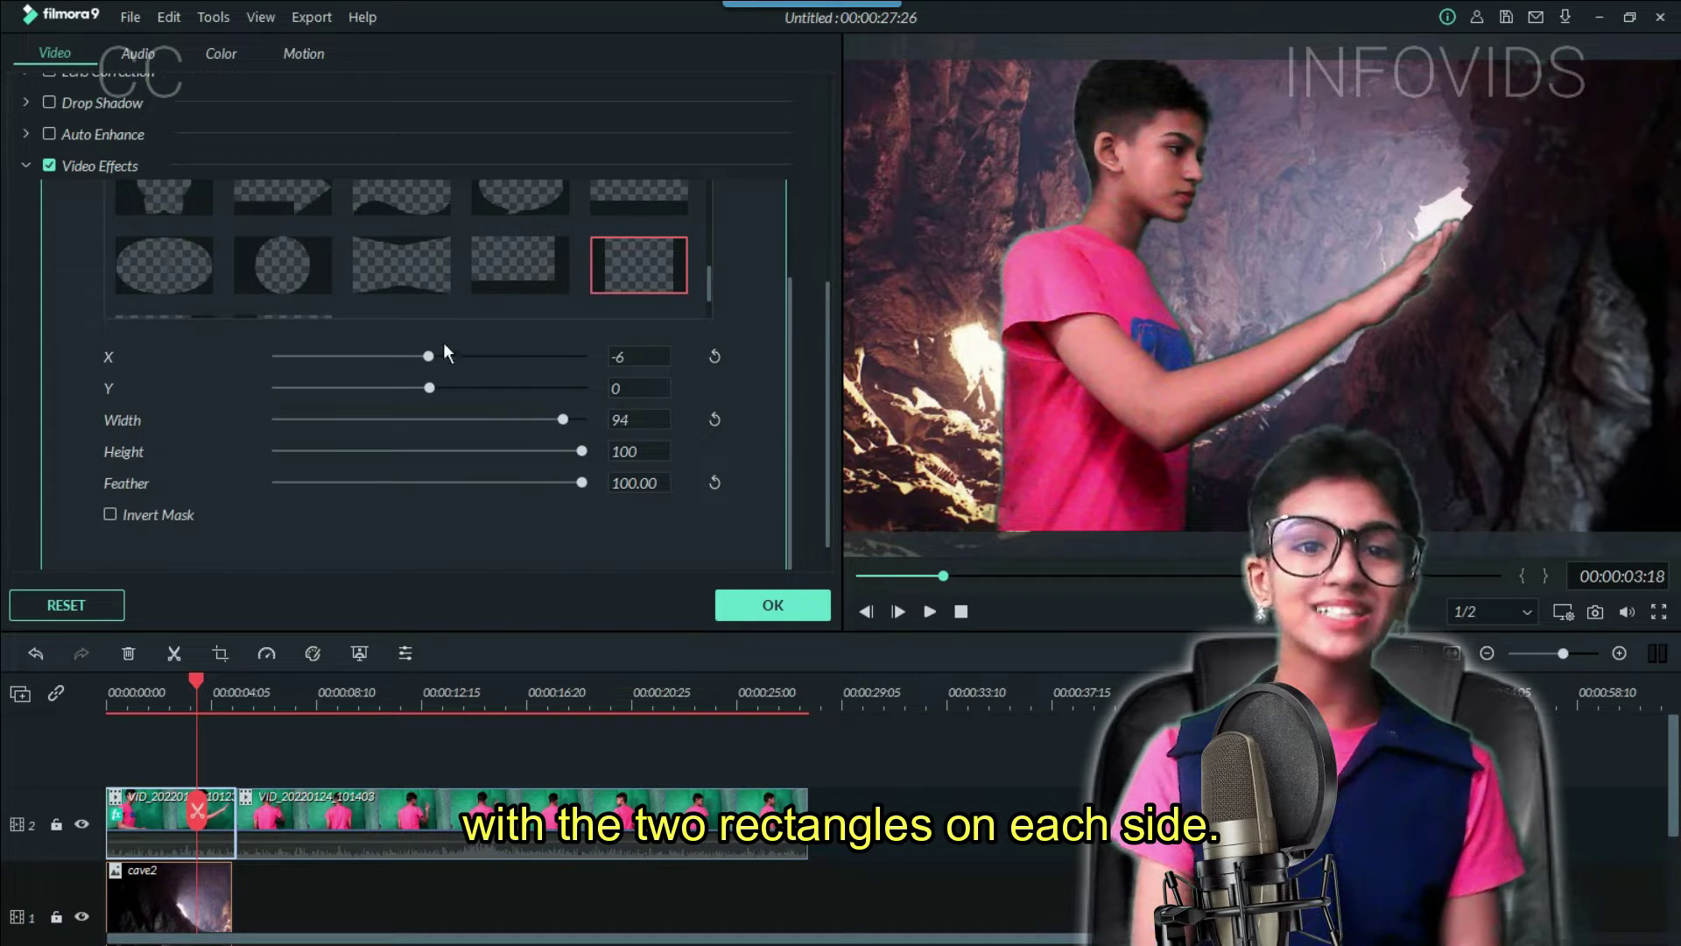
pyautogui.moveTo(425, 354); pyautogui.dragTo(422, 353)
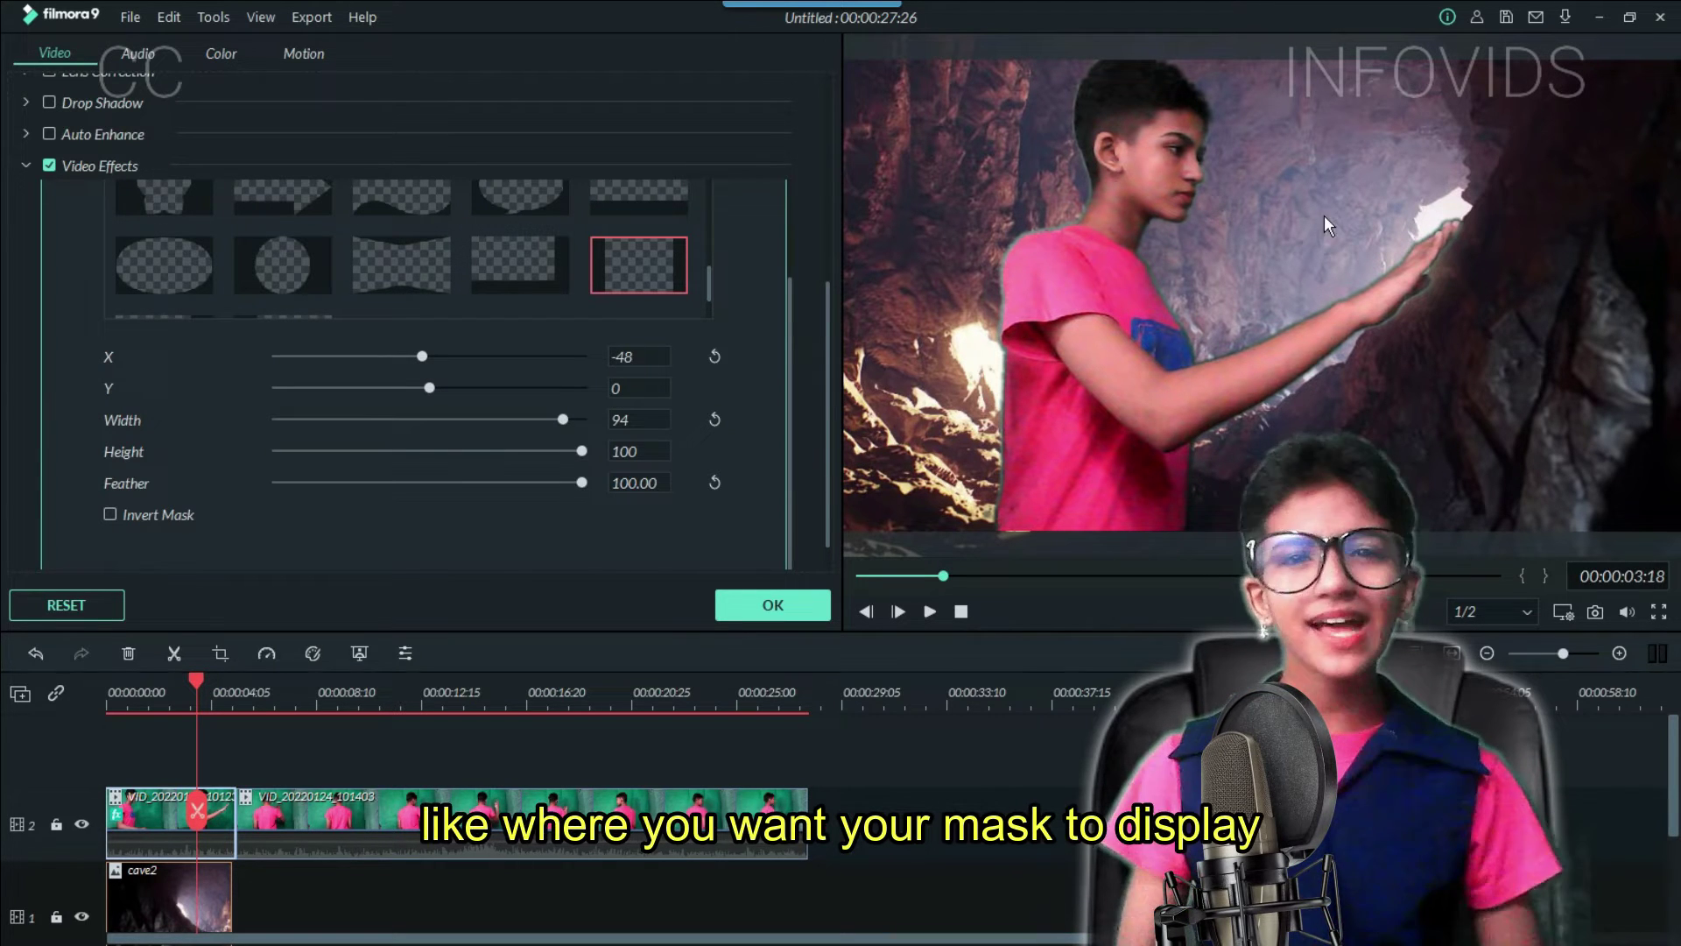
# Step: Play the masked clip from the start to check the hand stays visible
pyautogui.click(196, 692)
pyautogui.moveTo(196, 692); pyautogui.dragTo(116, 711)
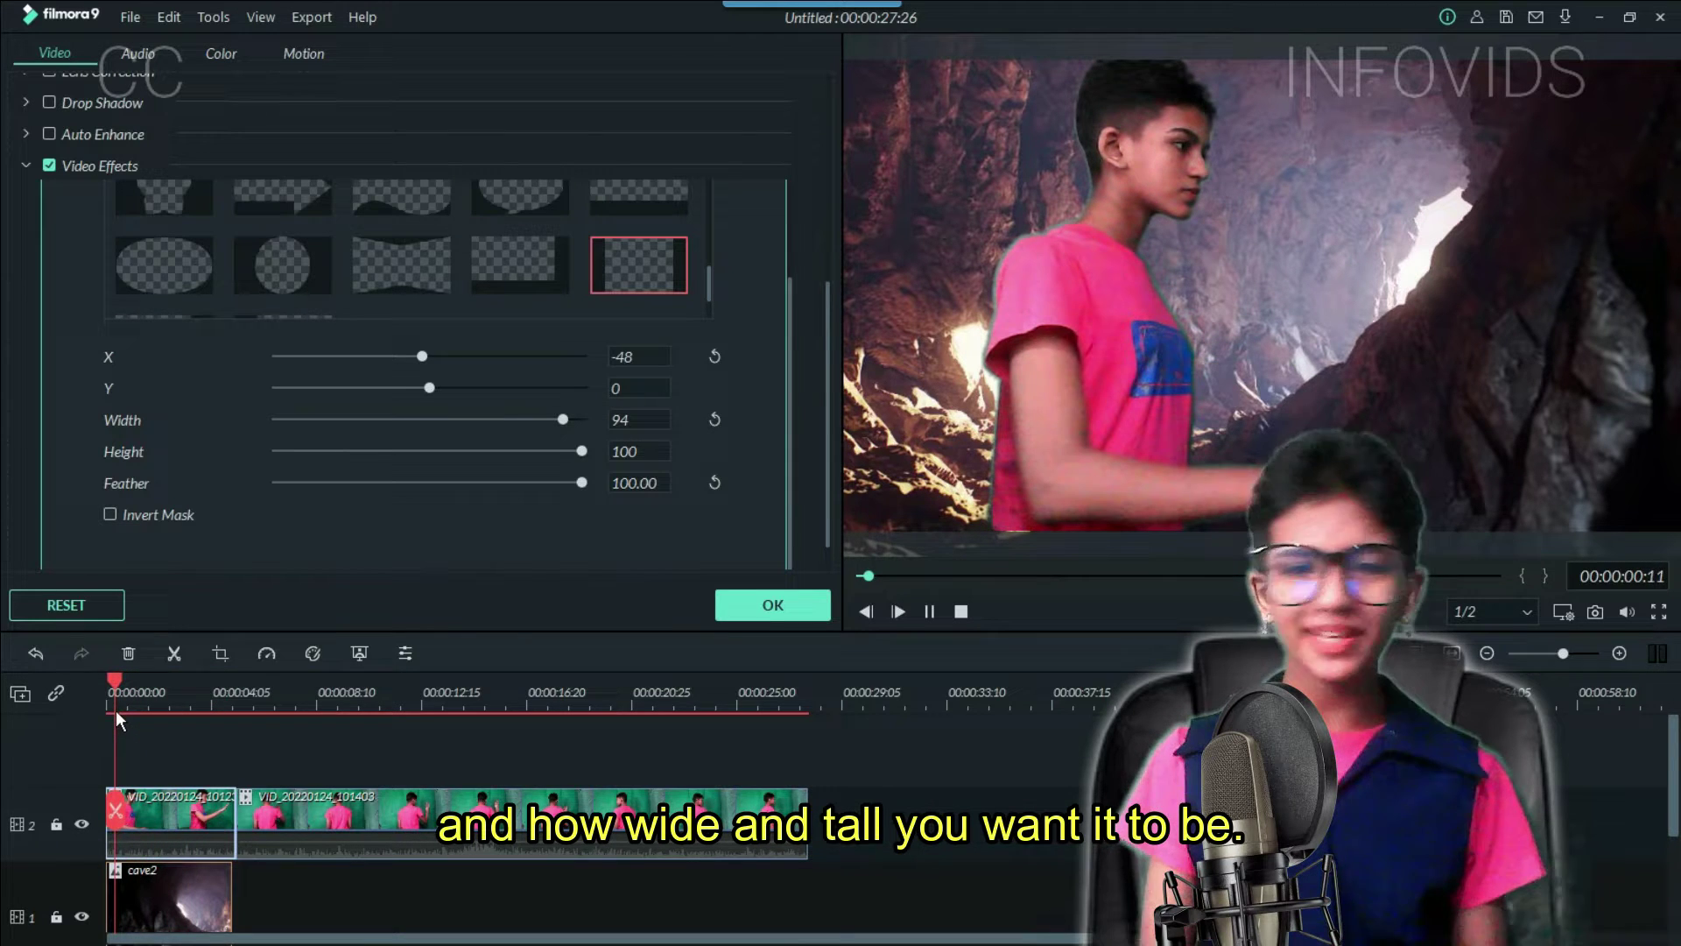
pyautogui.press('space')
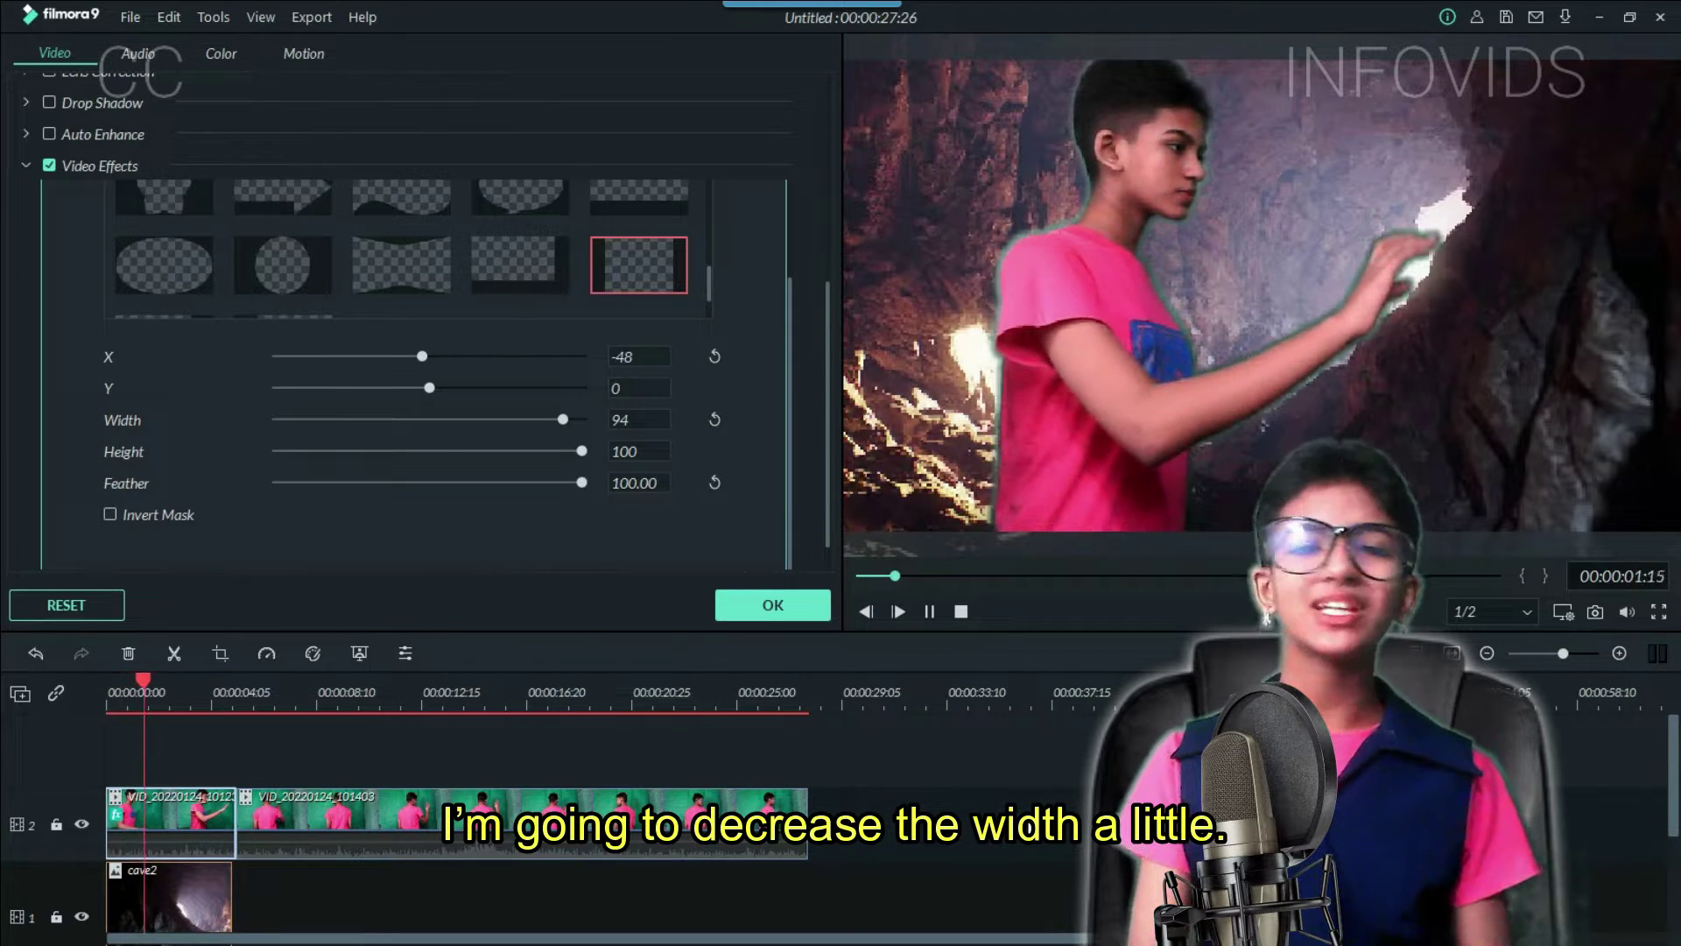
pyautogui.press('space')
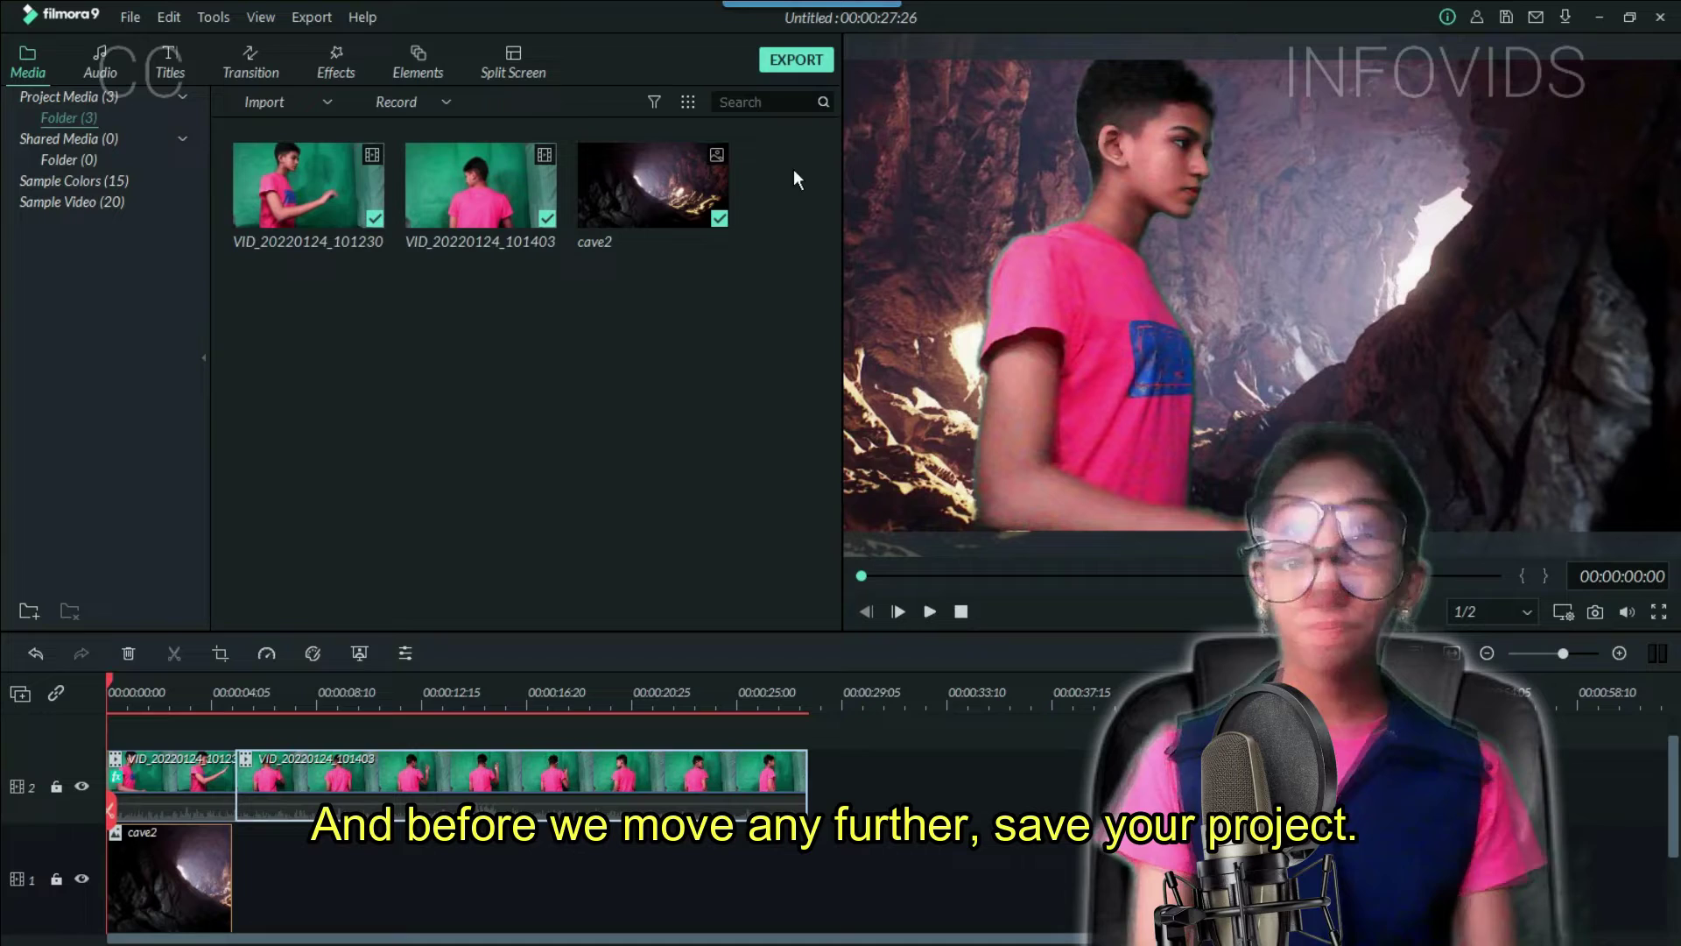
# Step: Save the project as project_1
pyautogui.click(138, 18)
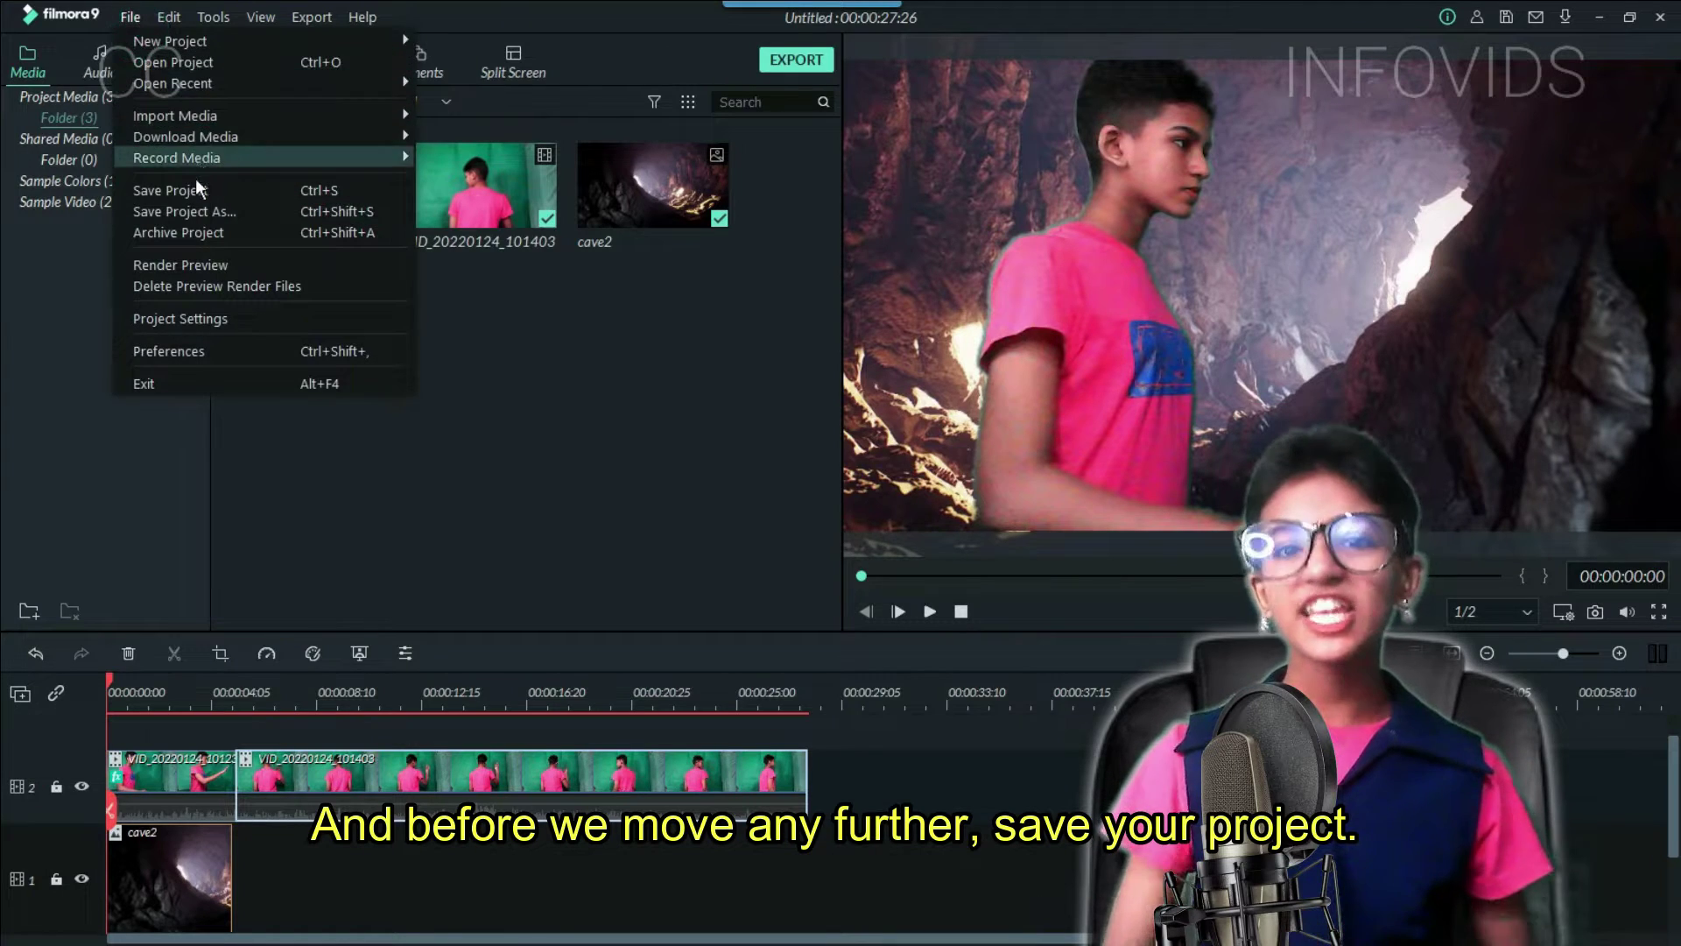
pyautogui.click(170, 190)
pyautogui.write('project_1')
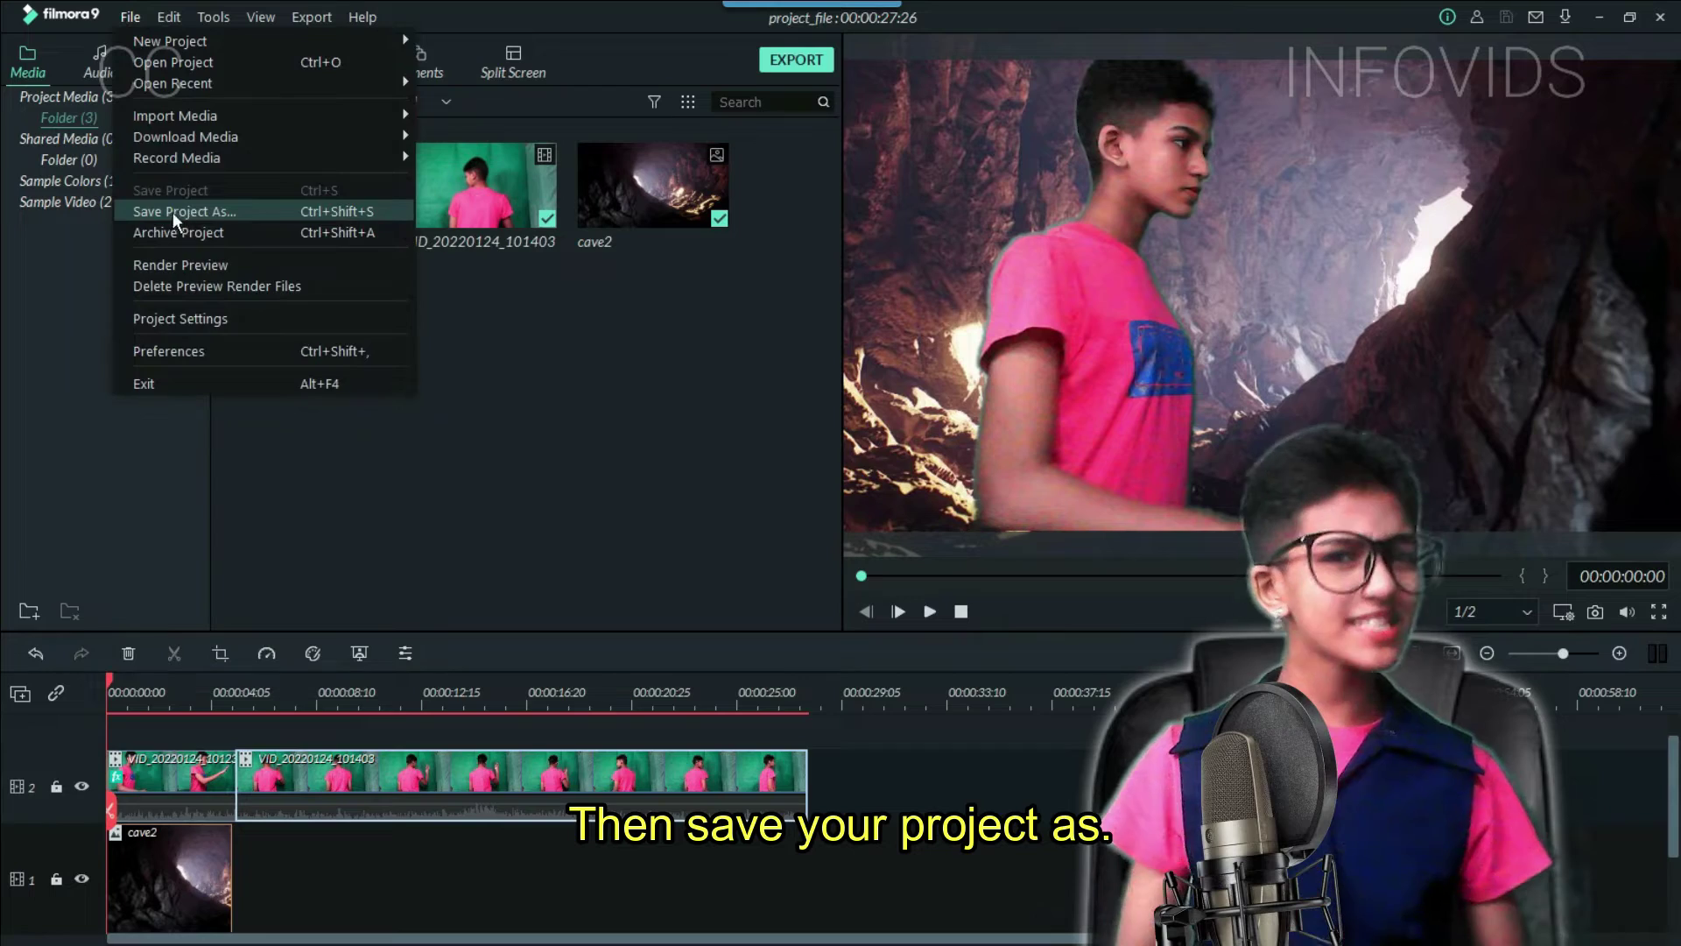
# Step: Save the project again under a new name and enlarge the timeline area
pyautogui.click(265, 212)
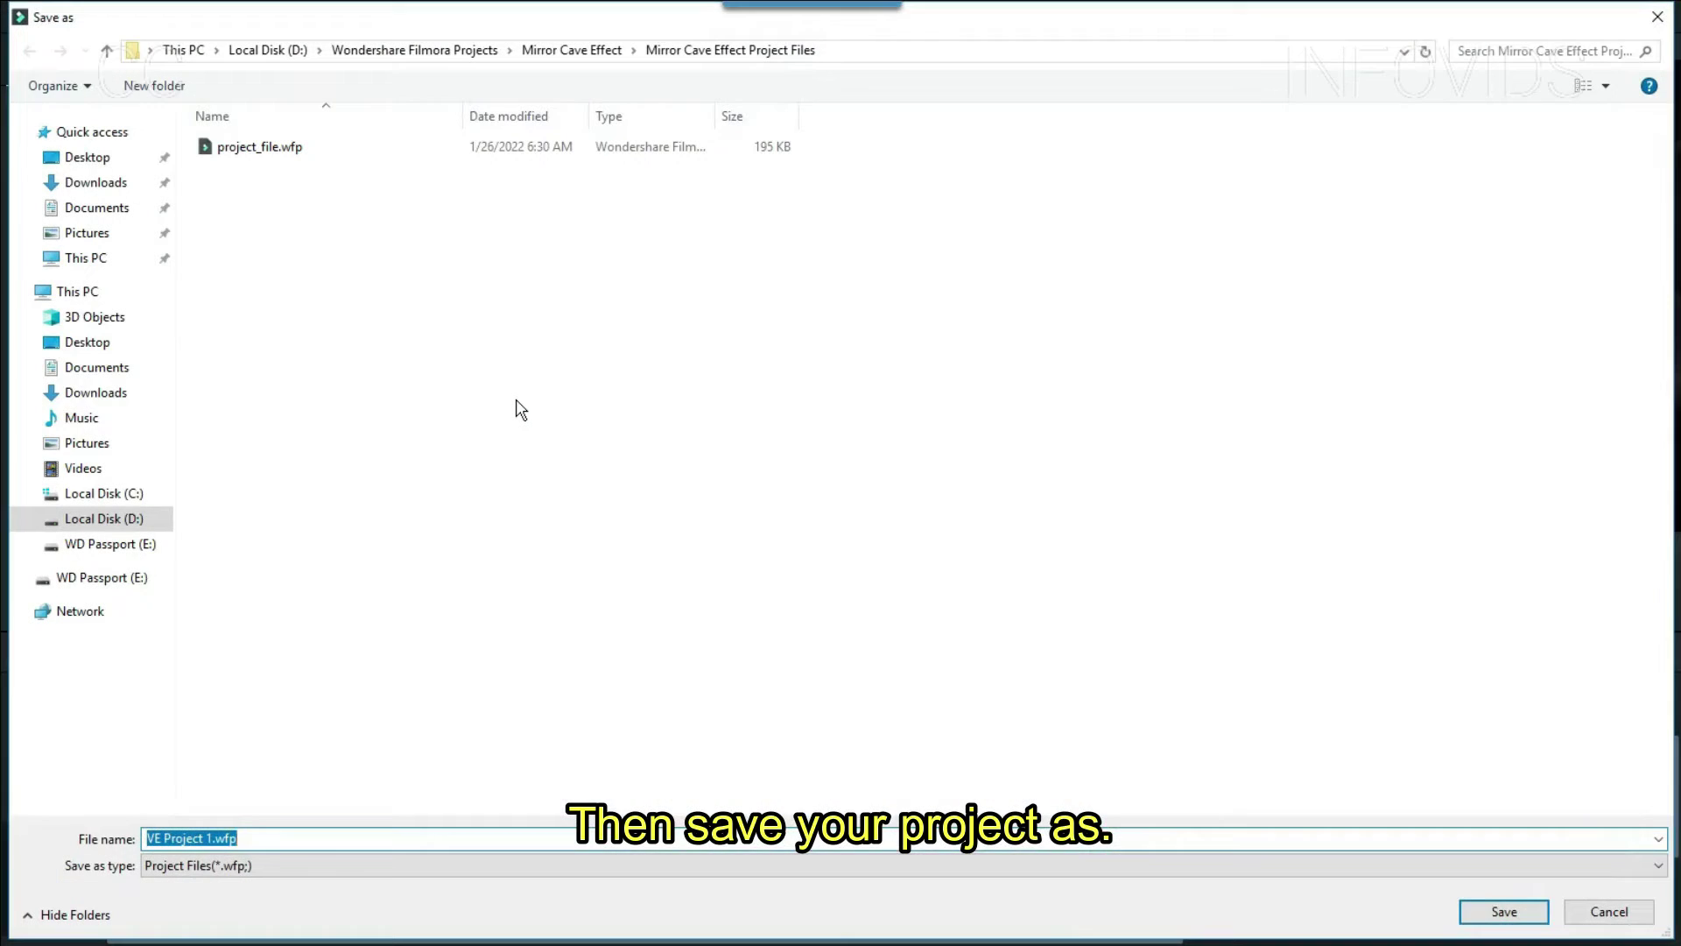
pyautogui.write('M')
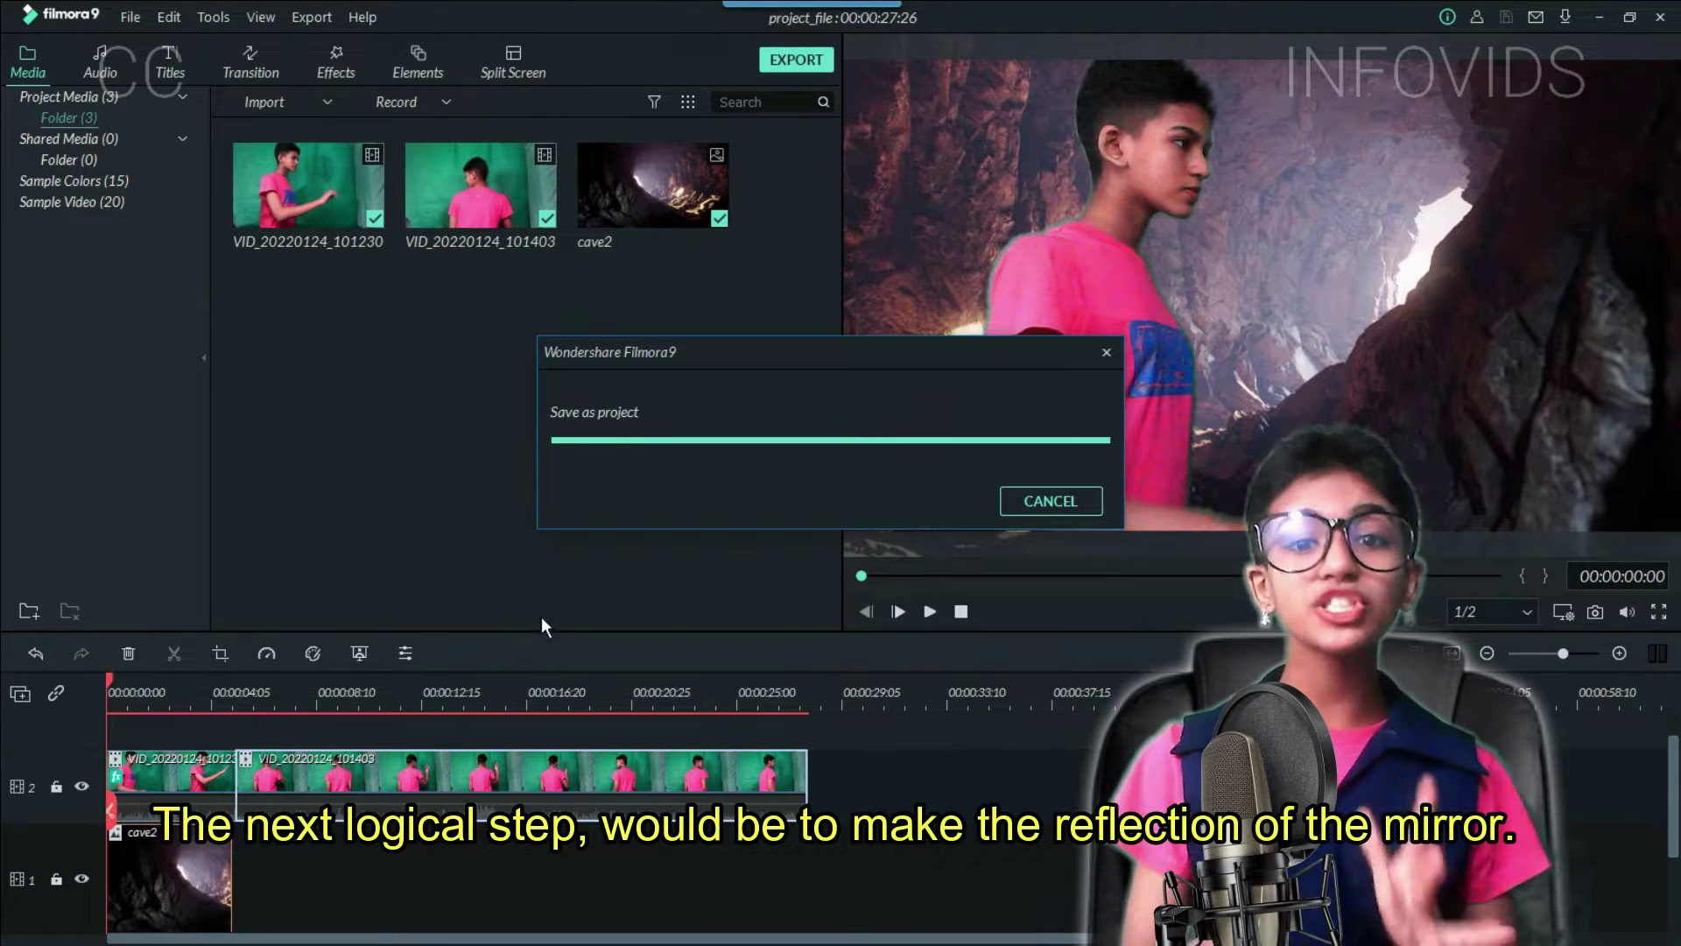
pyautogui.moveTo(527, 631); pyautogui.dragTo(526, 558)
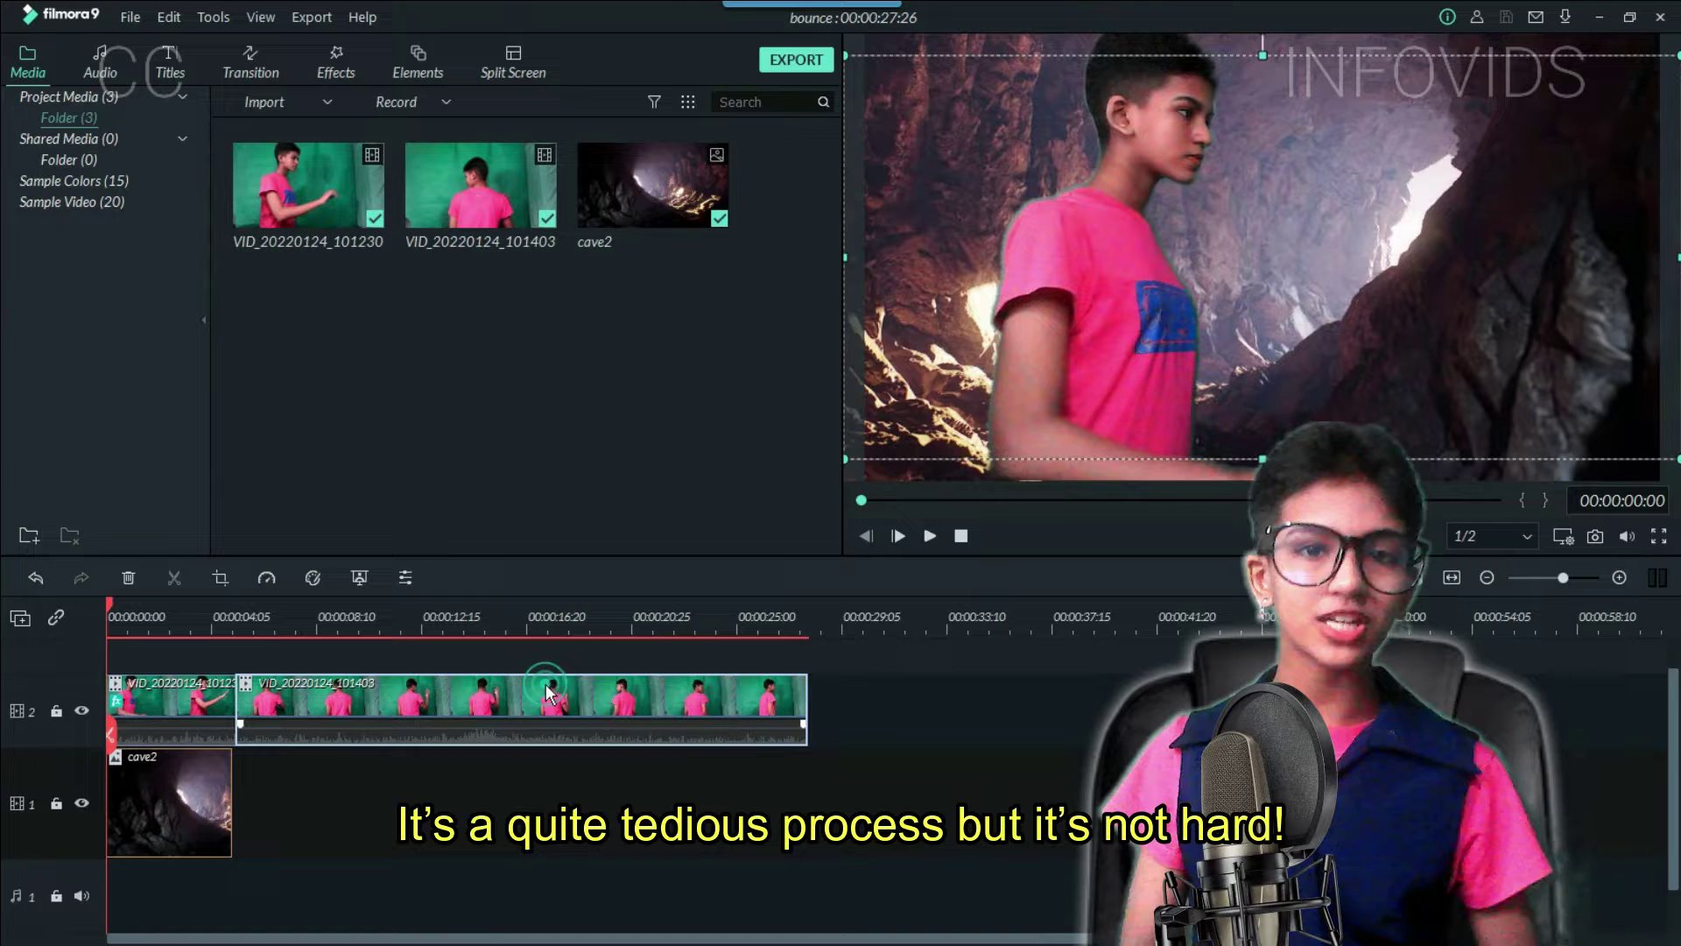
# Step: Delete clip VID_20220124_101403, add a video track and paste a copy of VID_20220124_101230 onto track 3
pyautogui.scroll(1, 545, 685)
pyautogui.press('Delete')
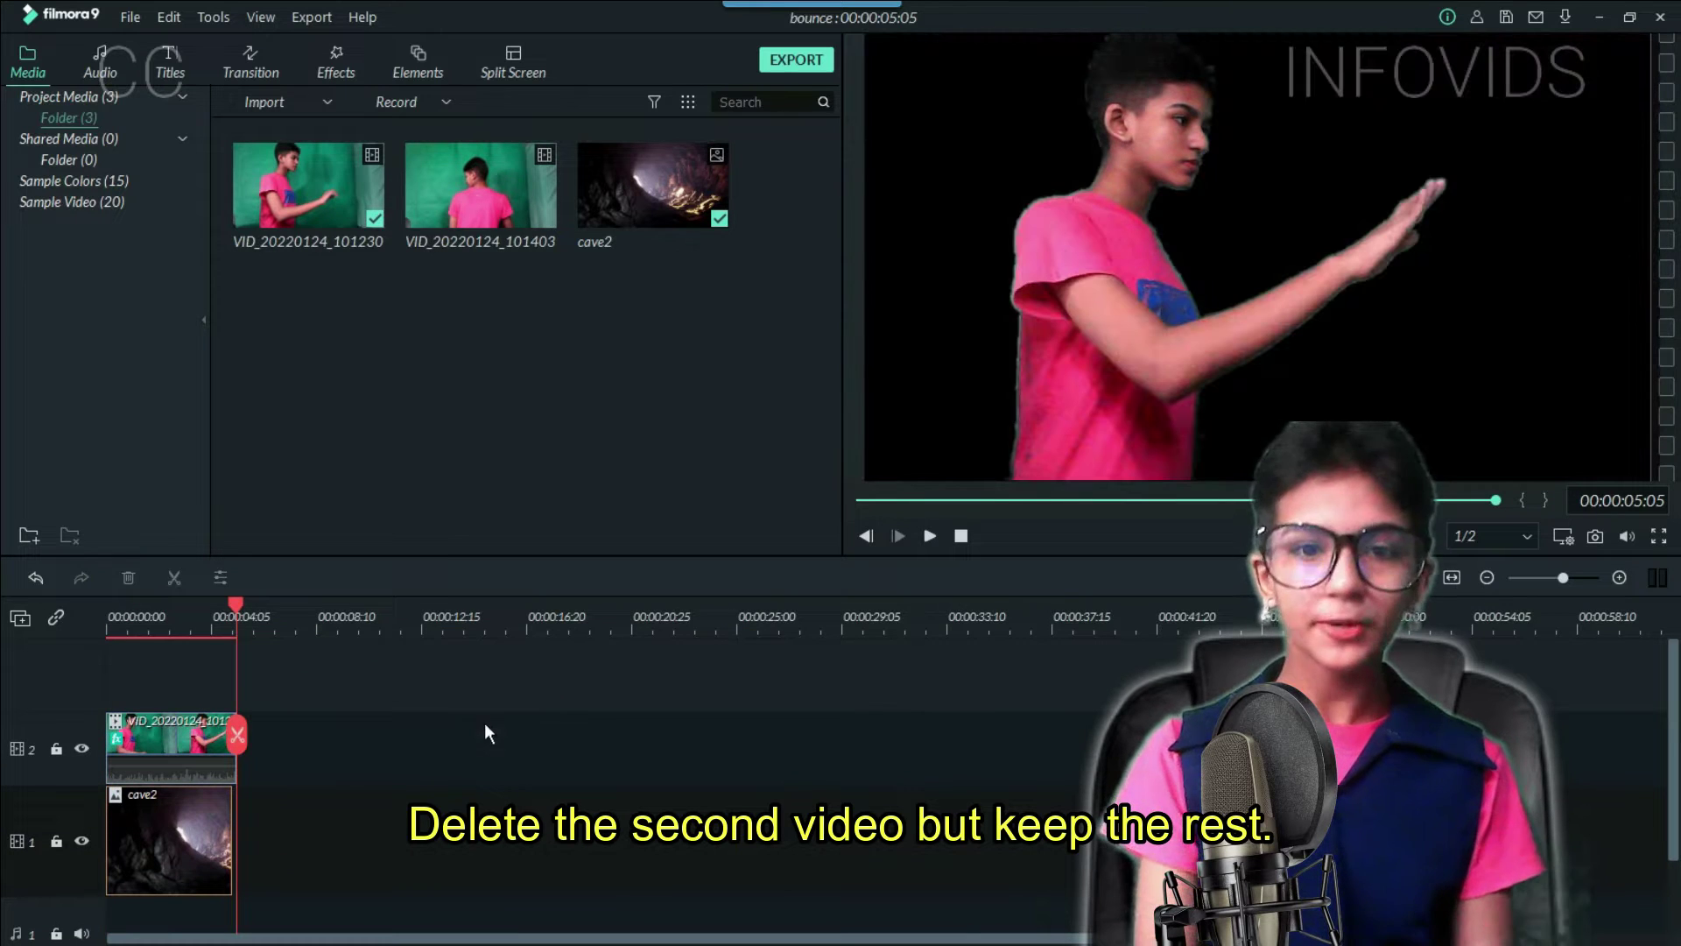
pyautogui.click(196, 728)
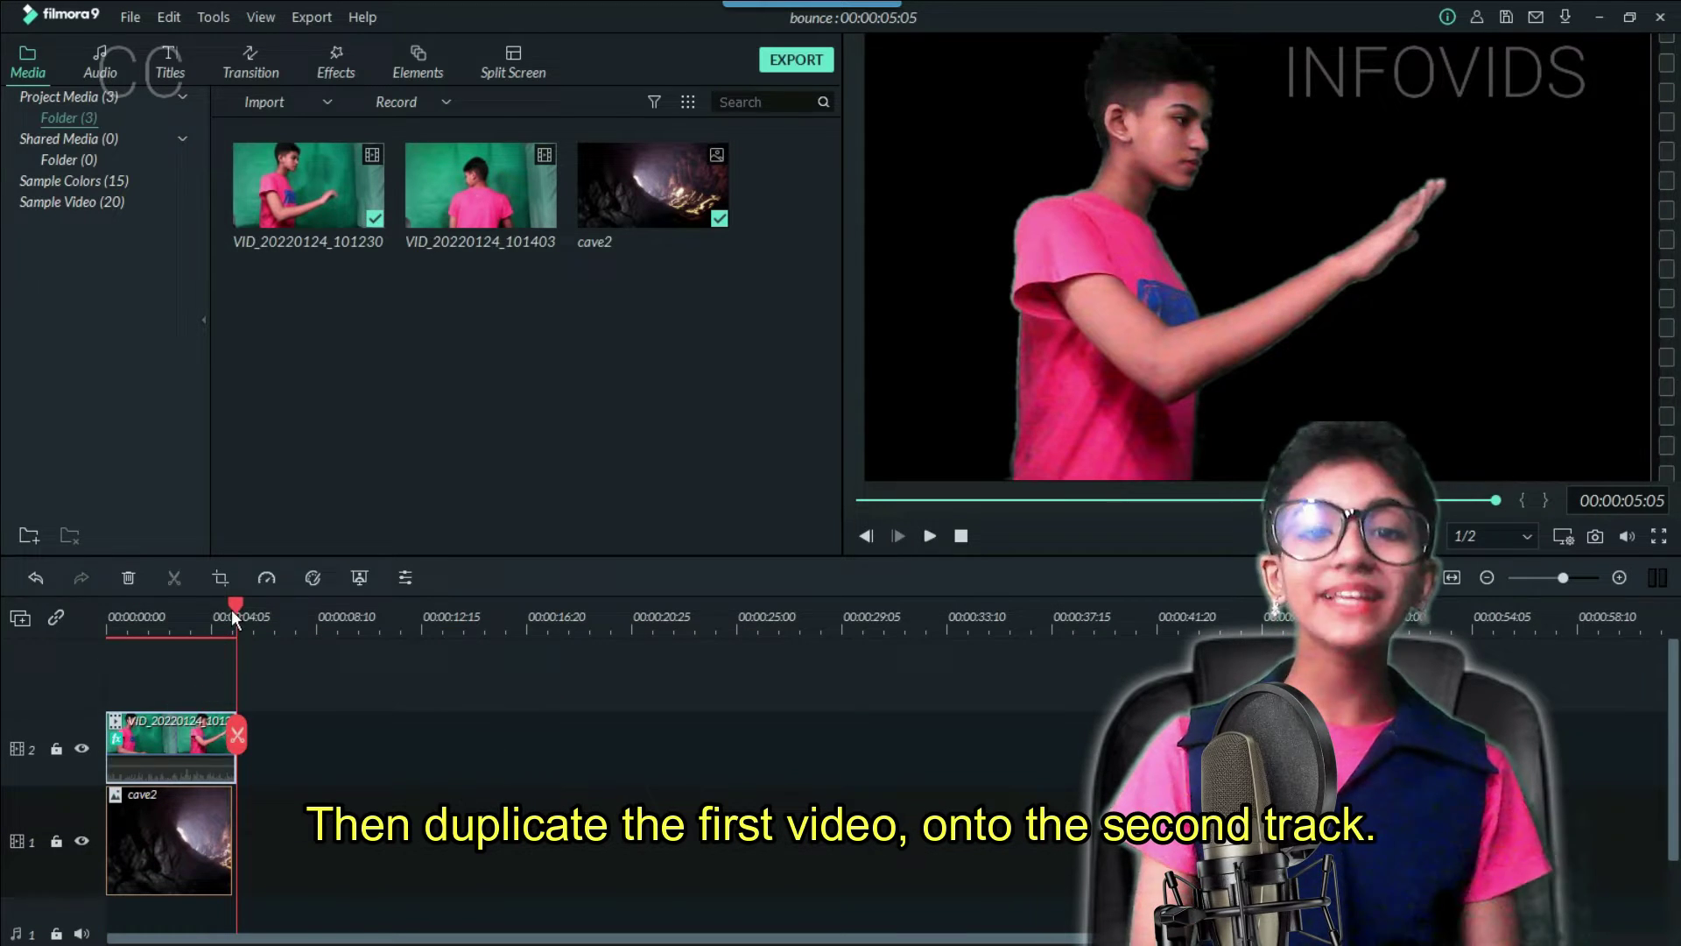
pyautogui.moveTo(231, 610); pyautogui.dragTo(107, 612)
pyautogui.rightClick(70, 690)
pyautogui.click(70, 690)
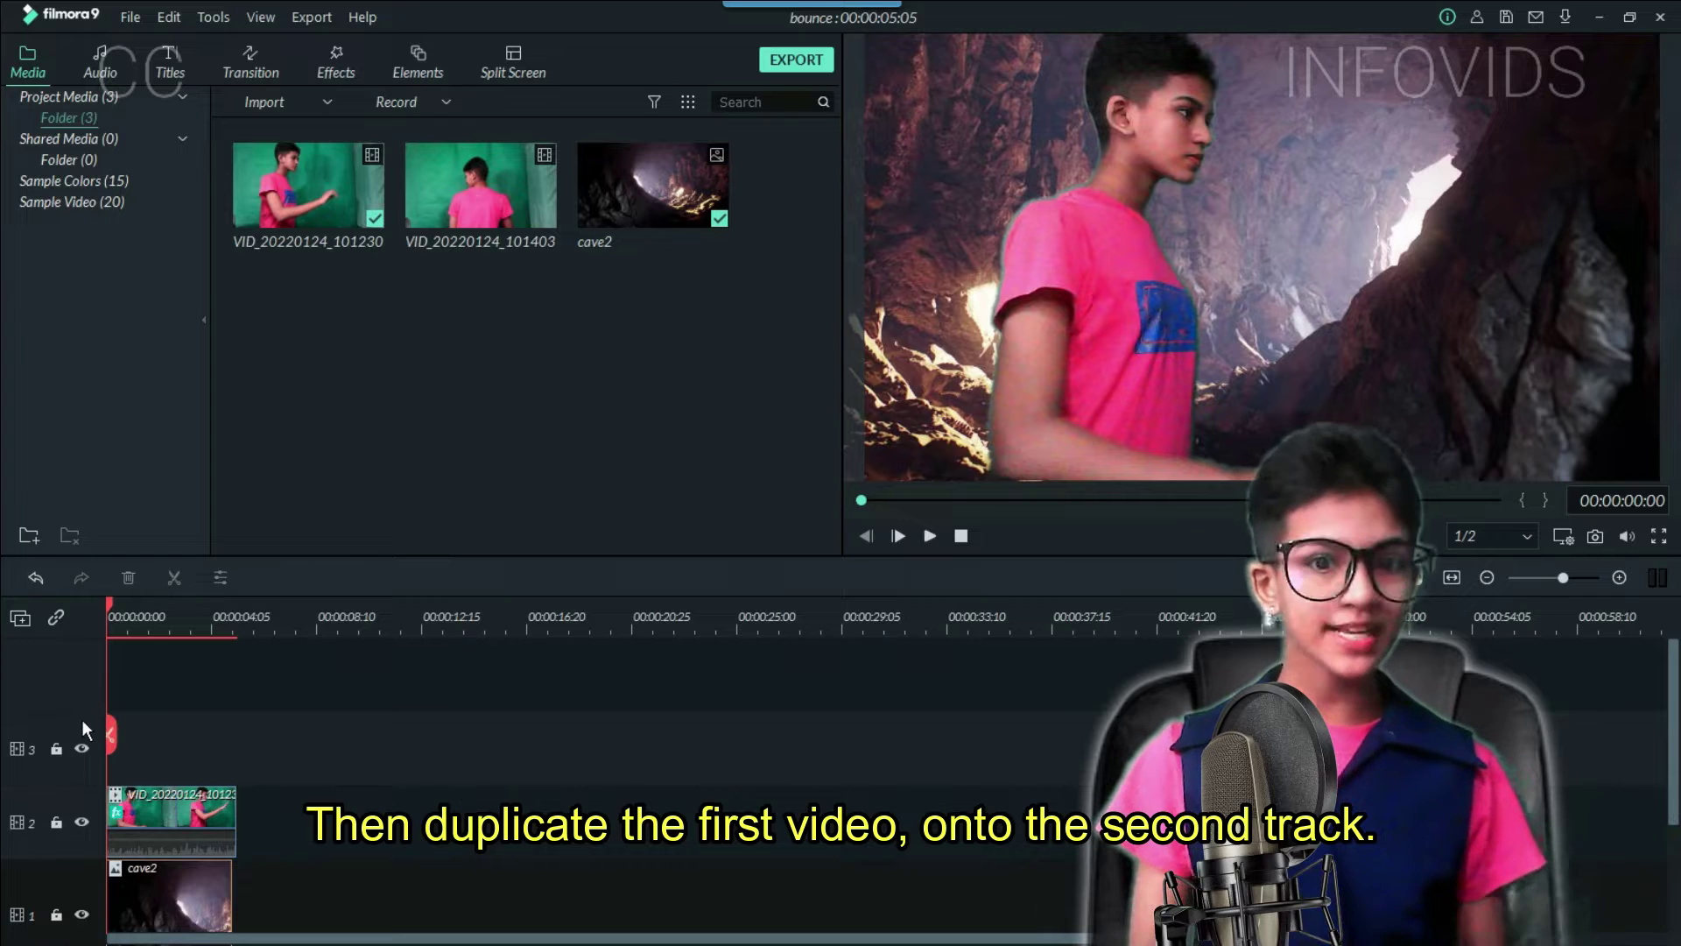
pyautogui.hotkey('ctrl', 'c')
pyautogui.hotkey('ctrl', 'v')
# Step: Flip the track-3 copy horizontally in its Transform settings
pyautogui.doubleClick(195, 728)
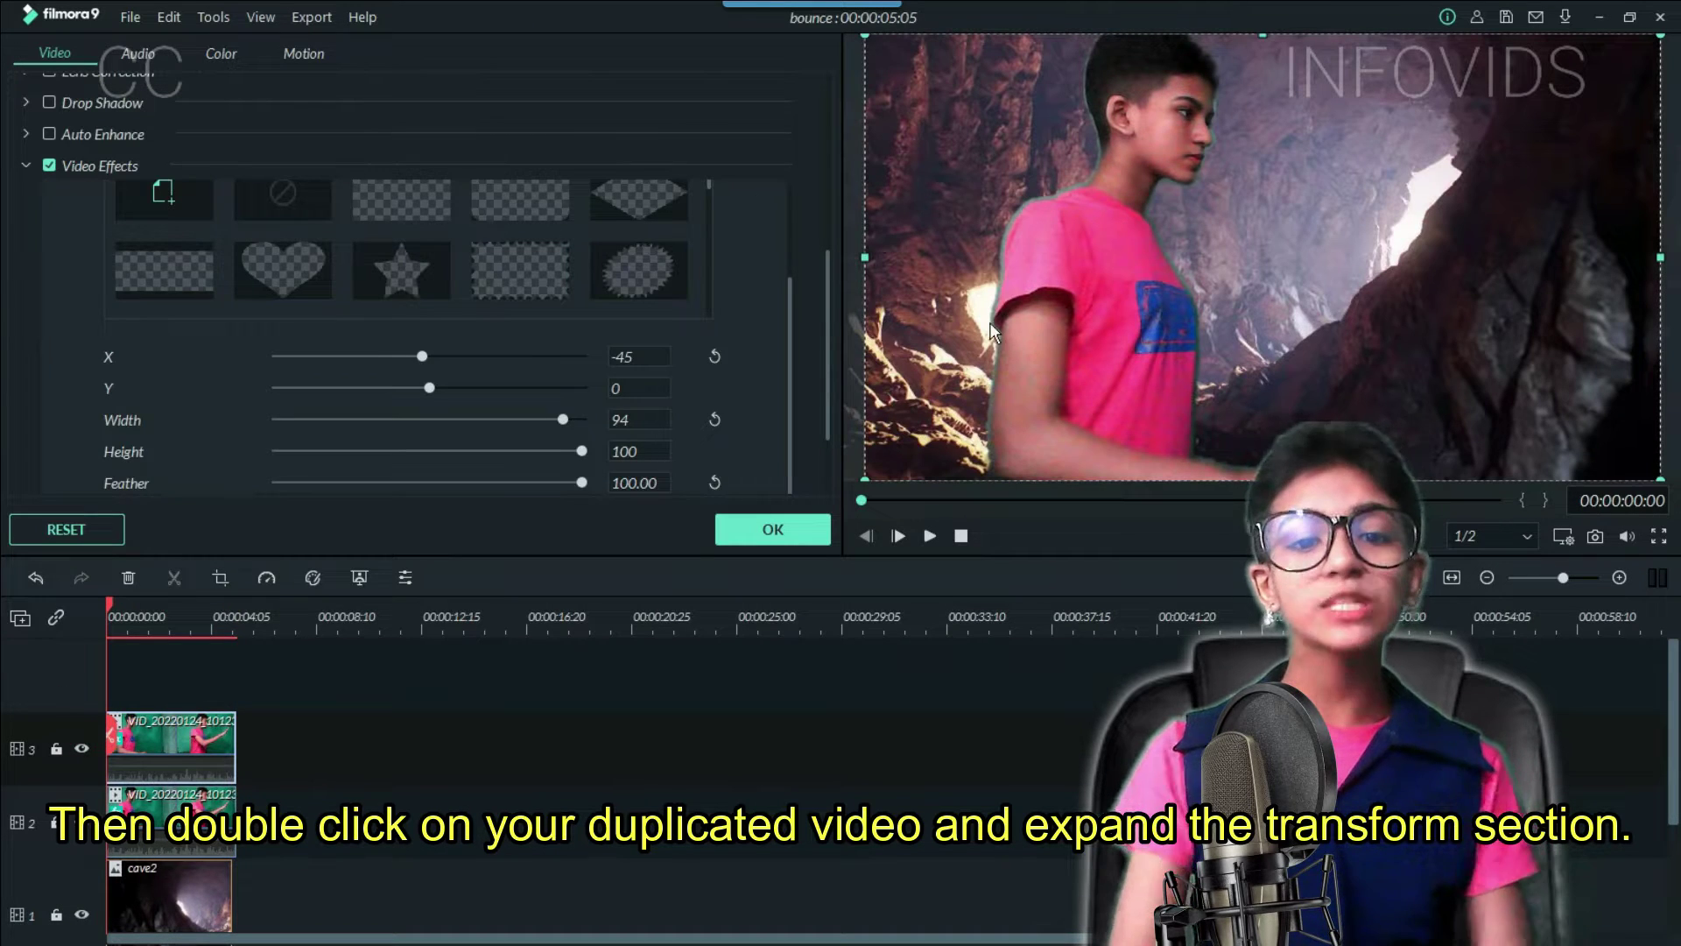
pyautogui.scroll(10, 106, 380)
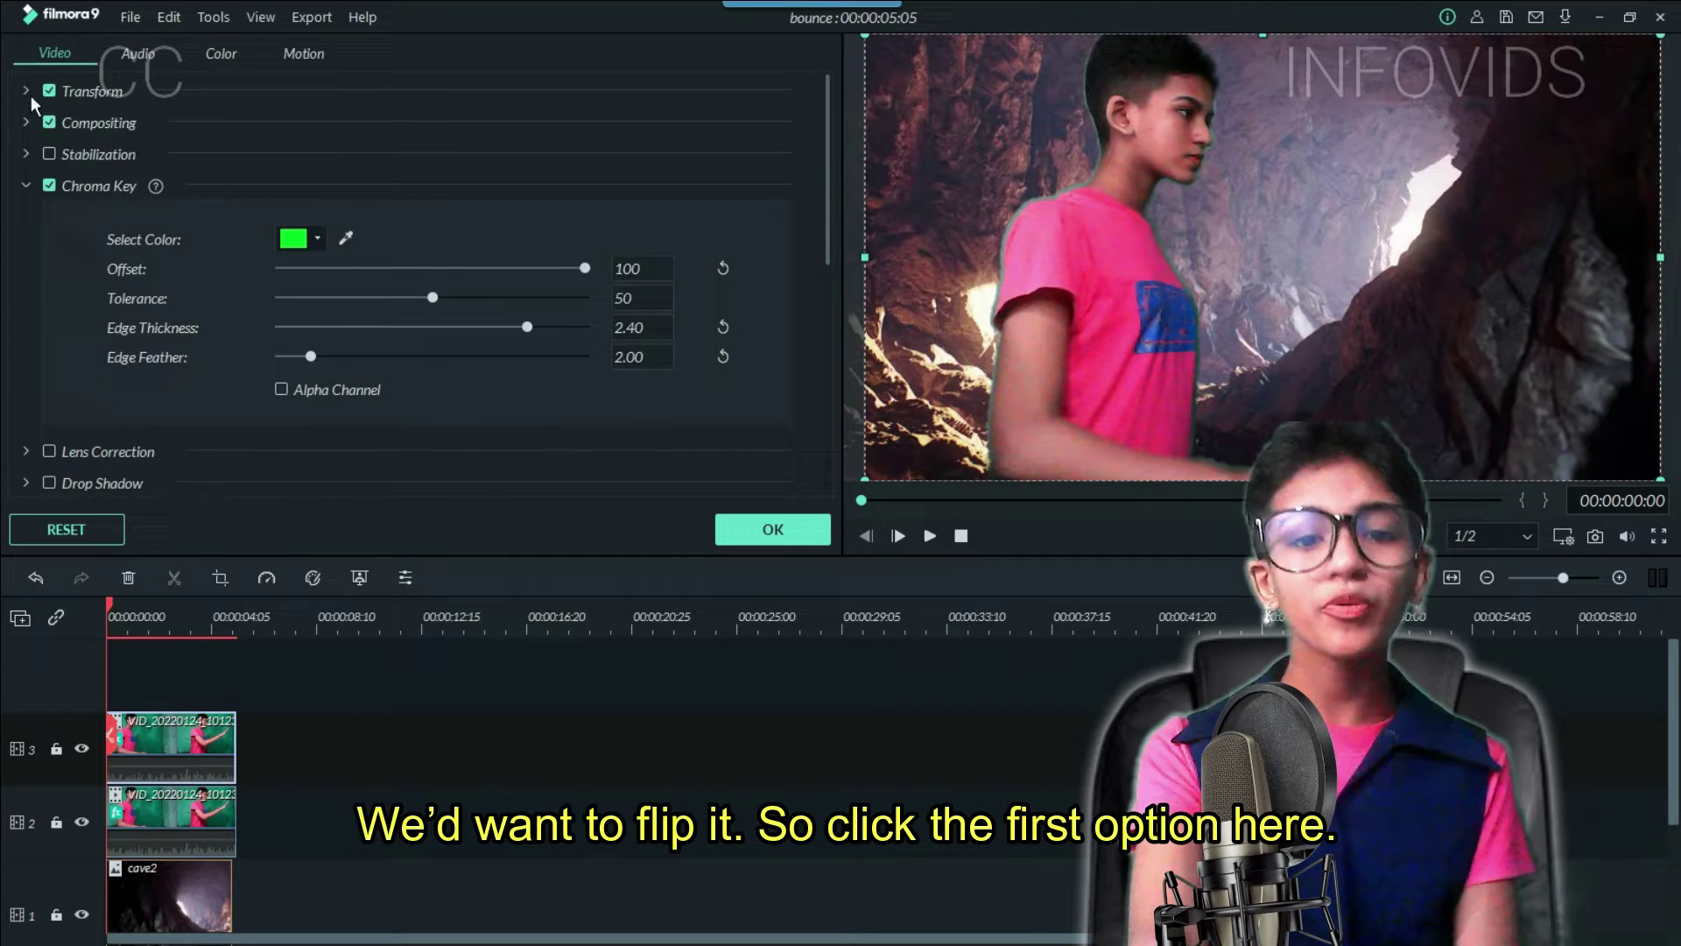
pyautogui.click(26, 91)
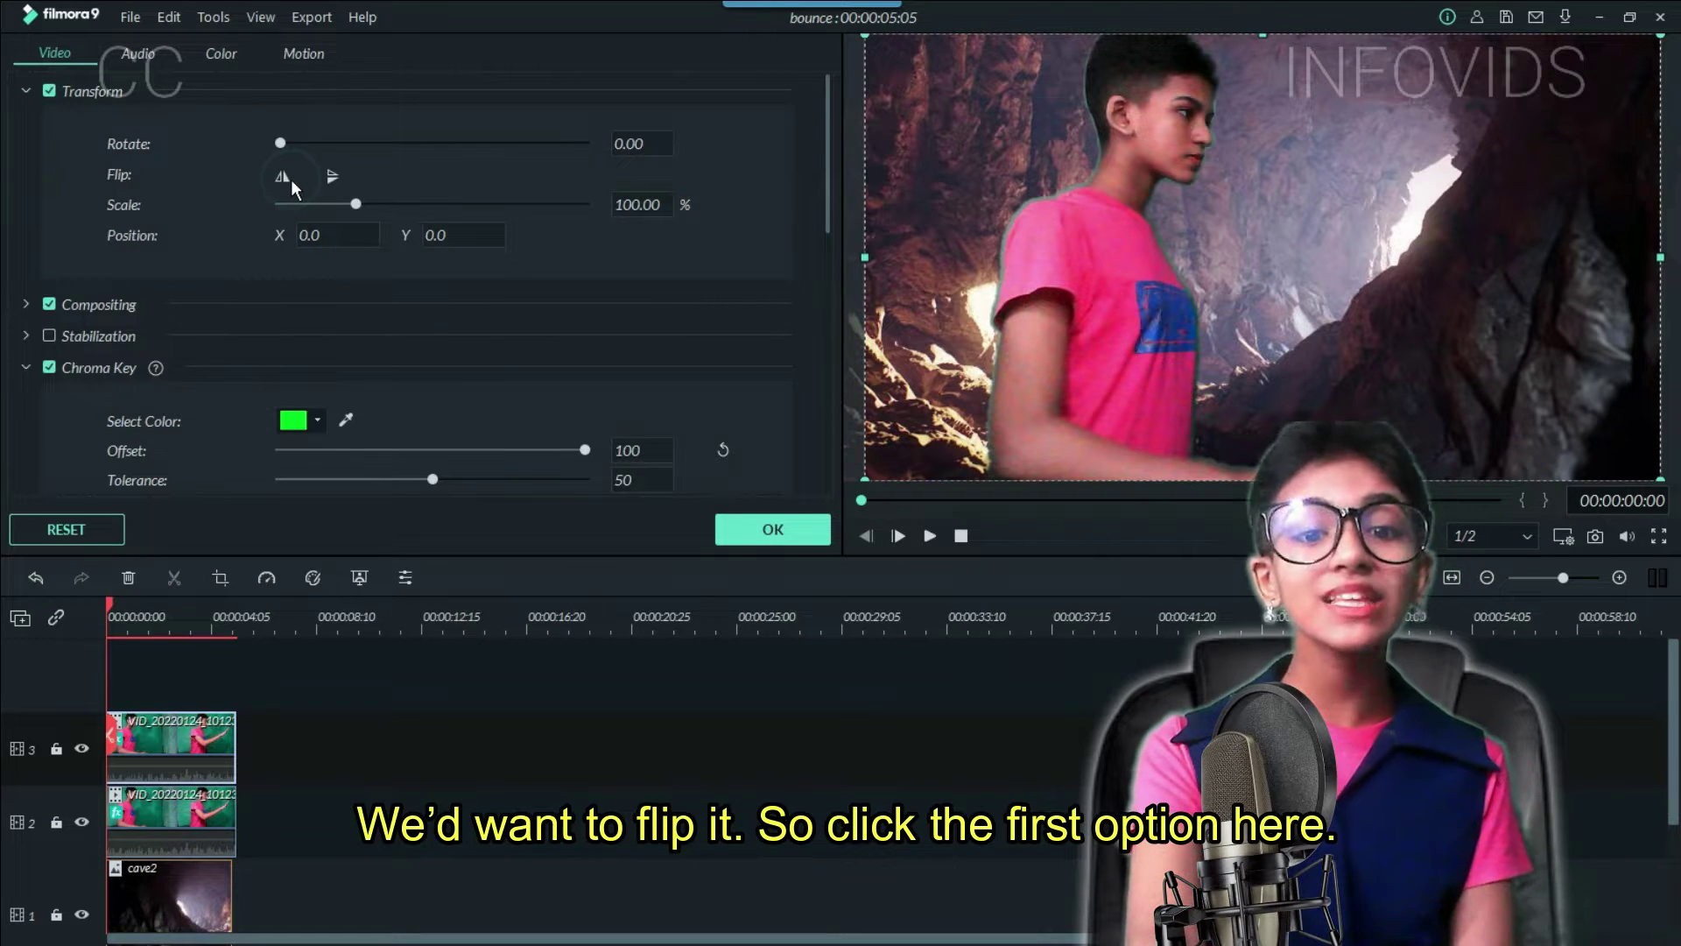
pyautogui.click(280, 176)
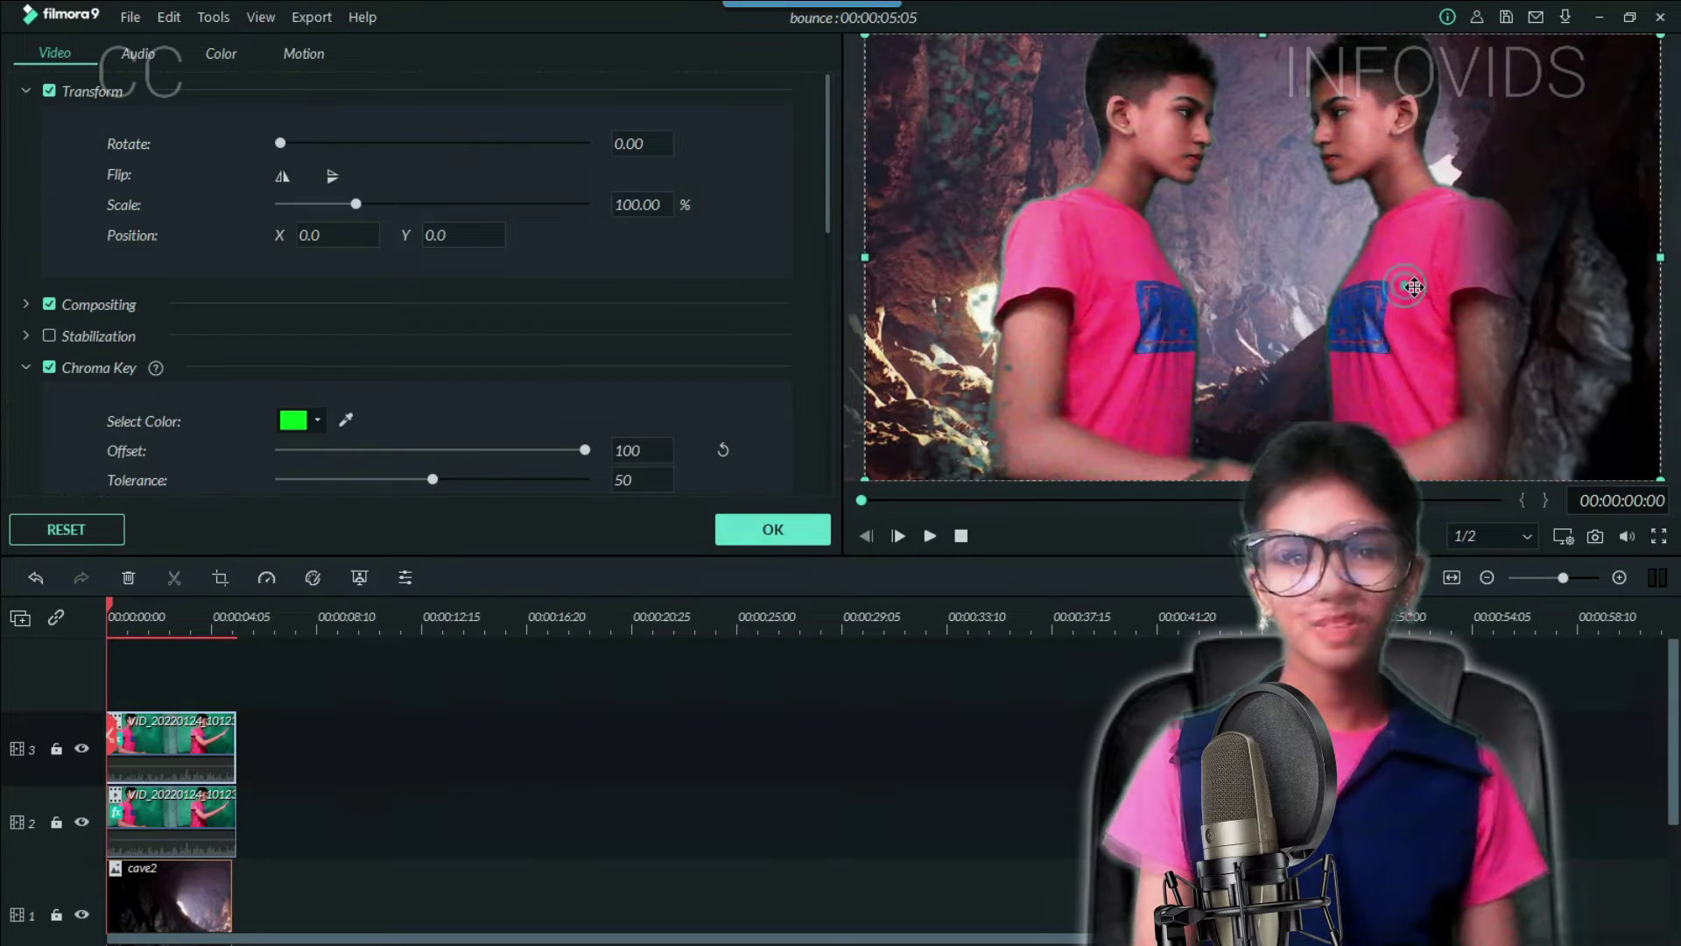
# Step: Move the mirrored copy right, scale it to about 81%, tilt it 12.97° and shift its mask sideways
pyautogui.moveTo(1408, 295); pyautogui.dragTo(1621, 291)
pyautogui.moveTo(122, 613); pyautogui.dragTo(181, 613)
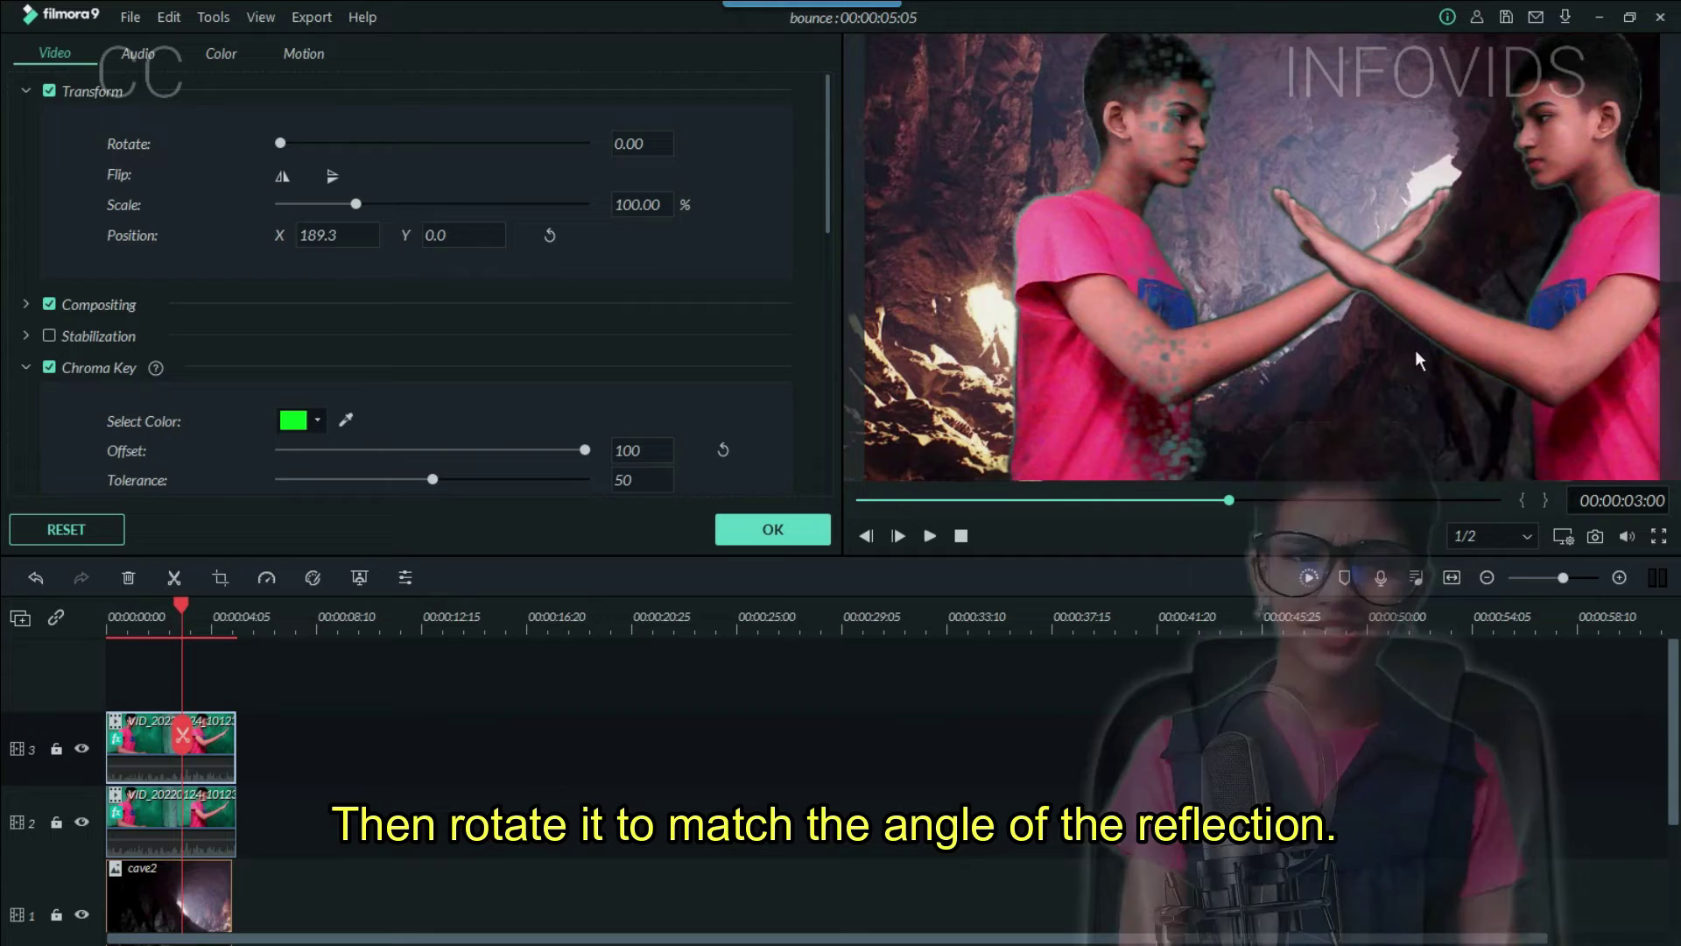
pyautogui.moveTo(1392, 281); pyautogui.dragTo(1576, 274)
pyautogui.moveTo(1240, 35); pyautogui.dragTo(1663, 105)
pyautogui.click(174, 893)
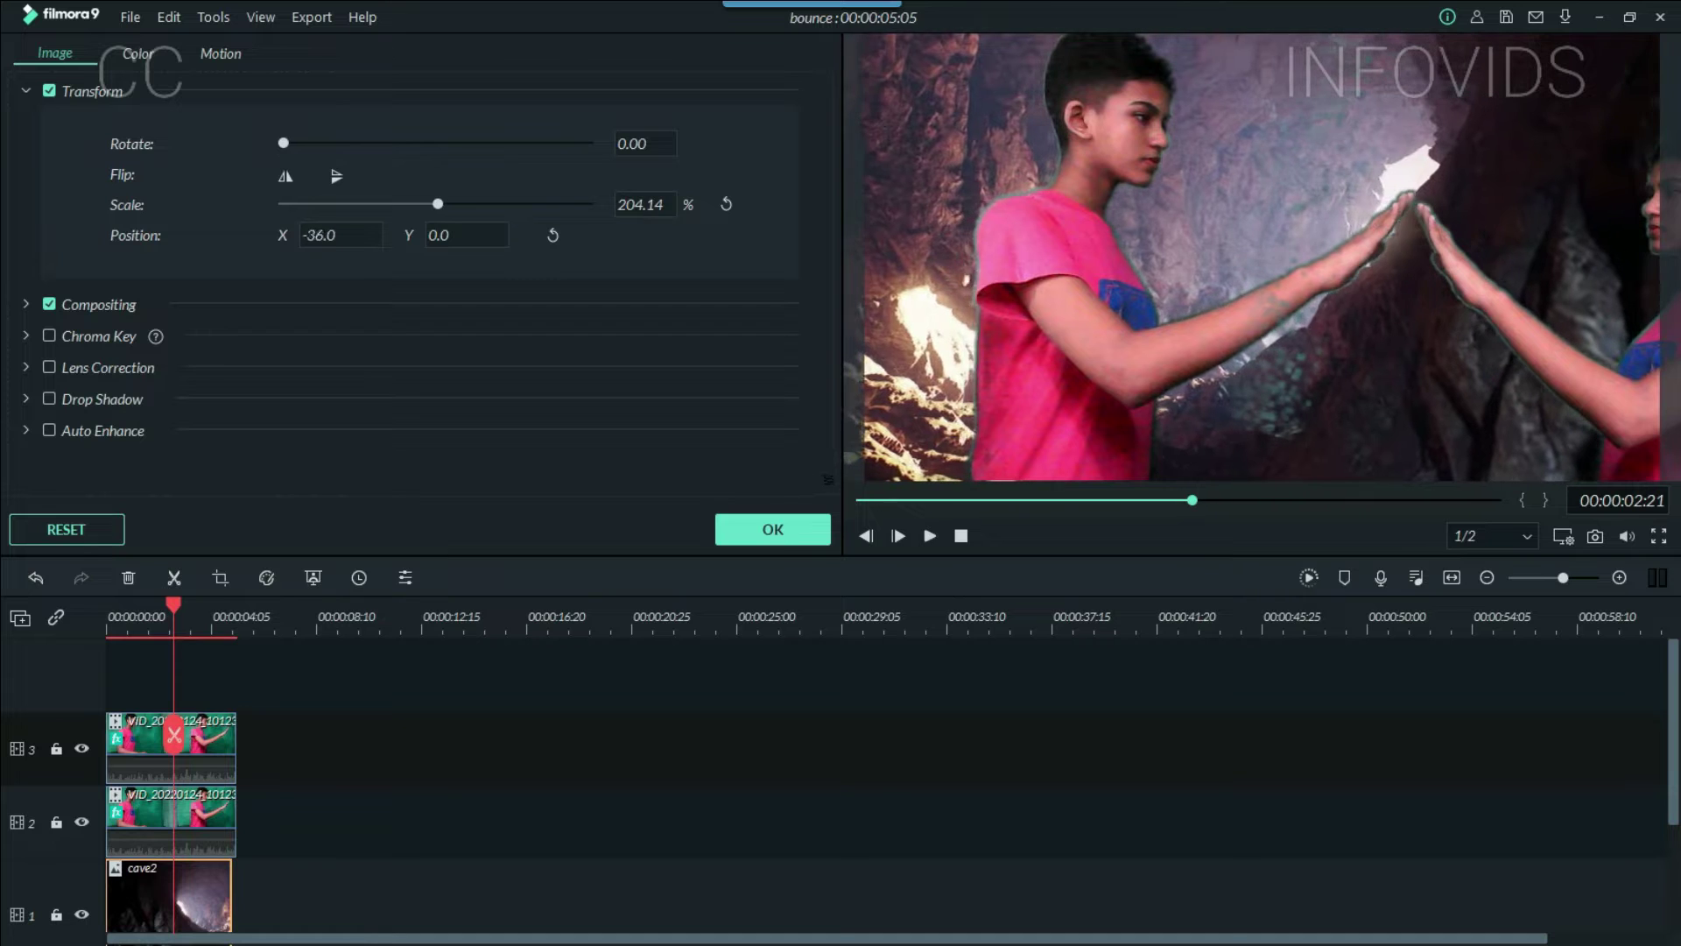
pyautogui.click(216, 759)
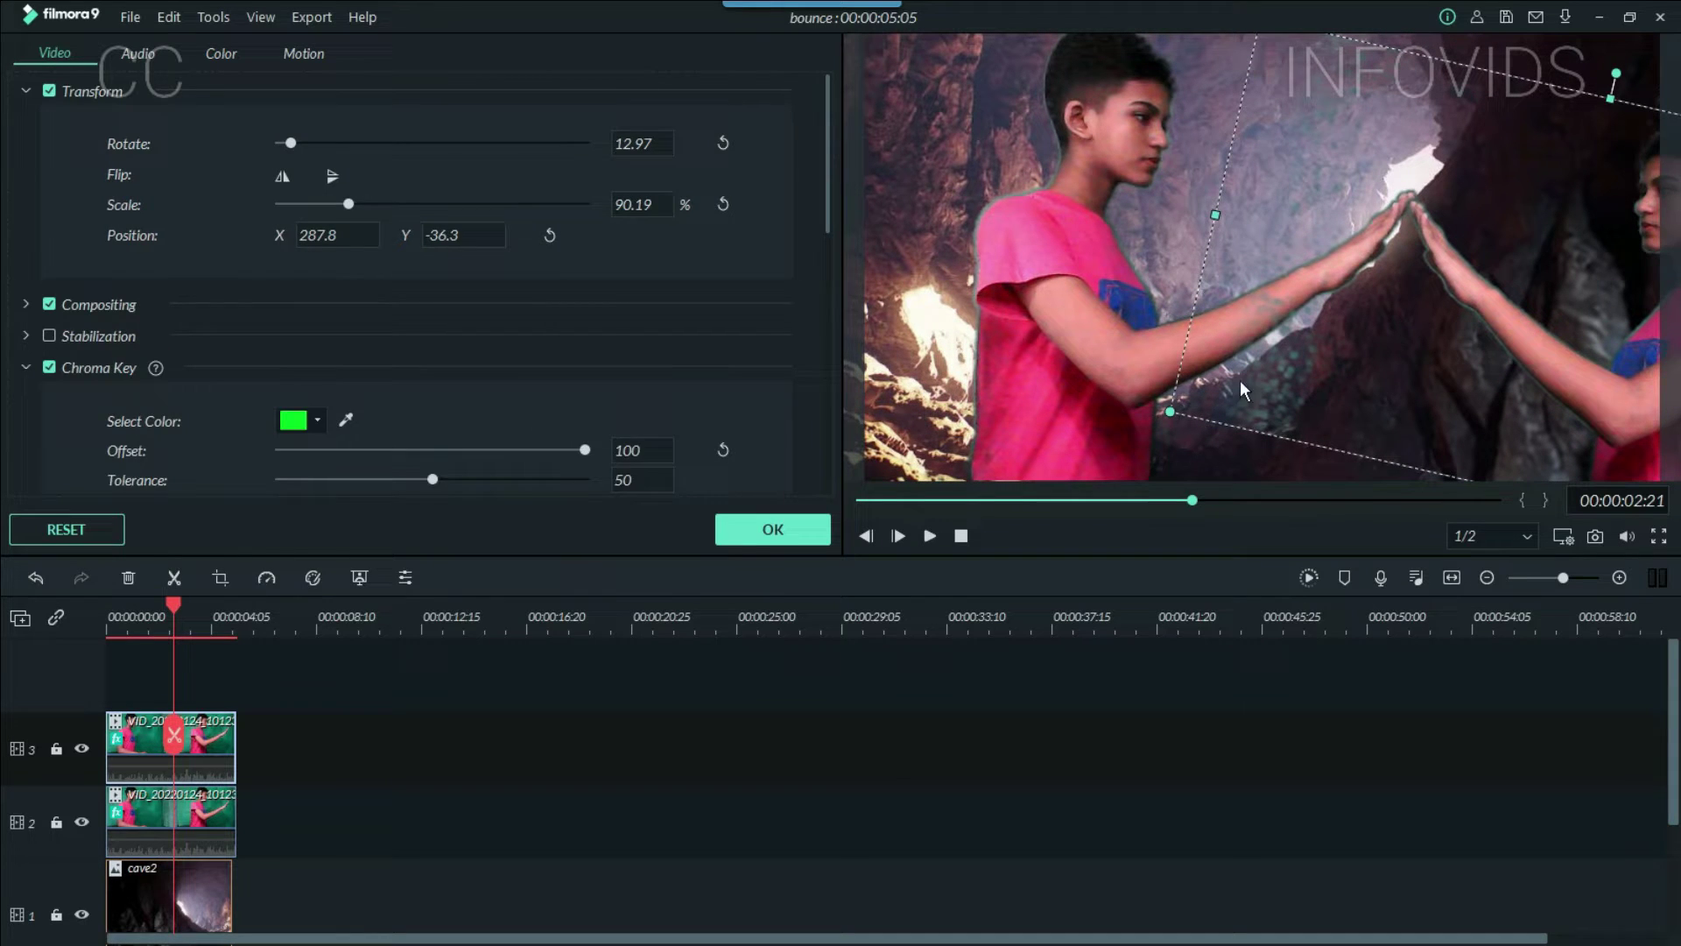
pyautogui.scroll(-10, 513, 373)
pyautogui.scroll(5, 403, 281)
pyautogui.scroll(-8, 416, 245)
pyautogui.moveTo(416, 245); pyautogui.dragTo(433, 244)
# Step: Apply the copy's settings and delete the original clip from track 2
pyautogui.click(744, 525)
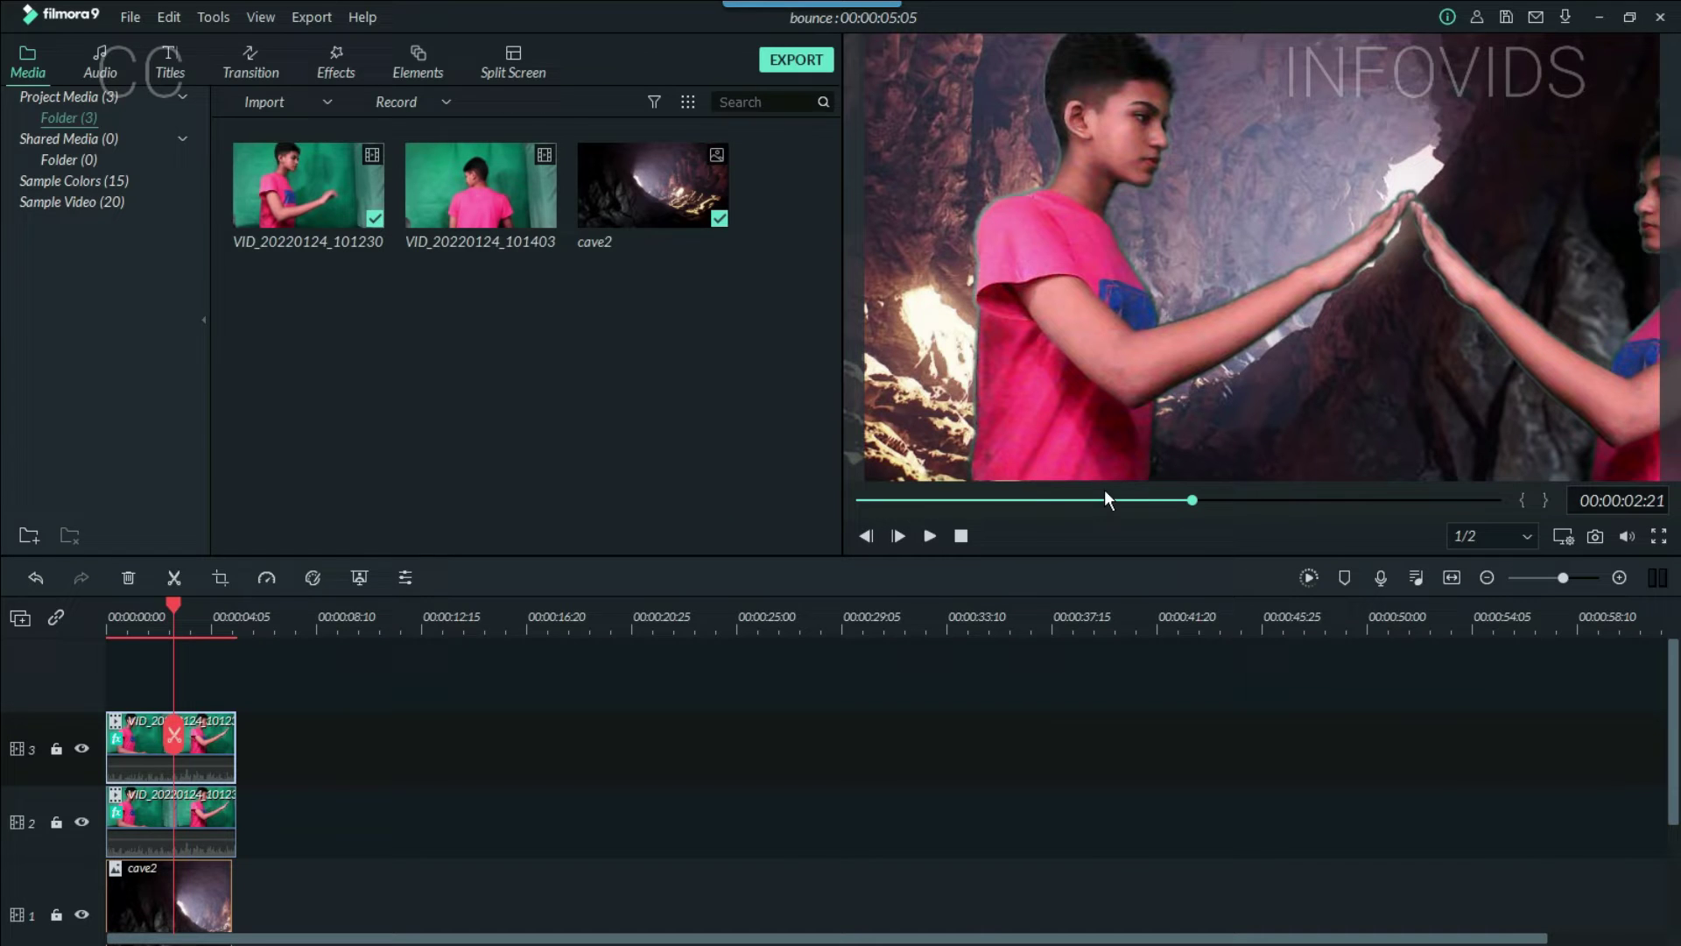
pyautogui.click(180, 843)
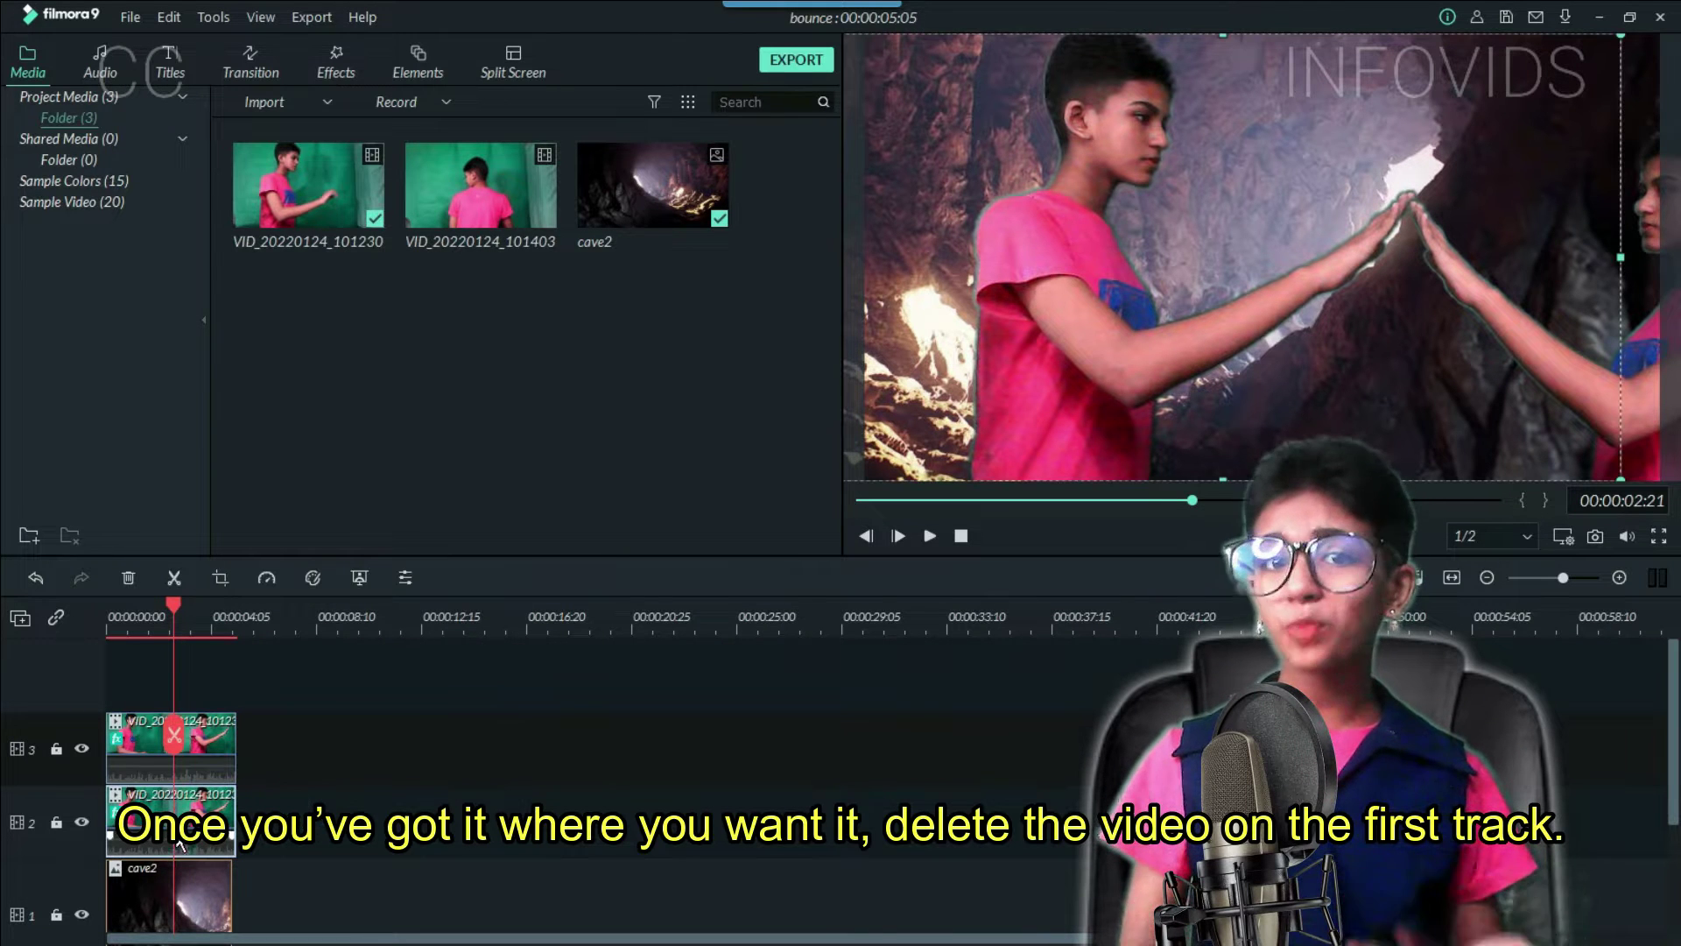
pyautogui.press('Delete')
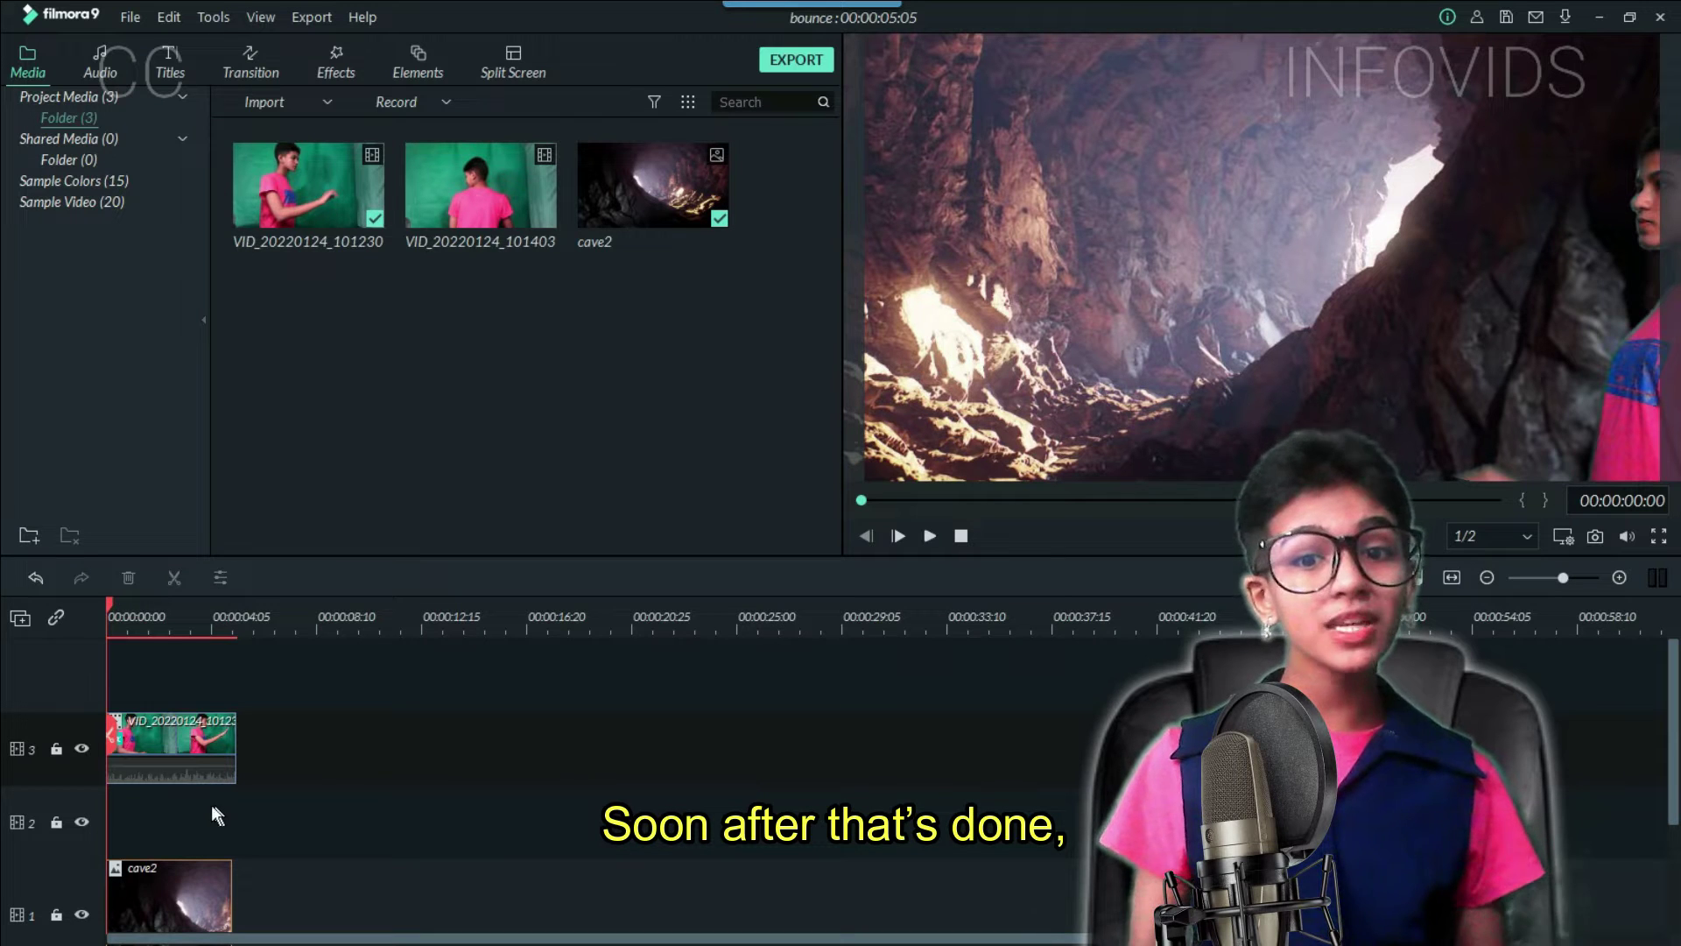
# Step: Add another video track and move the mirrored copy up to track 4
pyautogui.rightClick(25, 814)
pyautogui.click(78, 738)
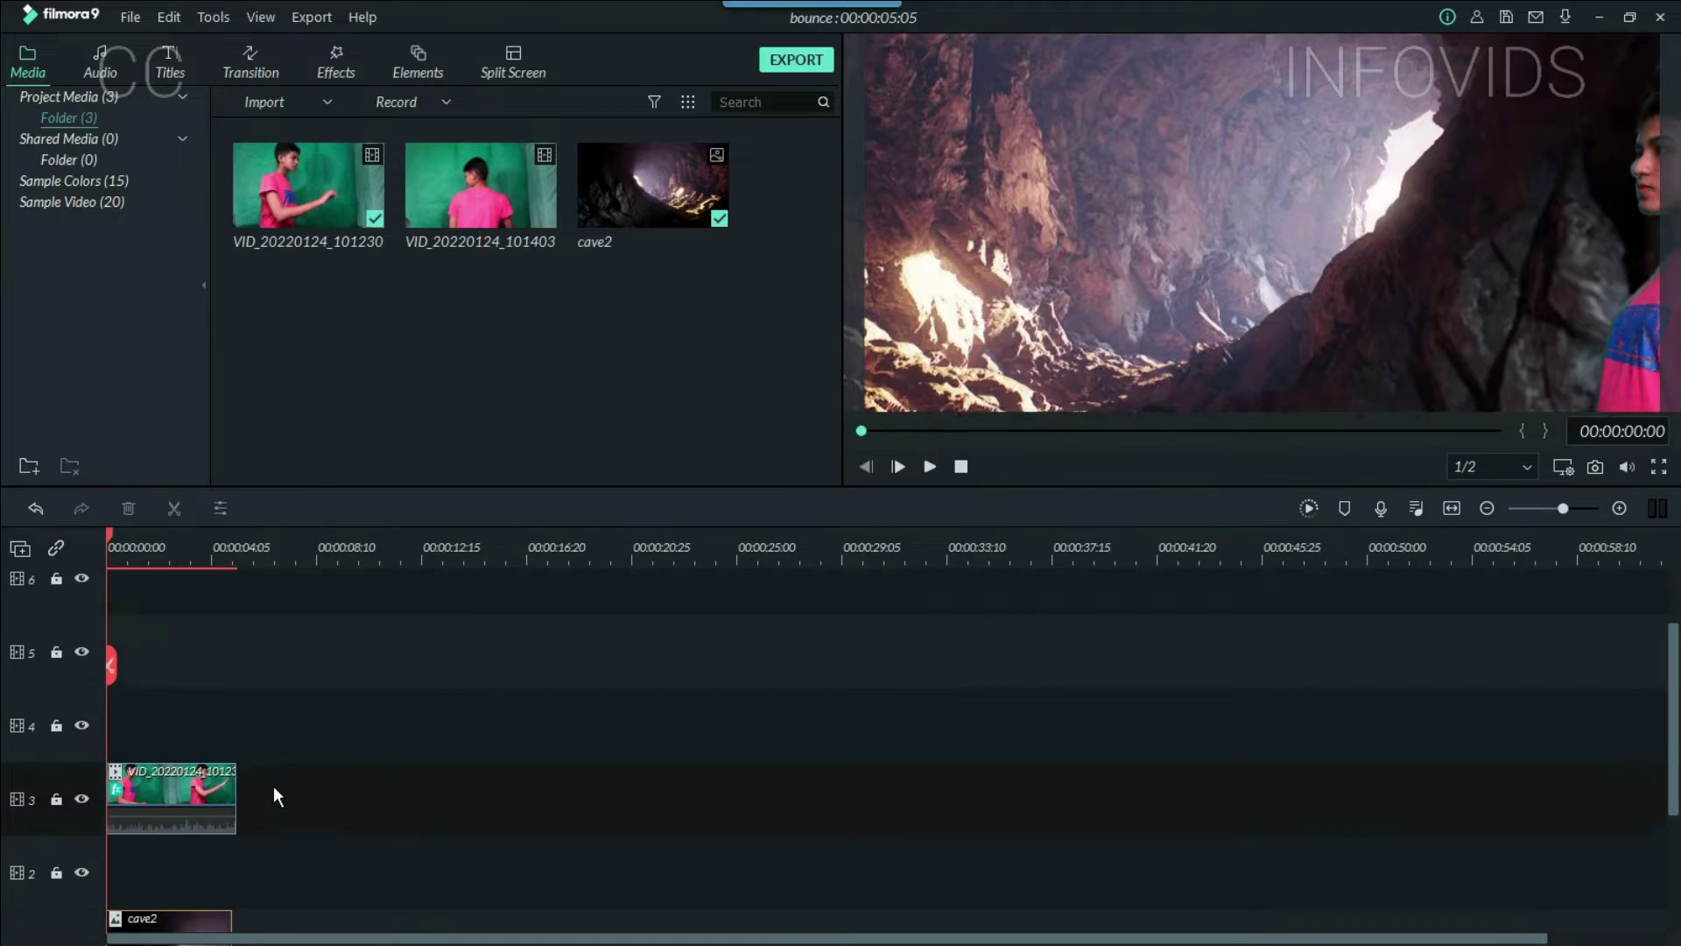
pyautogui.moveTo(175, 797); pyautogui.dragTo(182, 728)
pyautogui.scroll(-1, 181, 728)
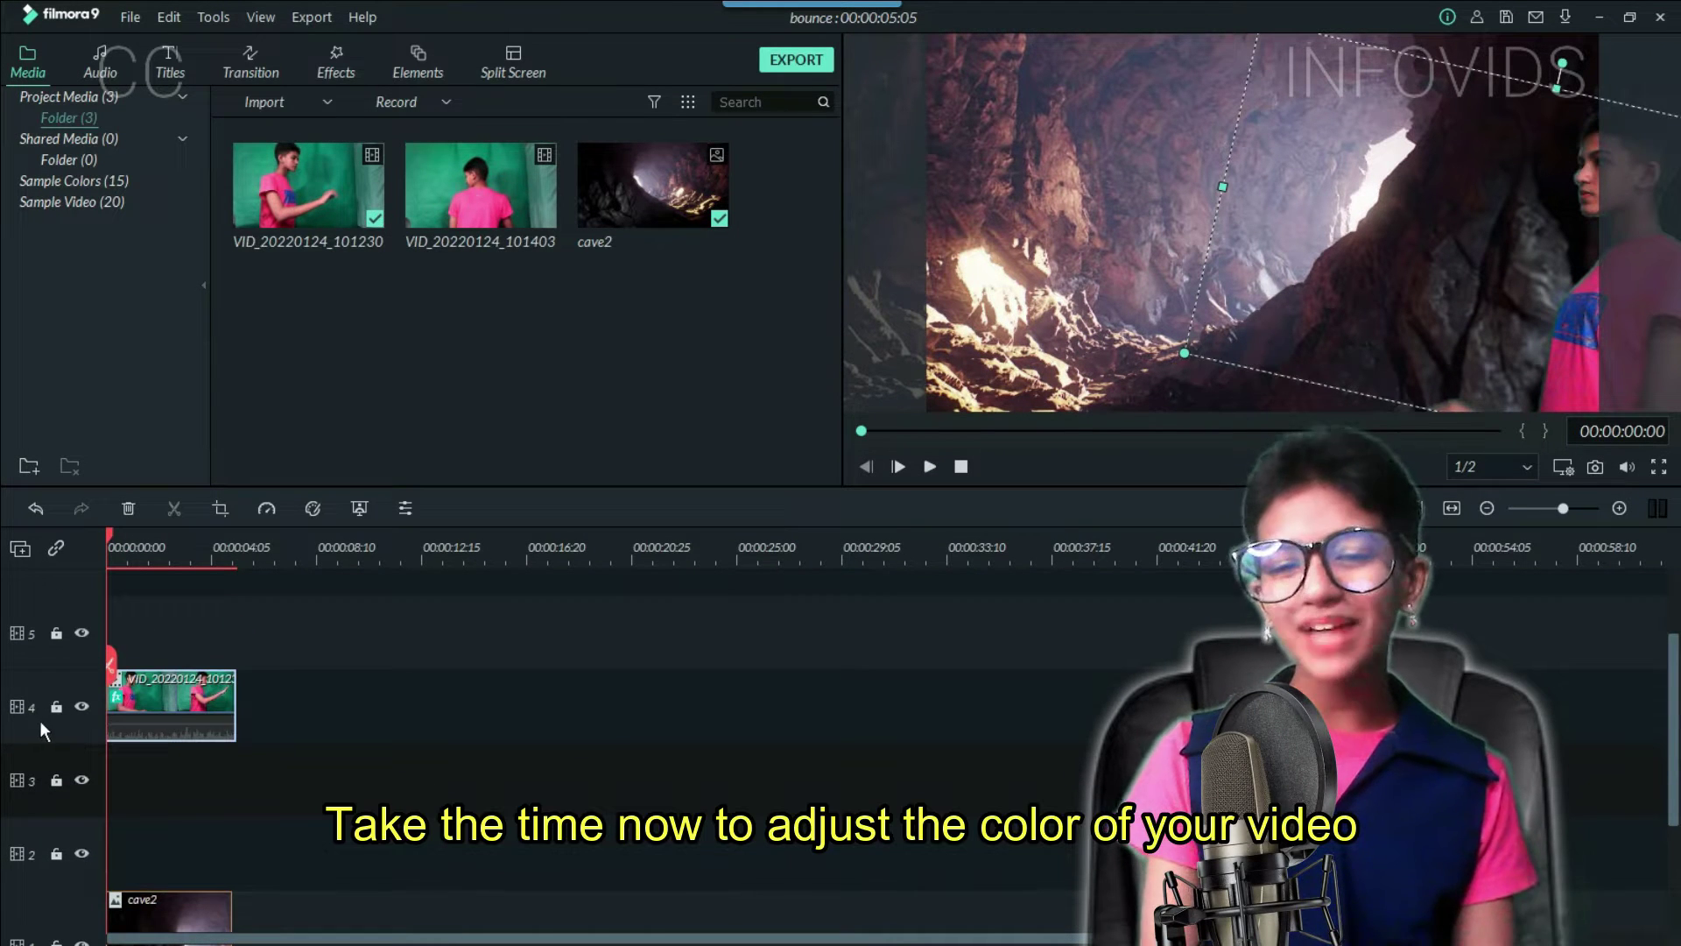
pyautogui.scroll(1, 131, 729)
pyautogui.click(182, 736)
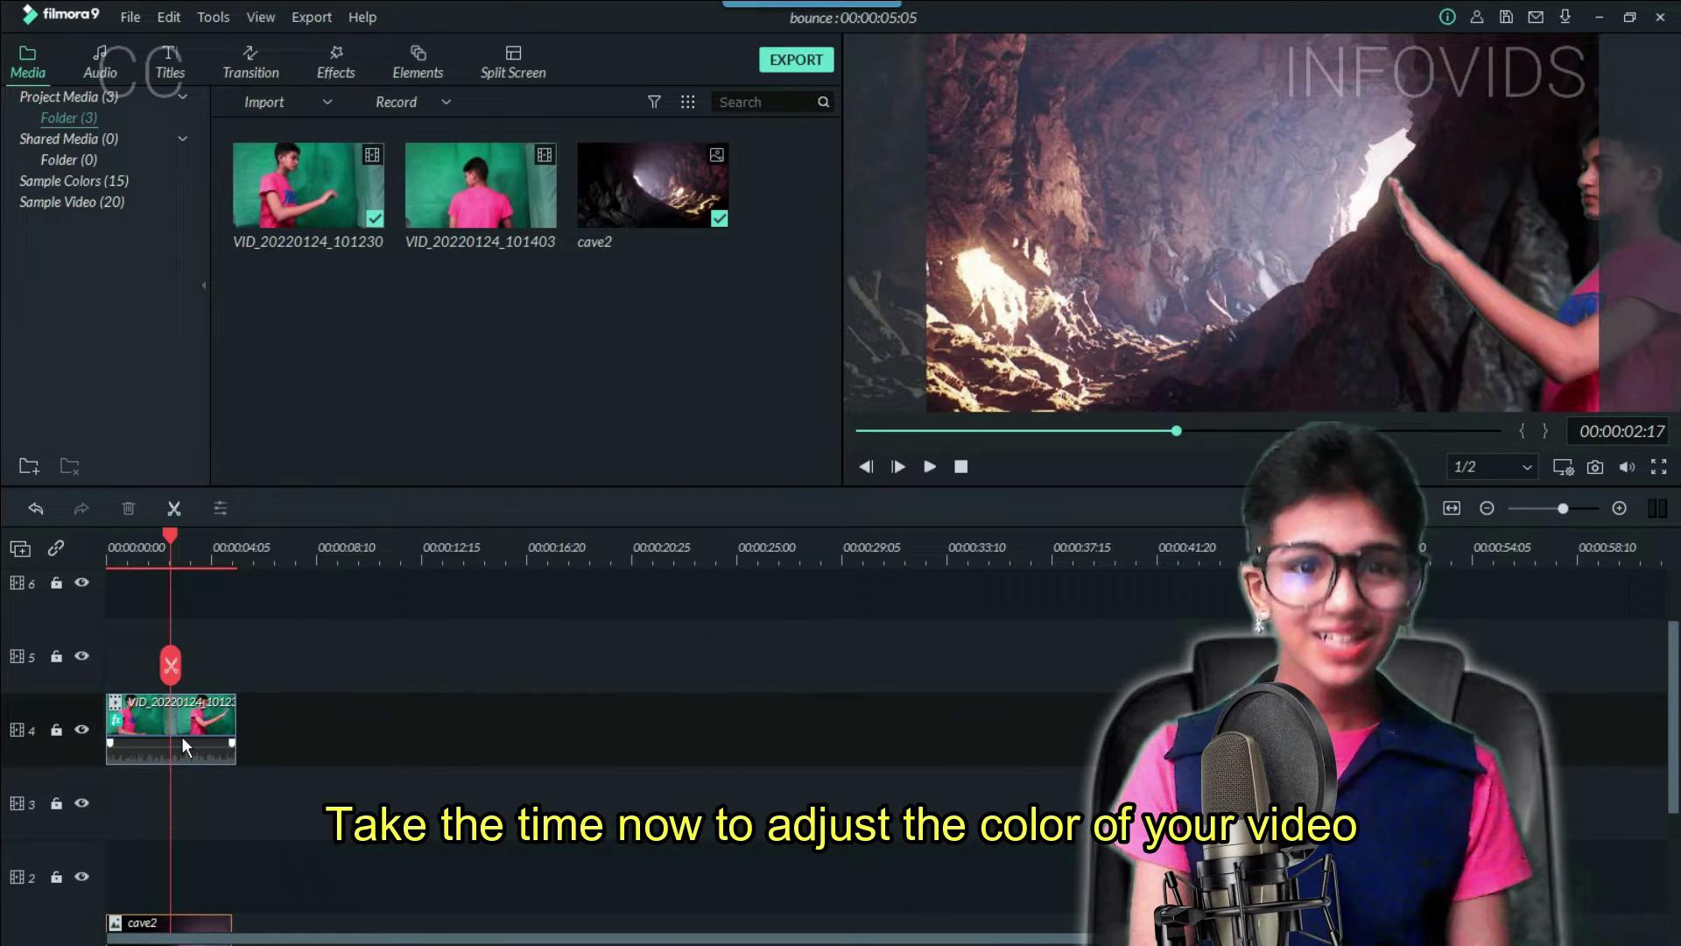
# Step: Set the track-4 clip's Tone to contrast -100, saturation -68 and brightness 50
pyautogui.doubleClick(182, 737)
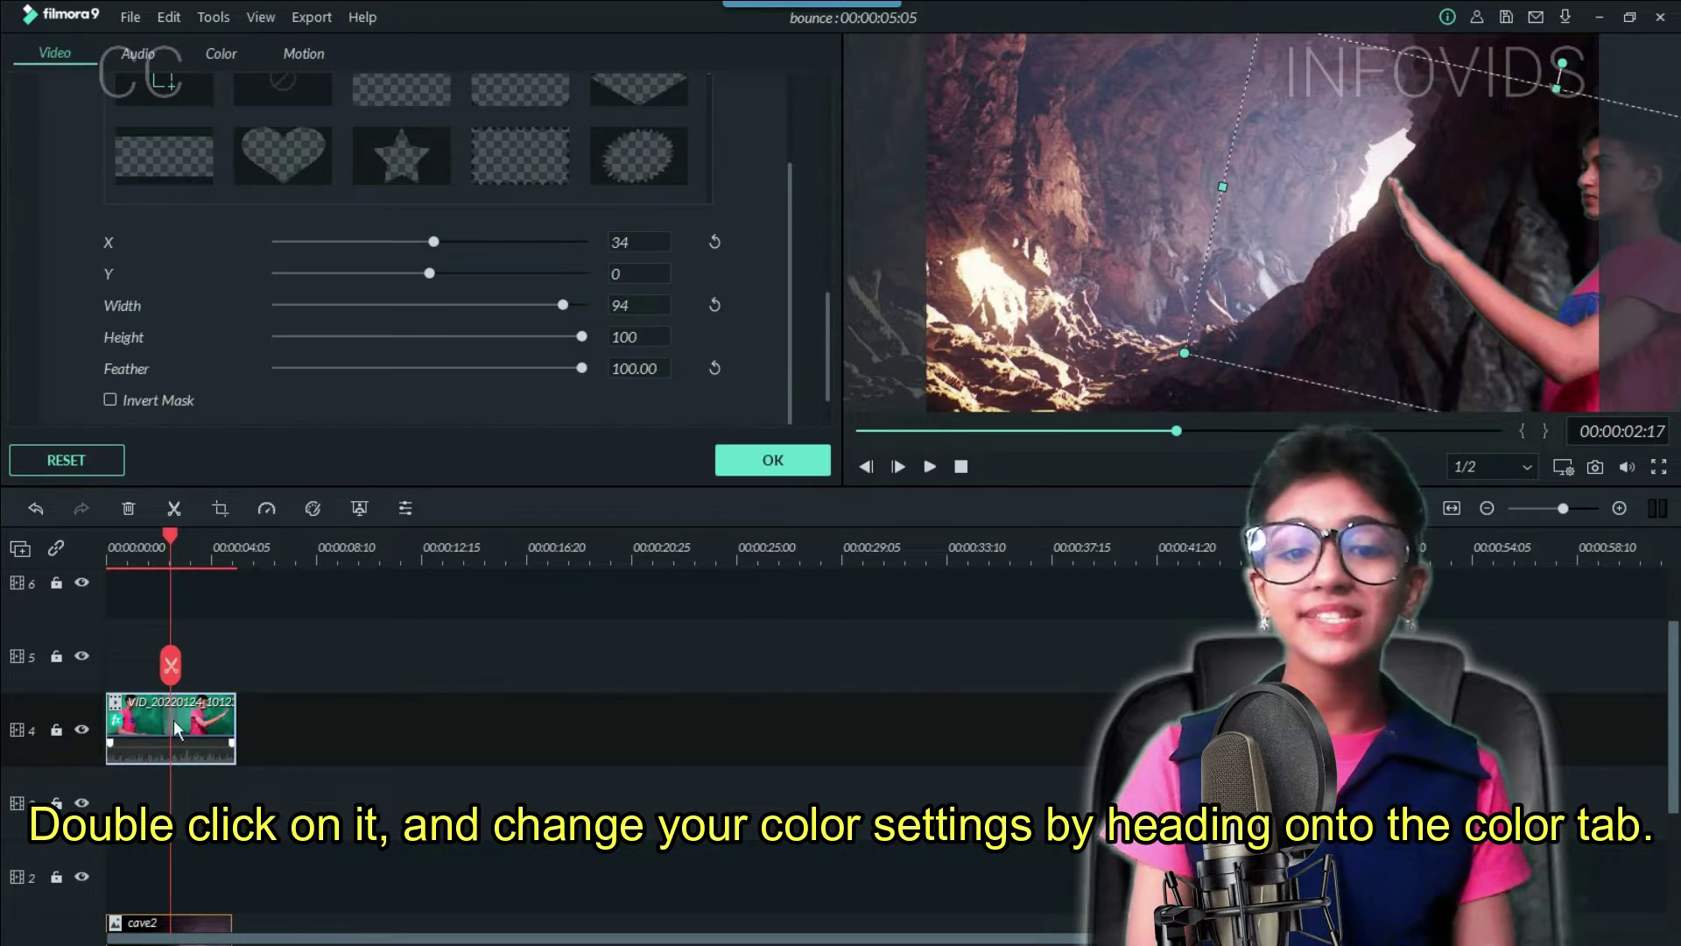
pyautogui.click(217, 43)
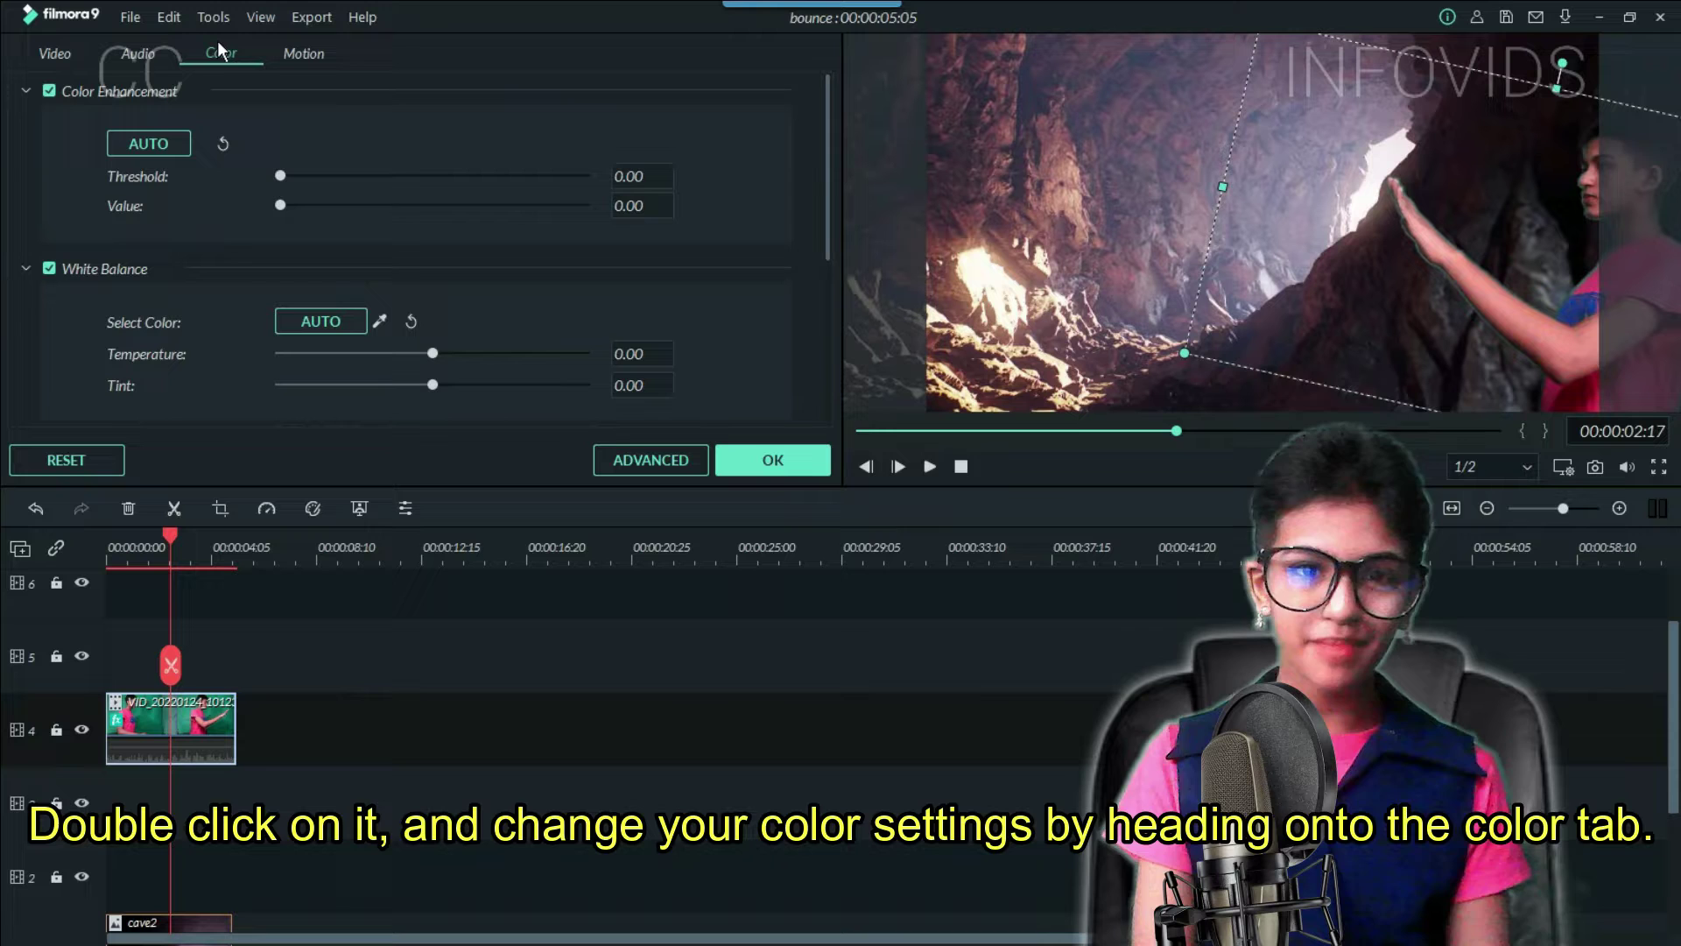
pyautogui.scroll(-3, 233, 213)
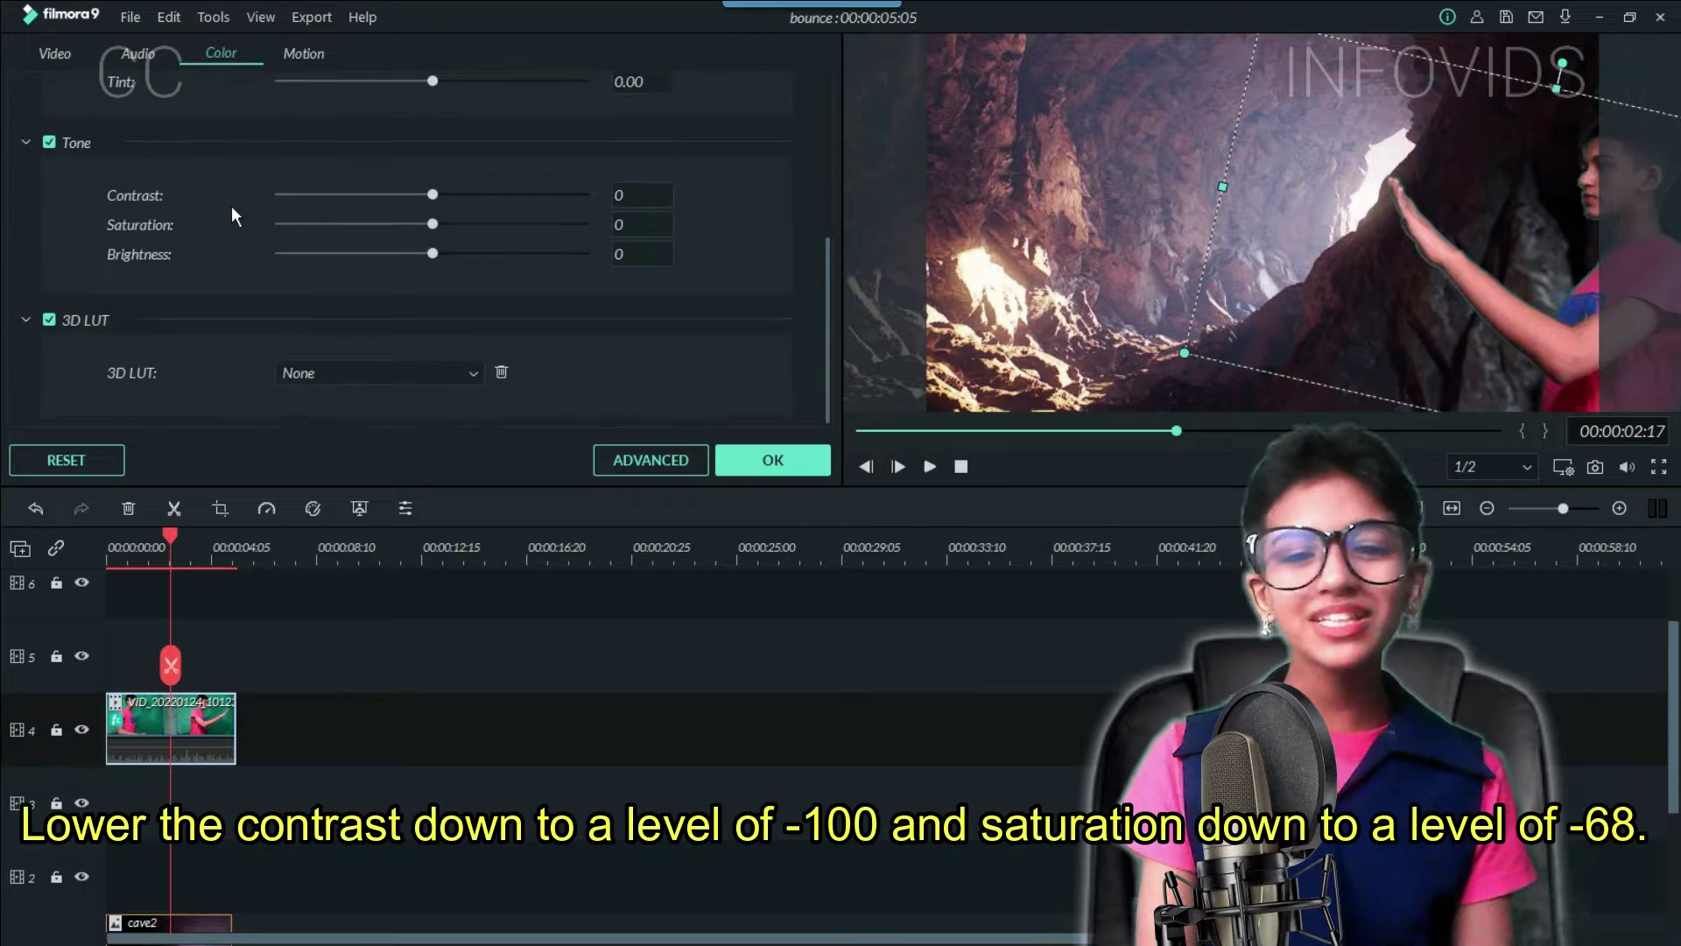
pyautogui.click(658, 183)
pyautogui.write('-100')
pyautogui.press('Return')
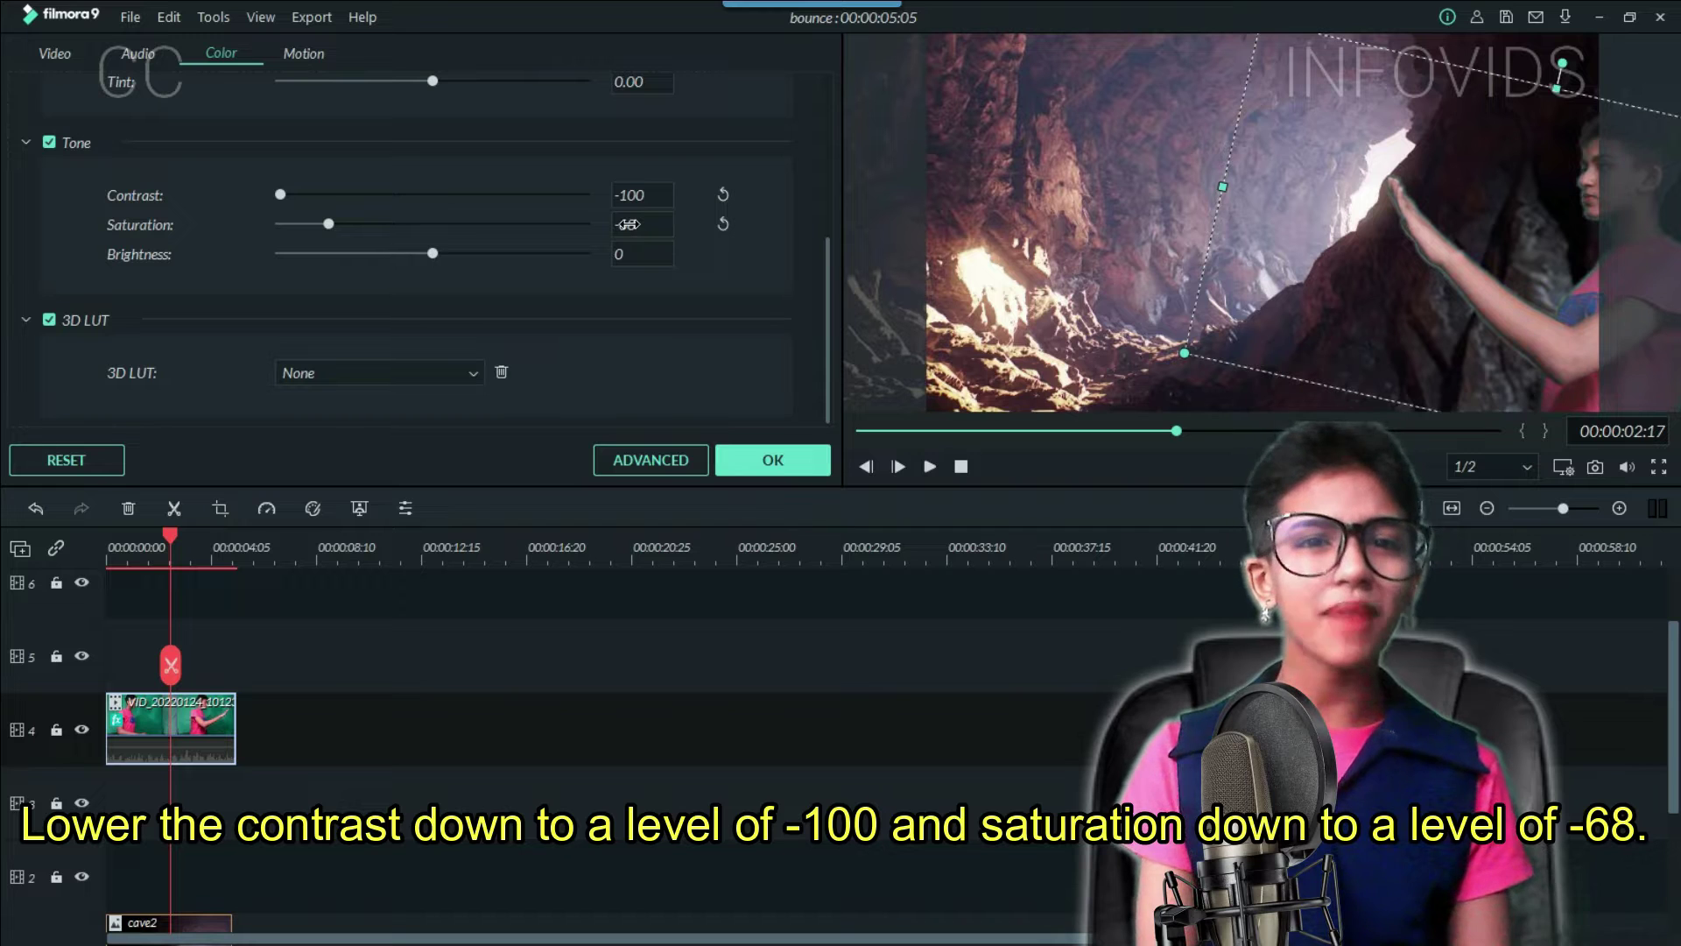
pyautogui.click(627, 256)
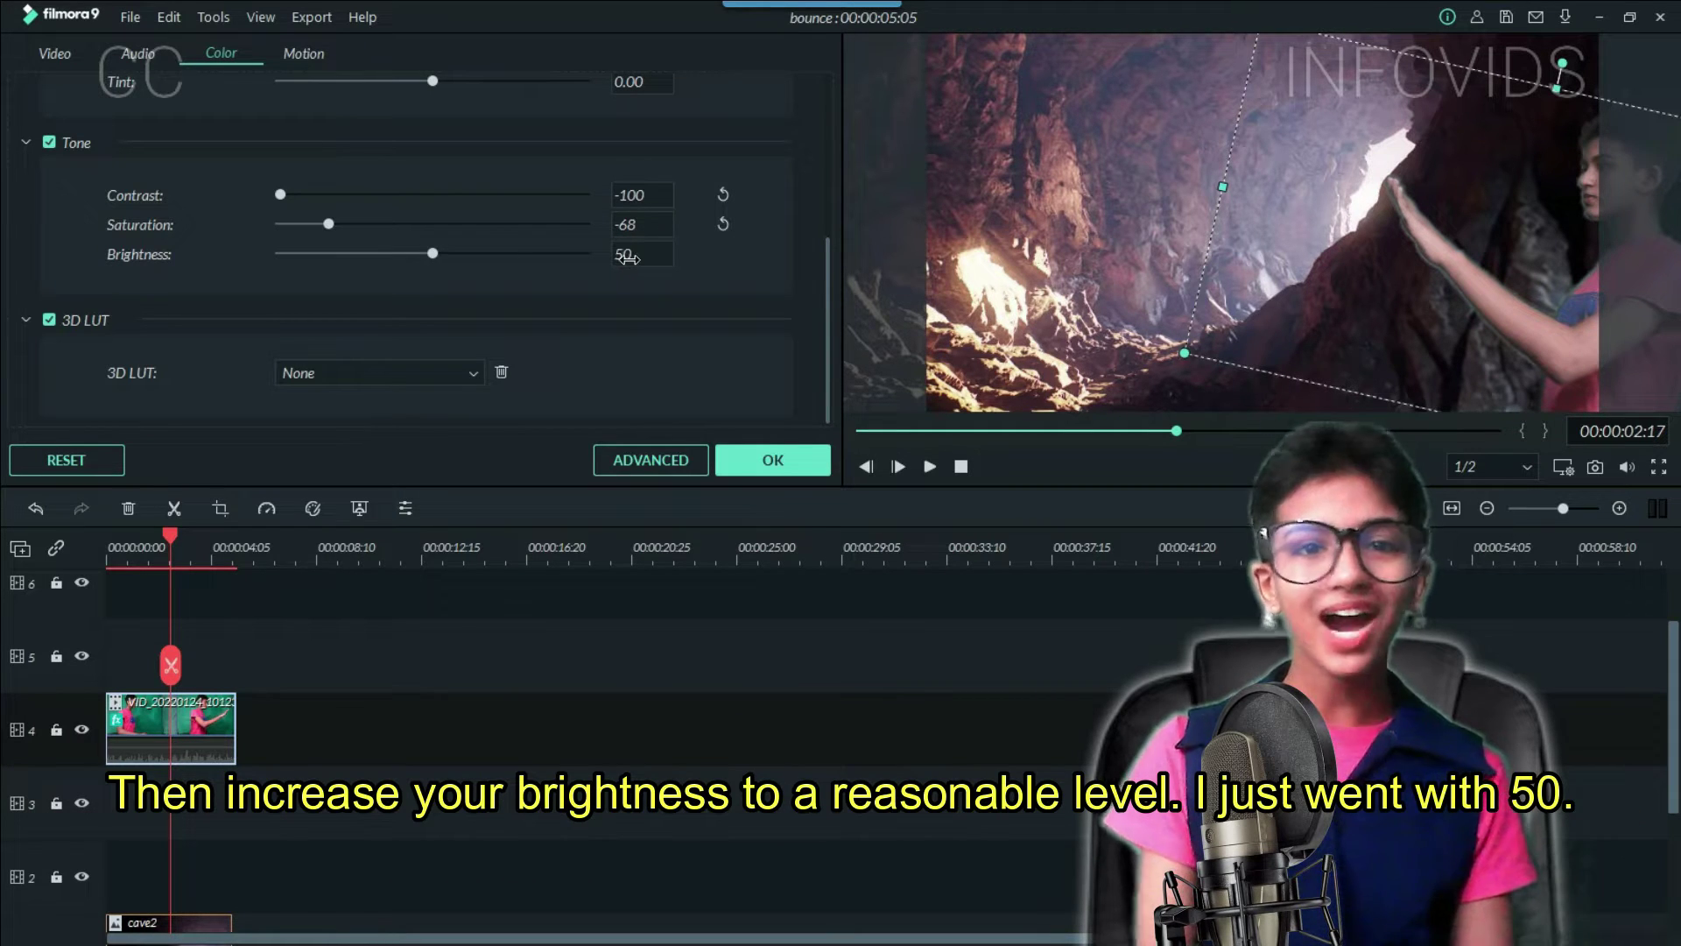
pyautogui.press('Return')
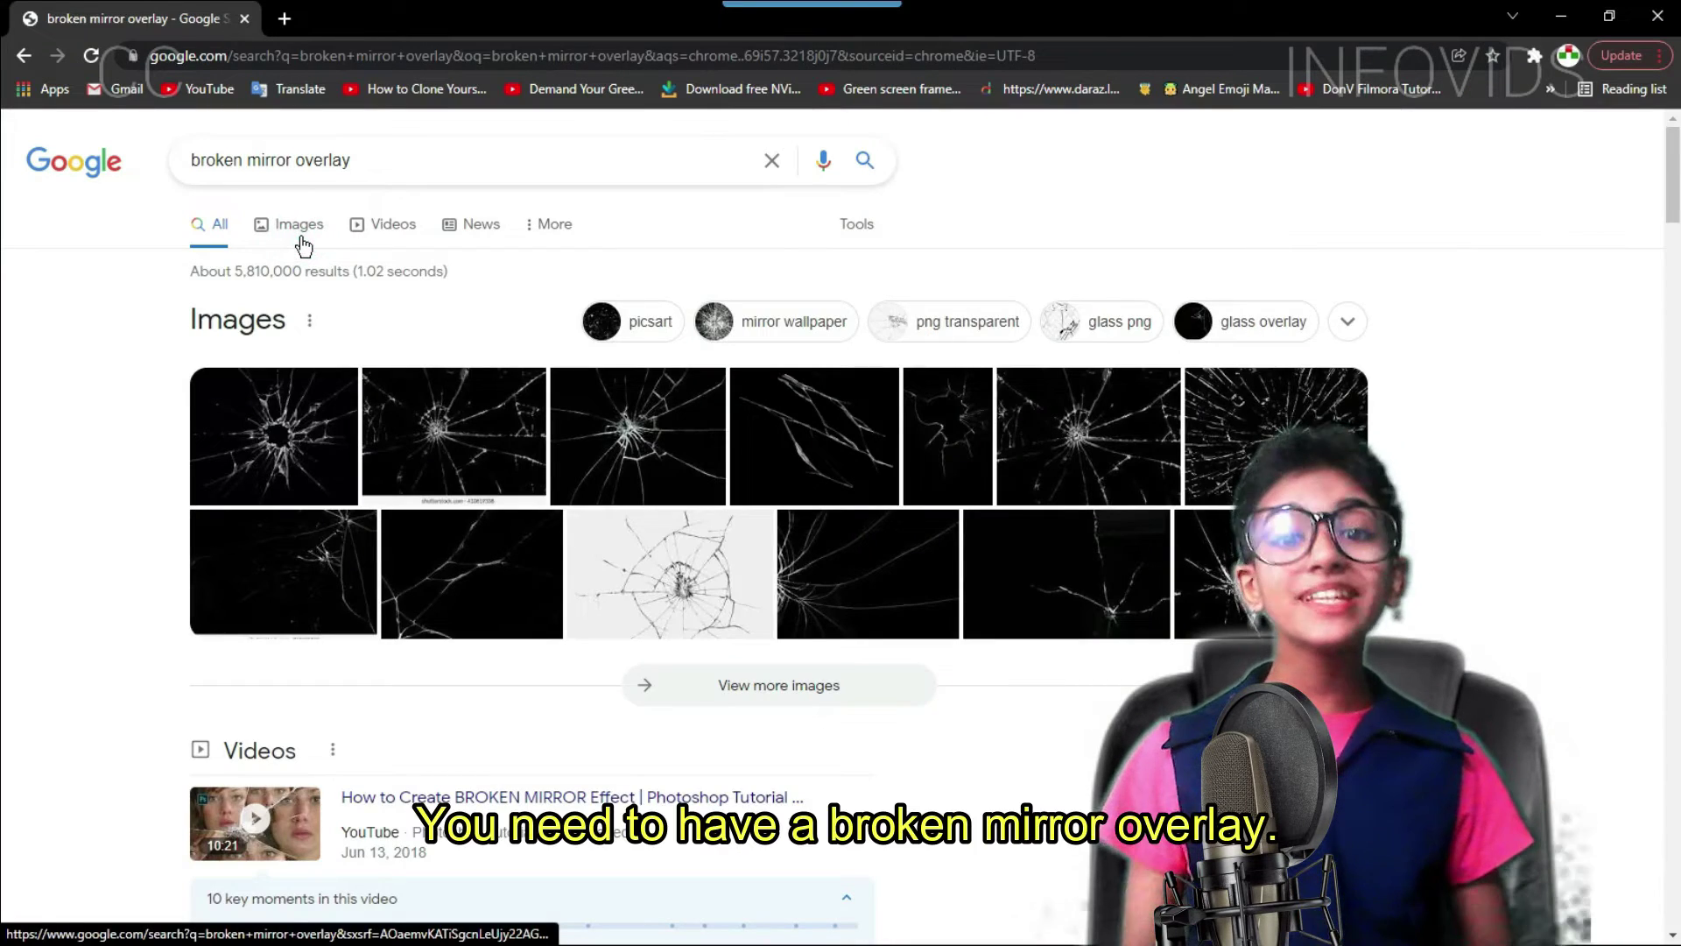
# Step: Scroll through the 'broken mirror overlay' image results for a heavily cracked glass picture
pyautogui.click(296, 229)
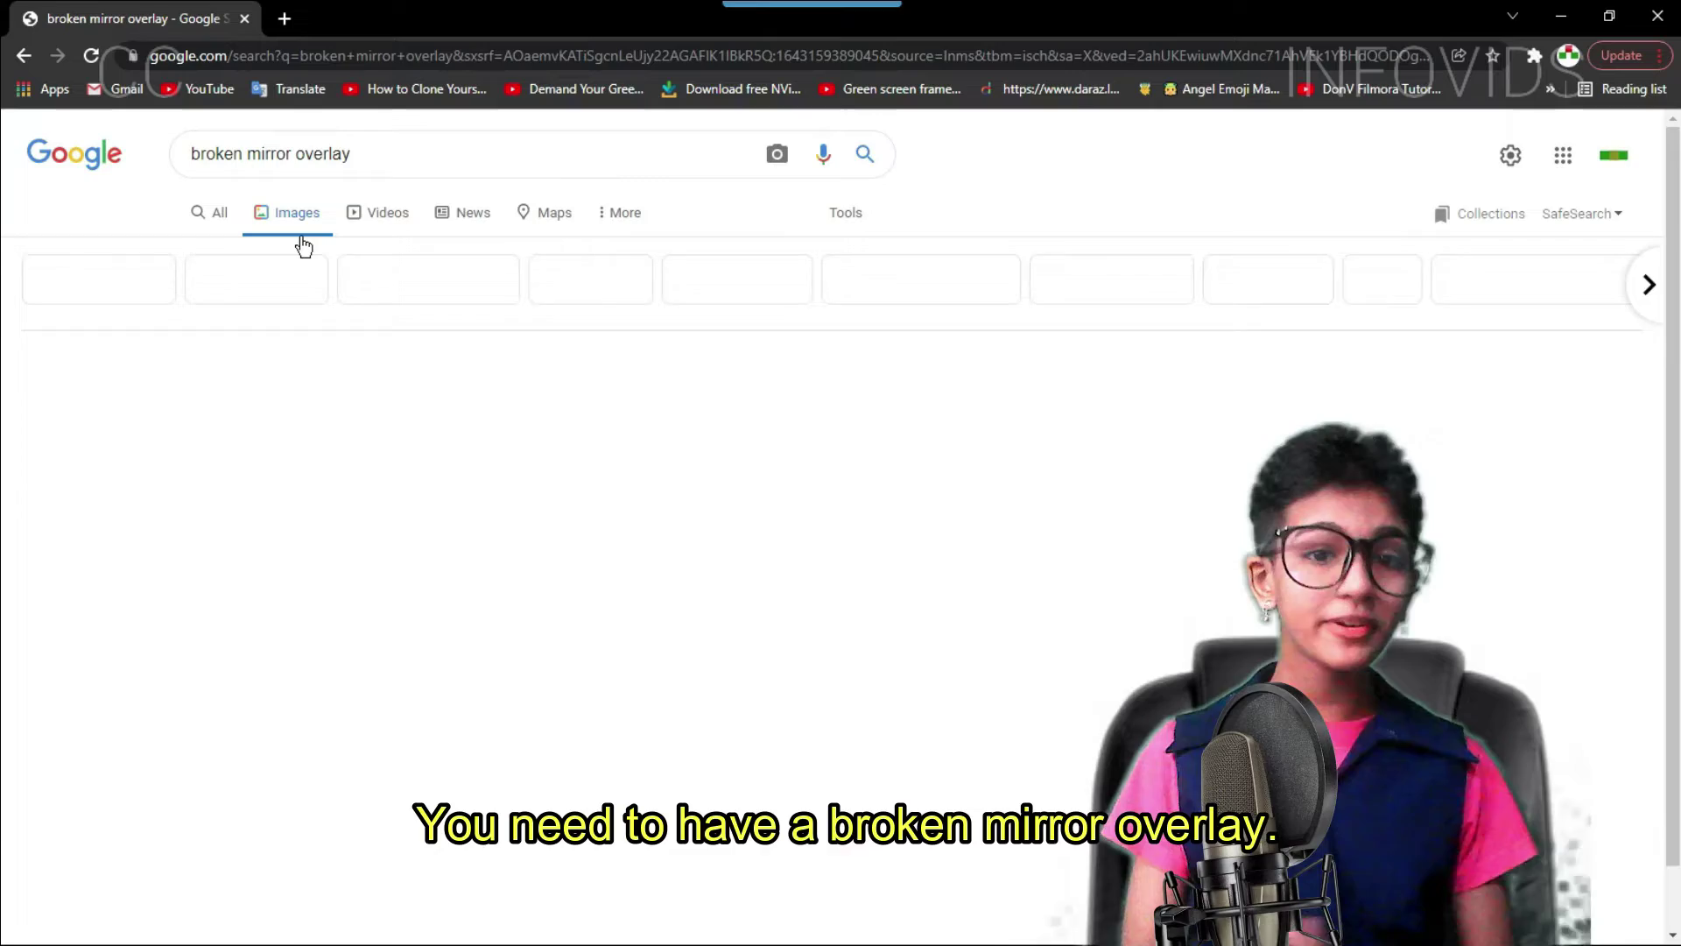
pyautogui.scroll(-2, 1139, 420)
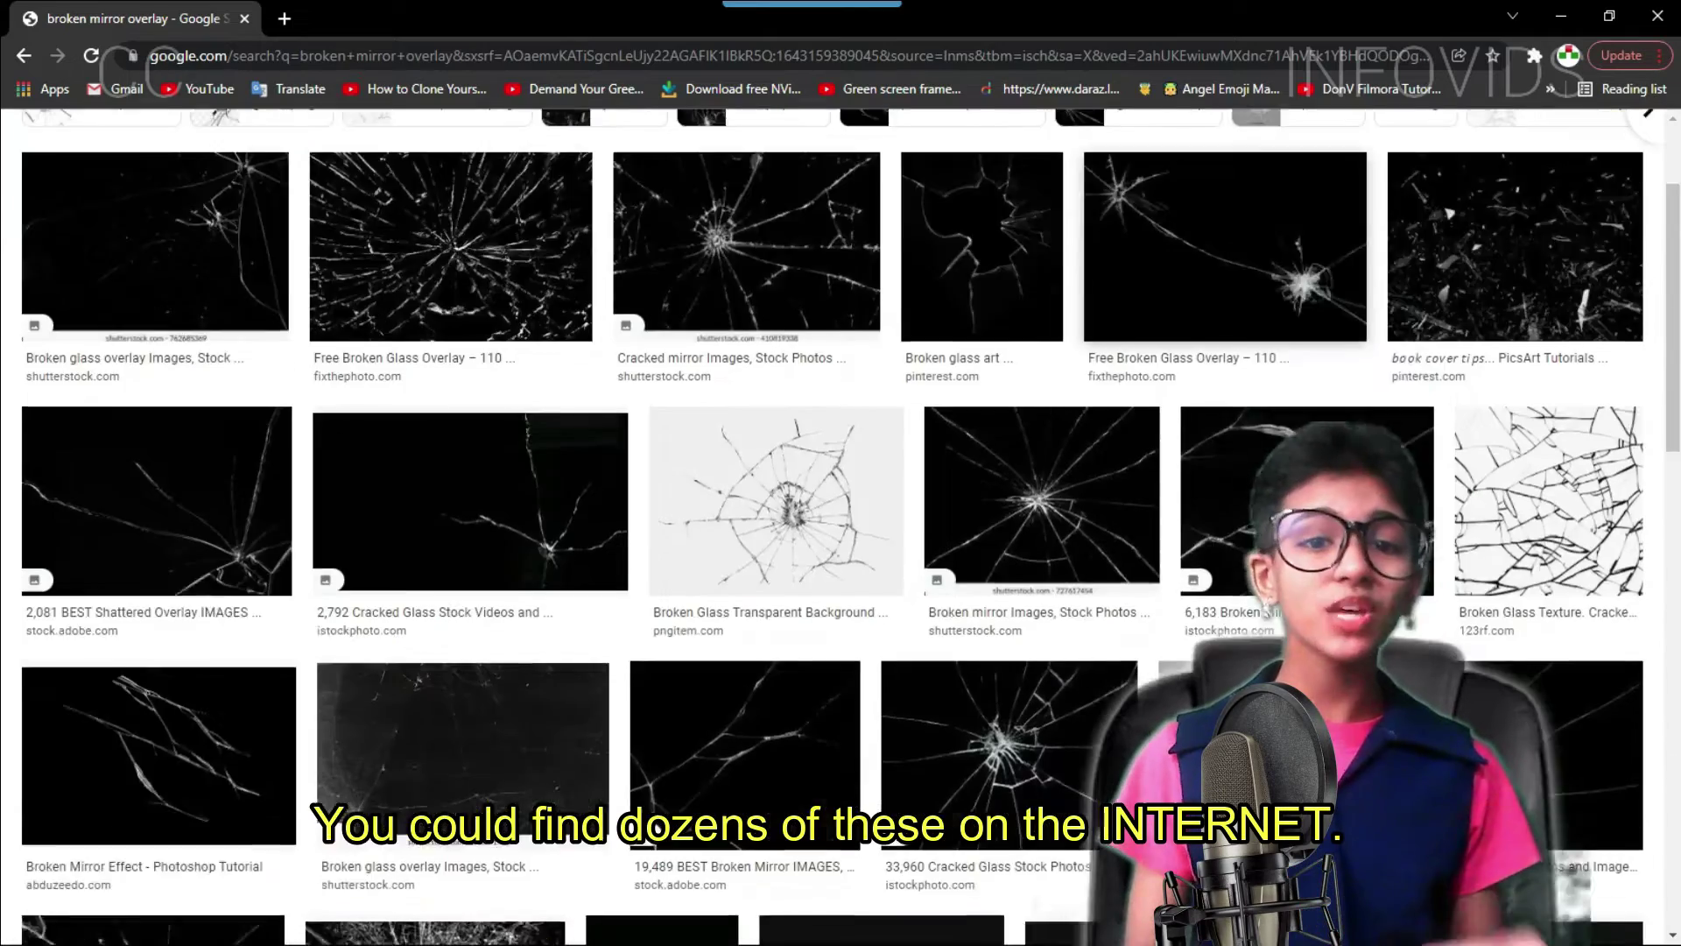
pyautogui.scroll(-5, 537, 439)
pyautogui.scroll(-6, 474, 711)
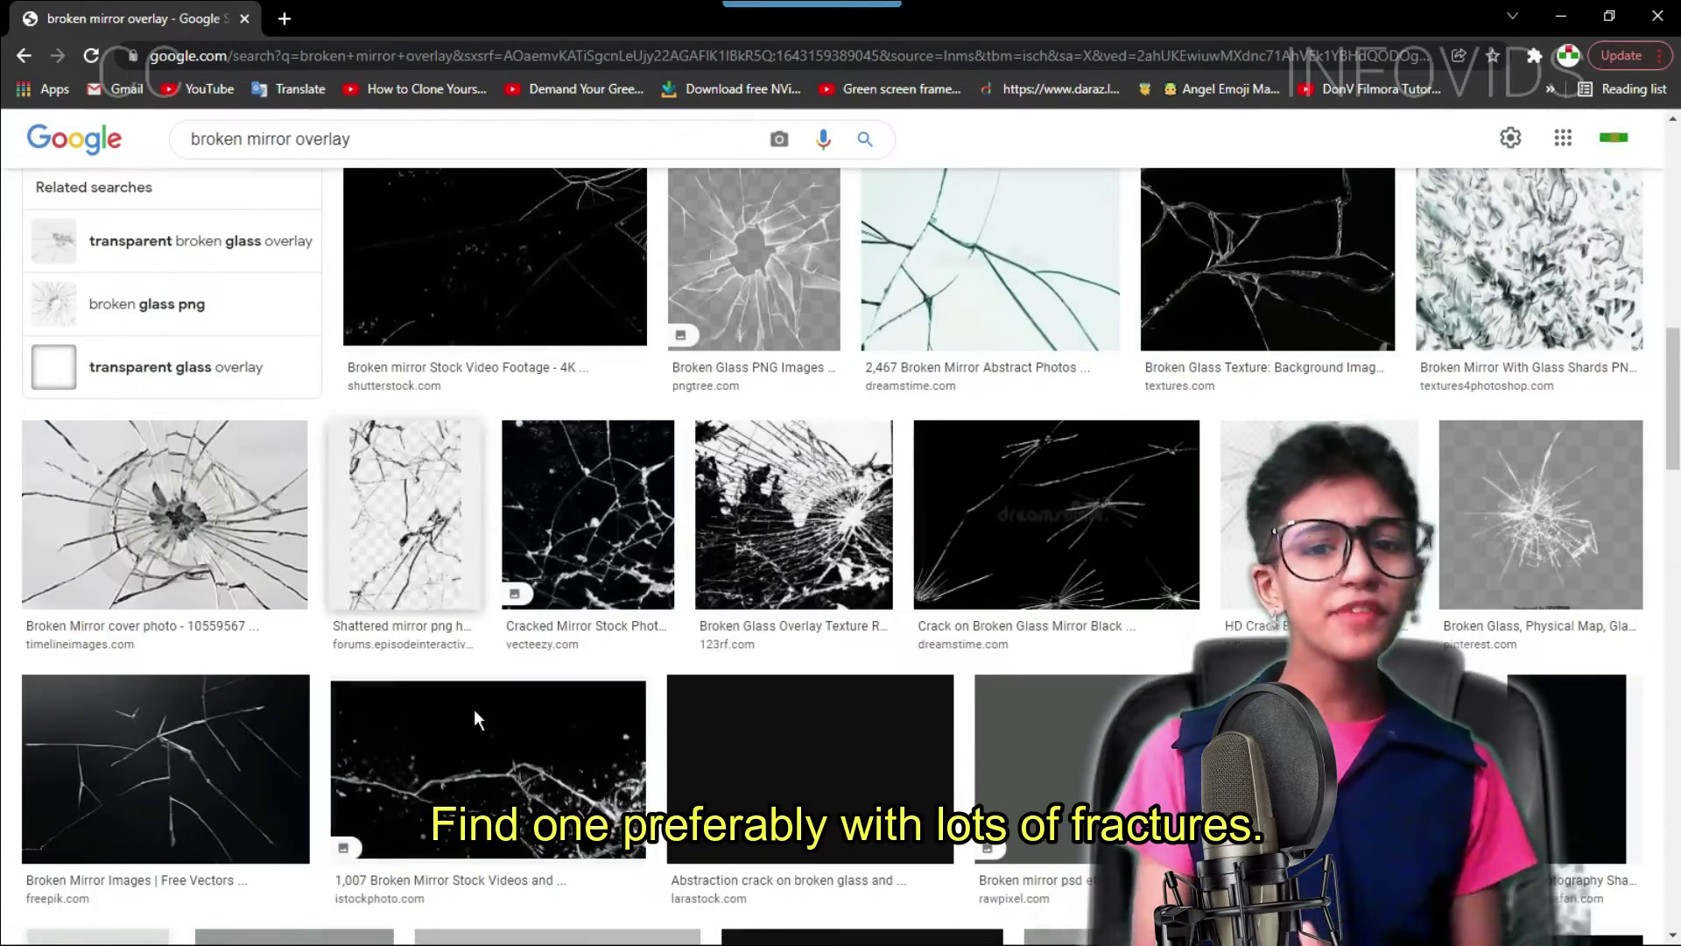
pyautogui.scroll(-8, 475, 719)
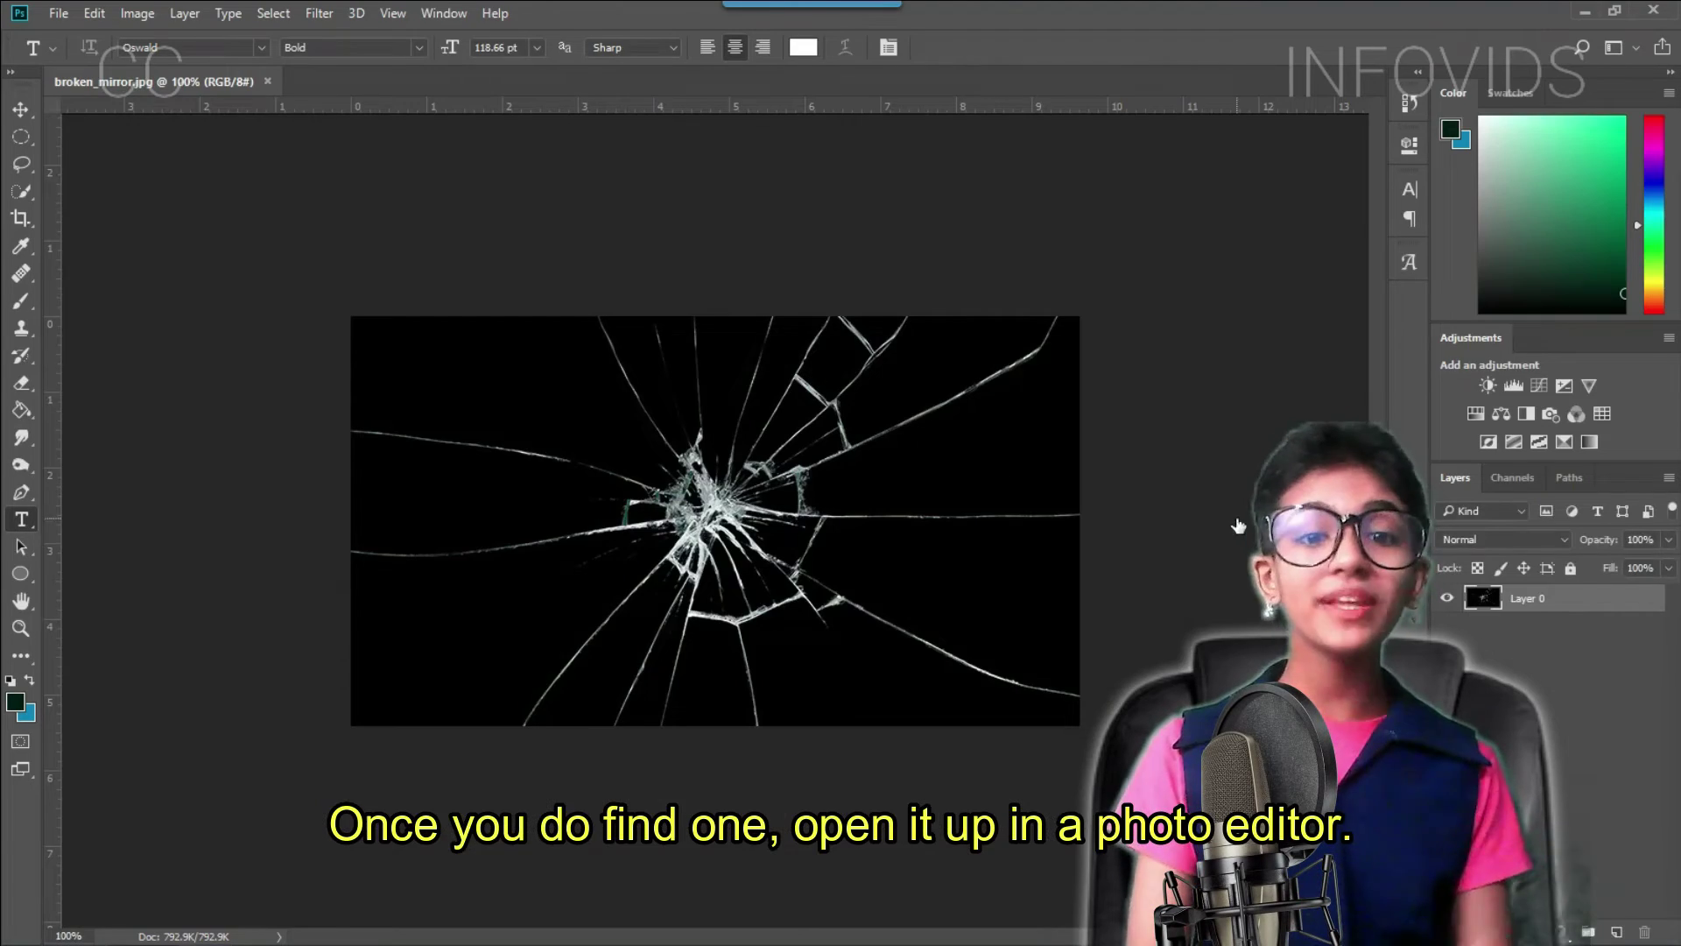
# Step: Zoom in and fill the right-hand, top and bottom shards with chroma green
pyautogui.hotkey('ctrl', '+')
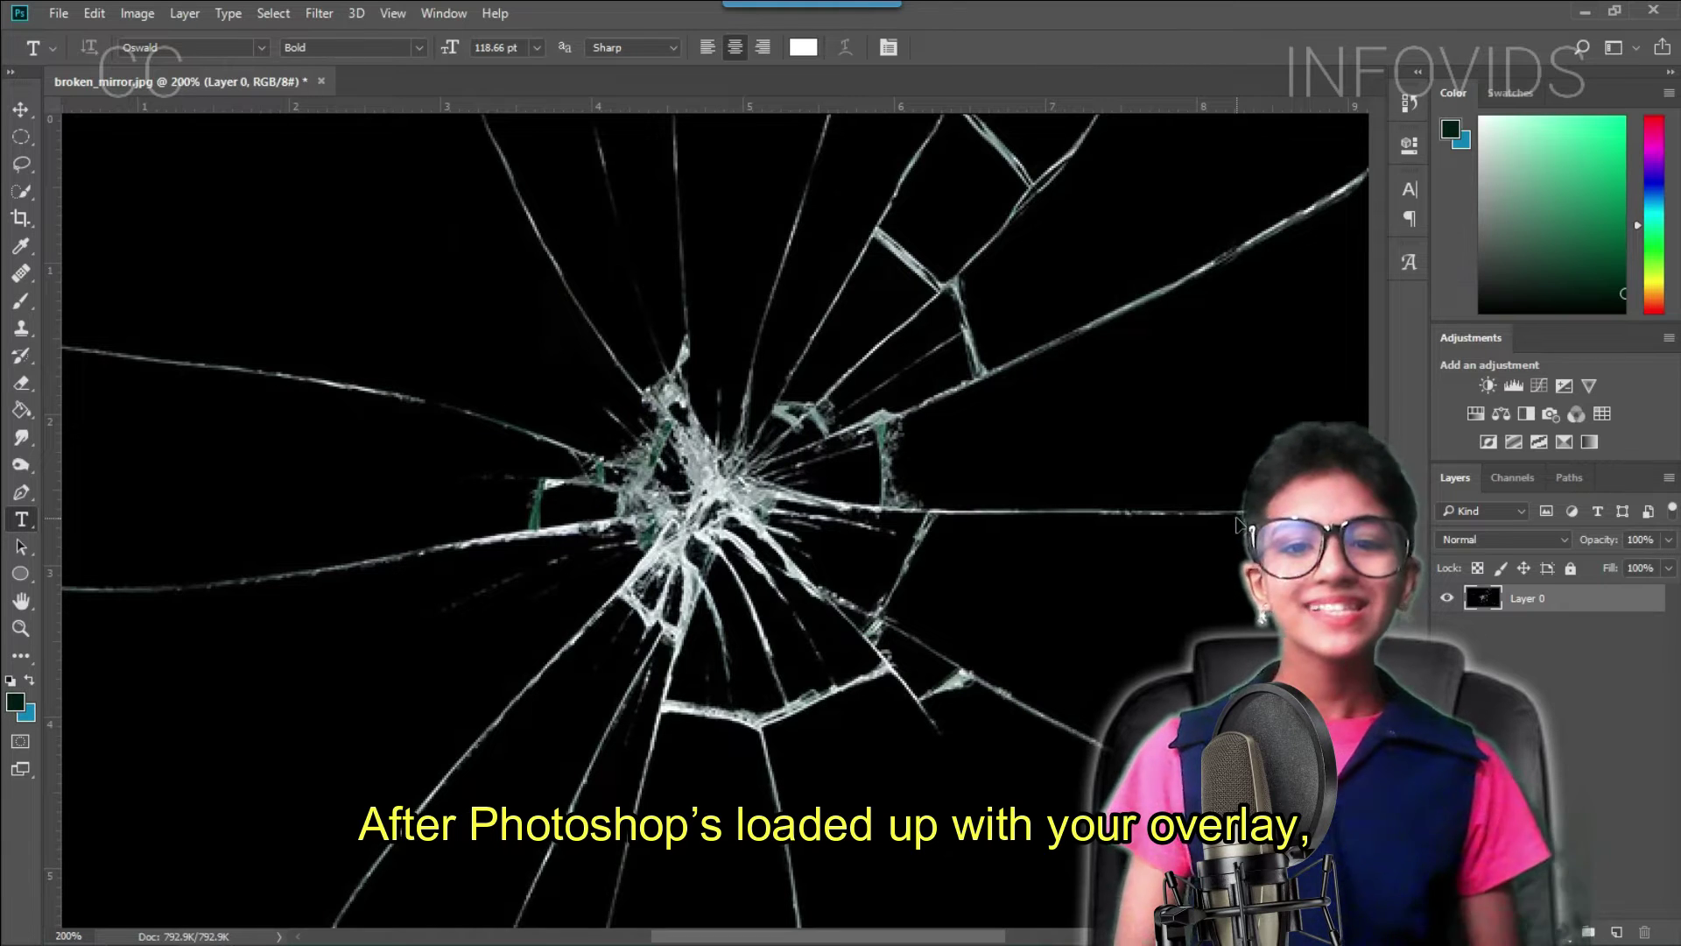
pyautogui.click(19, 411)
pyautogui.click(1184, 347)
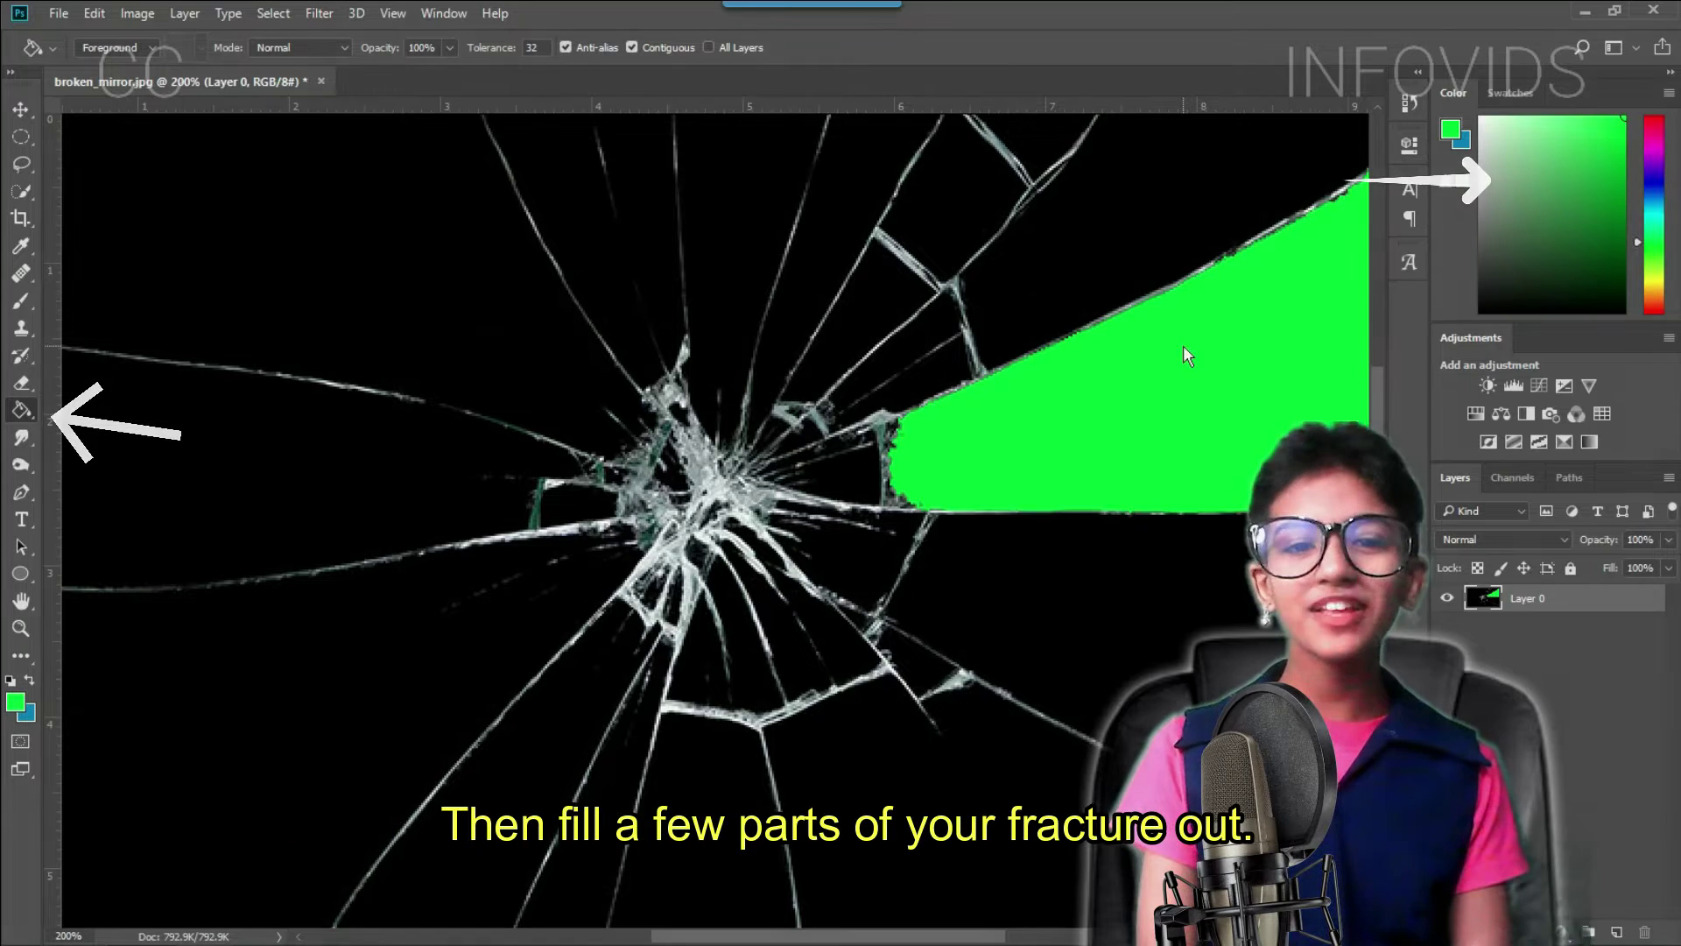
pyautogui.hotkey('ctrl', '-')
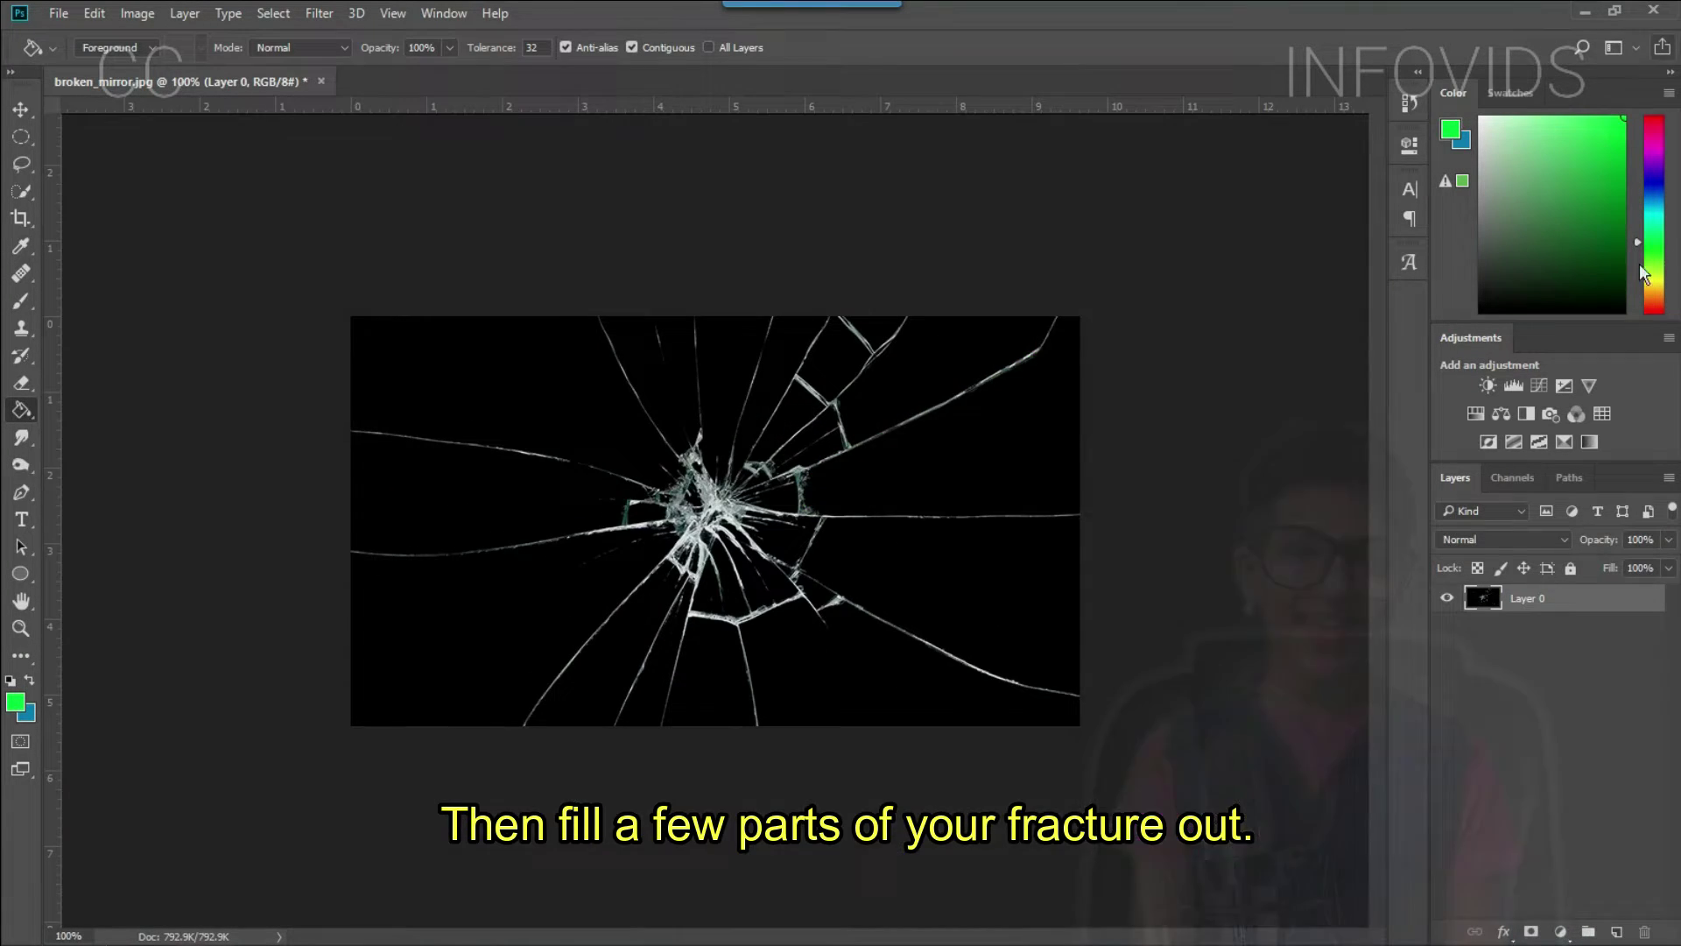
pyautogui.click(963, 420)
pyautogui.click(832, 355)
pyautogui.click(818, 675)
# Step: Undo the last fill, then fill several central and lower shards chroma green
pyautogui.hotkey('ctrl', 'z')
pyautogui.click(683, 665)
pyautogui.click(763, 497)
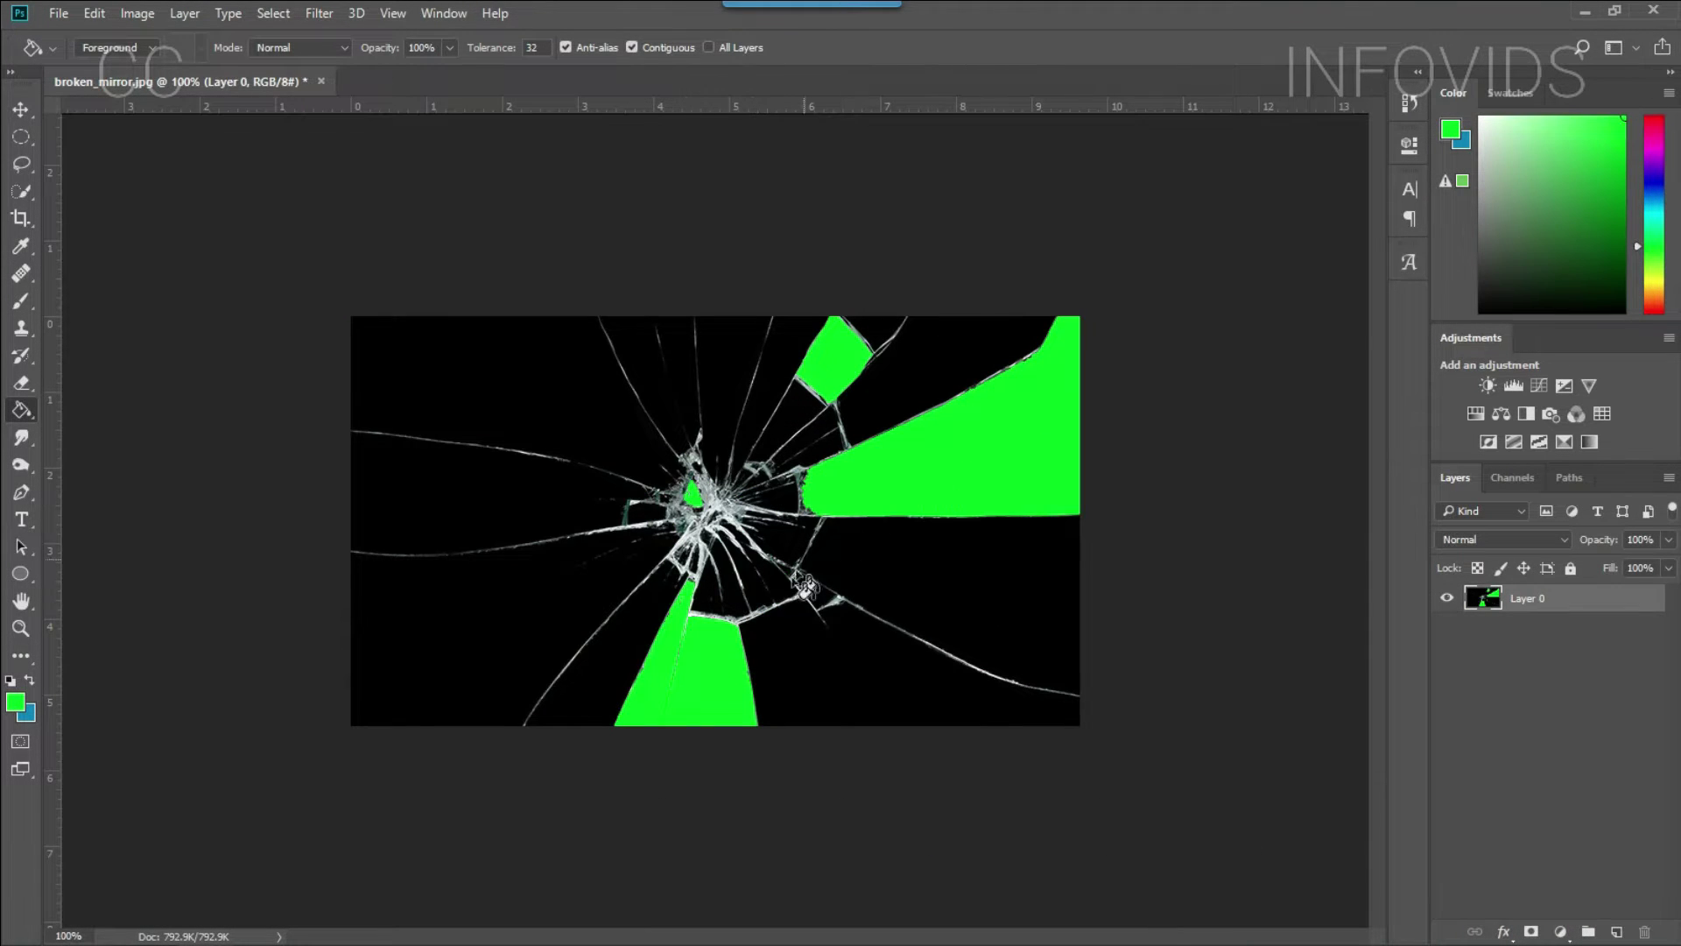
pyautogui.click(803, 585)
pyautogui.click(644, 515)
pyautogui.click(821, 451)
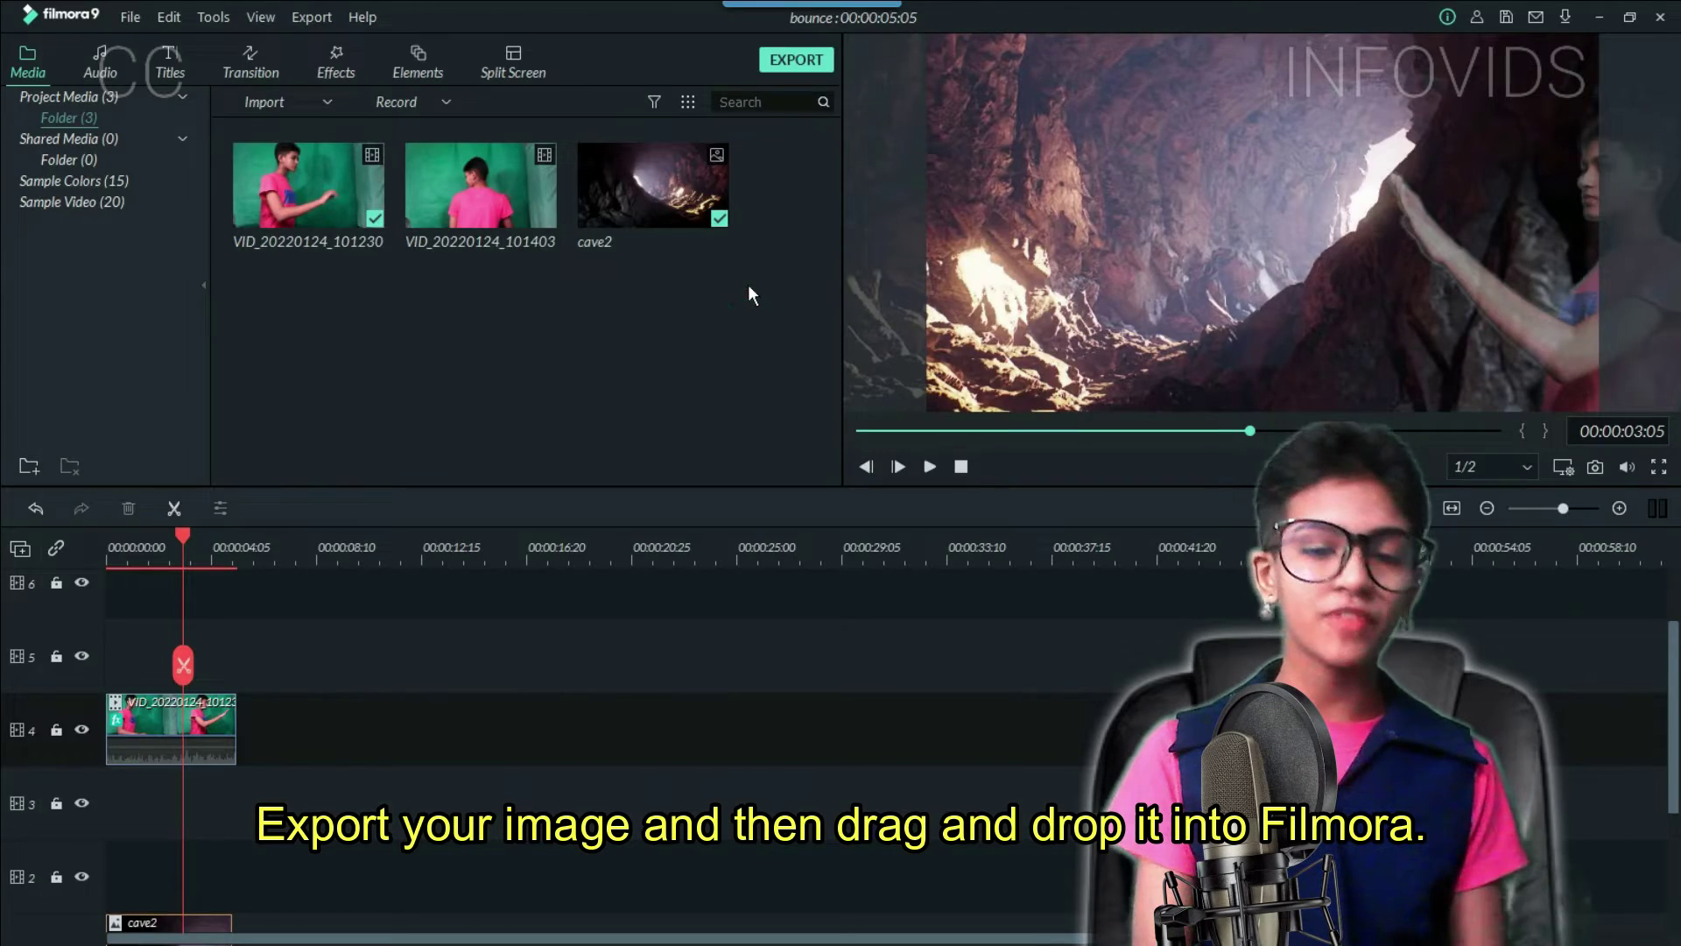
pyautogui.doubleClick(748, 284)
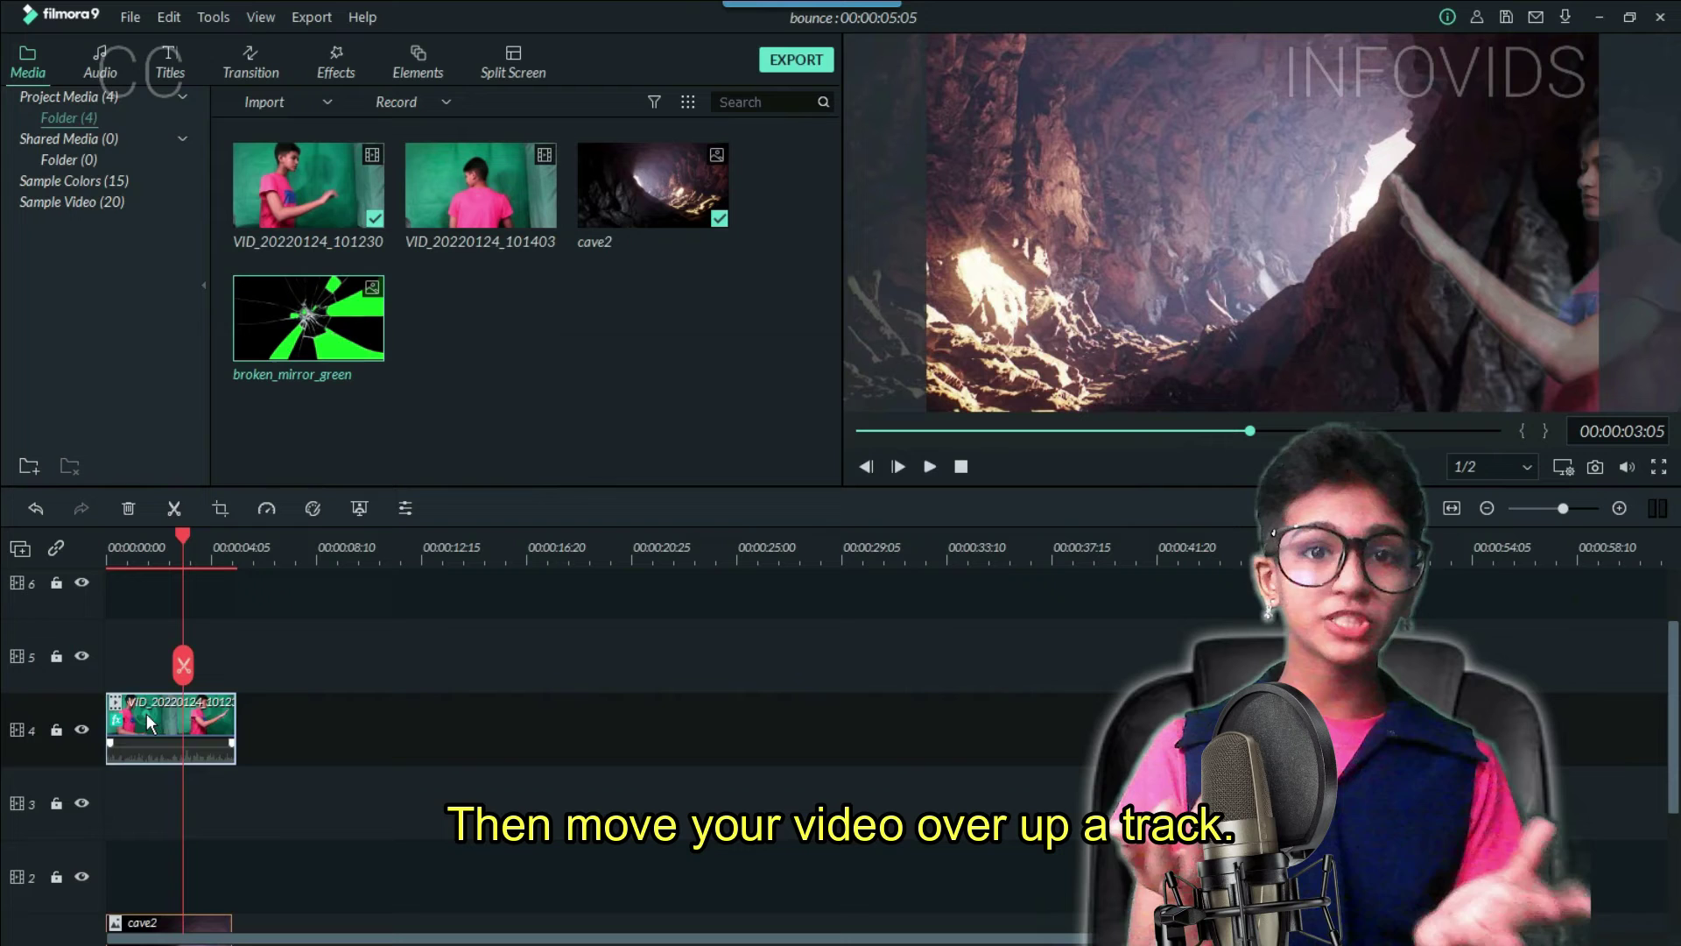
# Step: Raise the green-screen video to track 5 and place broken_mirror_green on track 4
pyautogui.moveTo(141, 727); pyautogui.dragTo(136, 669)
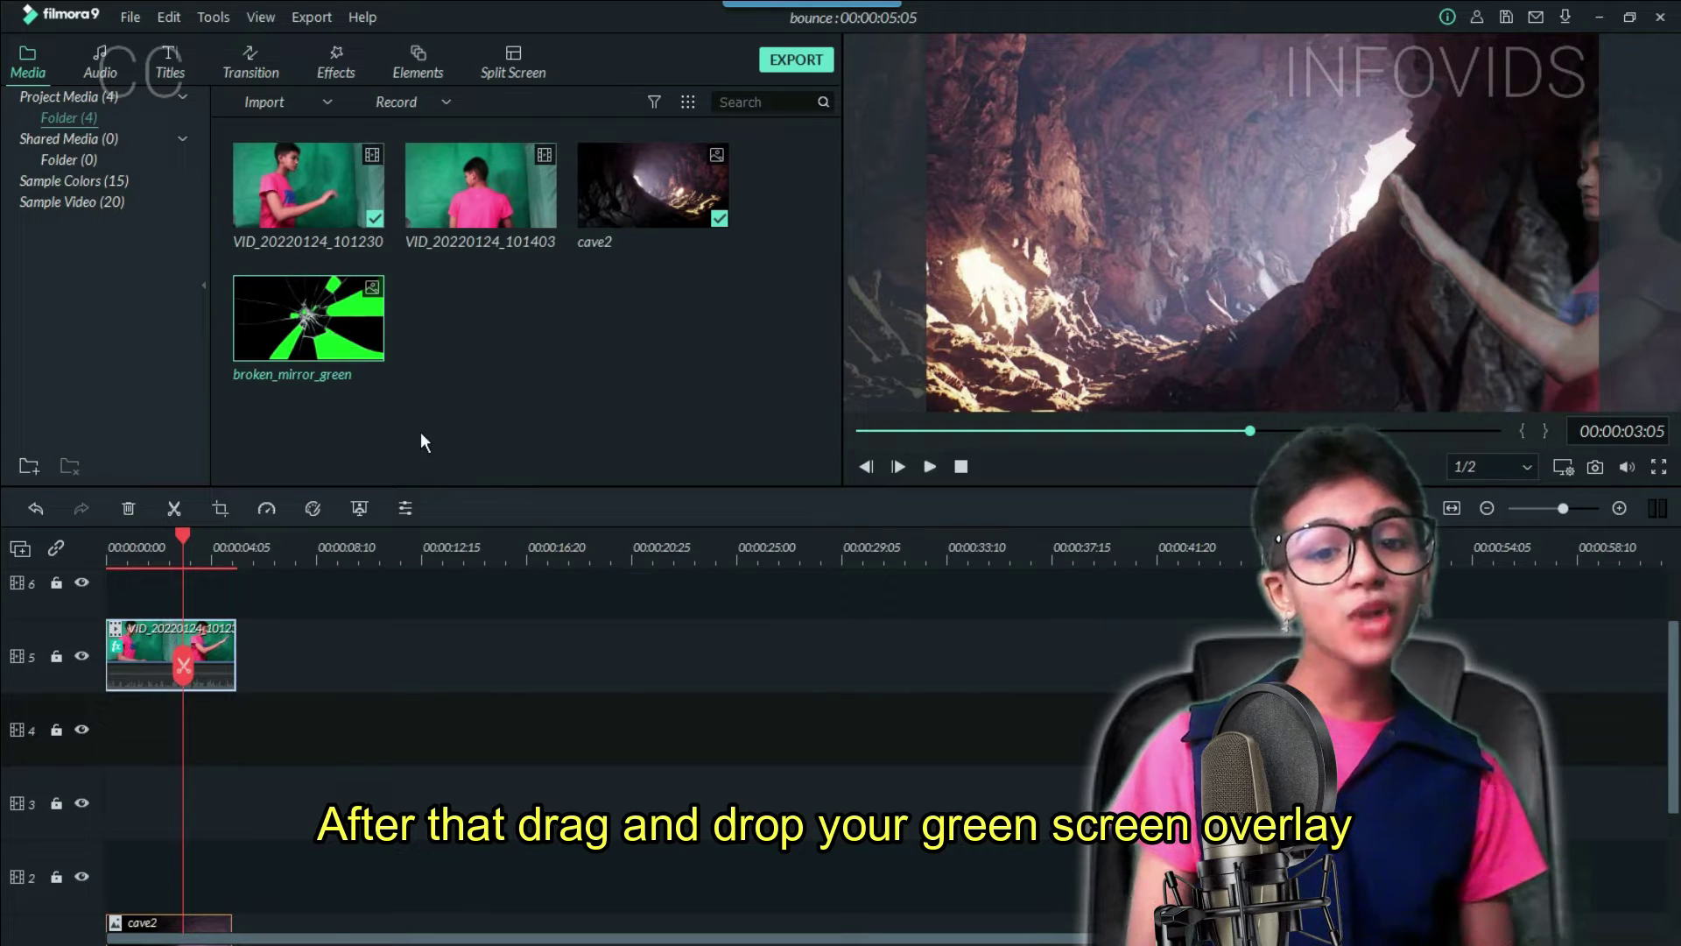
pyautogui.moveTo(366, 343); pyautogui.dragTo(117, 717)
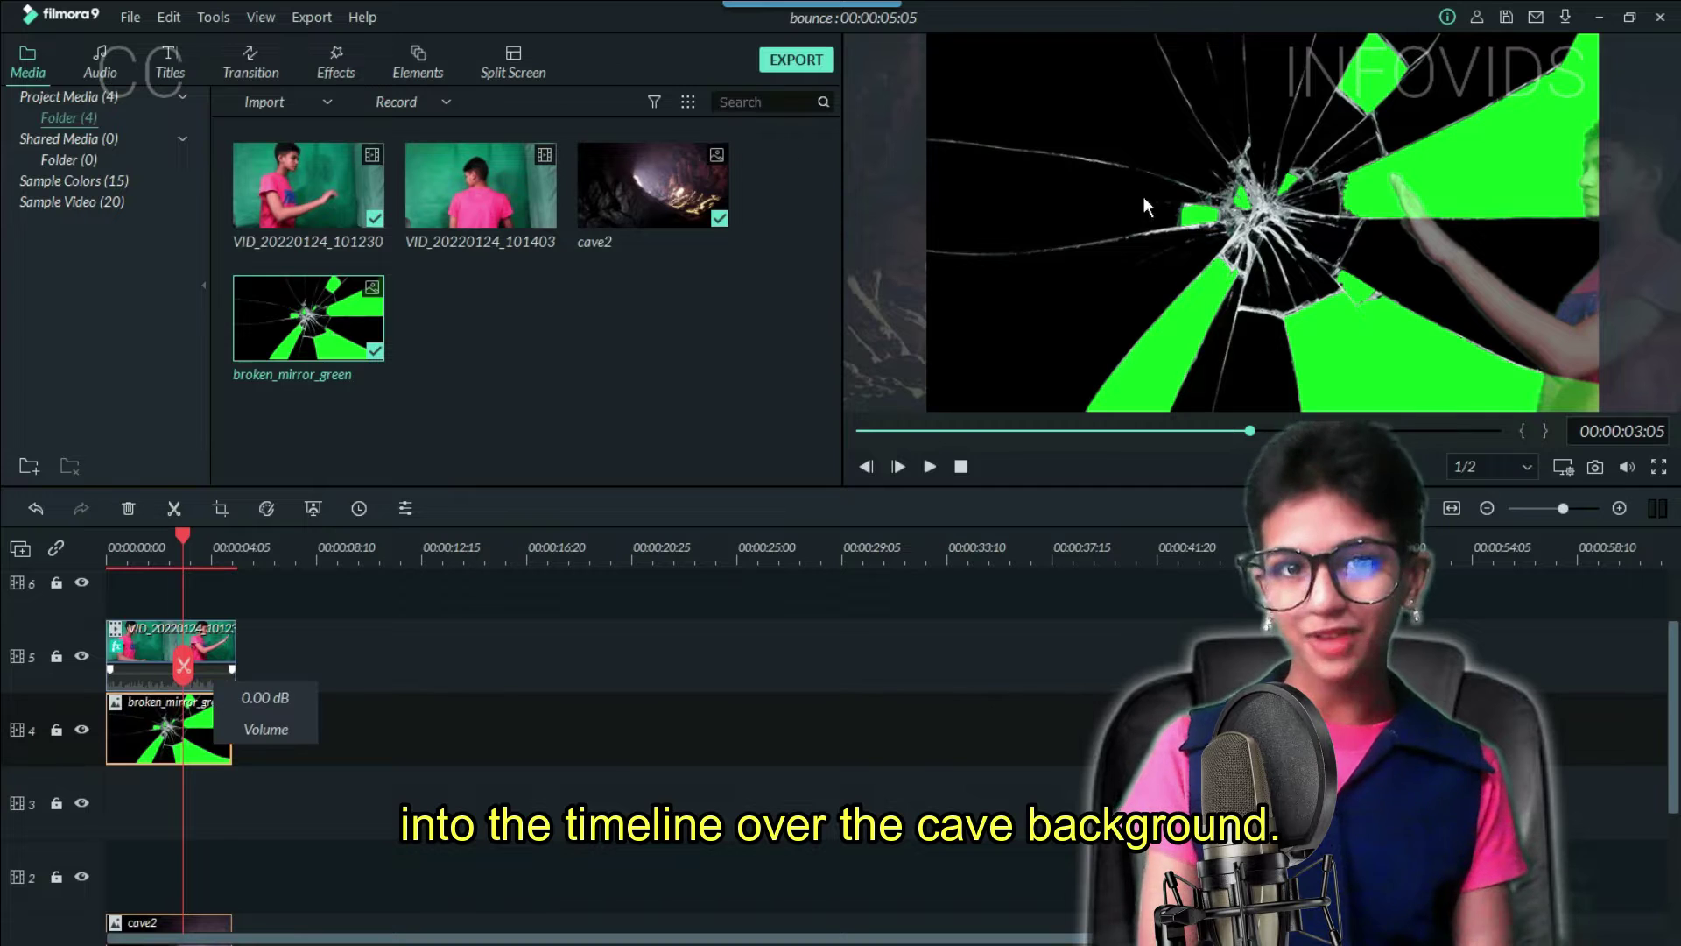
pyautogui.doubleClick(166, 731)
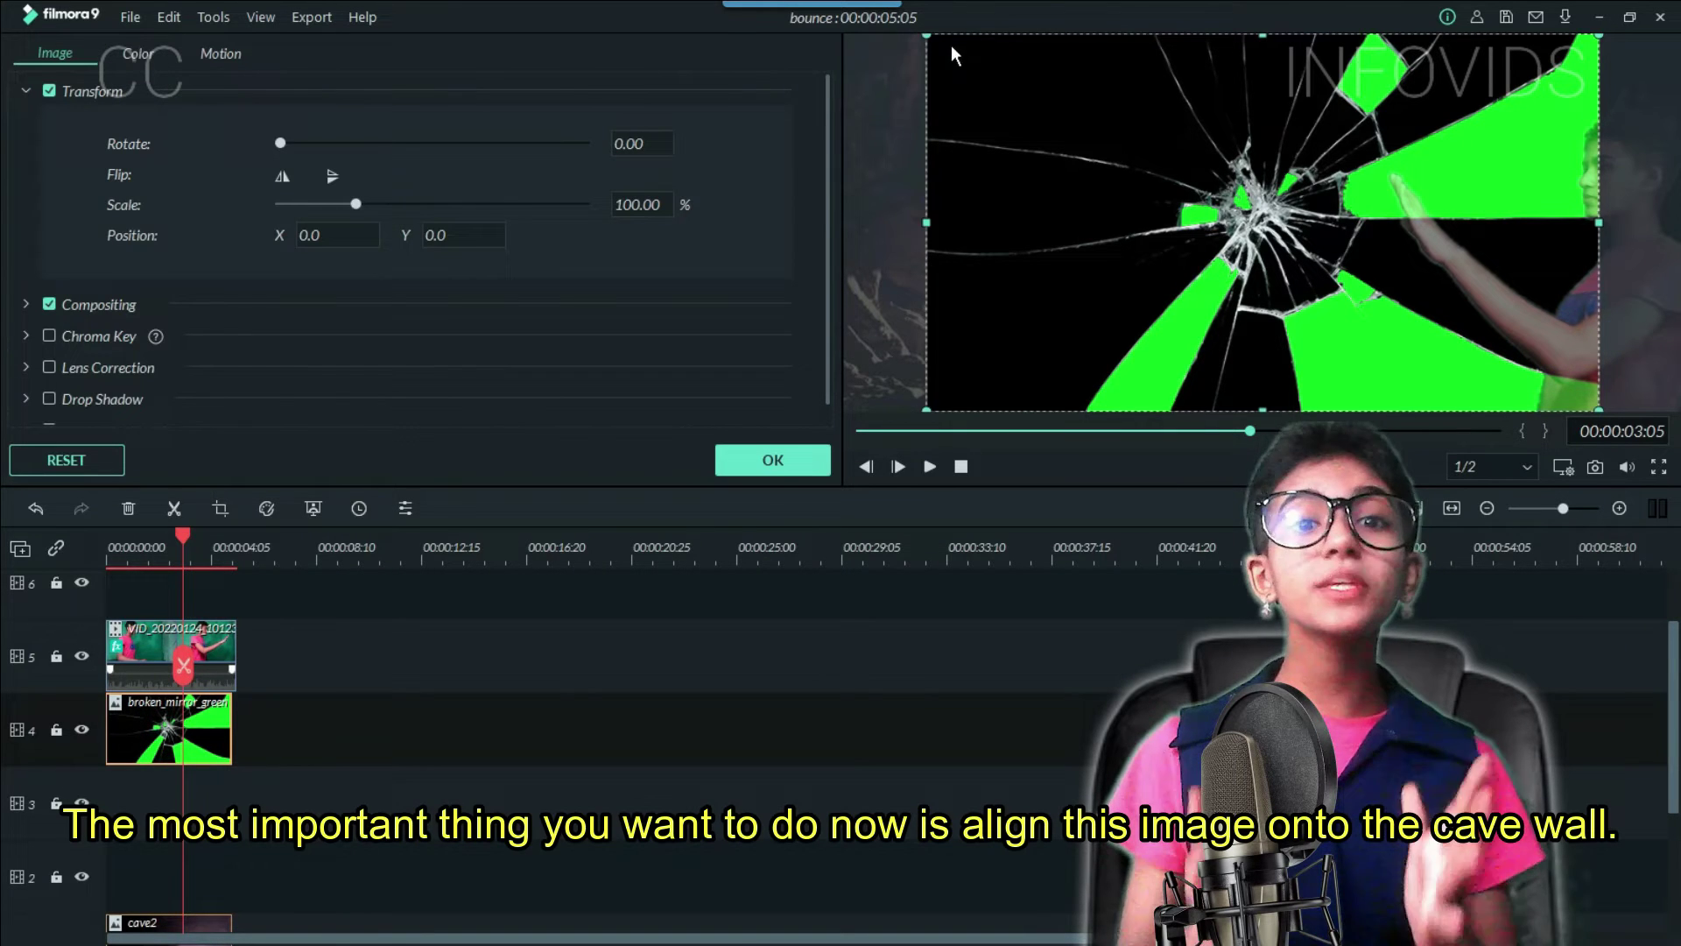
pyautogui.click(773, 460)
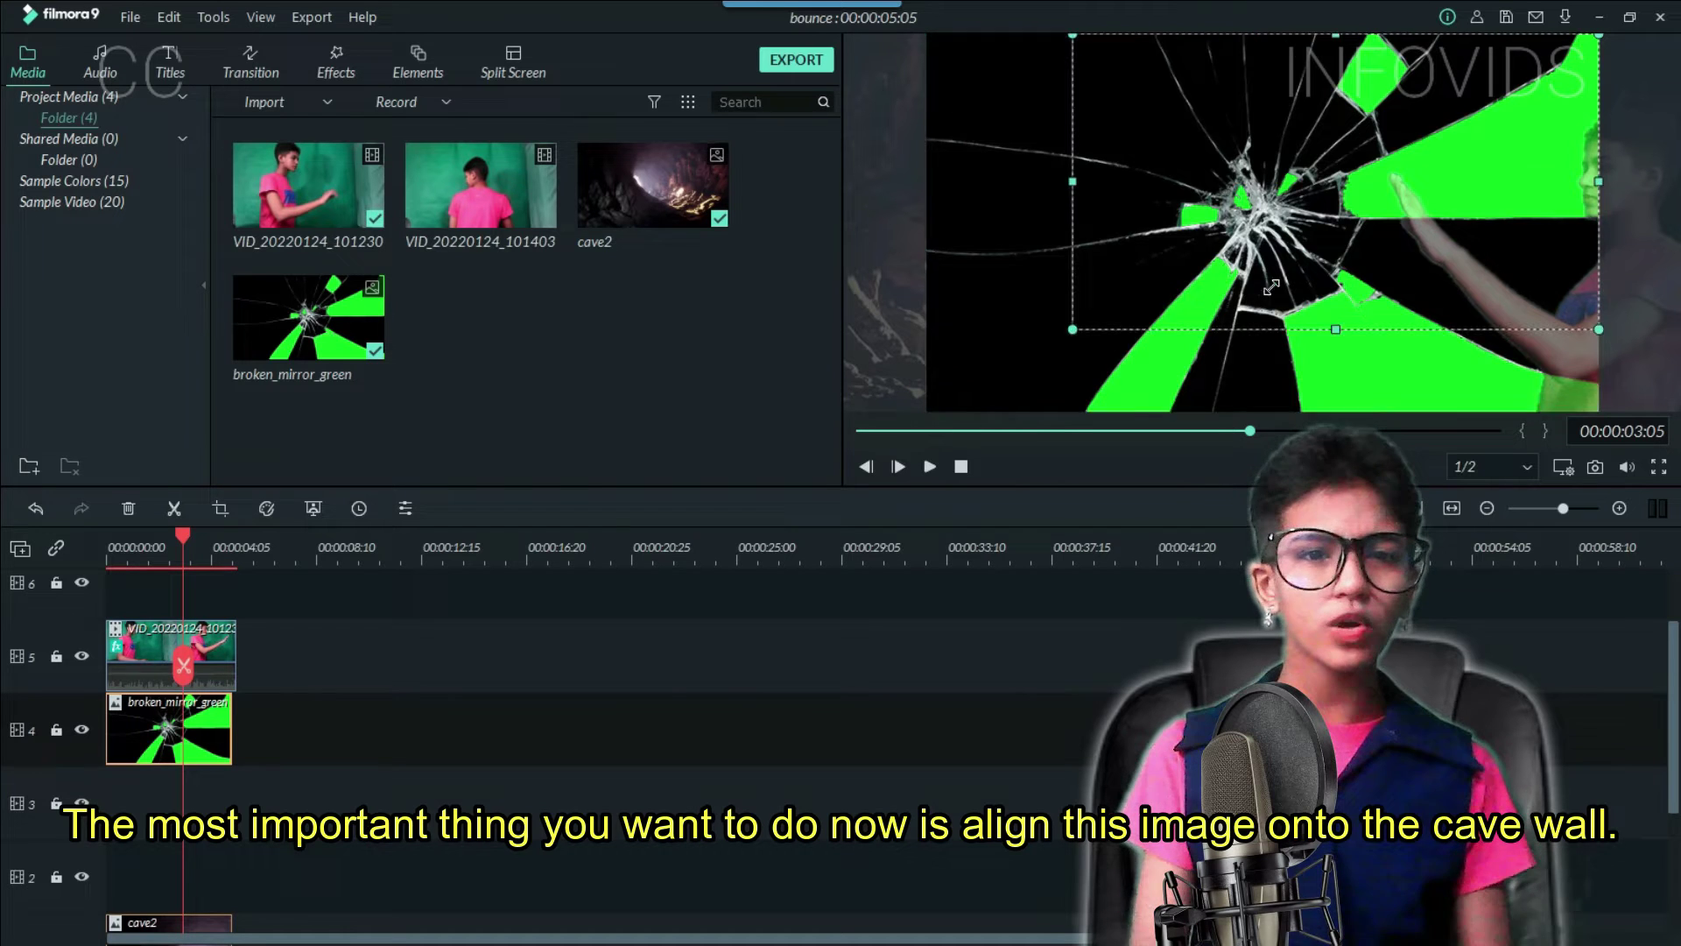
# Step: Resize, rotate about 70° and move the overlay onto the right cave wall, locking track 5
pyautogui.moveTo(926, 410); pyautogui.dragTo(1171, 273)
pyautogui.moveTo(1338, 262); pyautogui.dragTo(1098, 141)
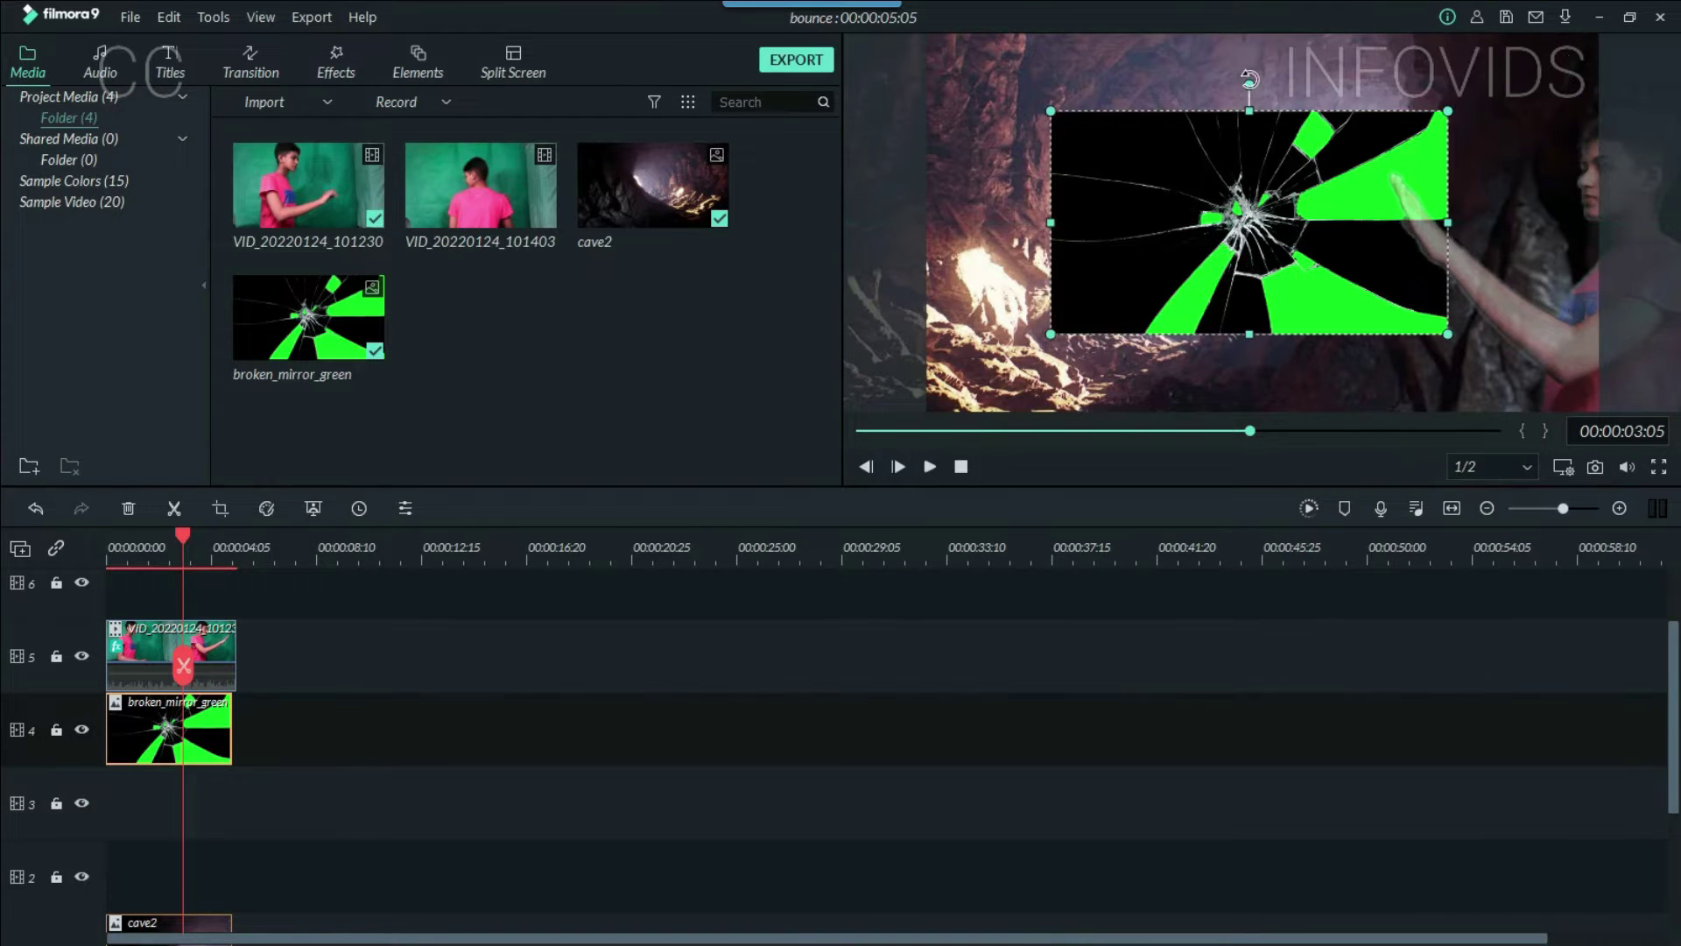
pyautogui.moveTo(1250, 81)
pyautogui.mouseDown()
pyautogui.moveTo(1174, 105)
pyautogui.moveTo(1117, 181)
pyautogui.mouseUp()
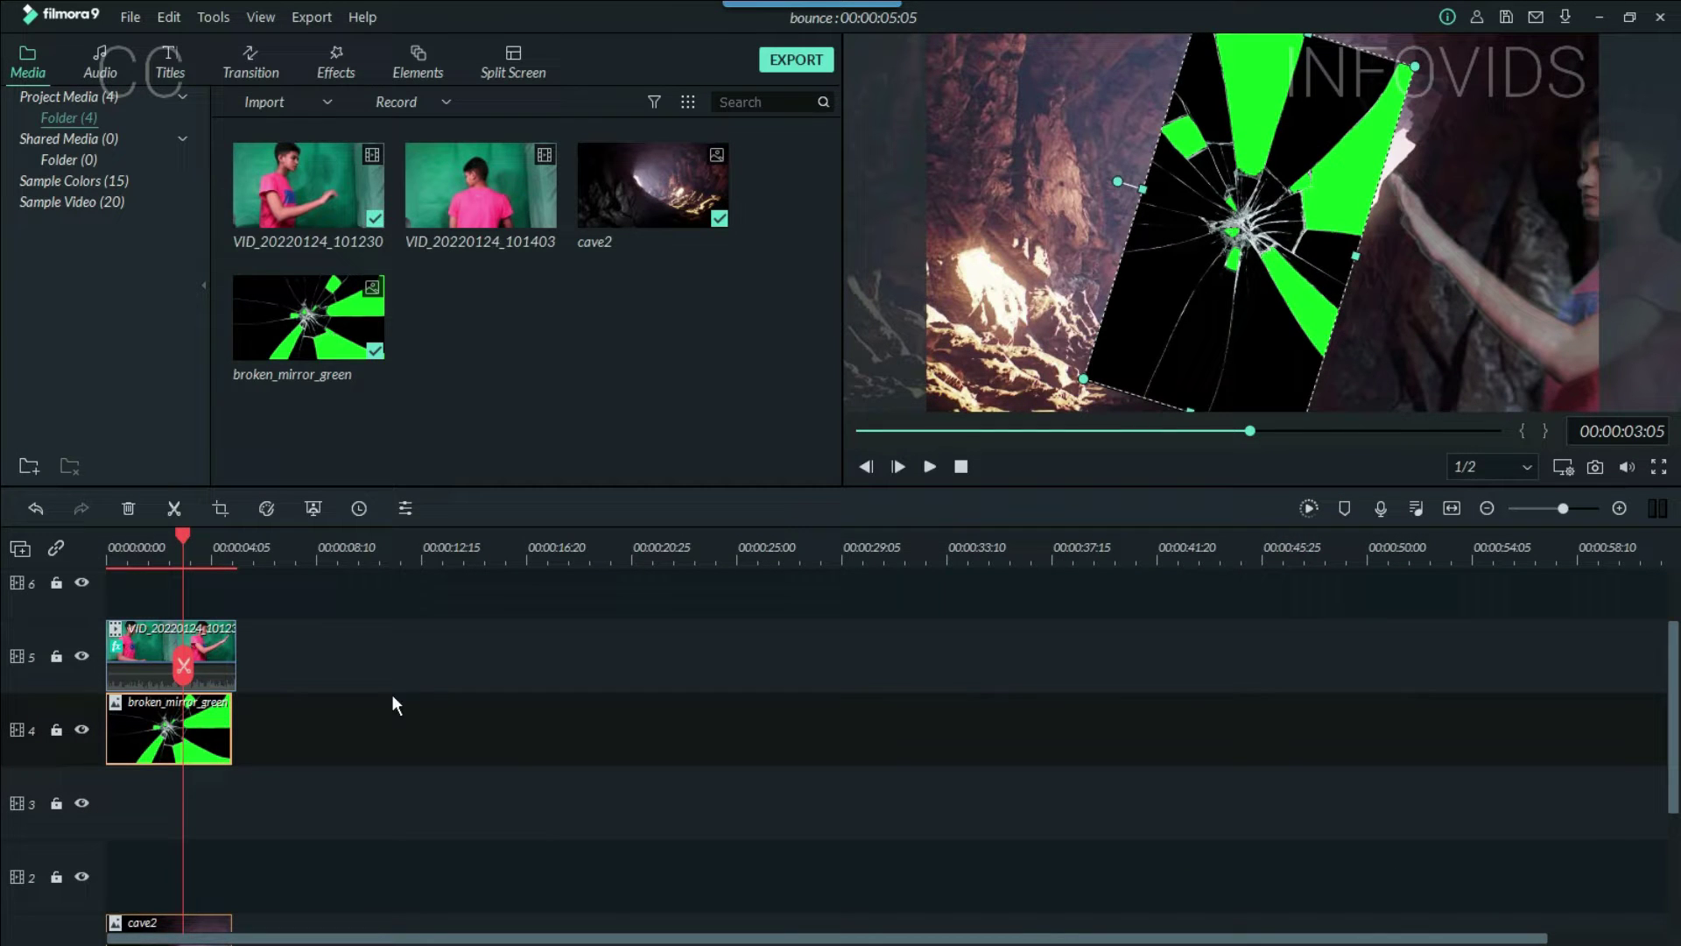
pyautogui.click(57, 657)
pyautogui.moveTo(1156, 351); pyautogui.dragTo(1401, 354)
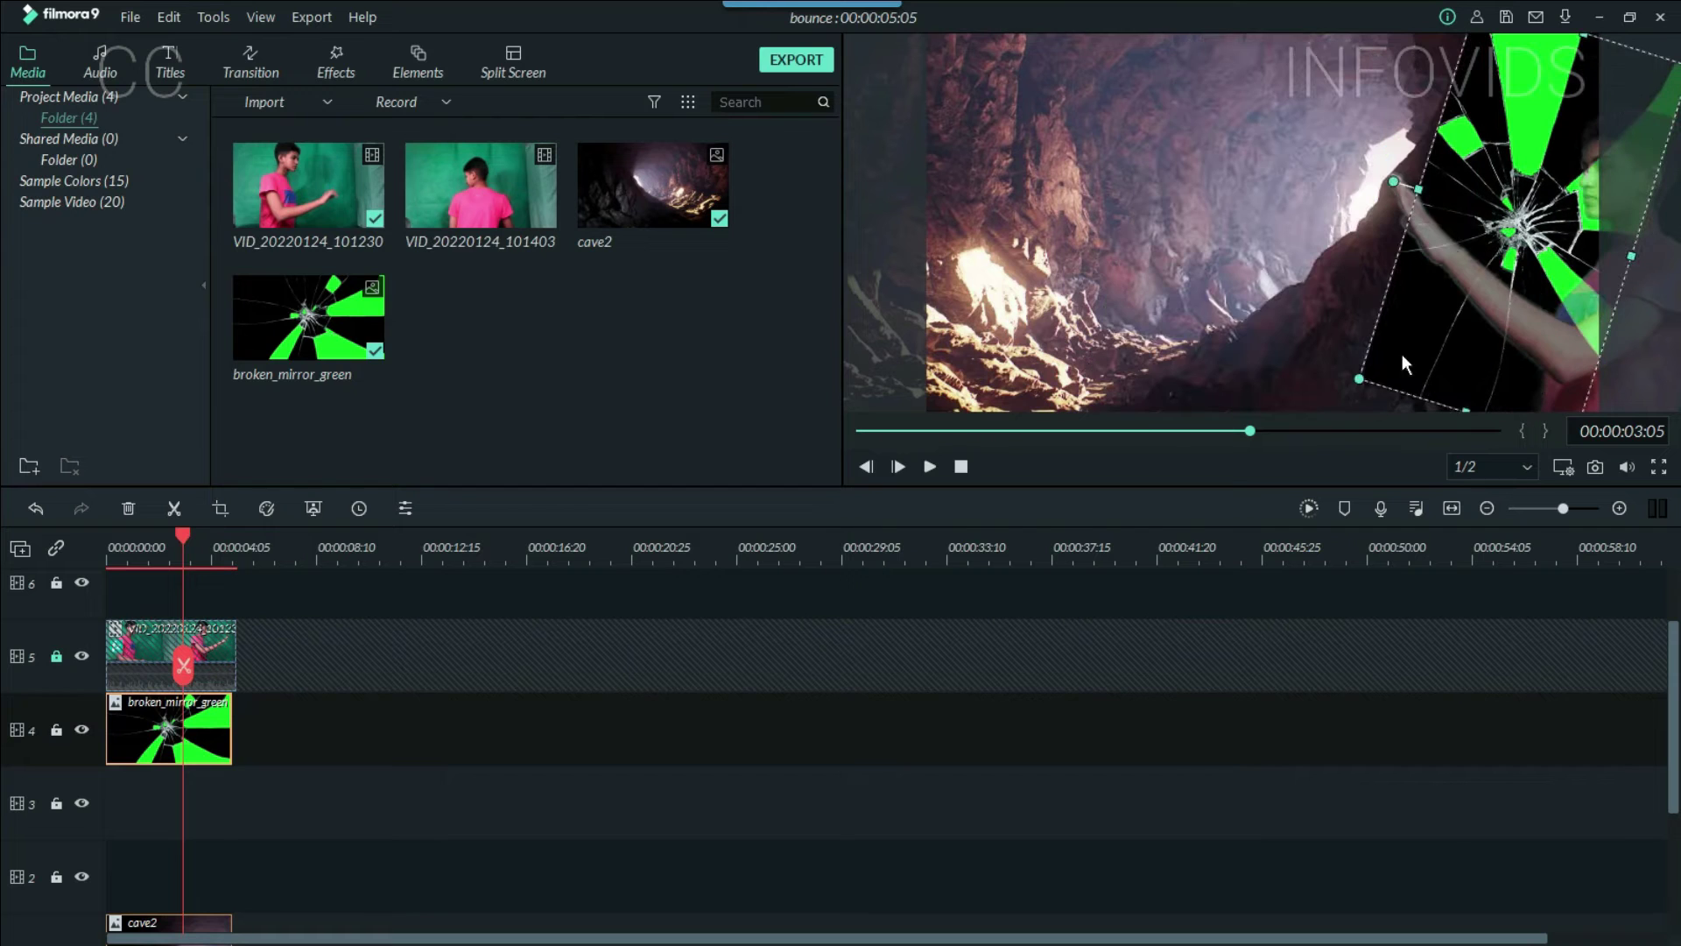
pyautogui.moveTo(1344, 404); pyautogui.dragTo(1329, 417)
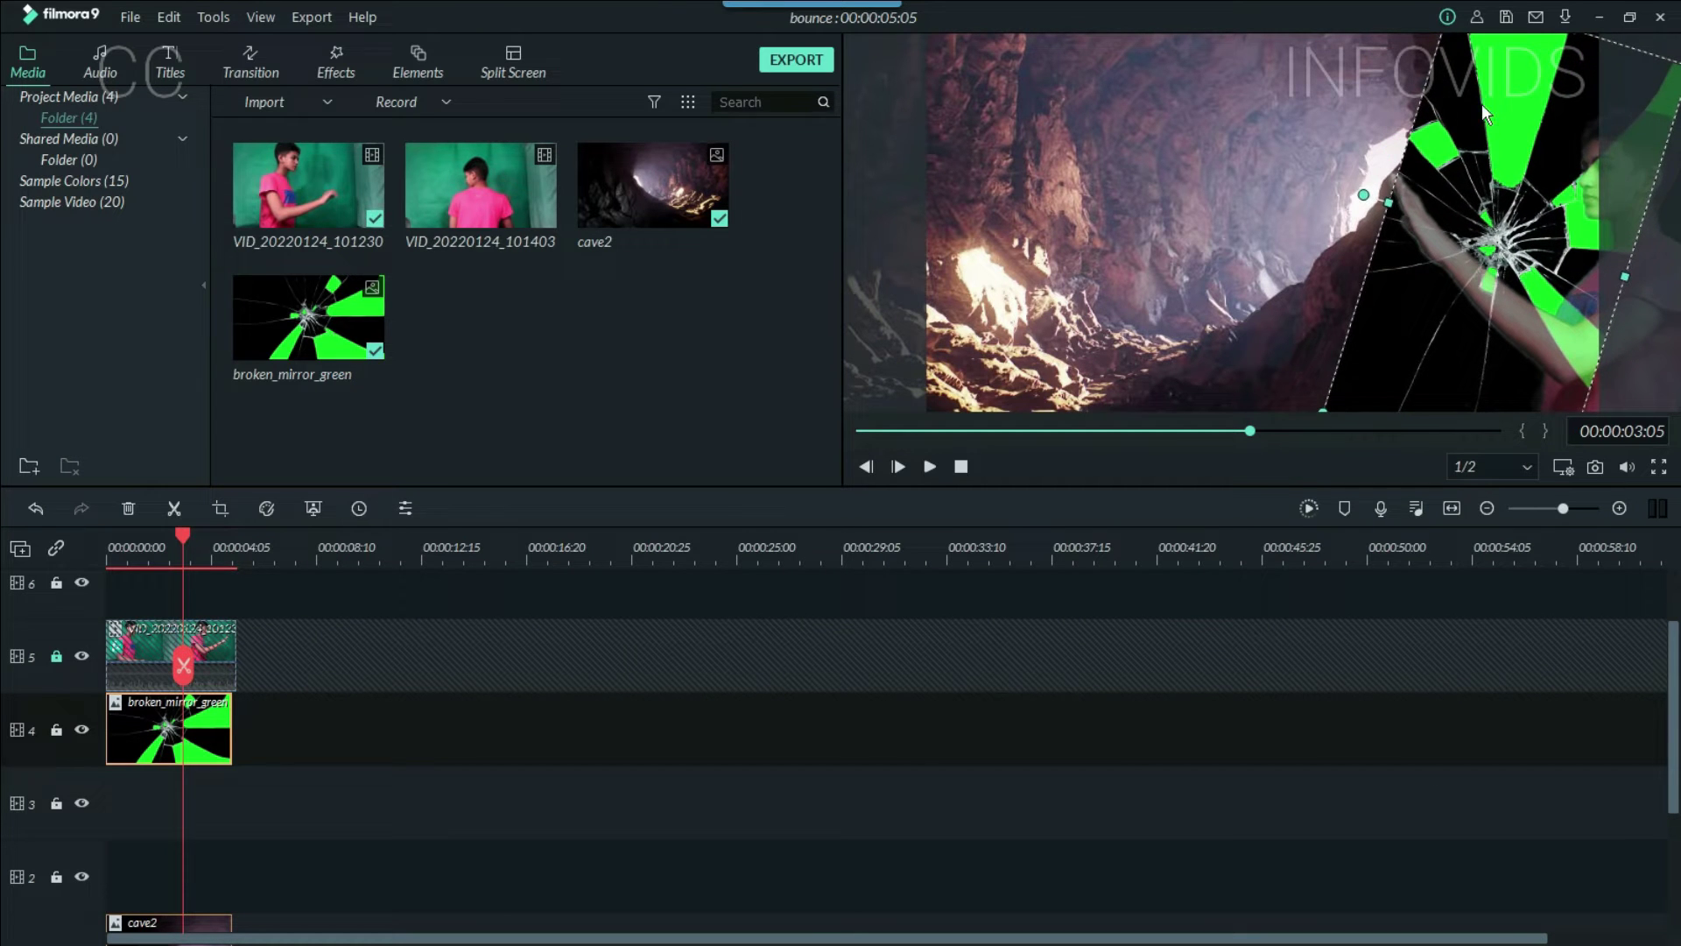
pyautogui.moveTo(1481, 104); pyautogui.dragTo(1504, 99)
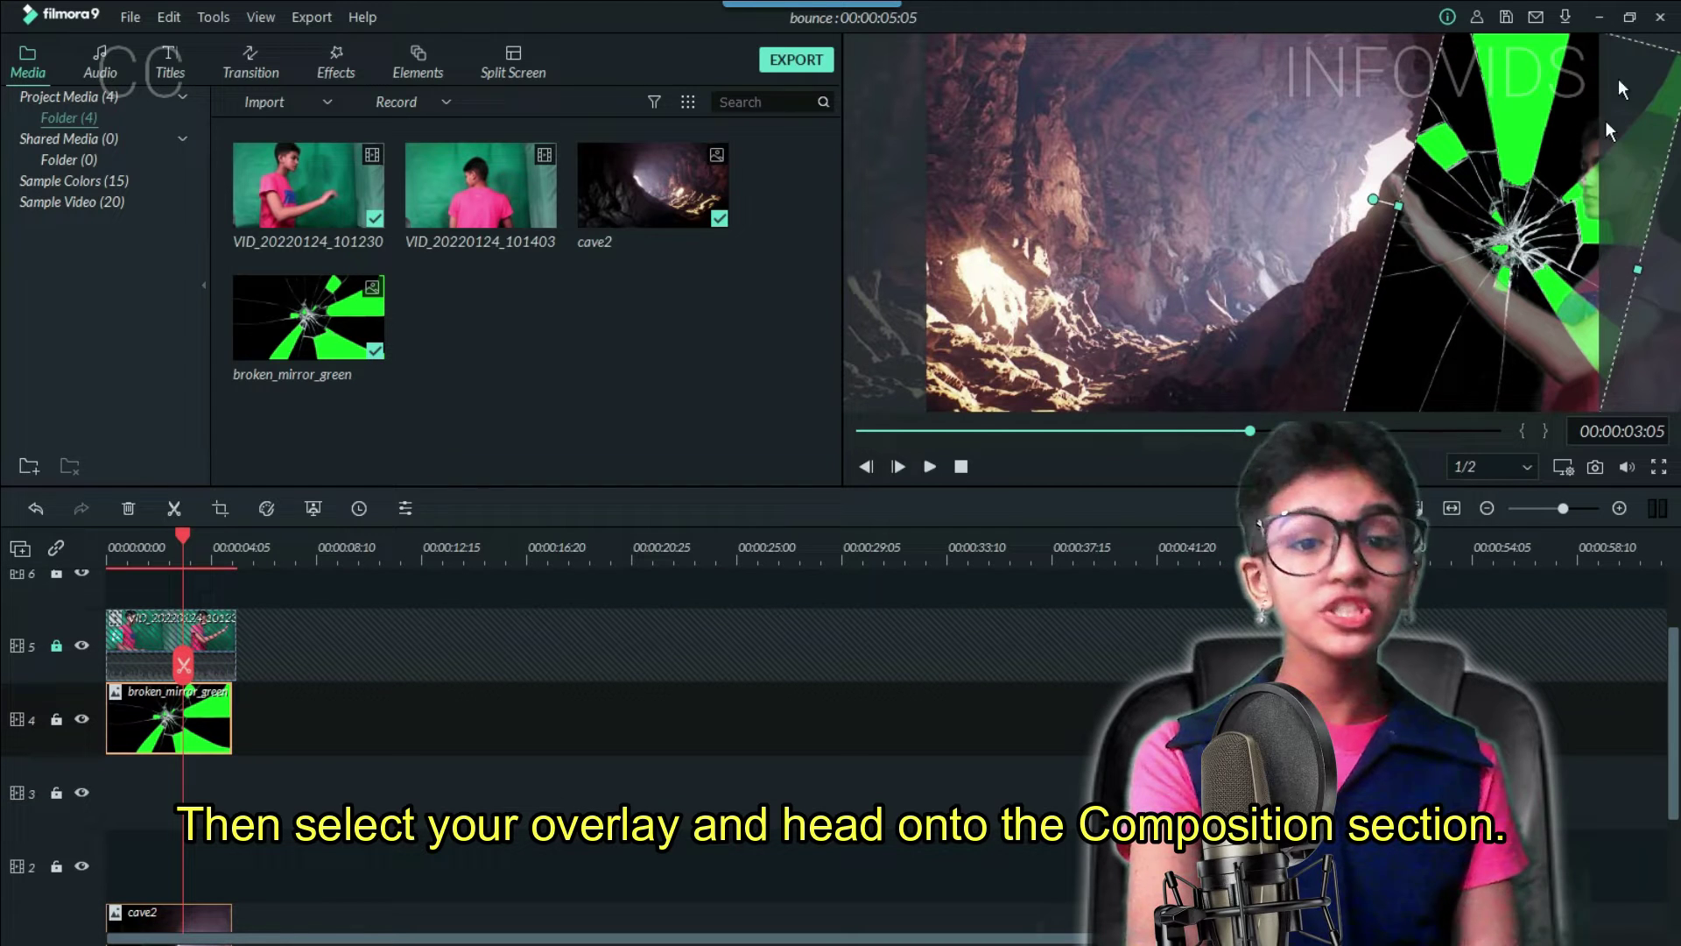
# Step: Set the overlay's blending mode to Screen, hide track 5 and save a snapshot of the frame
pyautogui.doubleClick(169, 718)
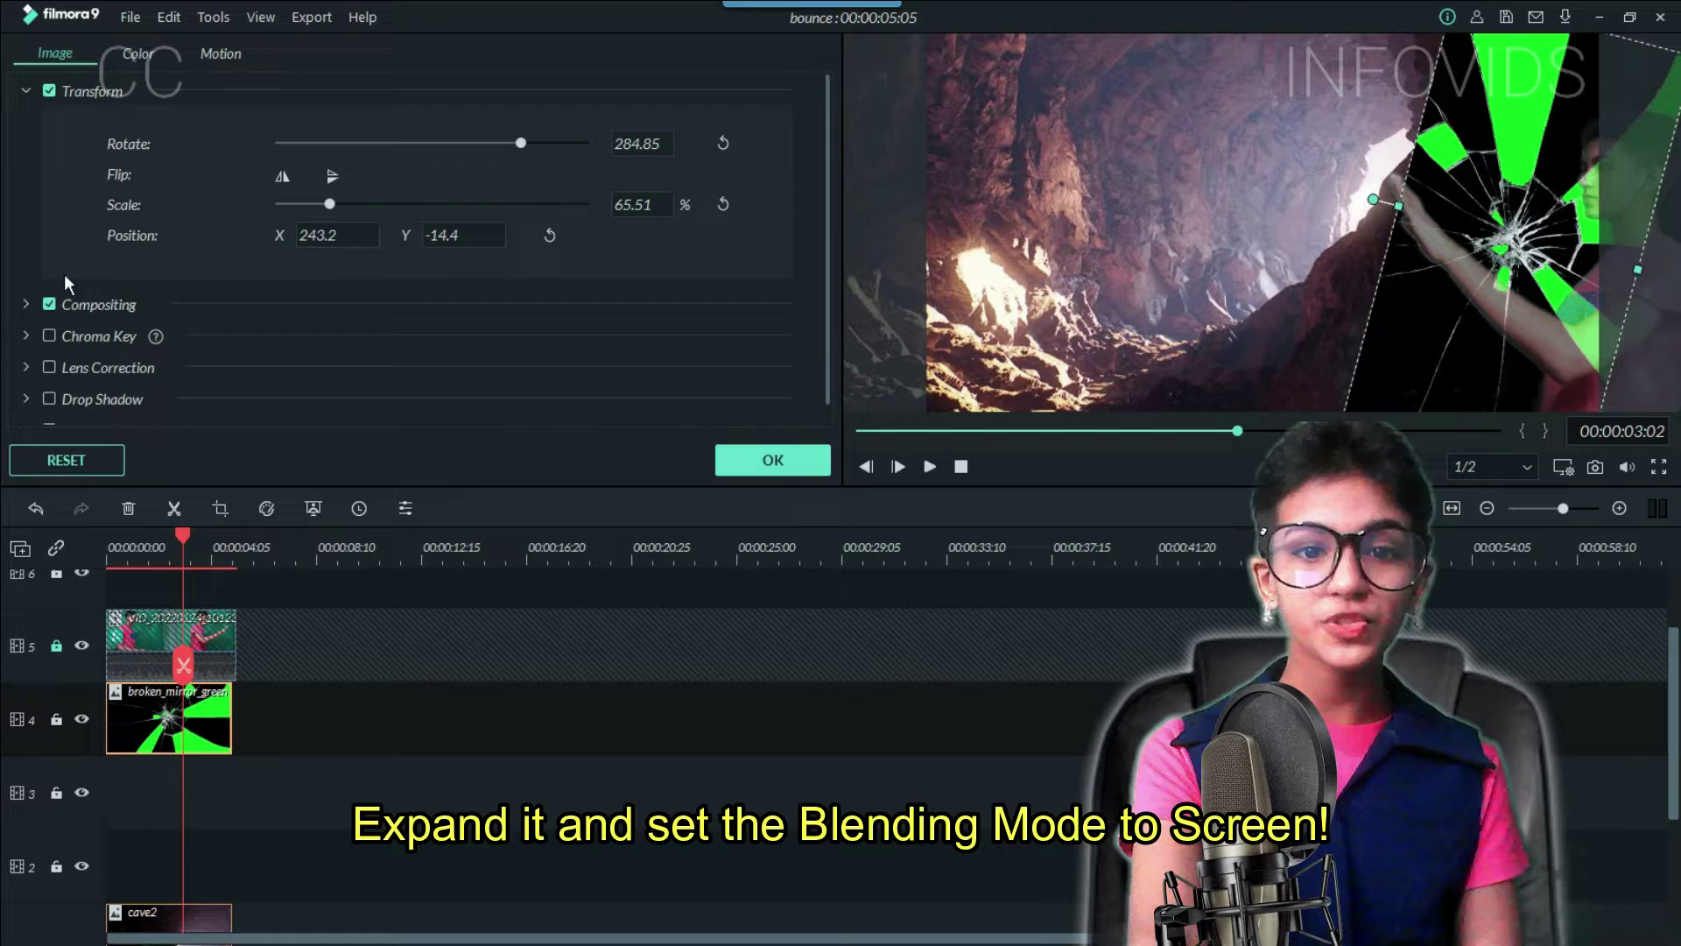
pyautogui.click(25, 305)
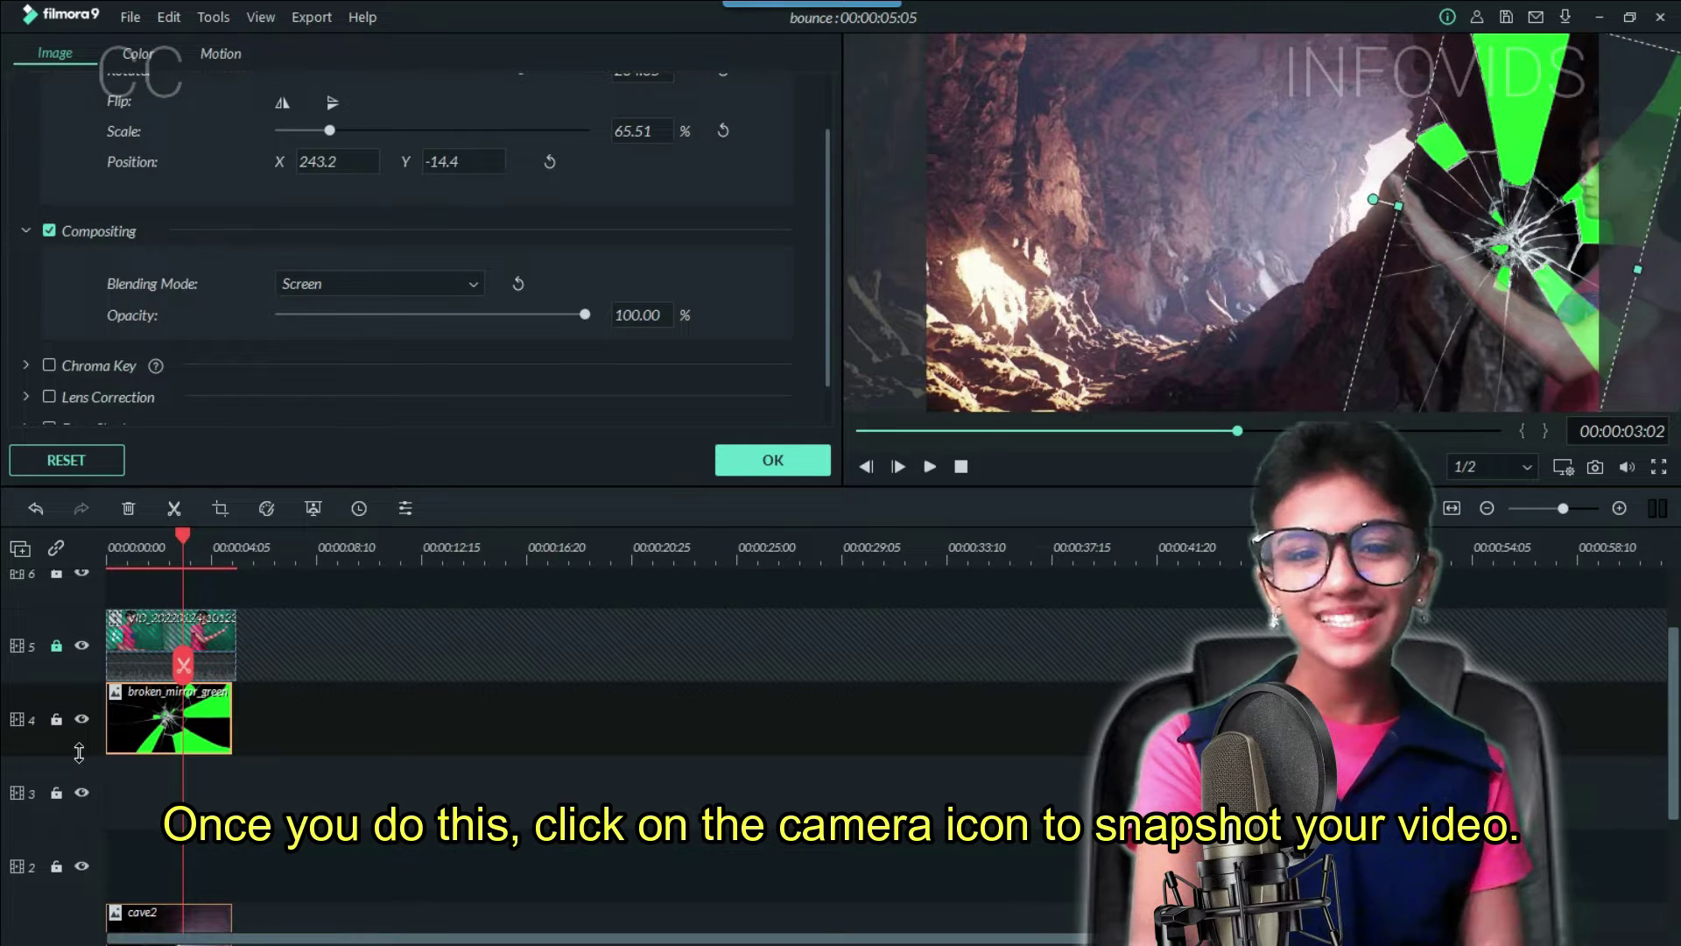
pyautogui.scroll(1, 91, 653)
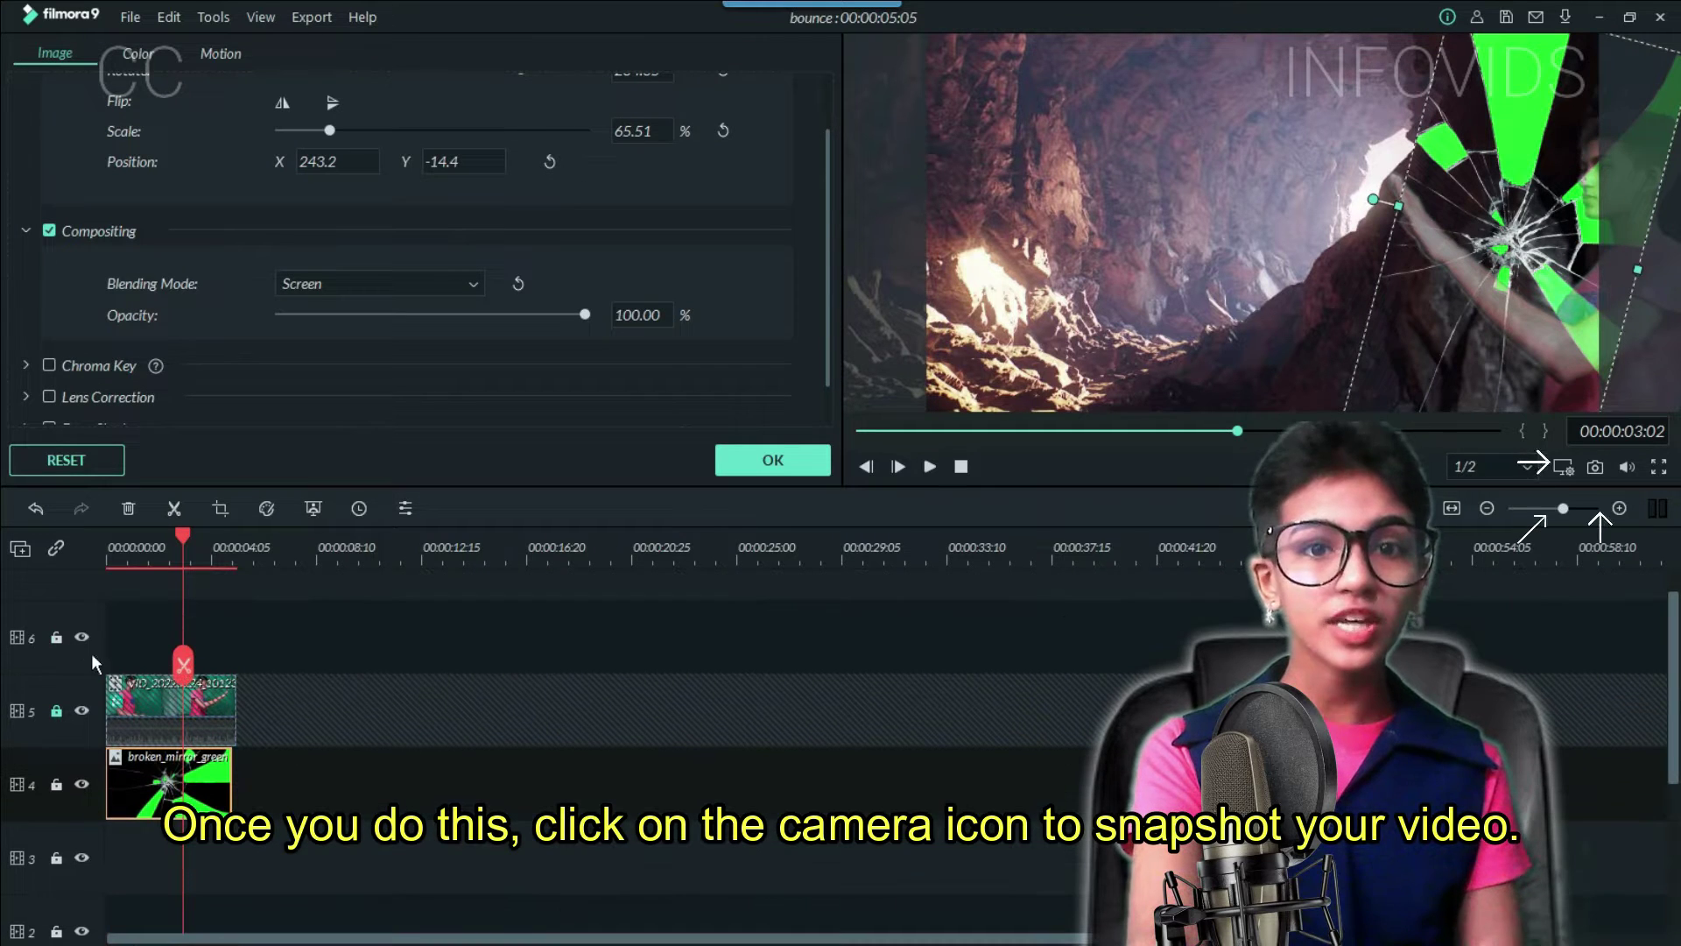
pyautogui.click(82, 709)
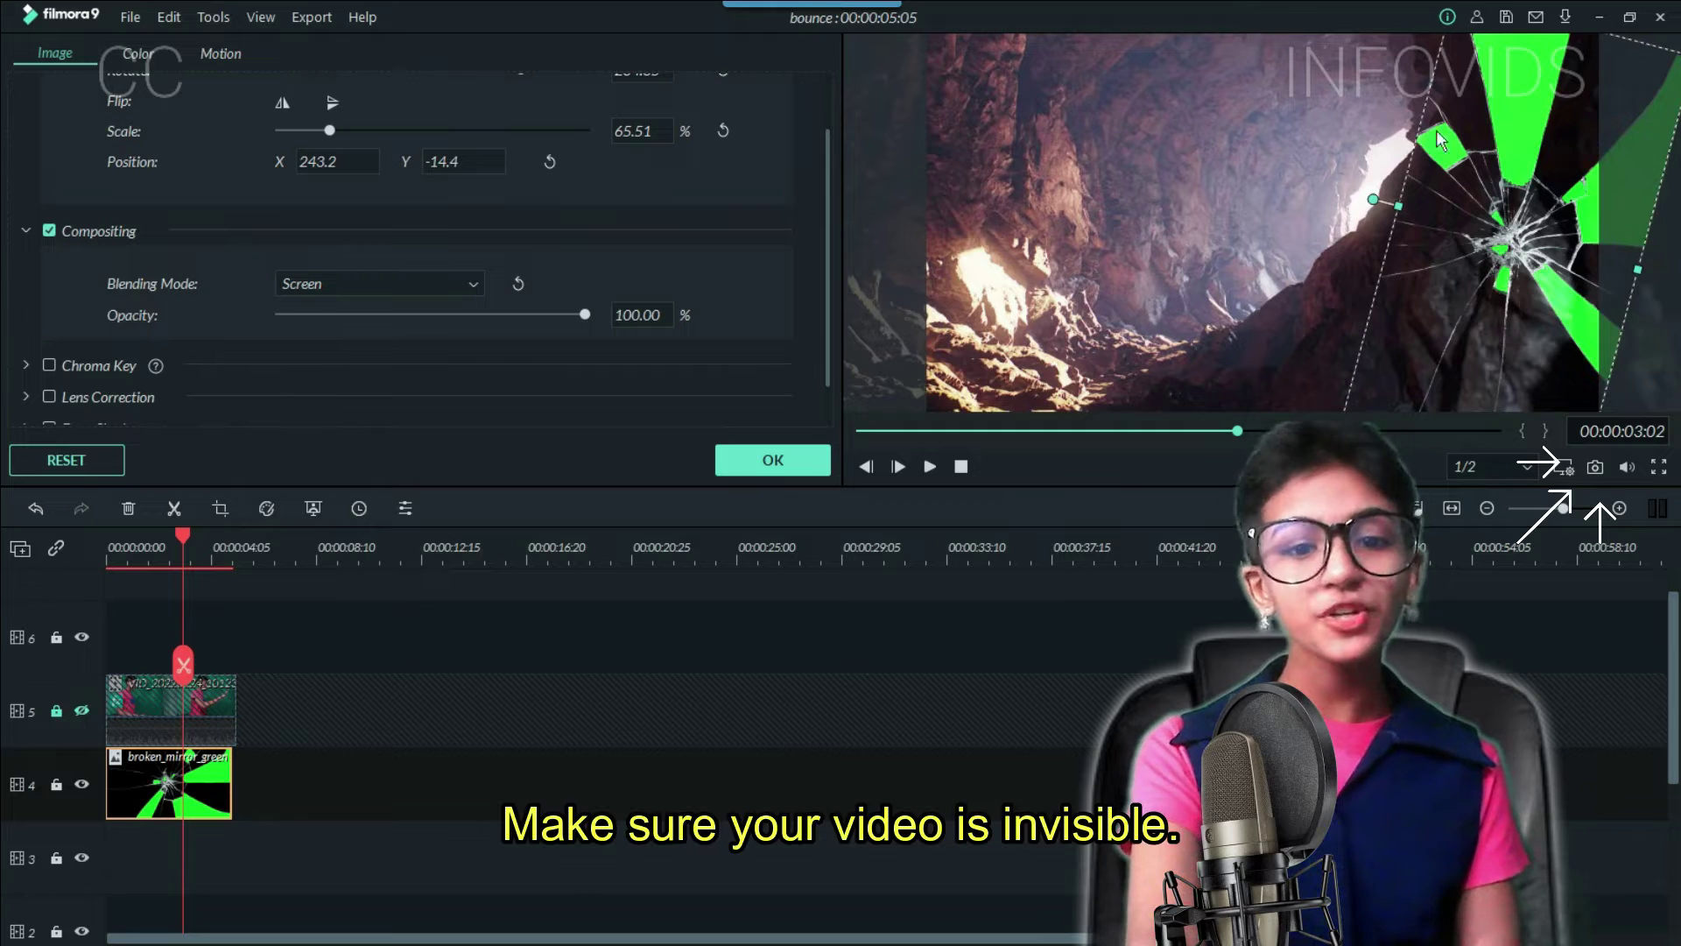
pyautogui.click(1597, 469)
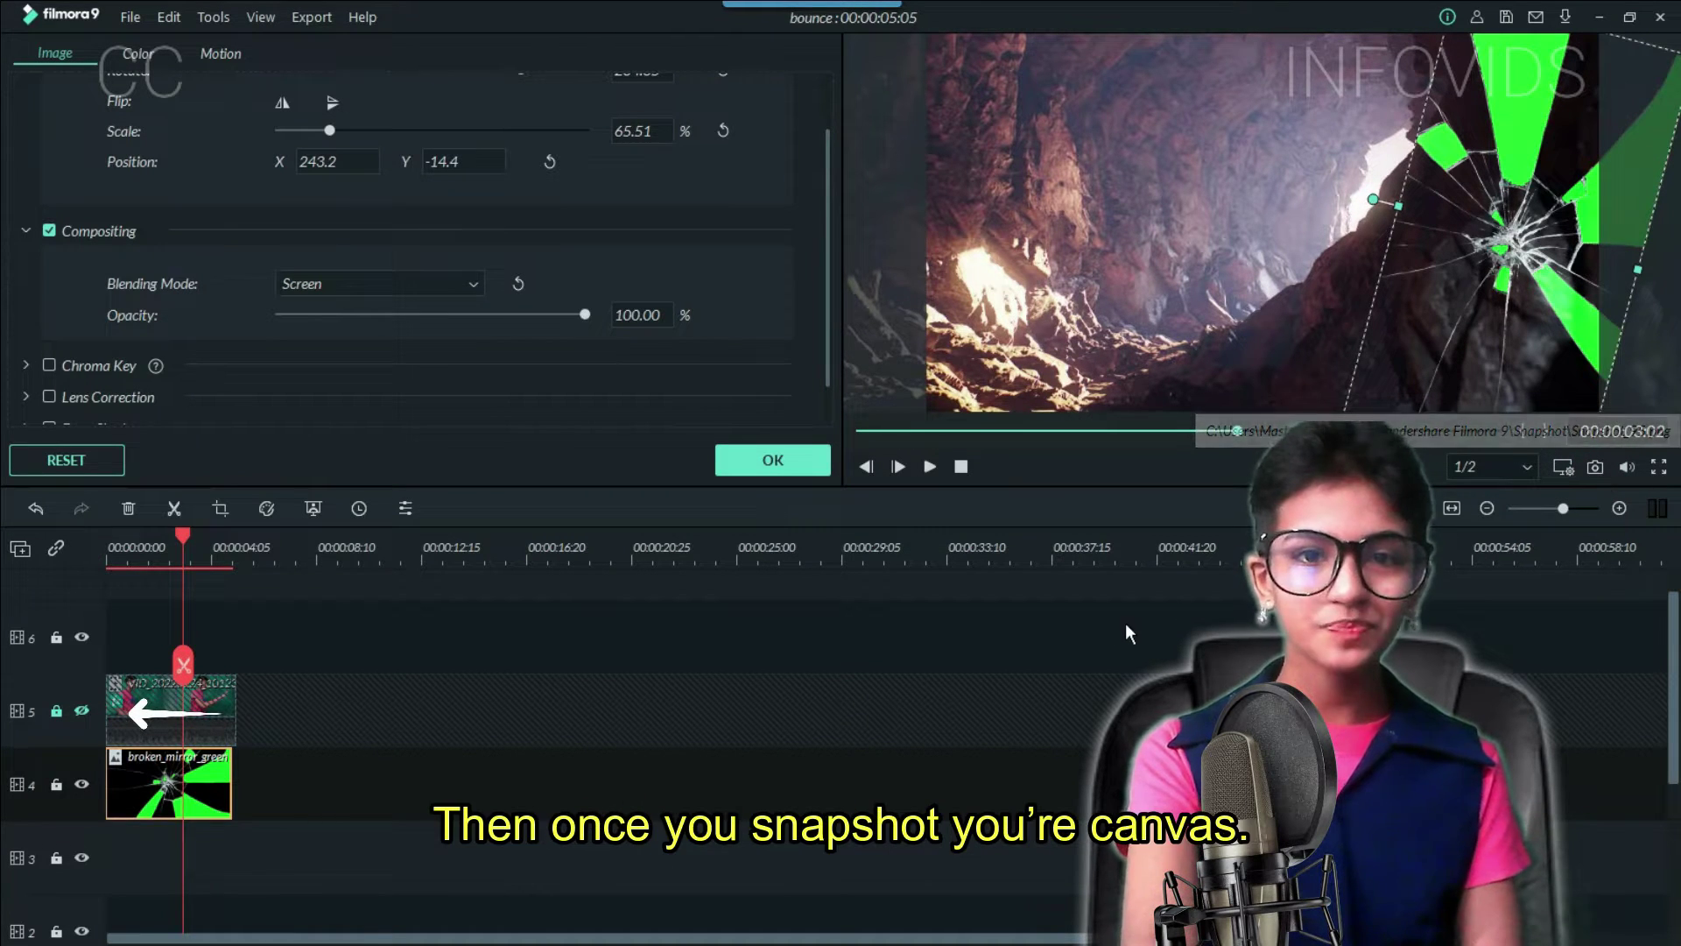
pyautogui.click(774, 462)
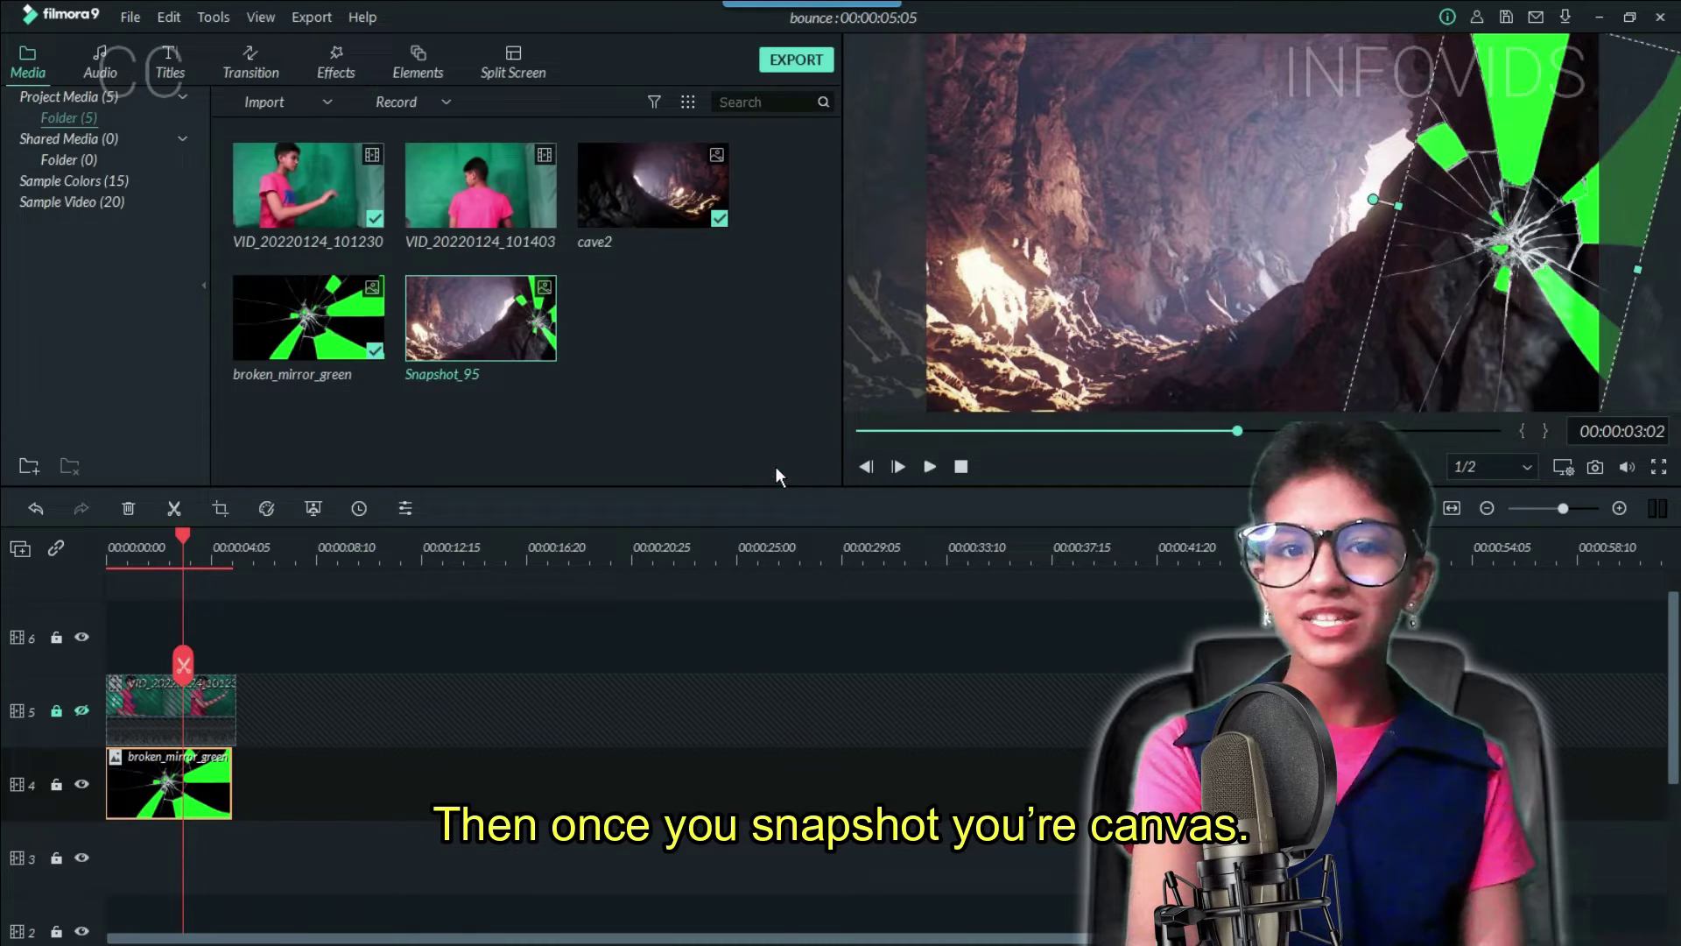
# Step: Delete the broken_mirror_green overlay clip from the timeline
pyautogui.click(685, 379)
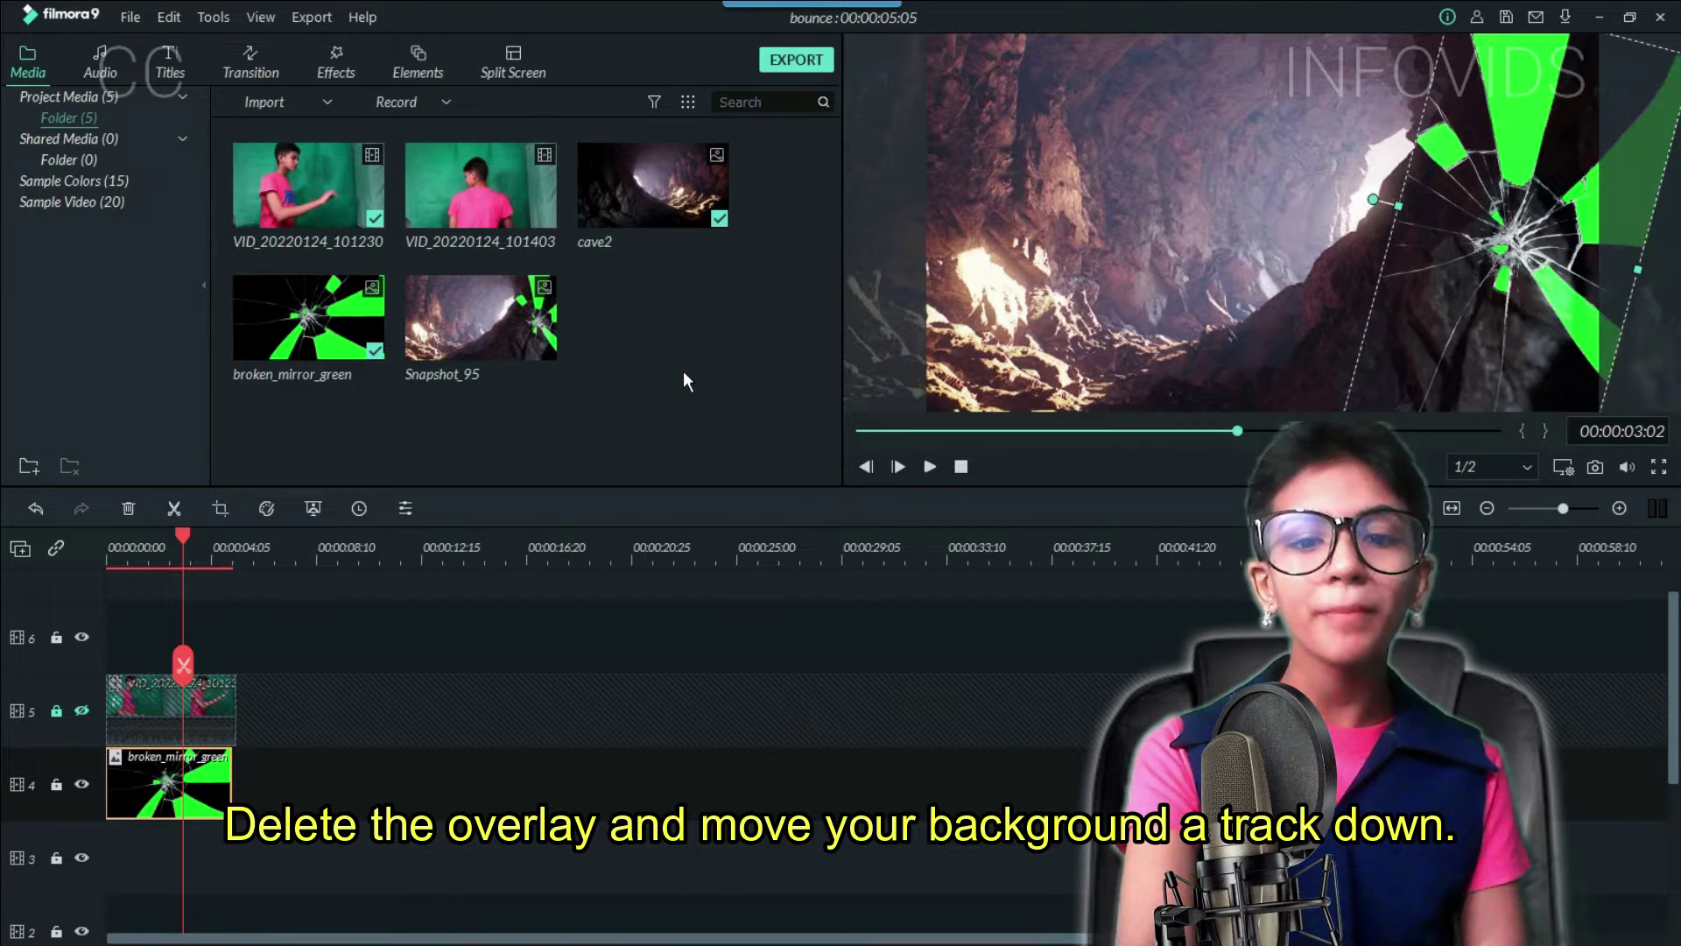
pyautogui.scroll(-1, 203, 758)
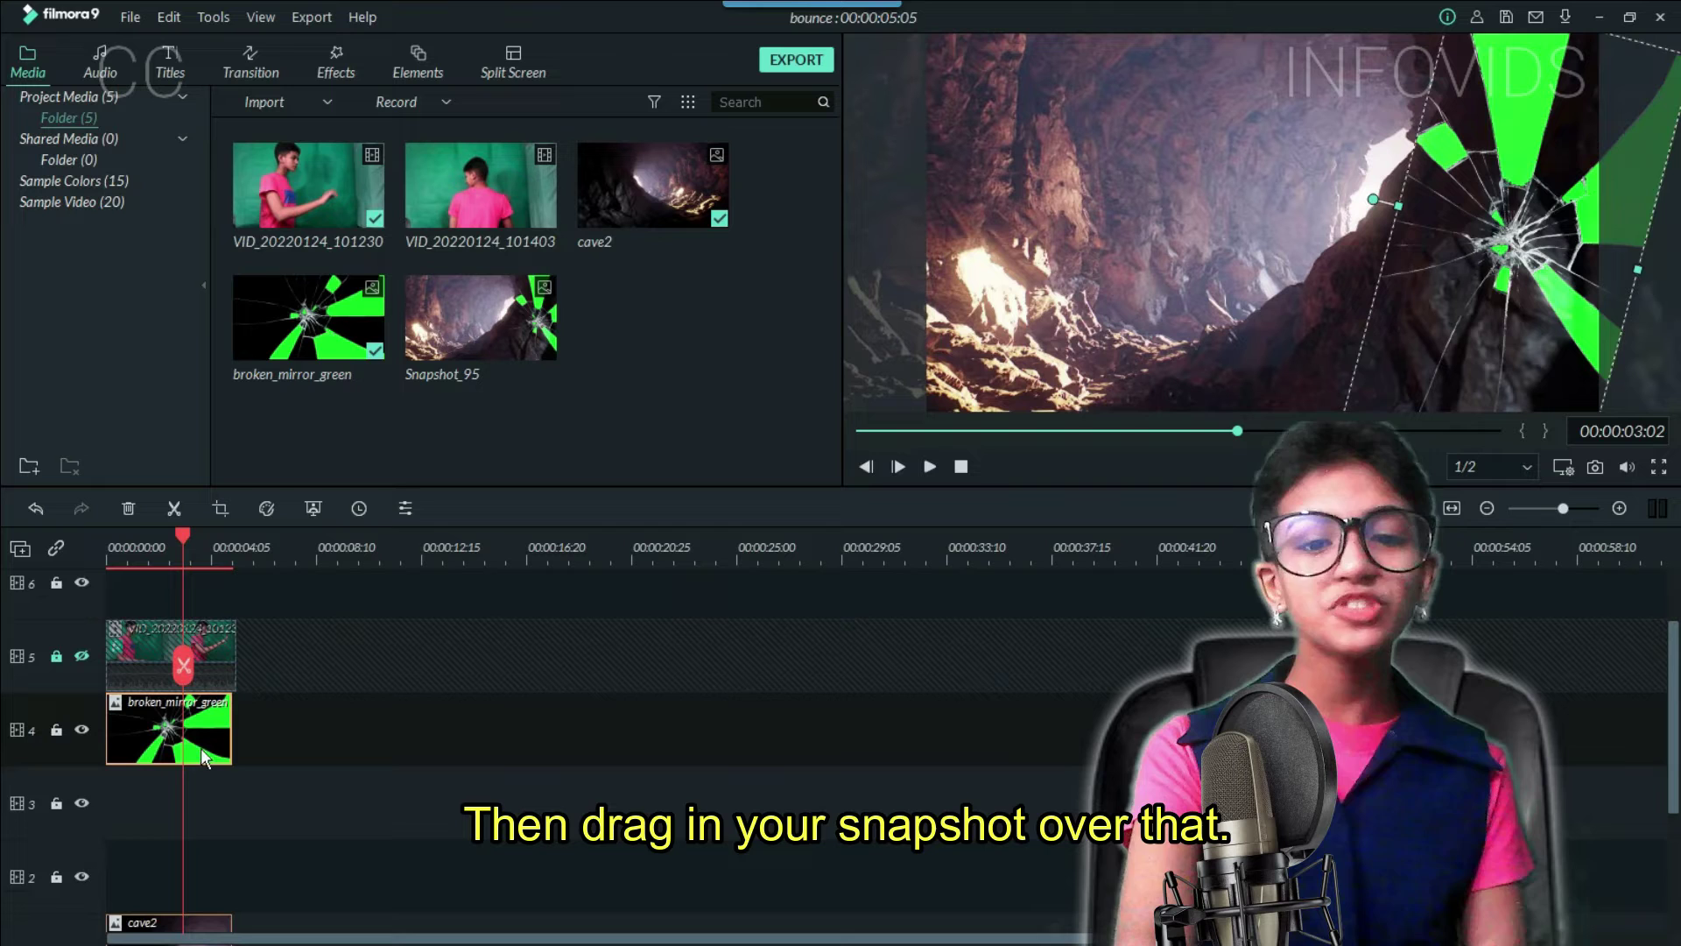
pyautogui.press('Delete')
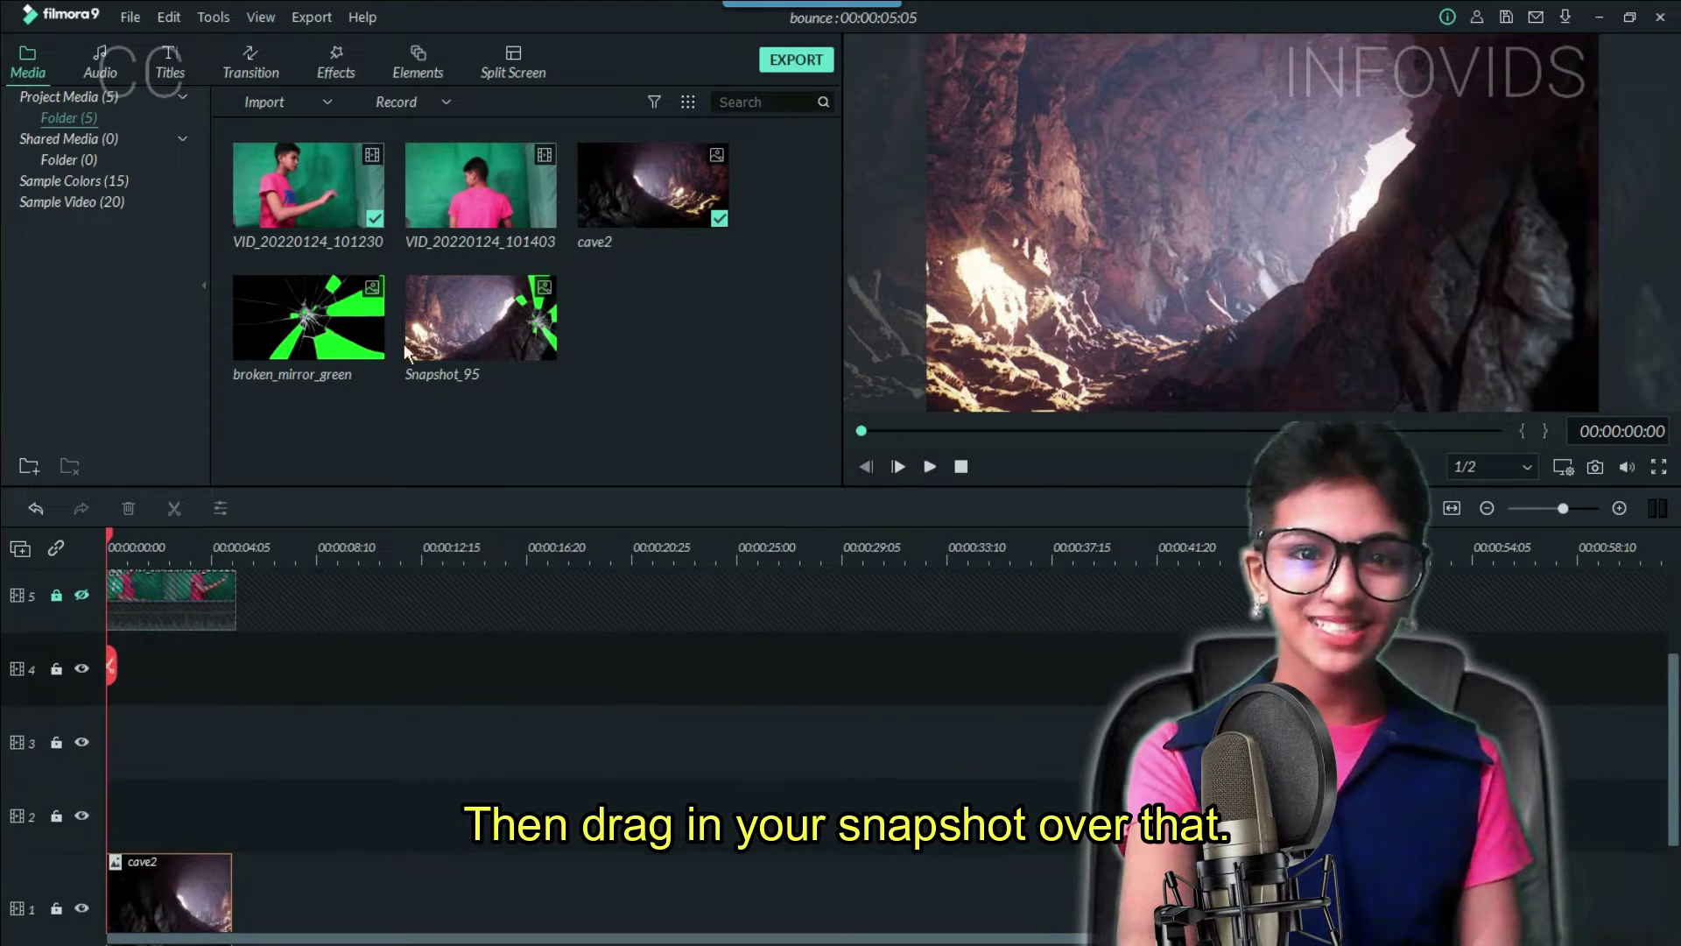
# Step: Place Snapshot_95 on track 3 with Chroma Key enabled, then copy the green-screen video clip
pyautogui.moveTo(438, 328); pyautogui.dragTo(93, 735)
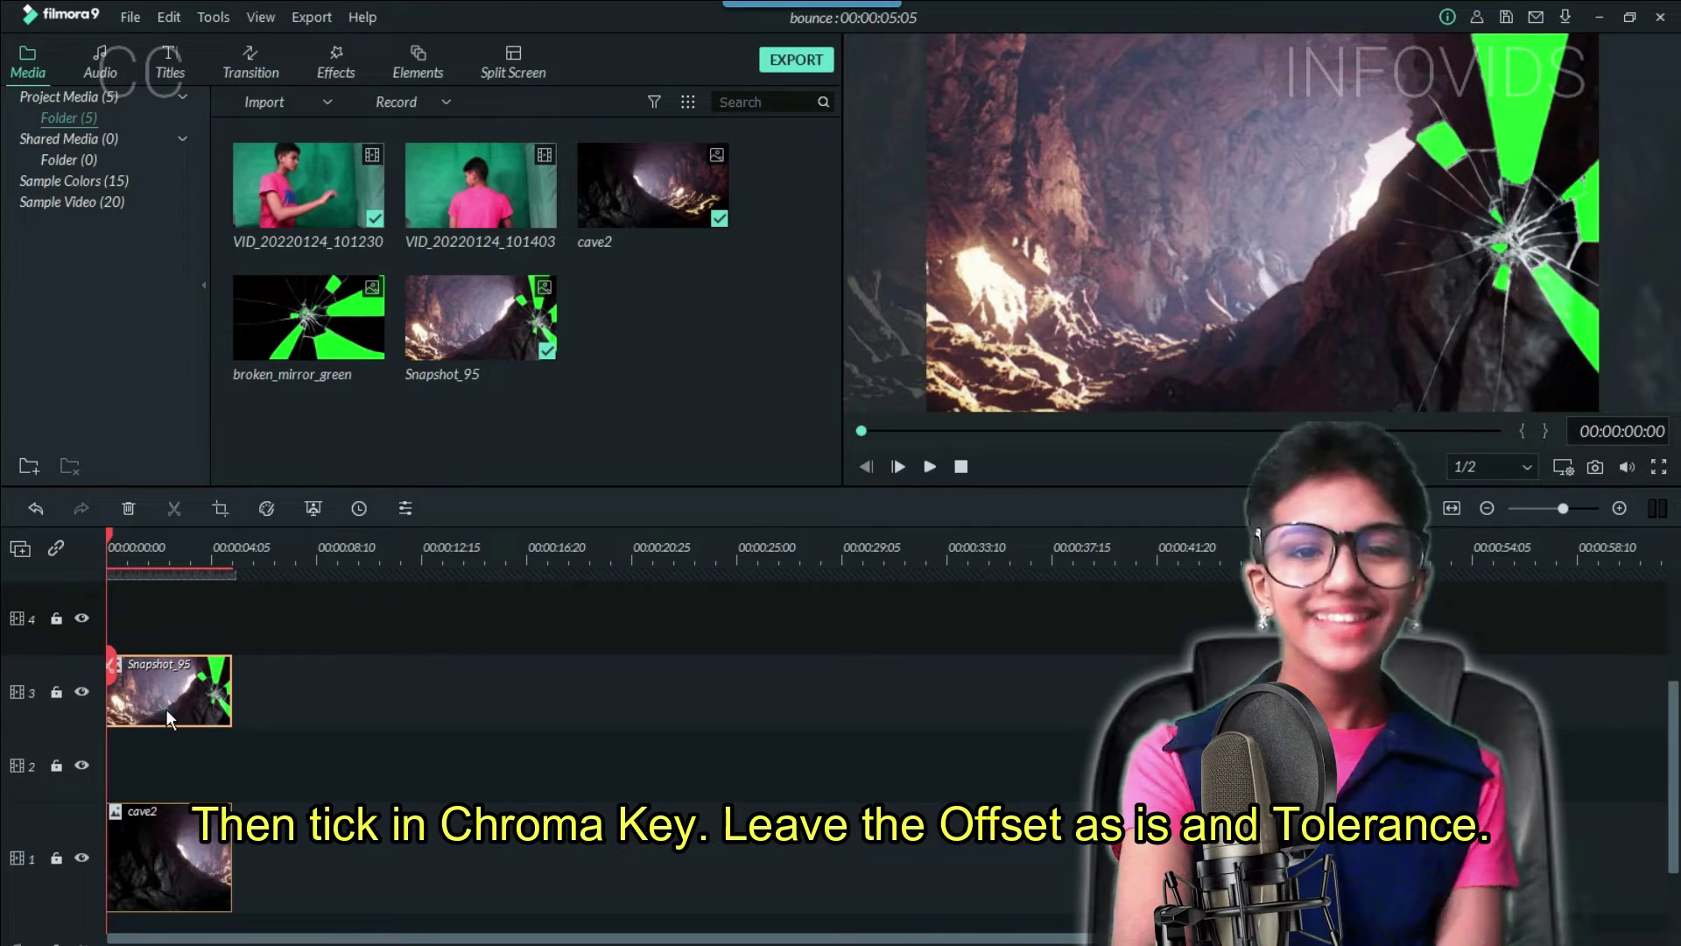
pyautogui.doubleClick(165, 707)
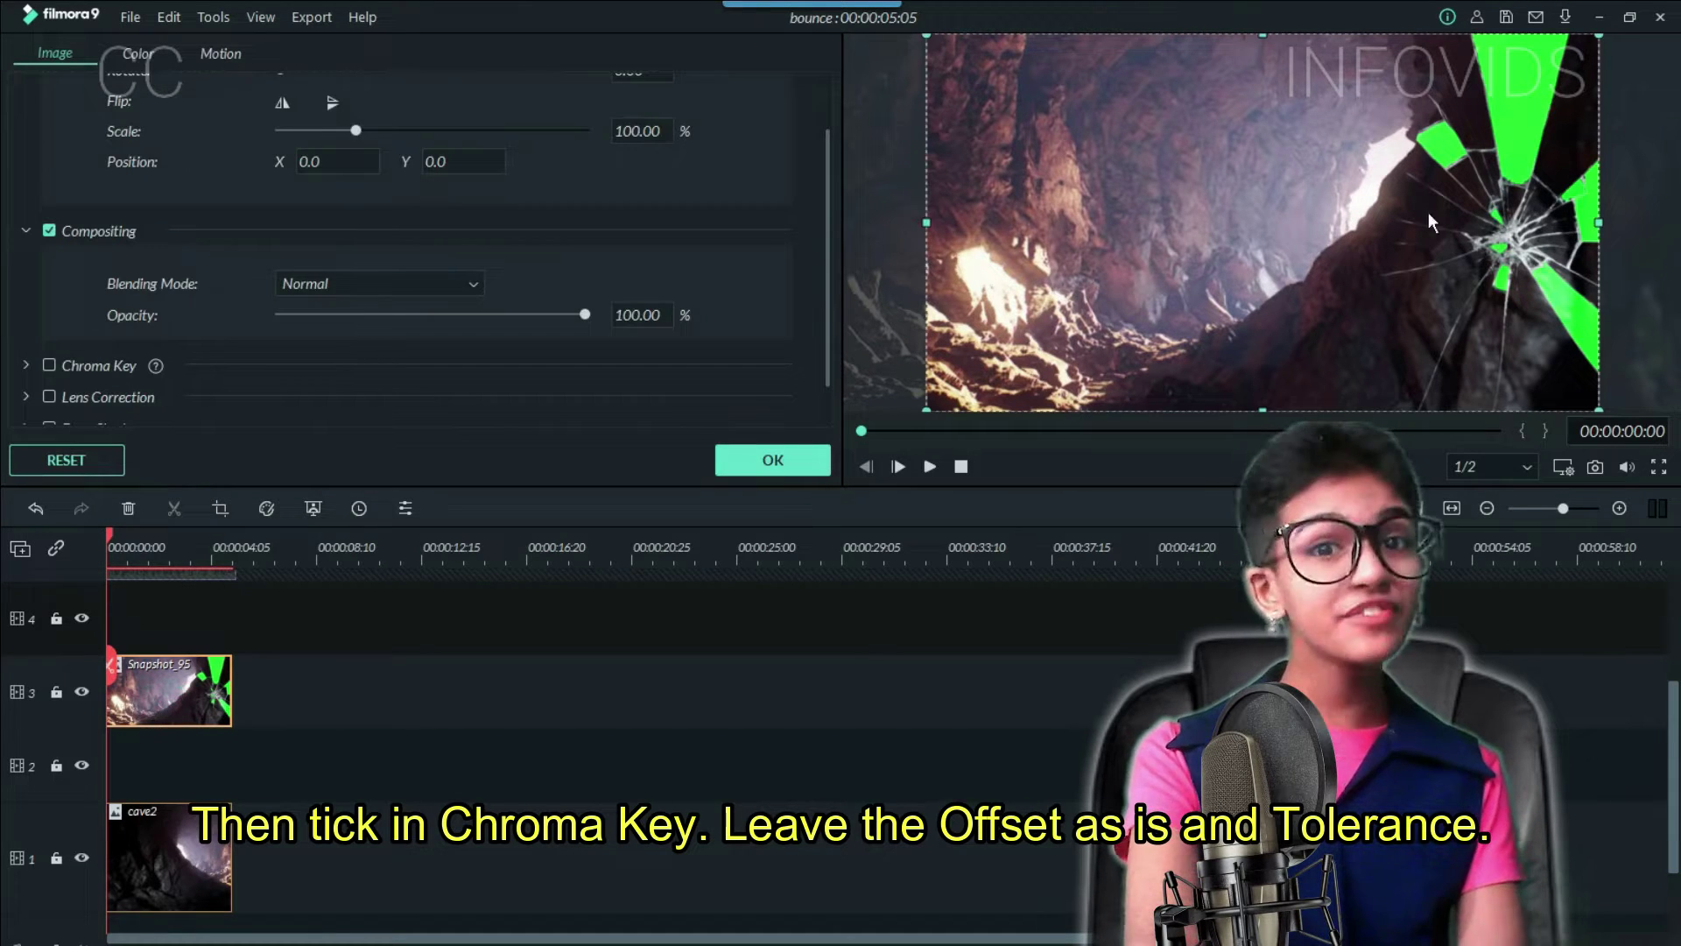
pyautogui.scroll(-1, 50, 315)
pyautogui.click(49, 318)
pyautogui.scroll(-1, 180, 350)
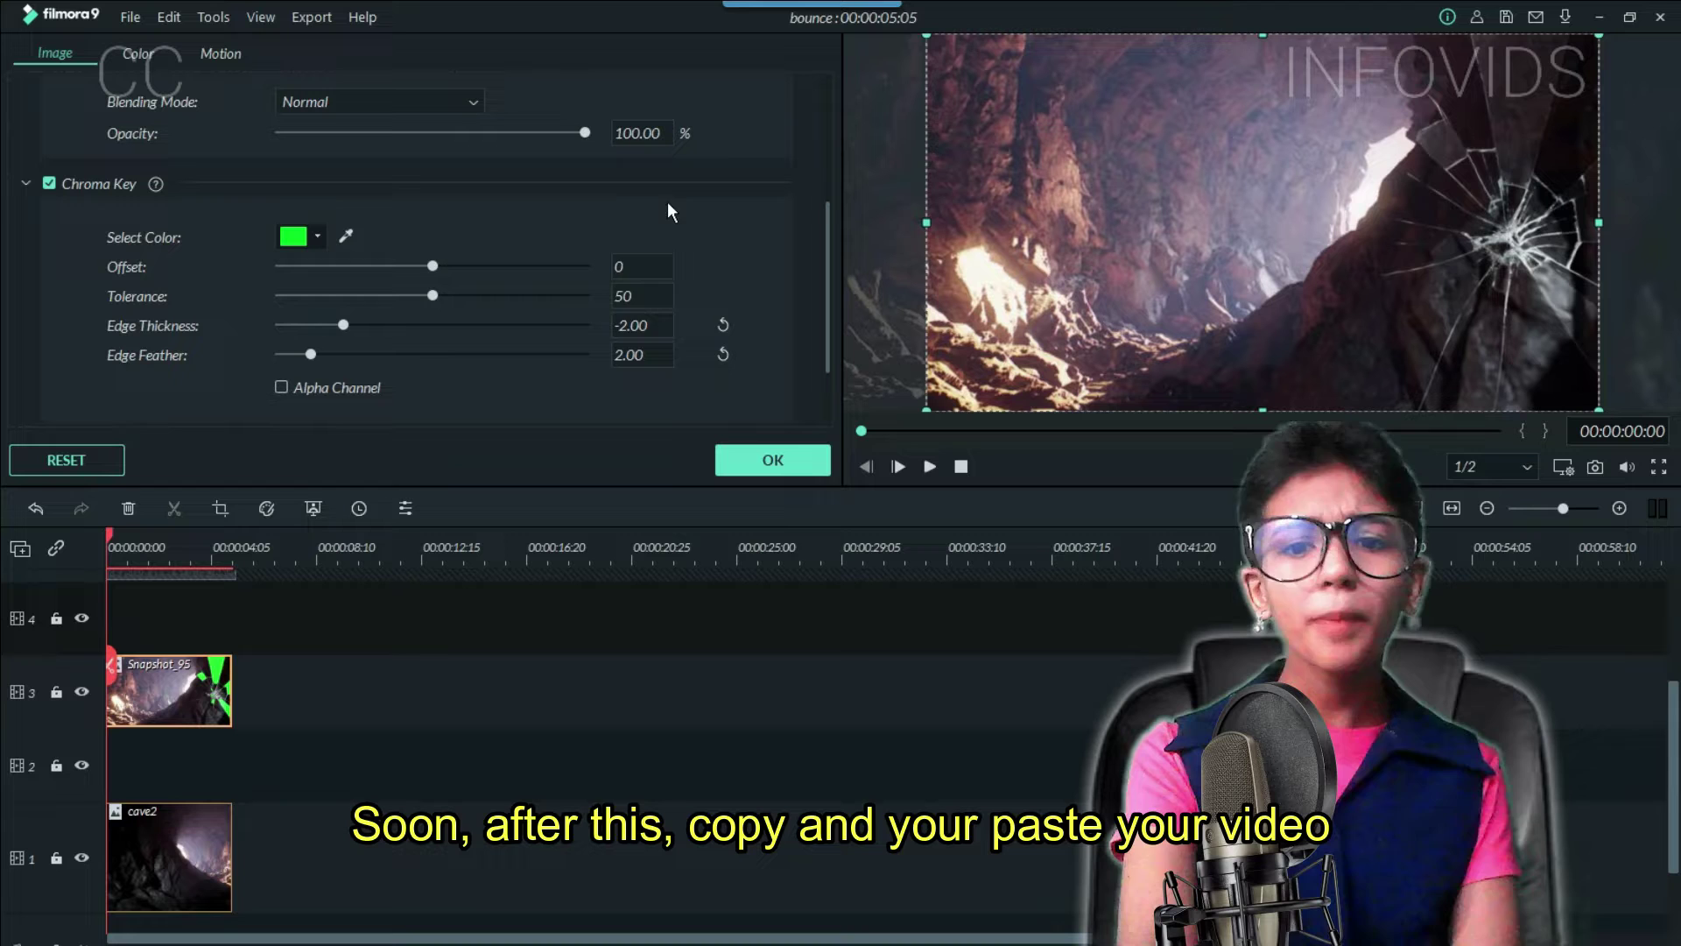
pyautogui.hotkey('ctrl', 'v')
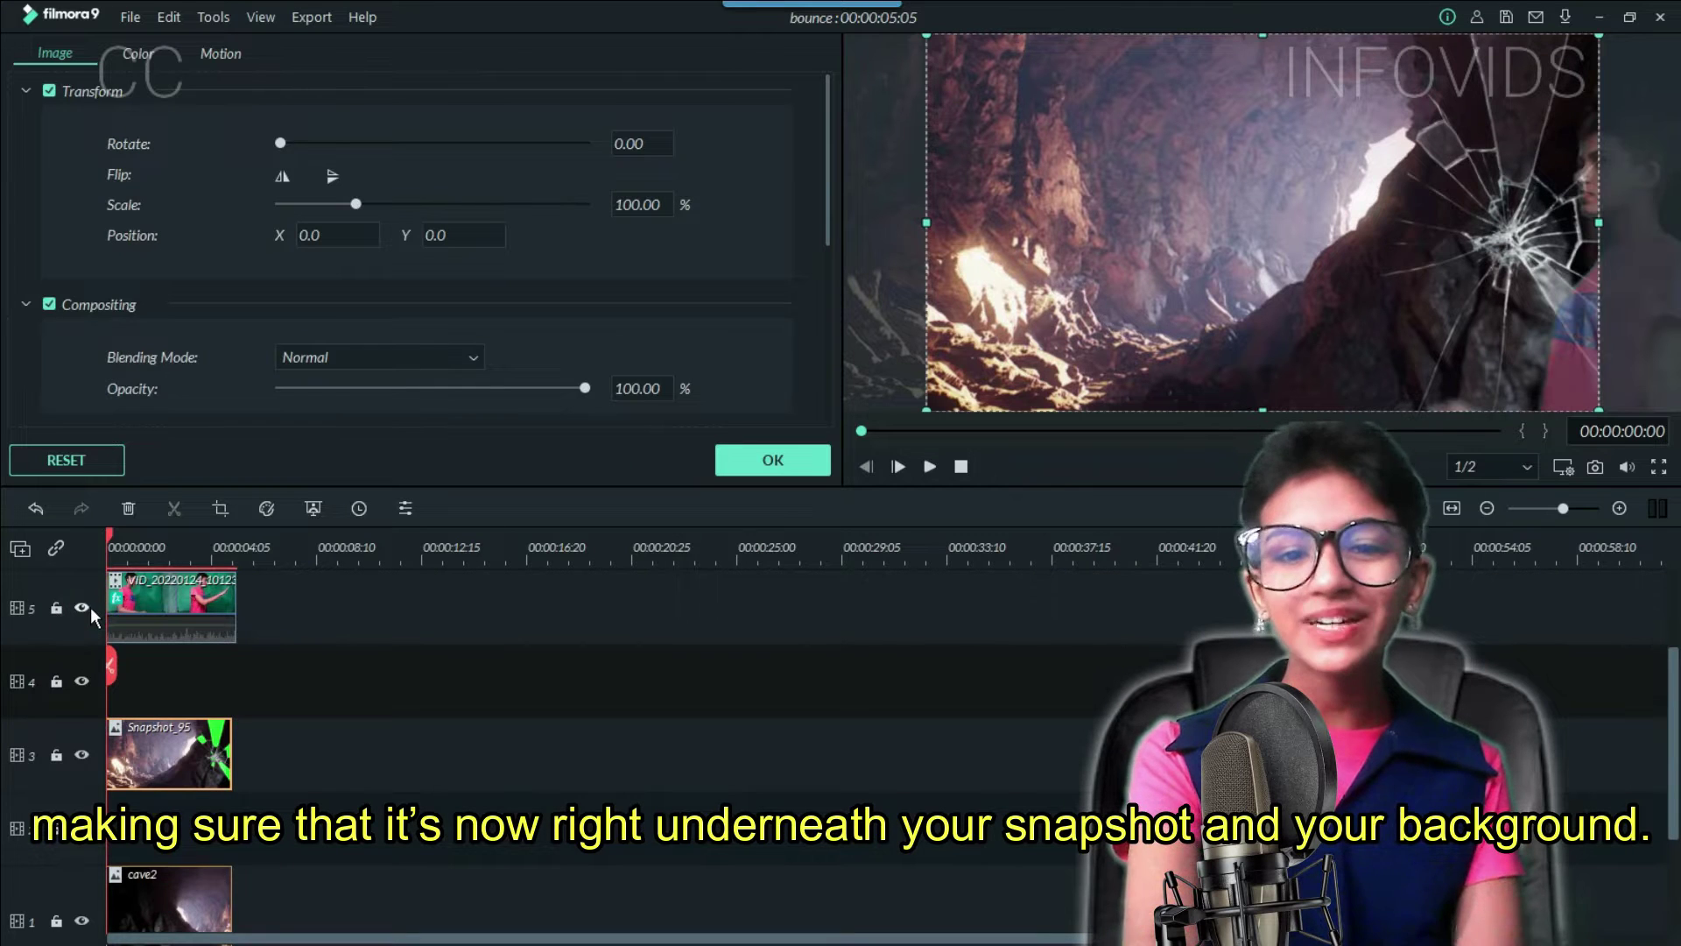
# Step: Move Snapshot_95 to track 4 and paste a video copy on track 3 showing the subject's face
pyautogui.click(162, 605)
pyautogui.moveTo(172, 723); pyautogui.dragTo(171, 652)
pyautogui.hotkey('ctrl', 'v')
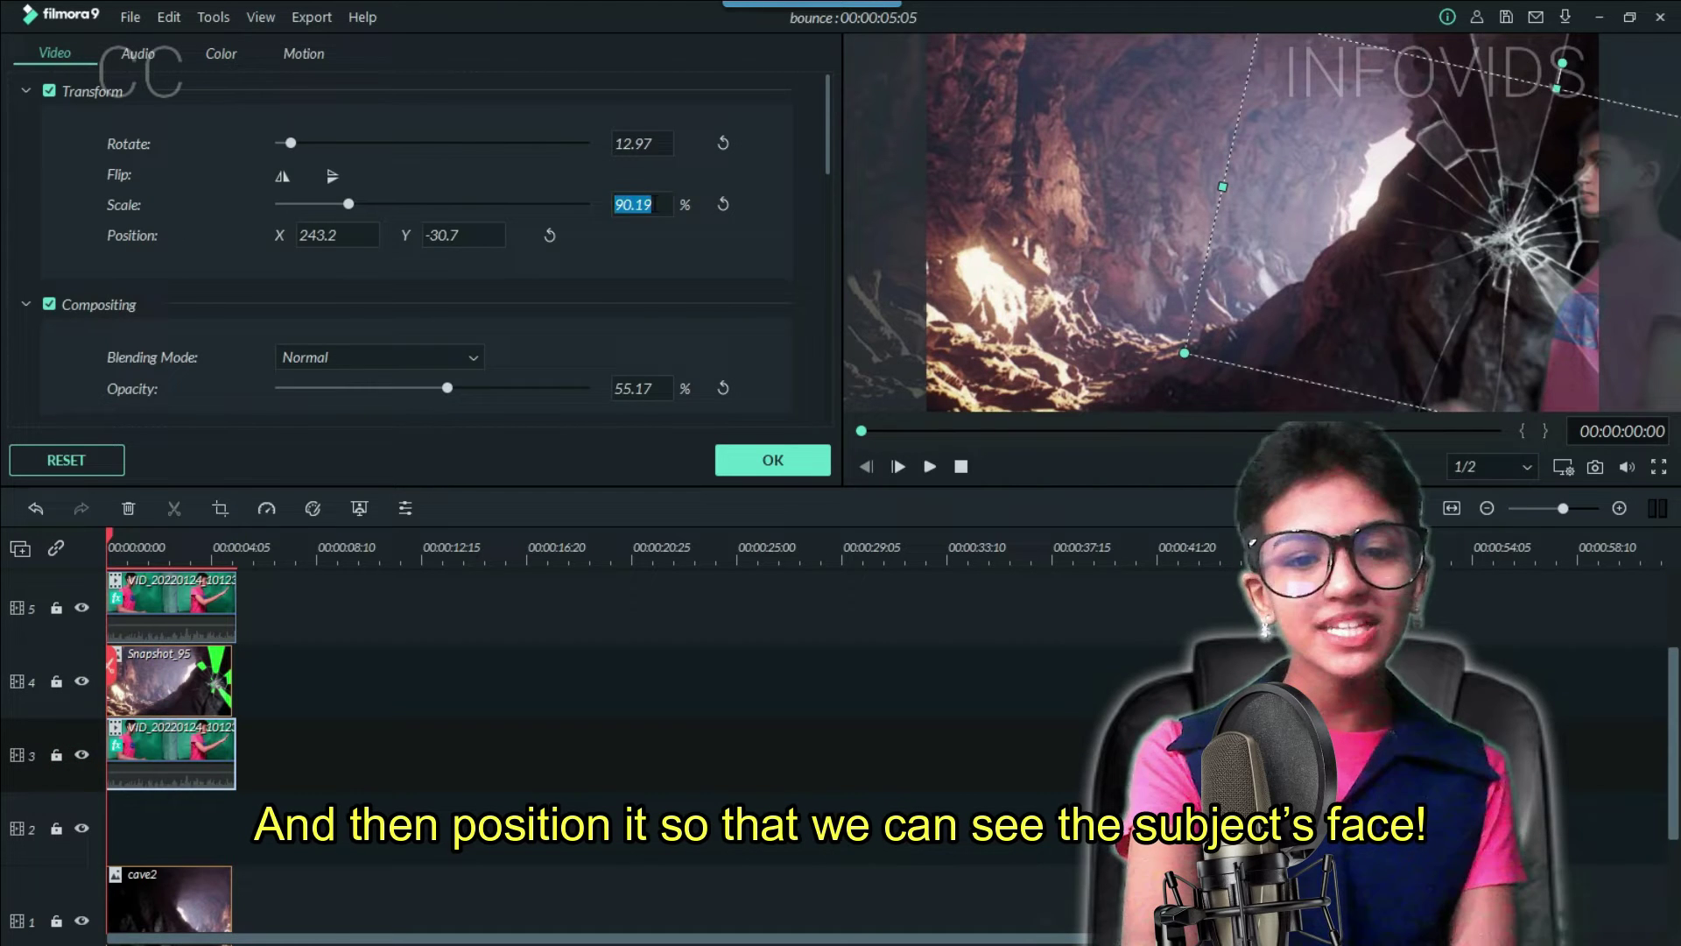
pyautogui.moveTo(1541, 175)
pyautogui.mouseDown()
pyautogui.moveTo(1519, 179)
pyautogui.moveTo(1617, 172)
pyautogui.moveTo(1543, 176)
pyautogui.mouseUp()
# Step: Adjust the clip's Opacity value and select the cave2 background clip
pyautogui.moveTo(131, 536); pyautogui.dragTo(170, 536)
pyautogui.doubleClick(632, 388)
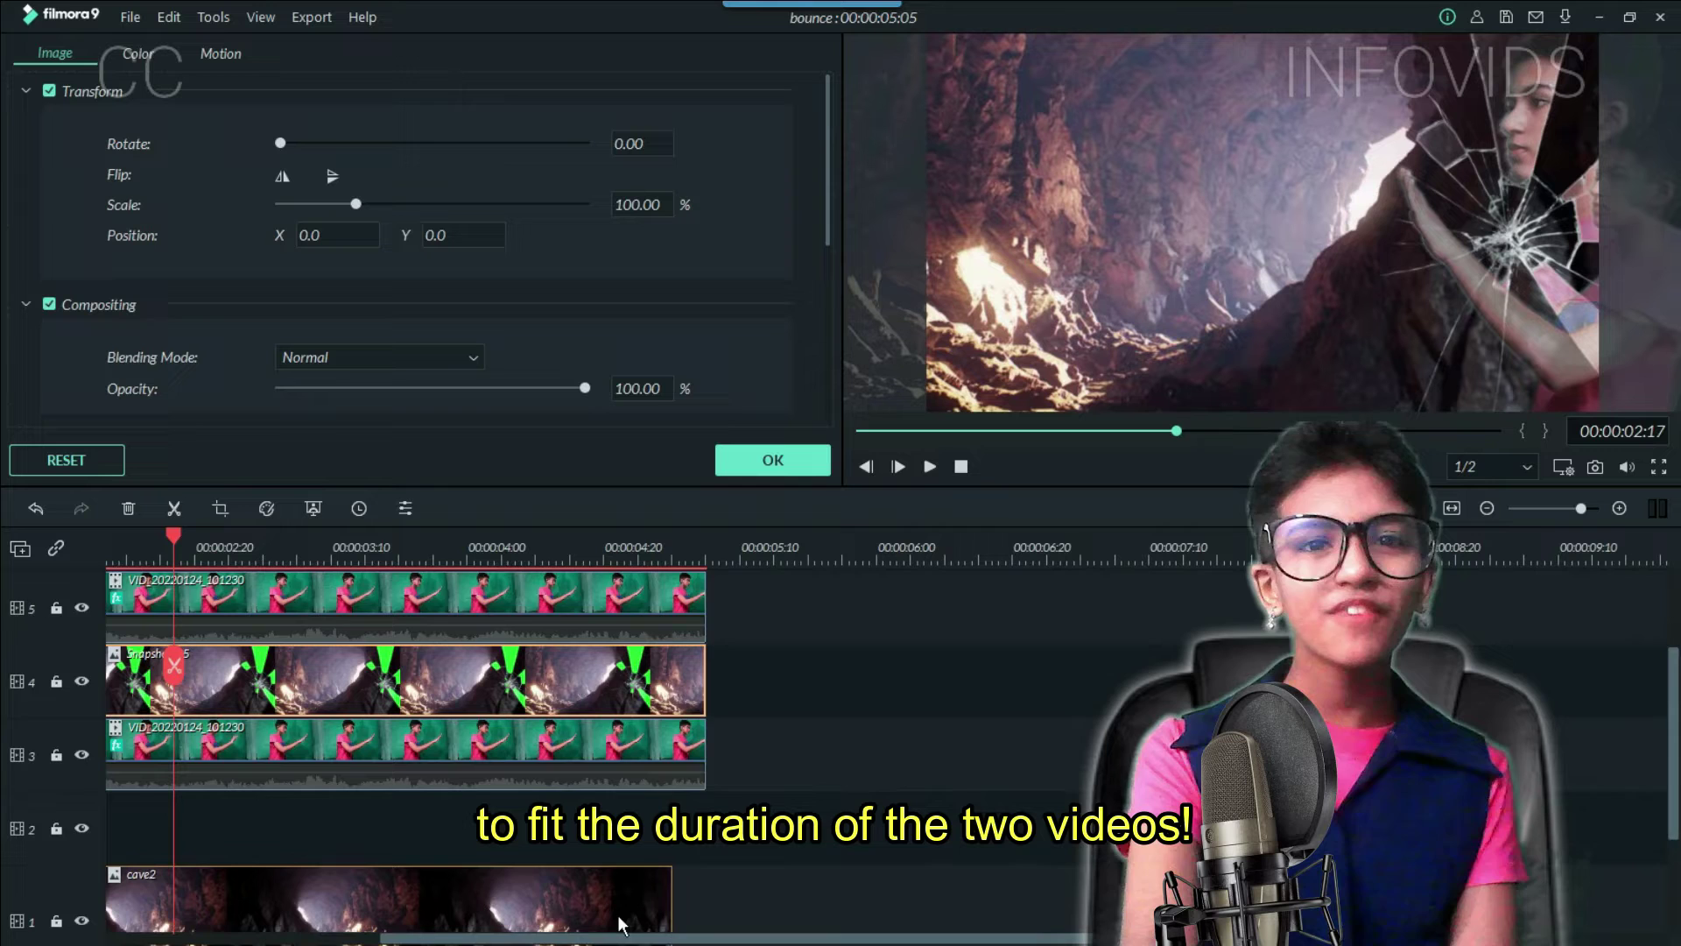
pyautogui.scroll(-1, 619, 924)
pyautogui.click(638, 856)
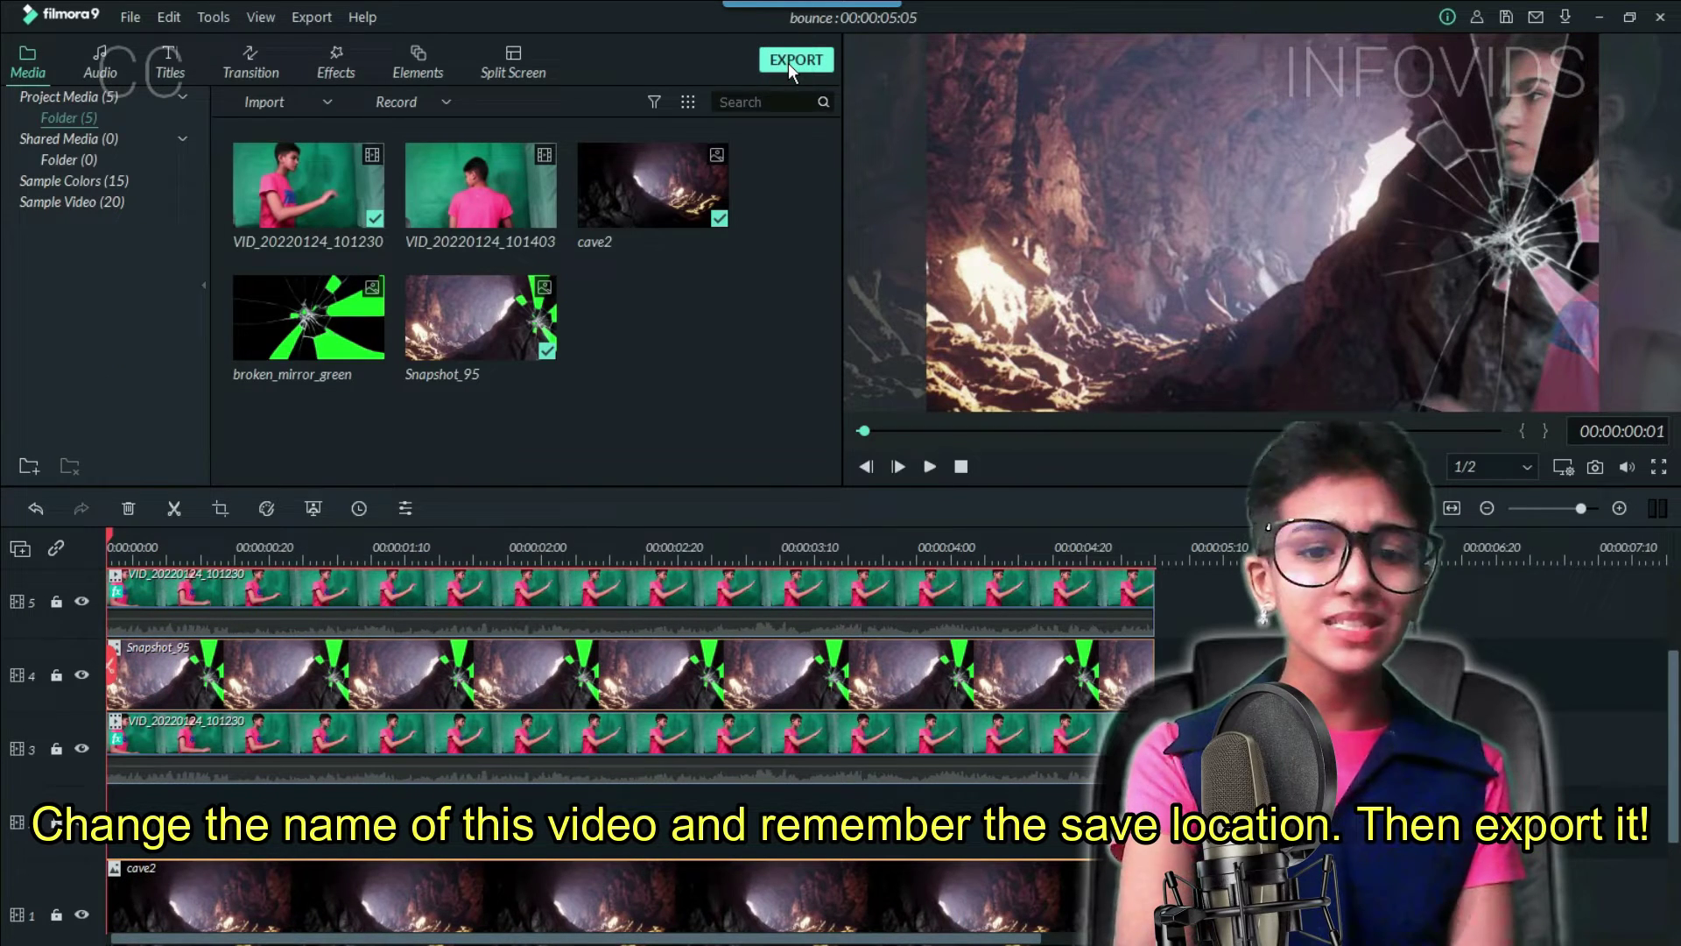
# Step: Export the composition as an MP4 file named 'bounce'
pyautogui.click(788, 63)
pyautogui.hotkey('ctrl', 'a')
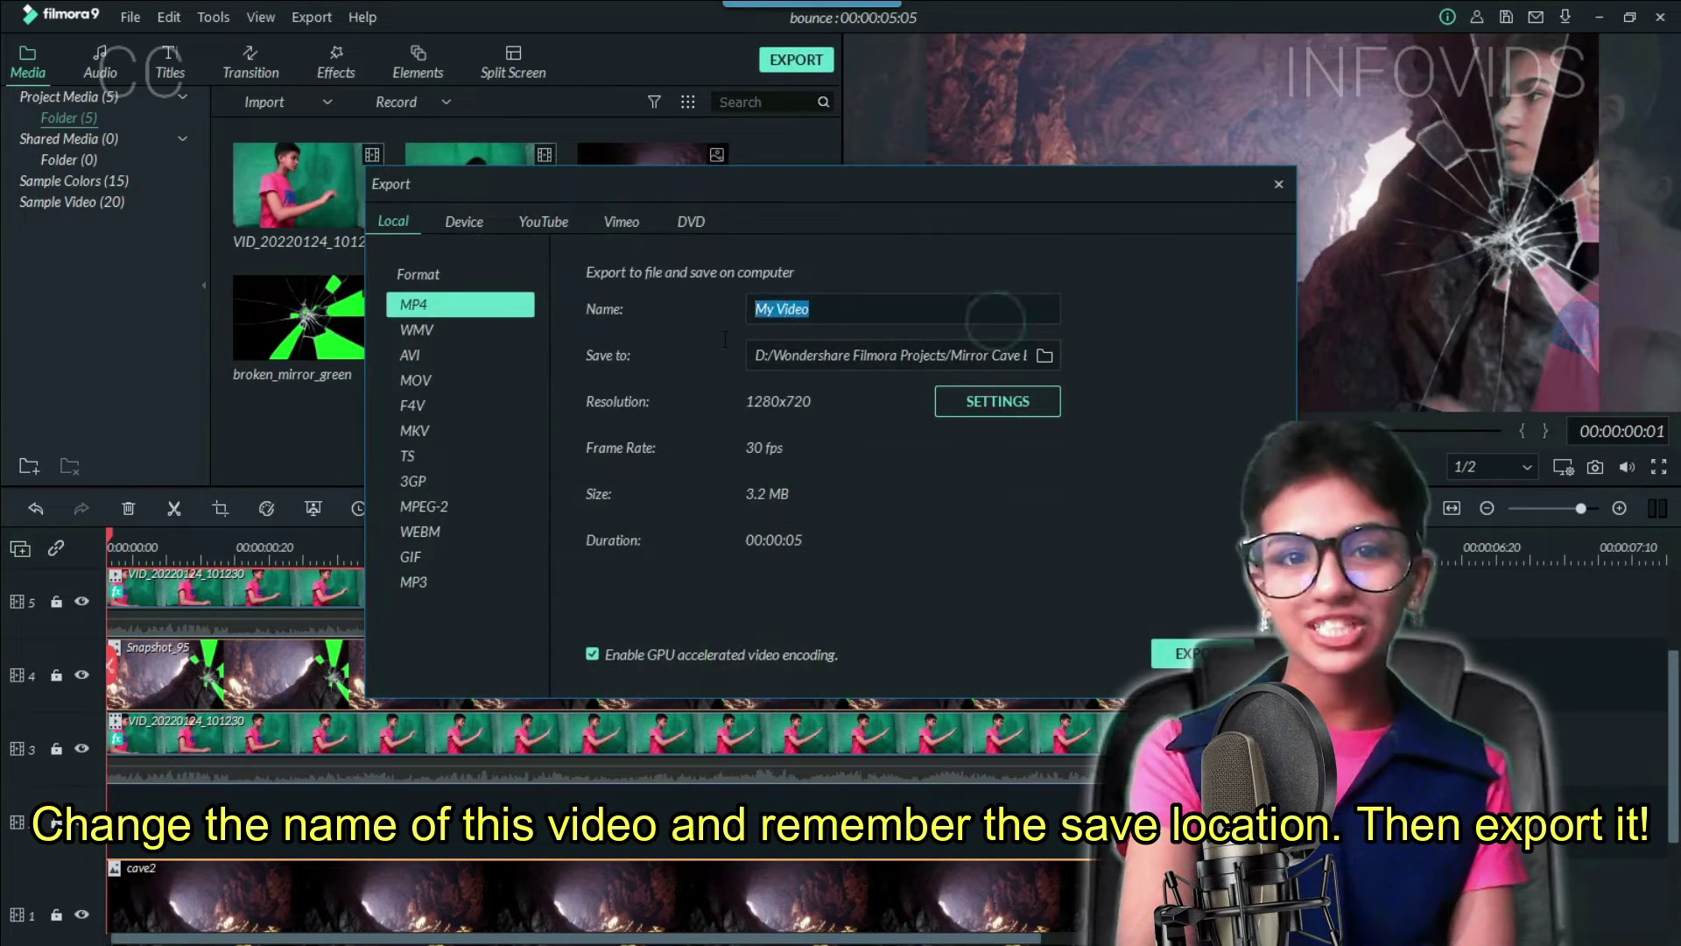
pyautogui.write('bounce')
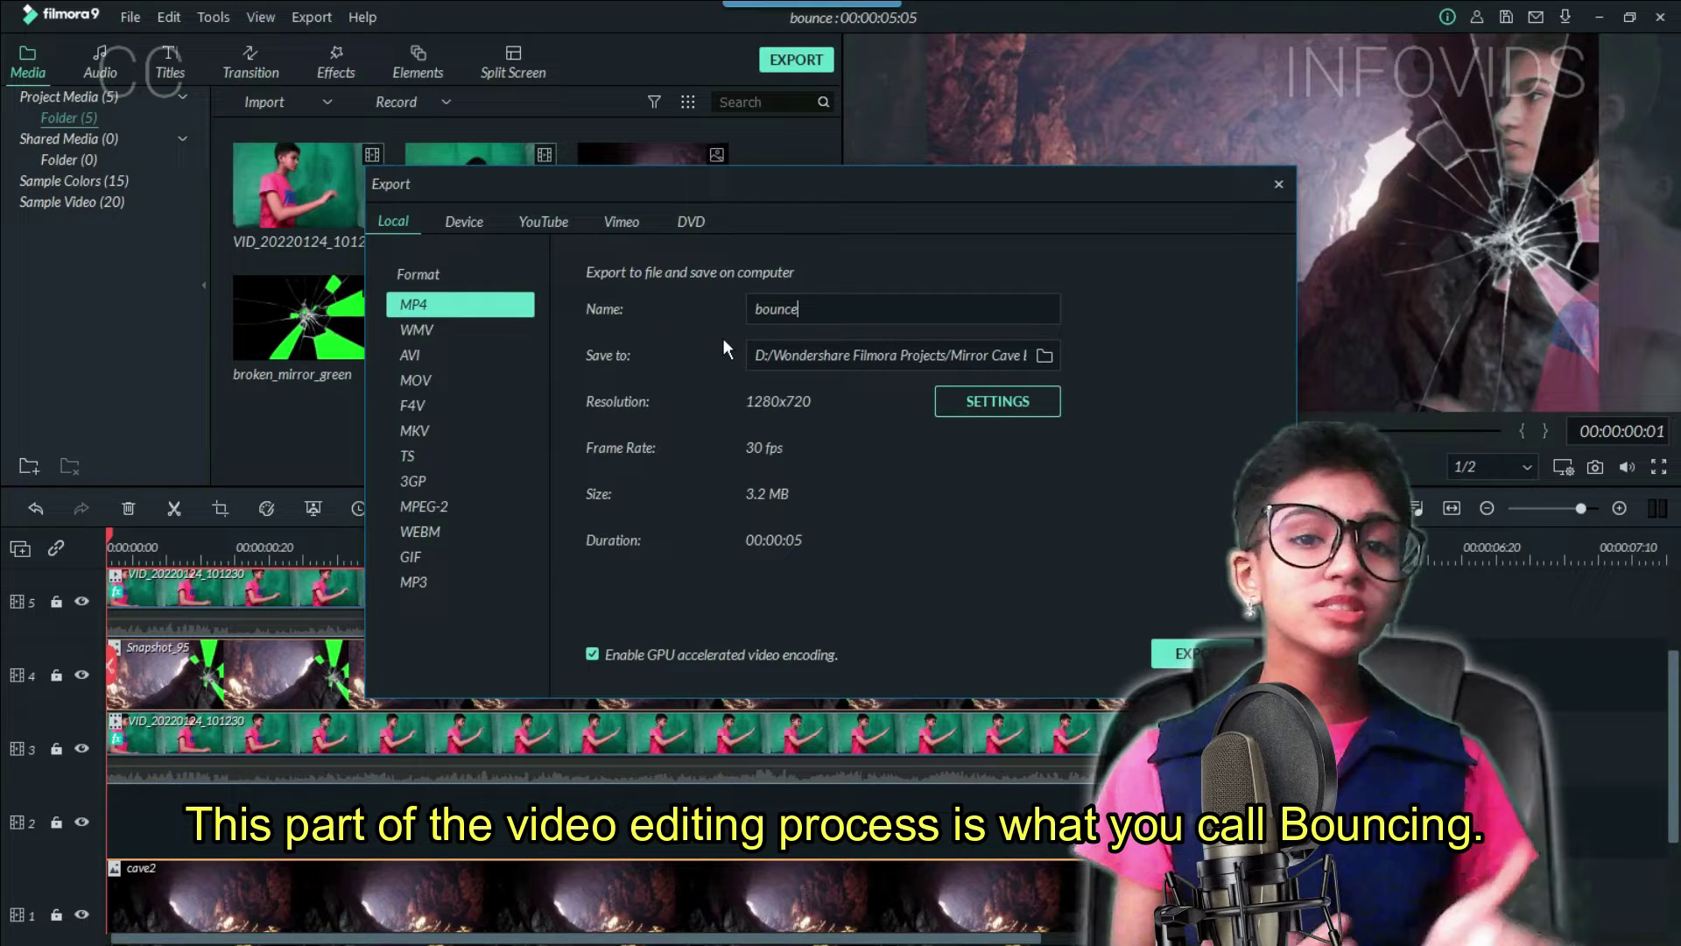
pyautogui.click(1191, 653)
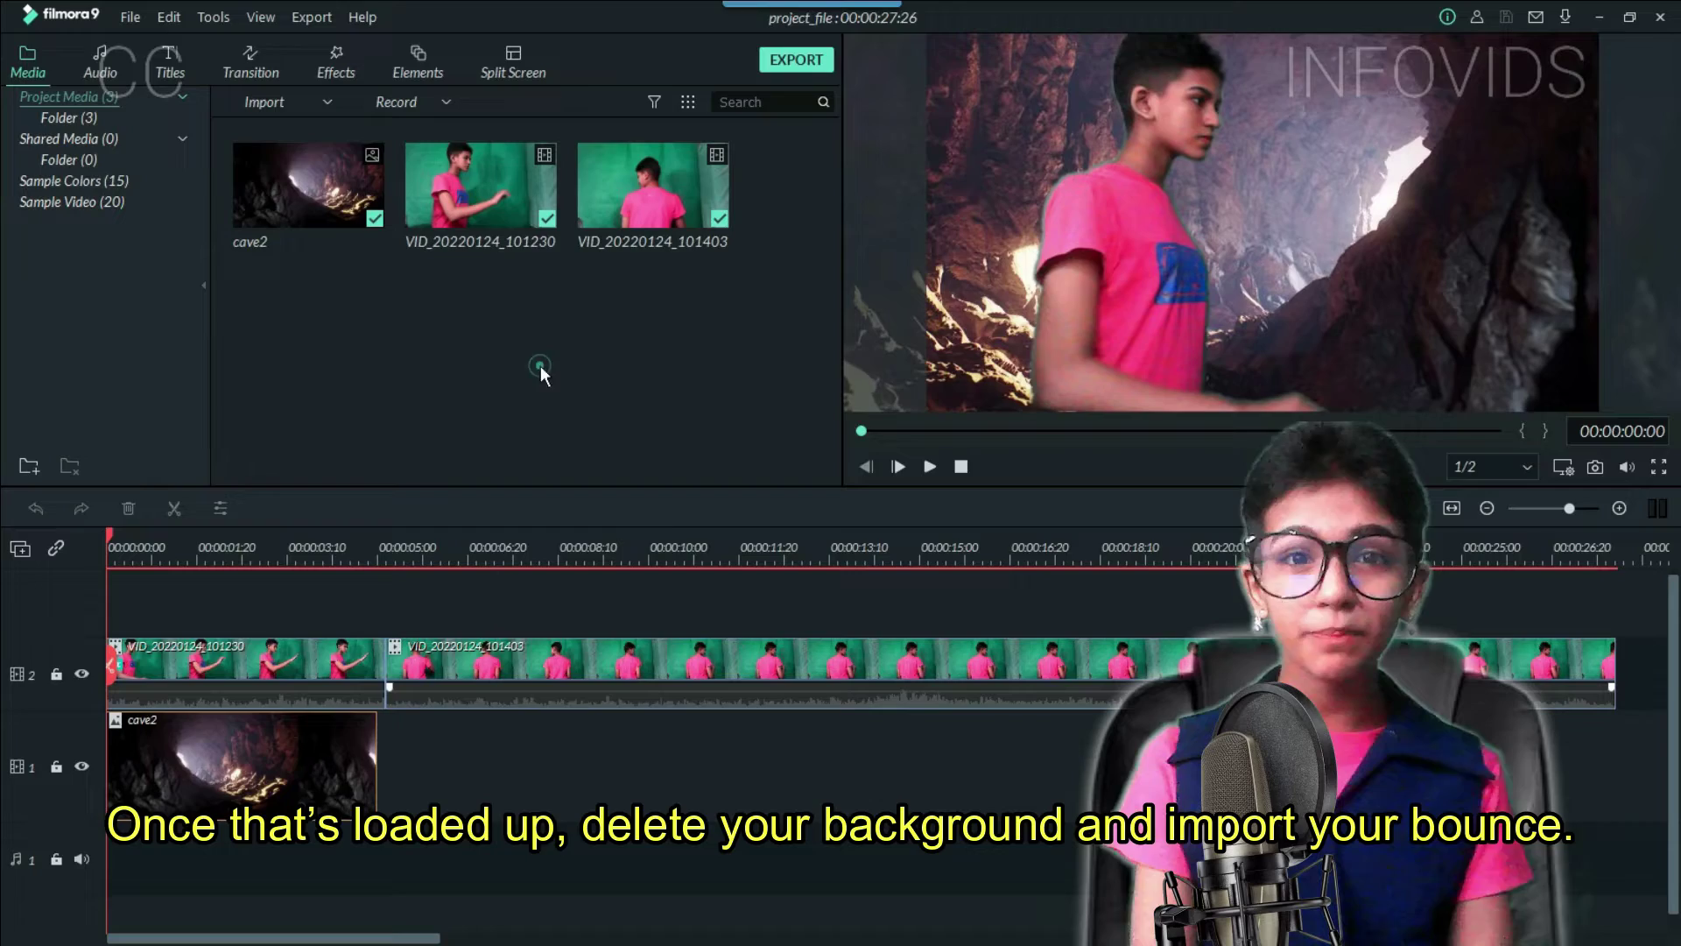
# Step: Import bounce.mp4 and place it at the start of track 2 beneath the raised first video
pyautogui.doubleClick(539, 366)
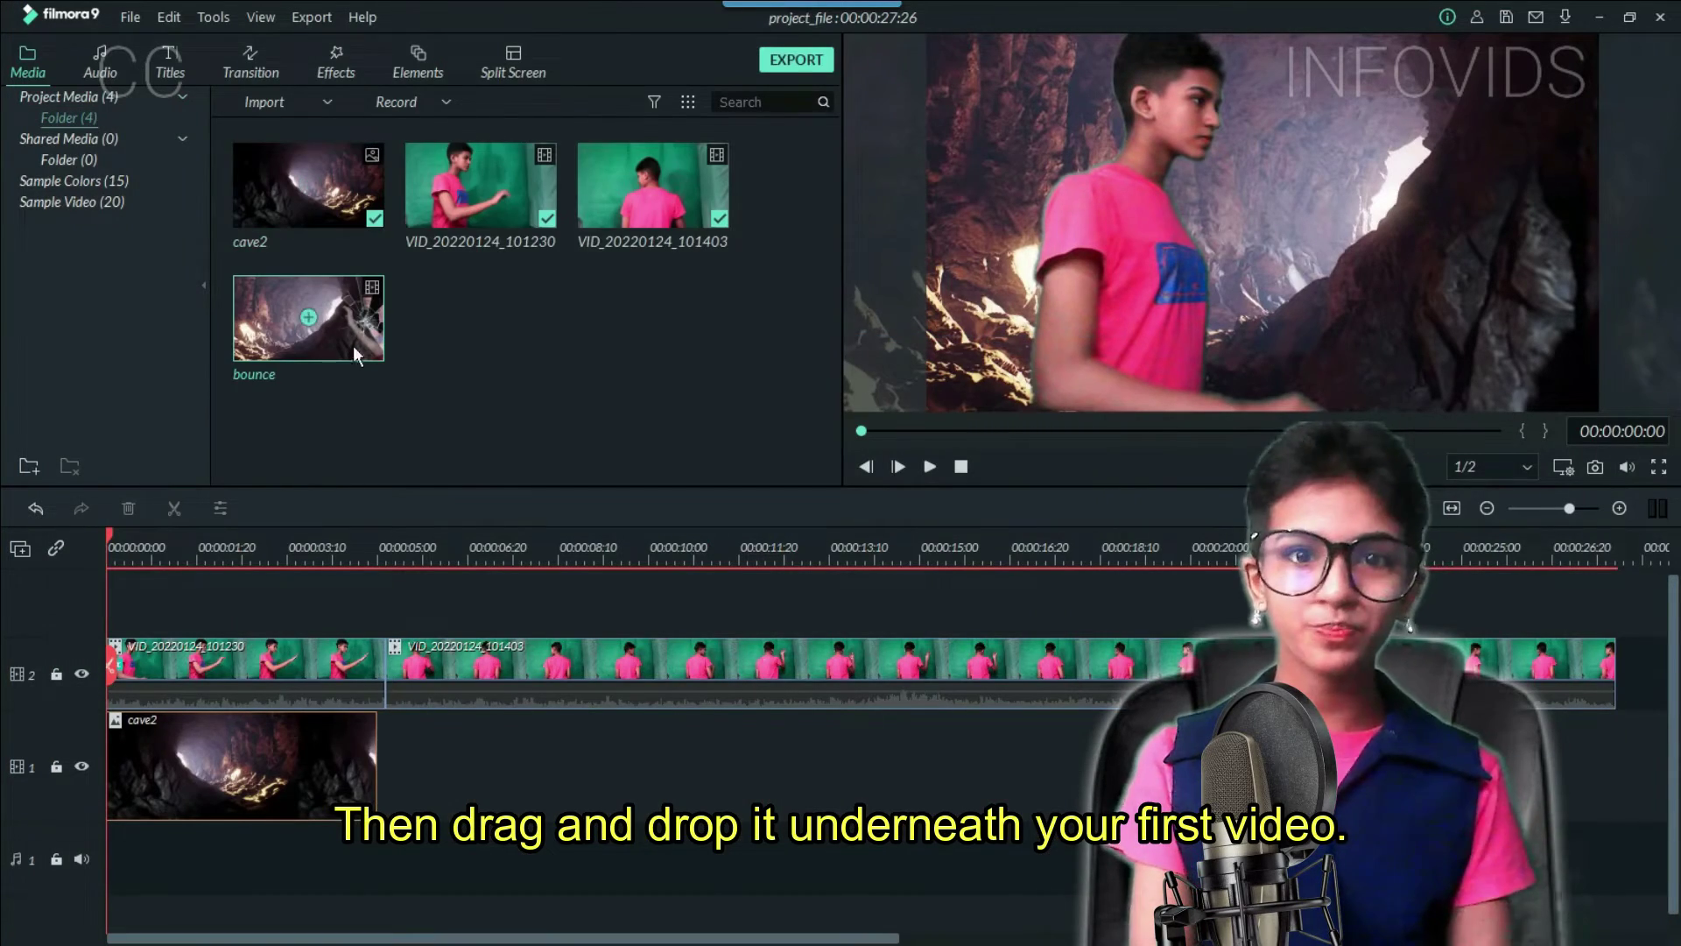
pyautogui.moveTo(312, 665); pyautogui.dragTo(327, 627)
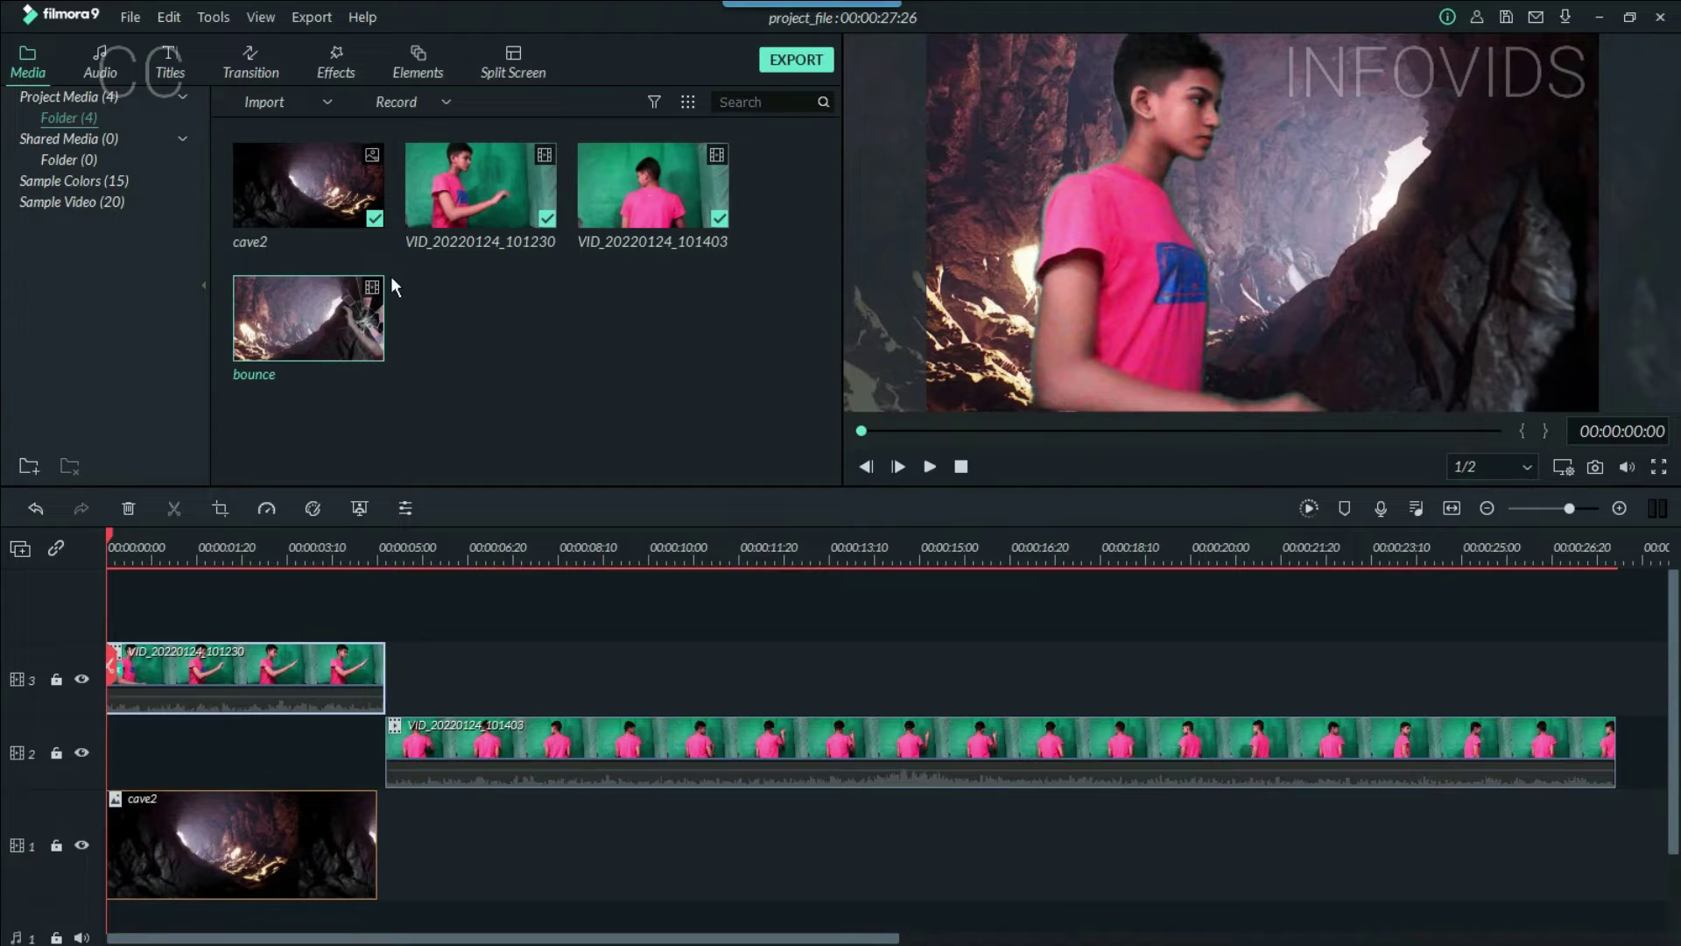
pyautogui.moveTo(364, 323); pyautogui.dragTo(112, 755)
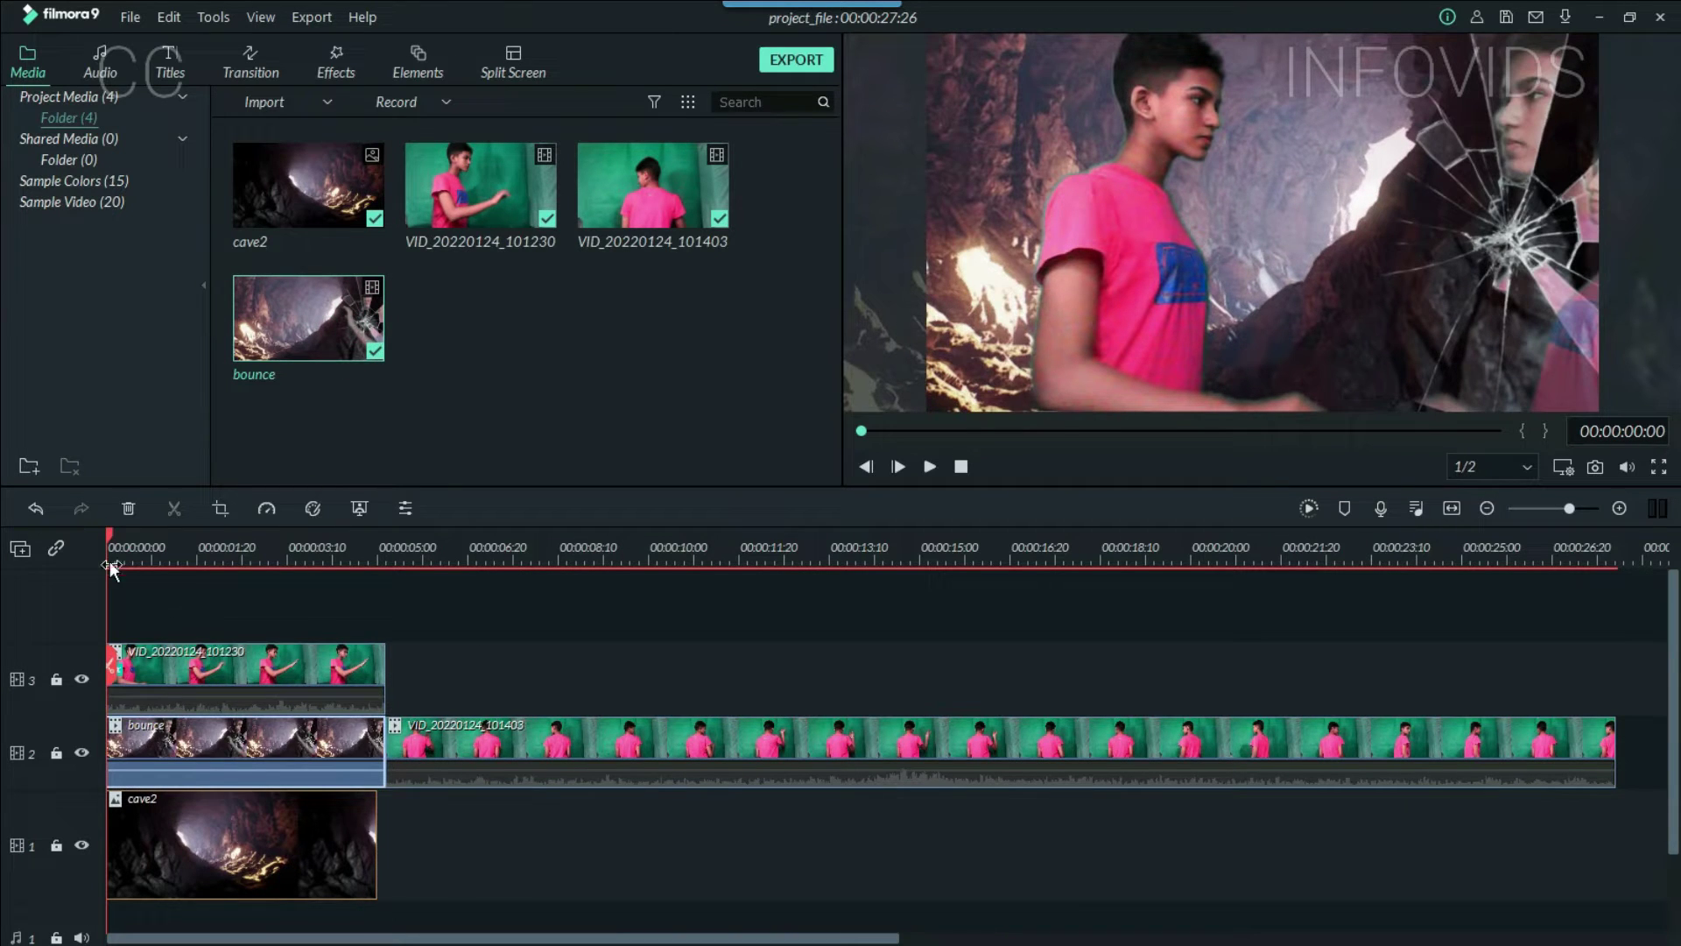
# Step: Find where the hands meet and split the bounce and cave2 clips there with Ctrl+B
pyautogui.moveTo(109, 533); pyautogui.dragTo(187, 551)
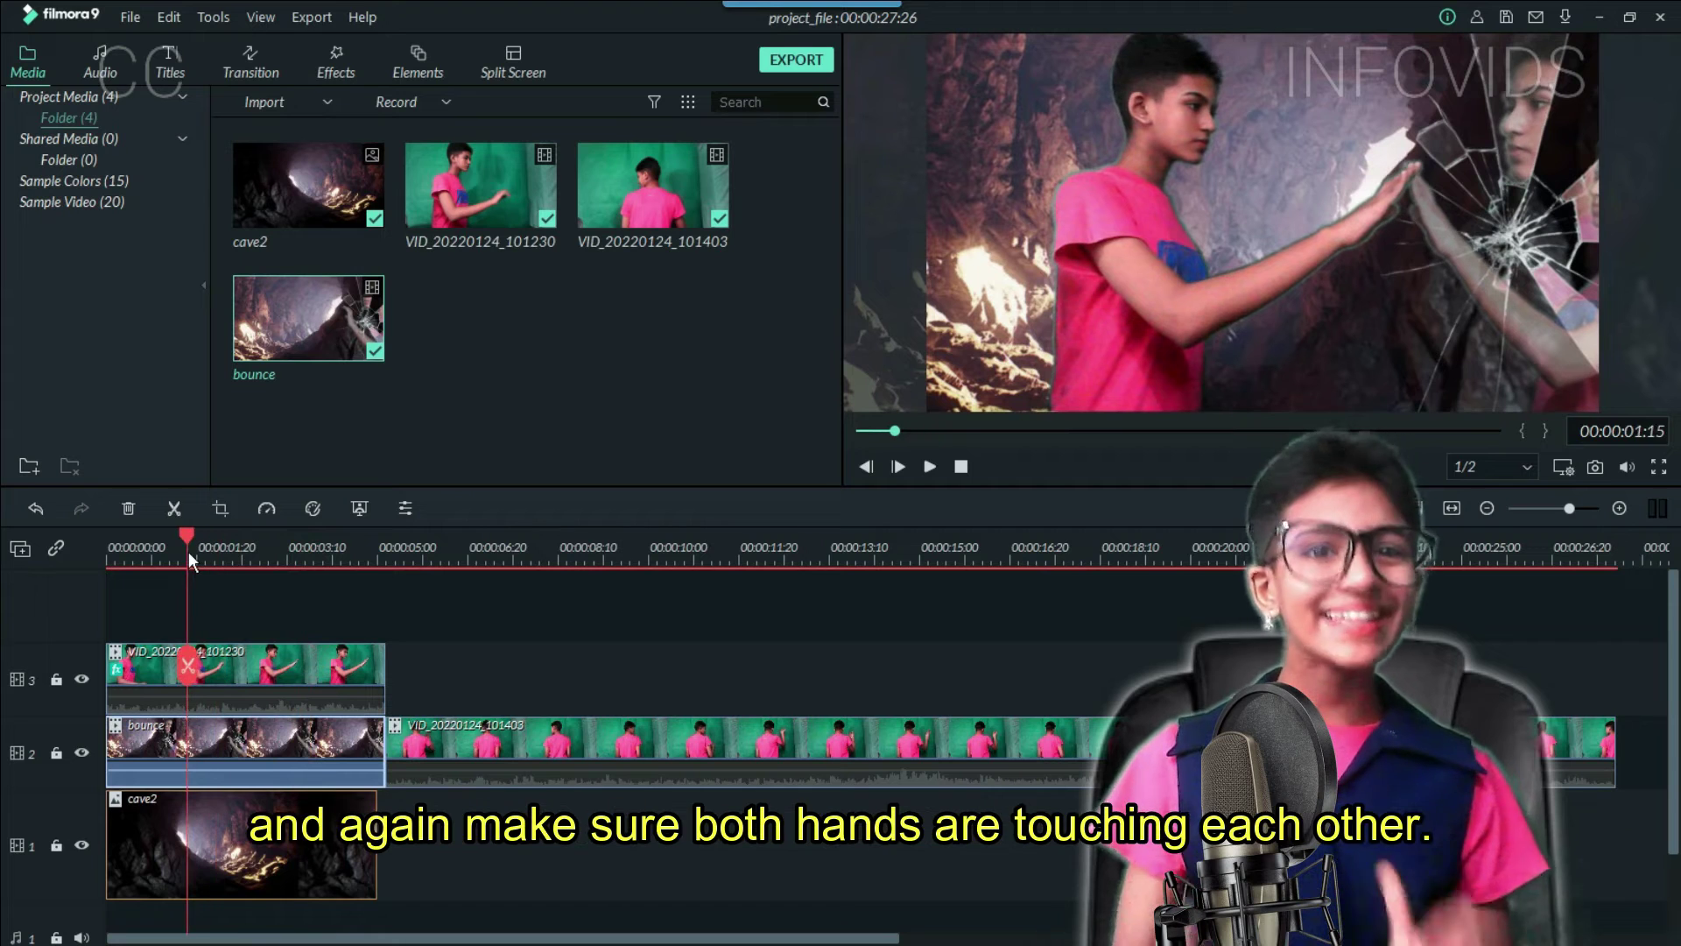
pyautogui.press('space')
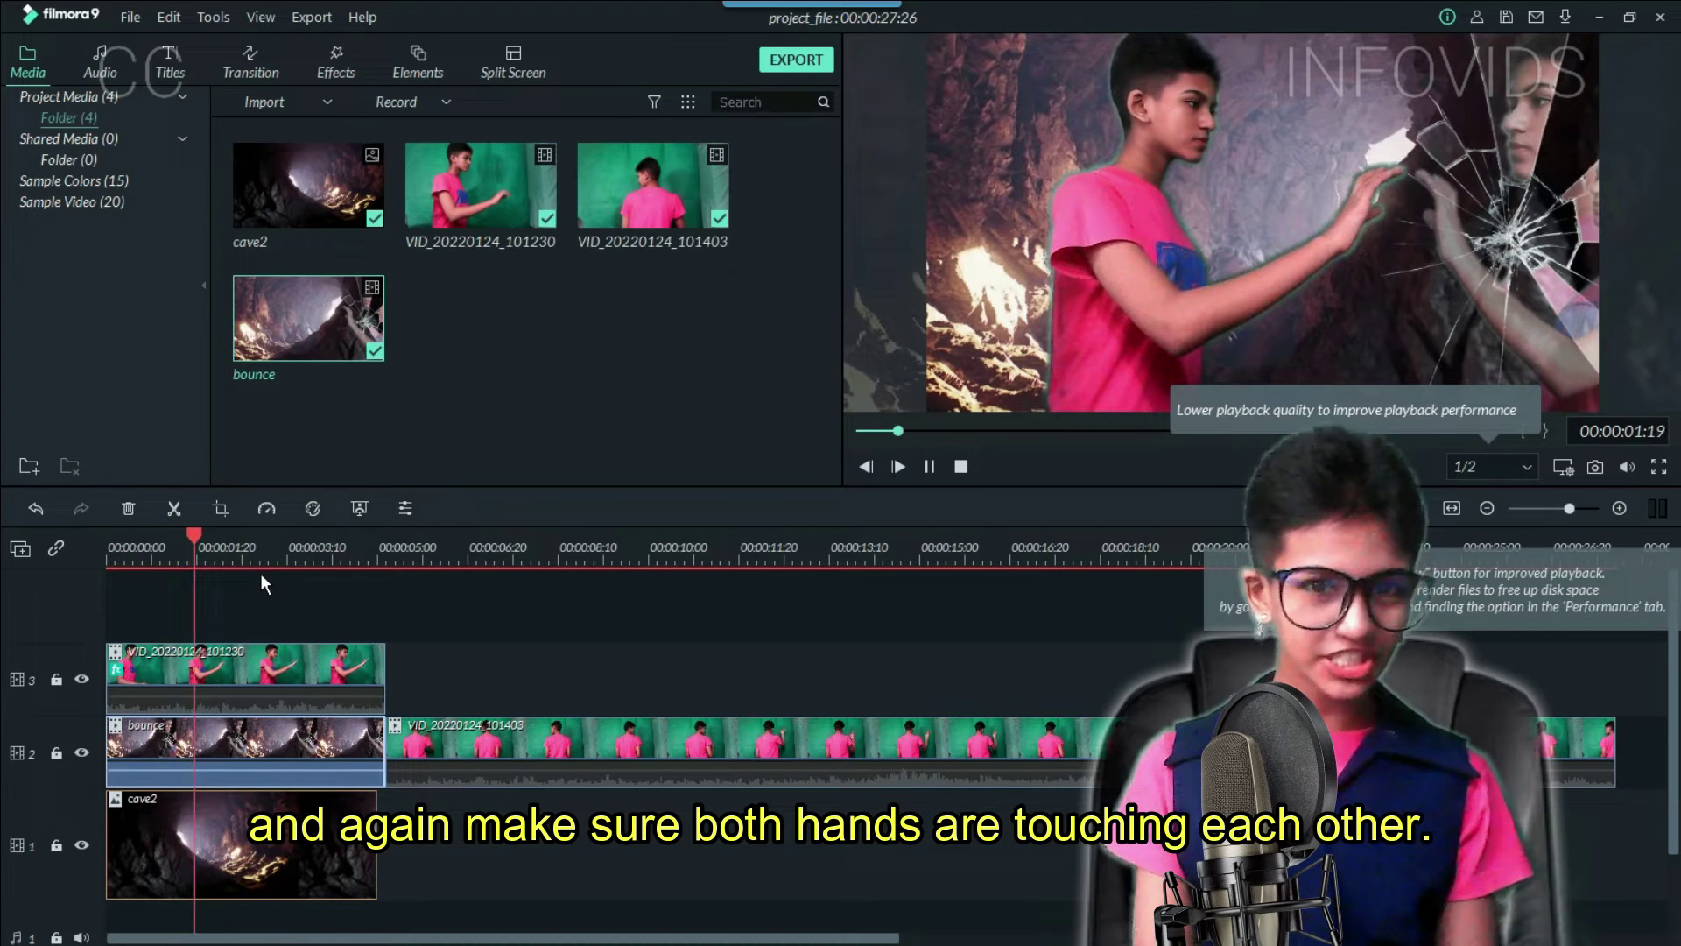
pyautogui.press('space')
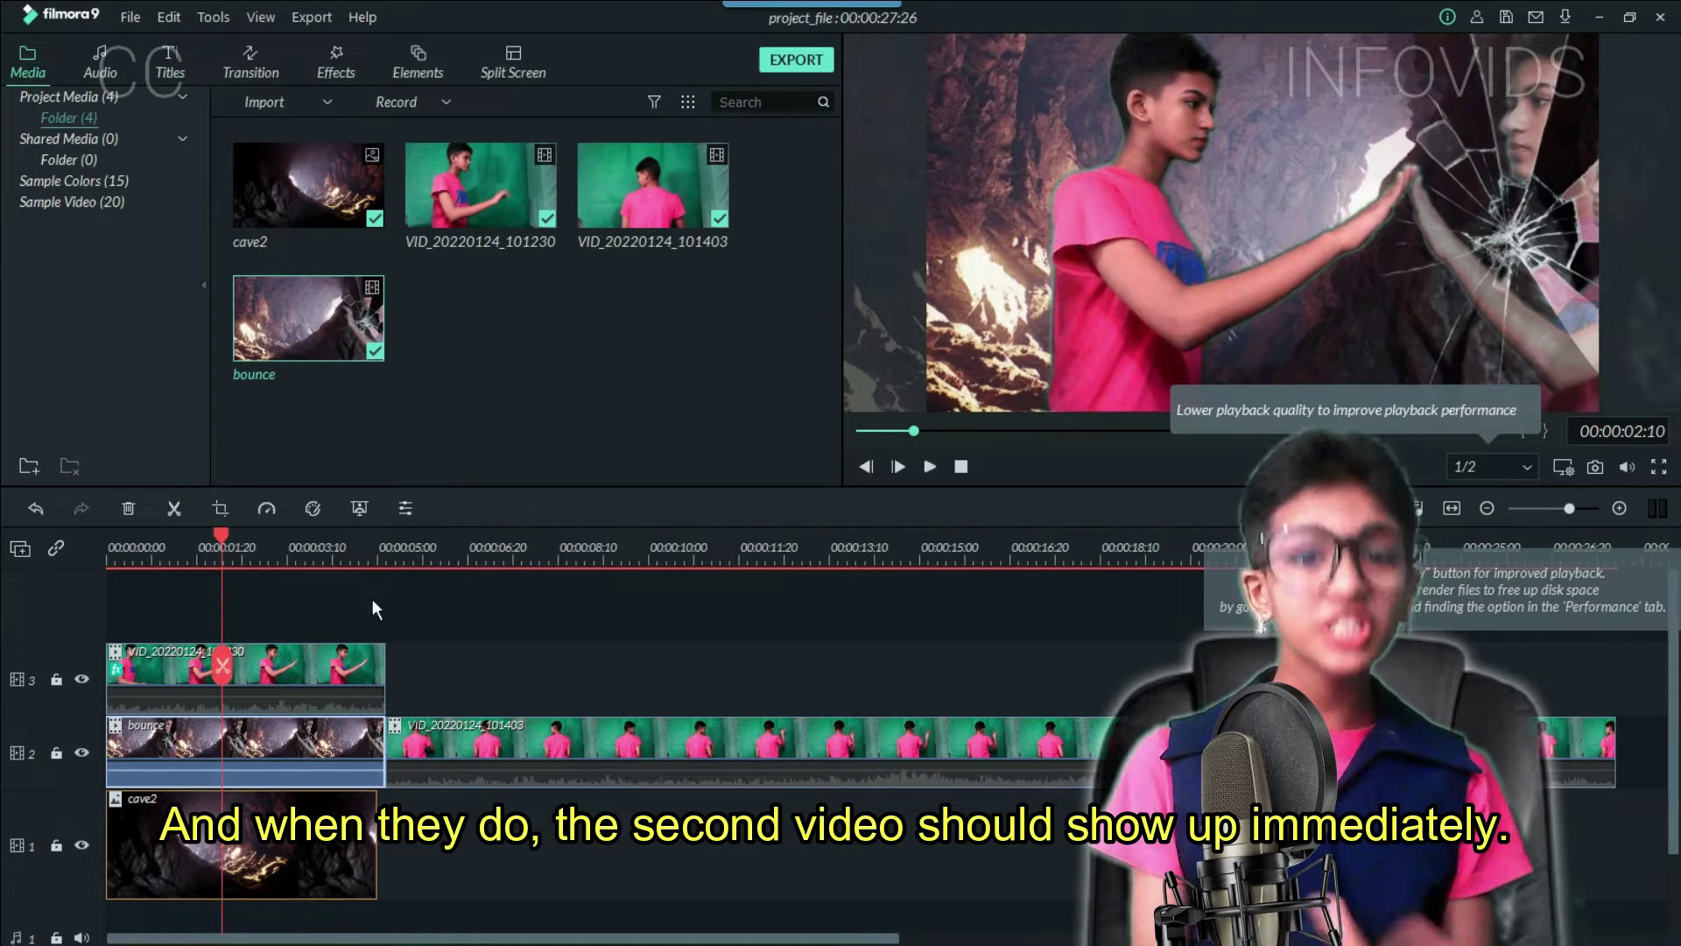
pyautogui.click(464, 652)
pyautogui.click(328, 610)
pyautogui.click(331, 727)
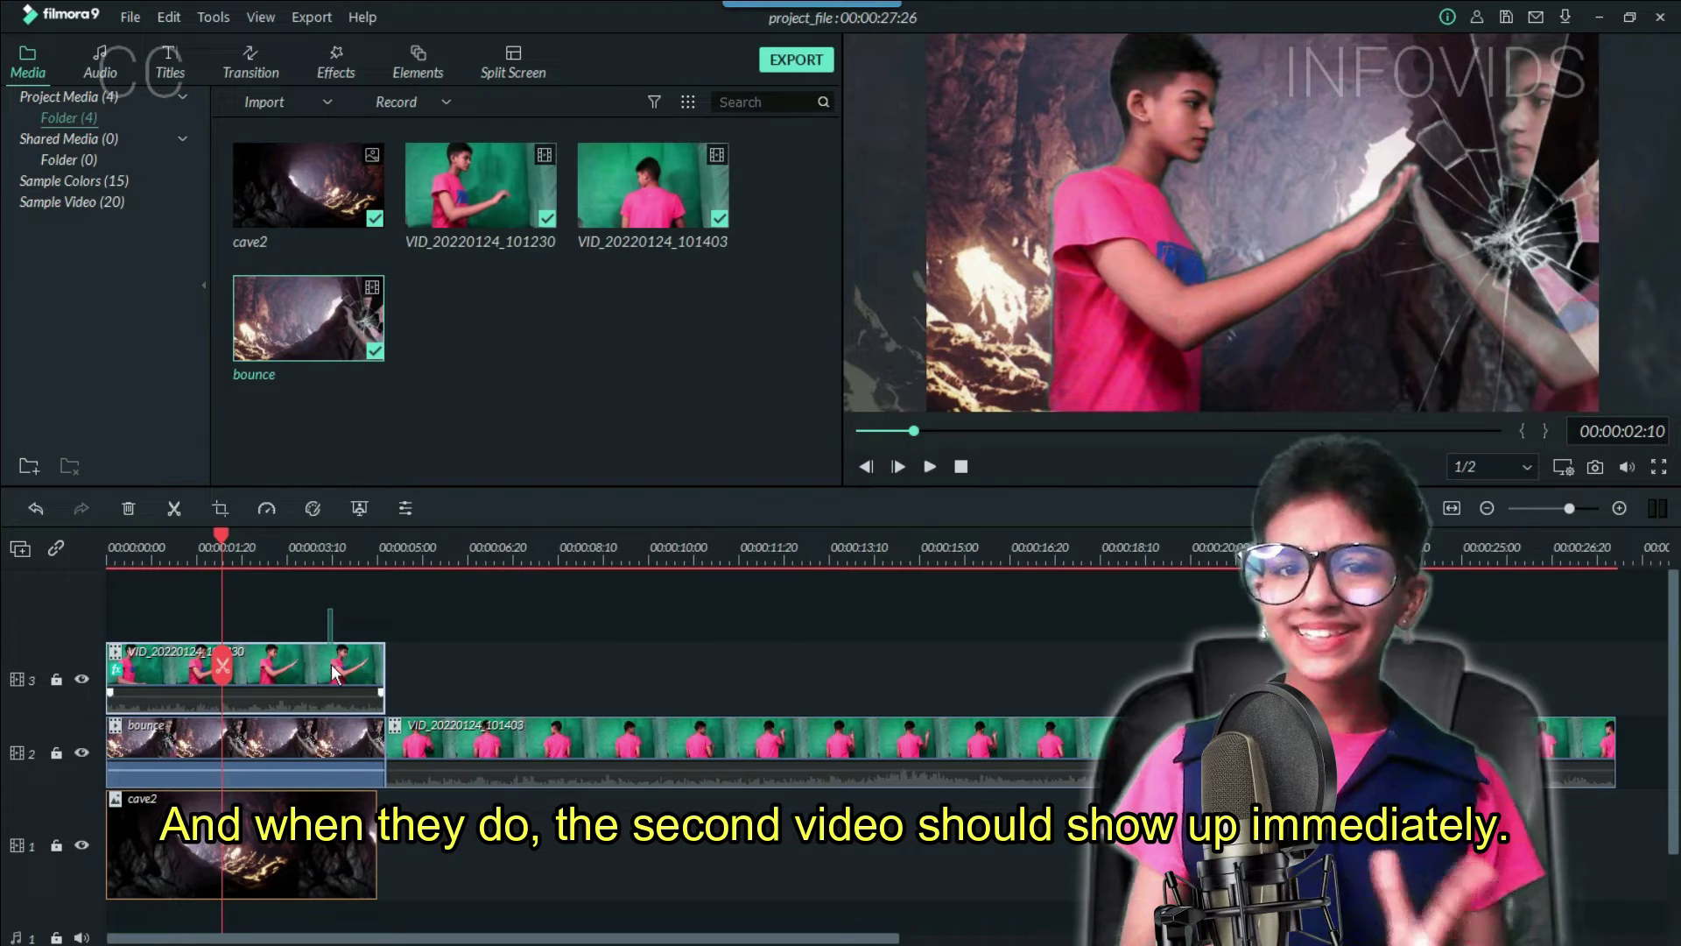
pyautogui.click(341, 823)
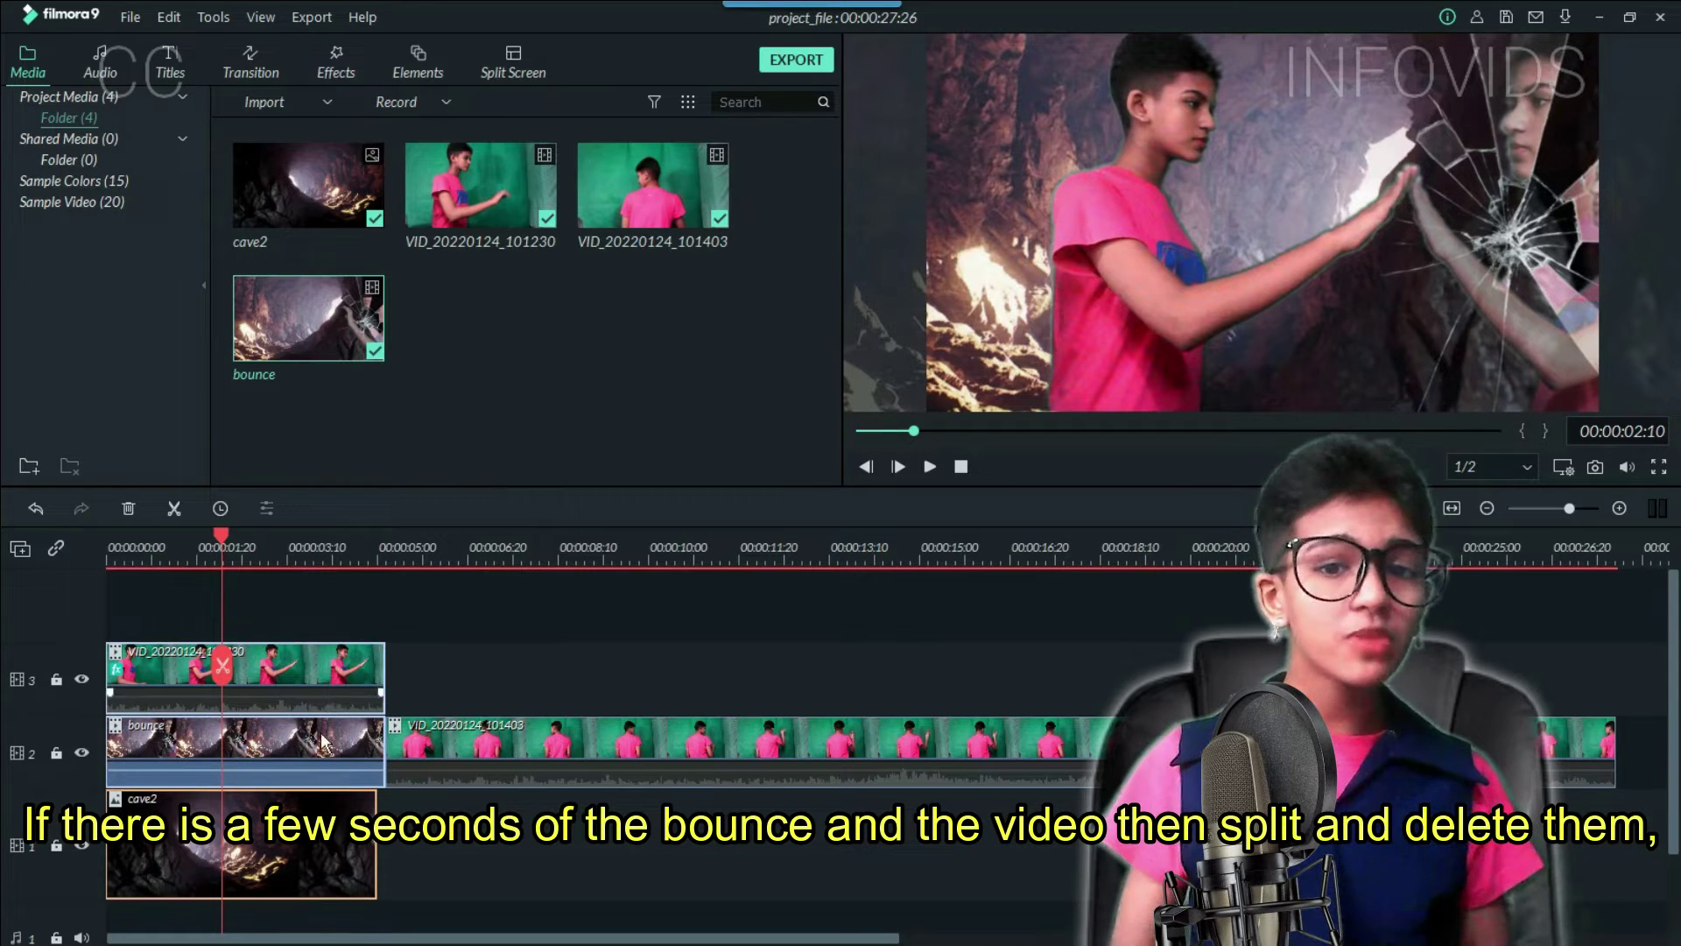
pyautogui.hotkey('ctrl', 'b')
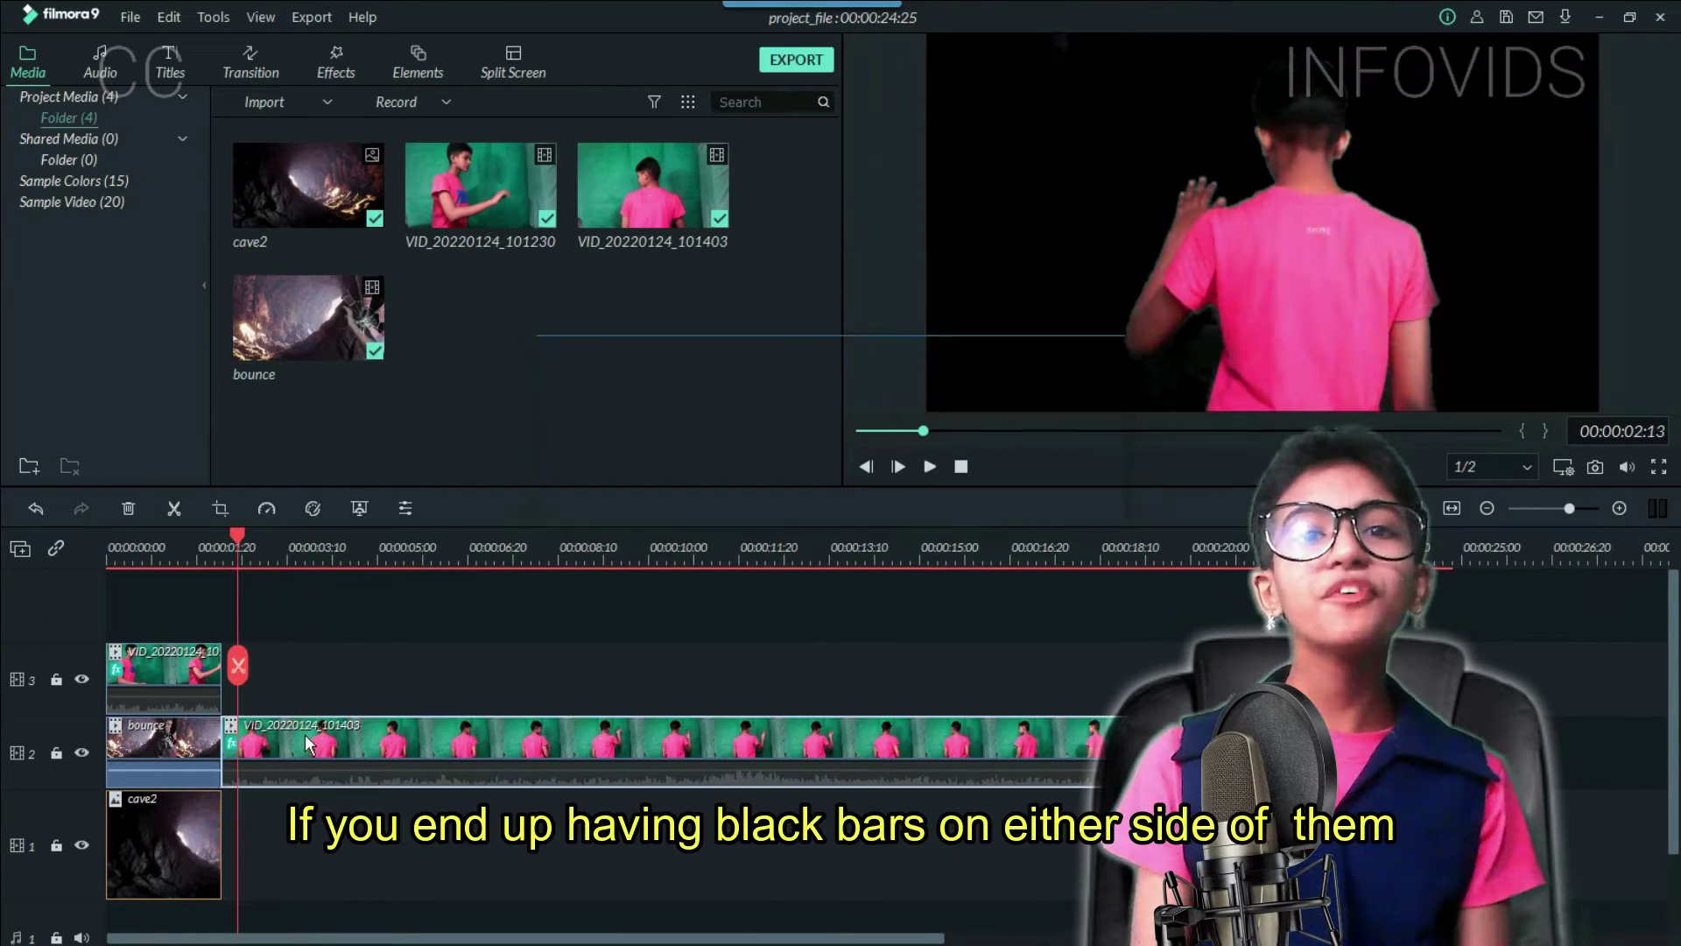
# Step: Add the cave image to track 1, stretched to 00:00:24:25 under the second video and cropped to fit
pyautogui.moveTo(303, 744); pyautogui.dragTo(300, 692)
pyautogui.moveTo(481, 317); pyautogui.dragTo(317, 843)
pyautogui.moveTo(492, 844); pyautogui.dragTo(1452, 840)
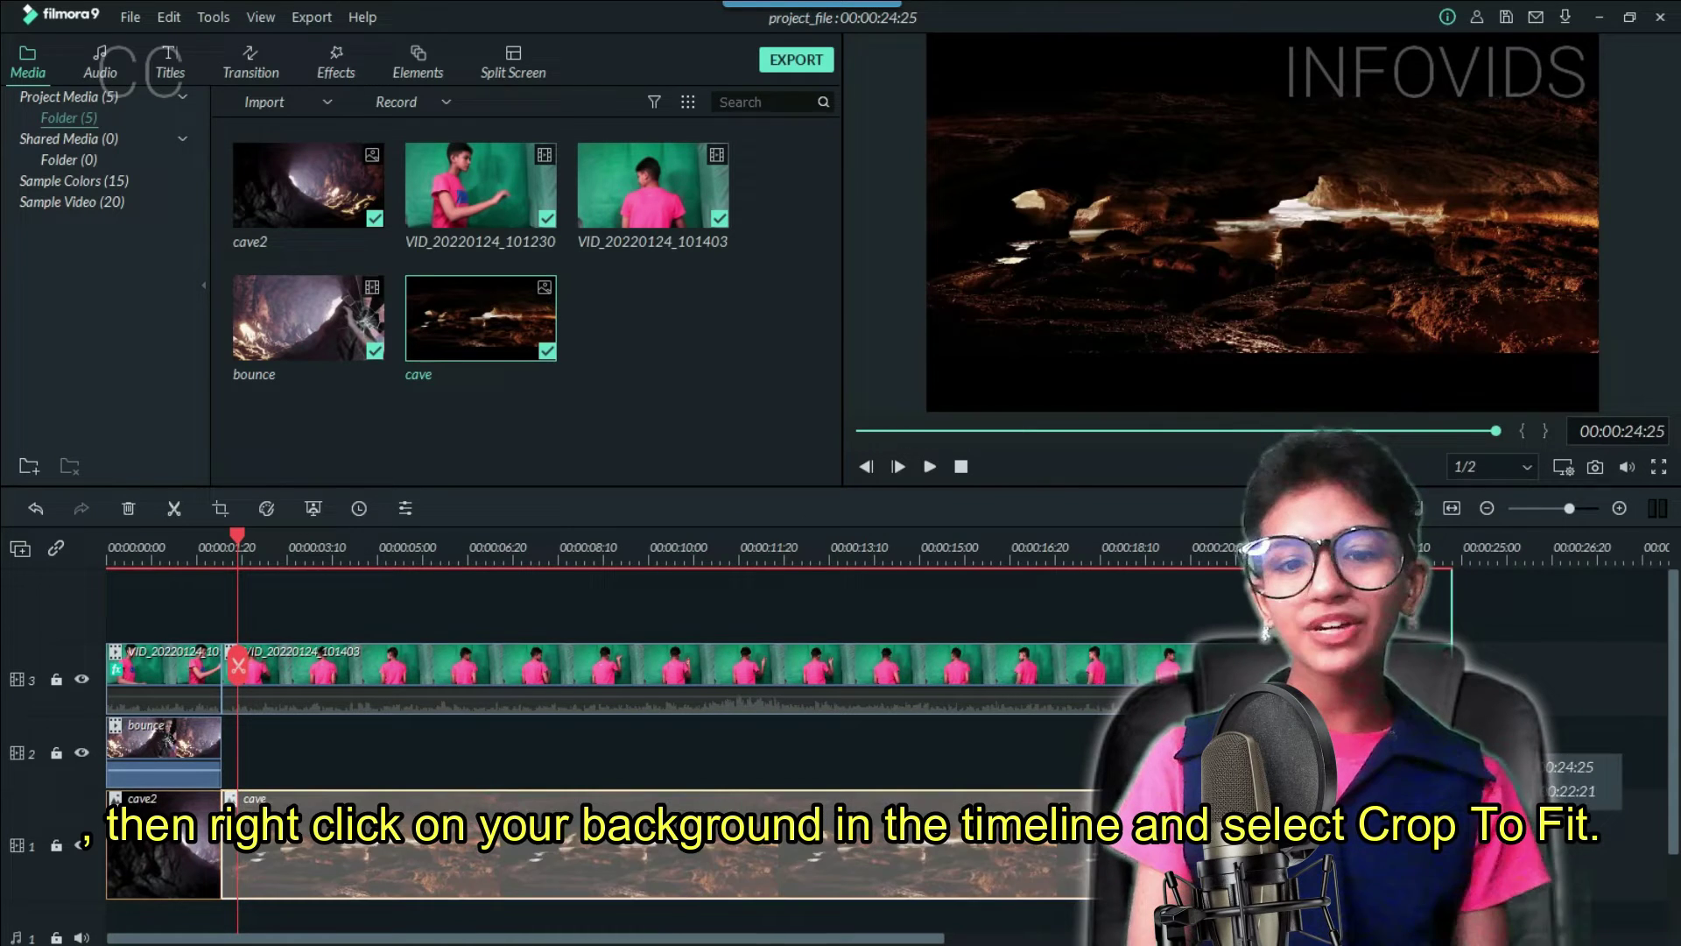
pyautogui.moveTo(613, 666); pyautogui.dragTo(613, 740)
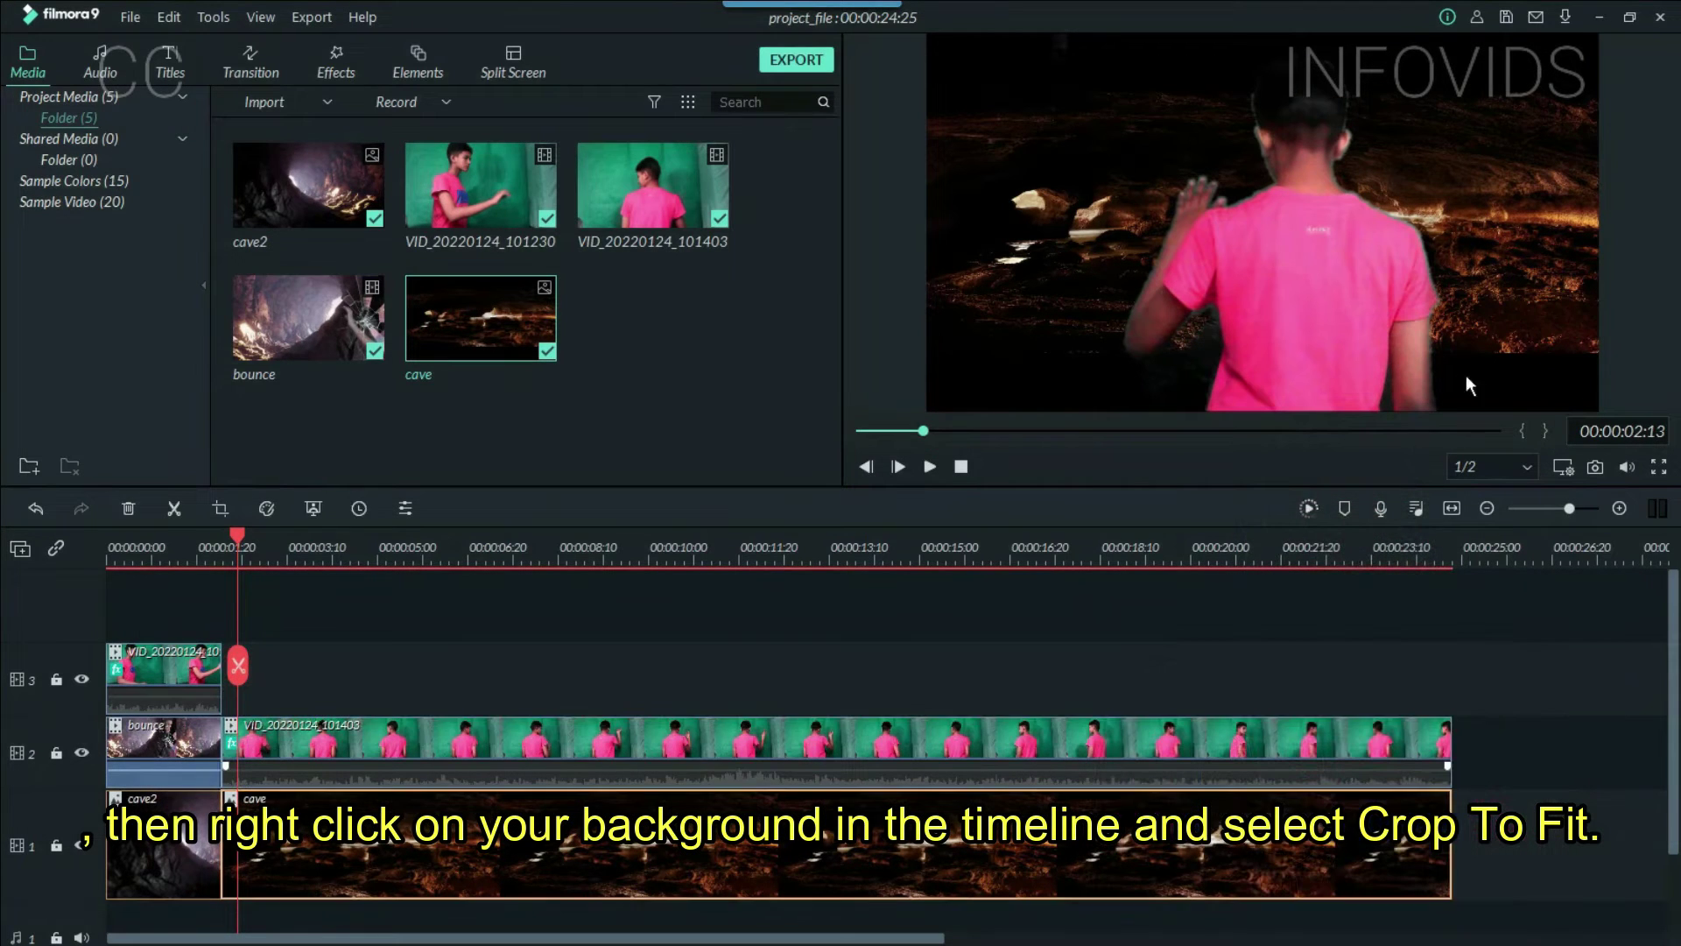
pyautogui.rightClick(1239, 830)
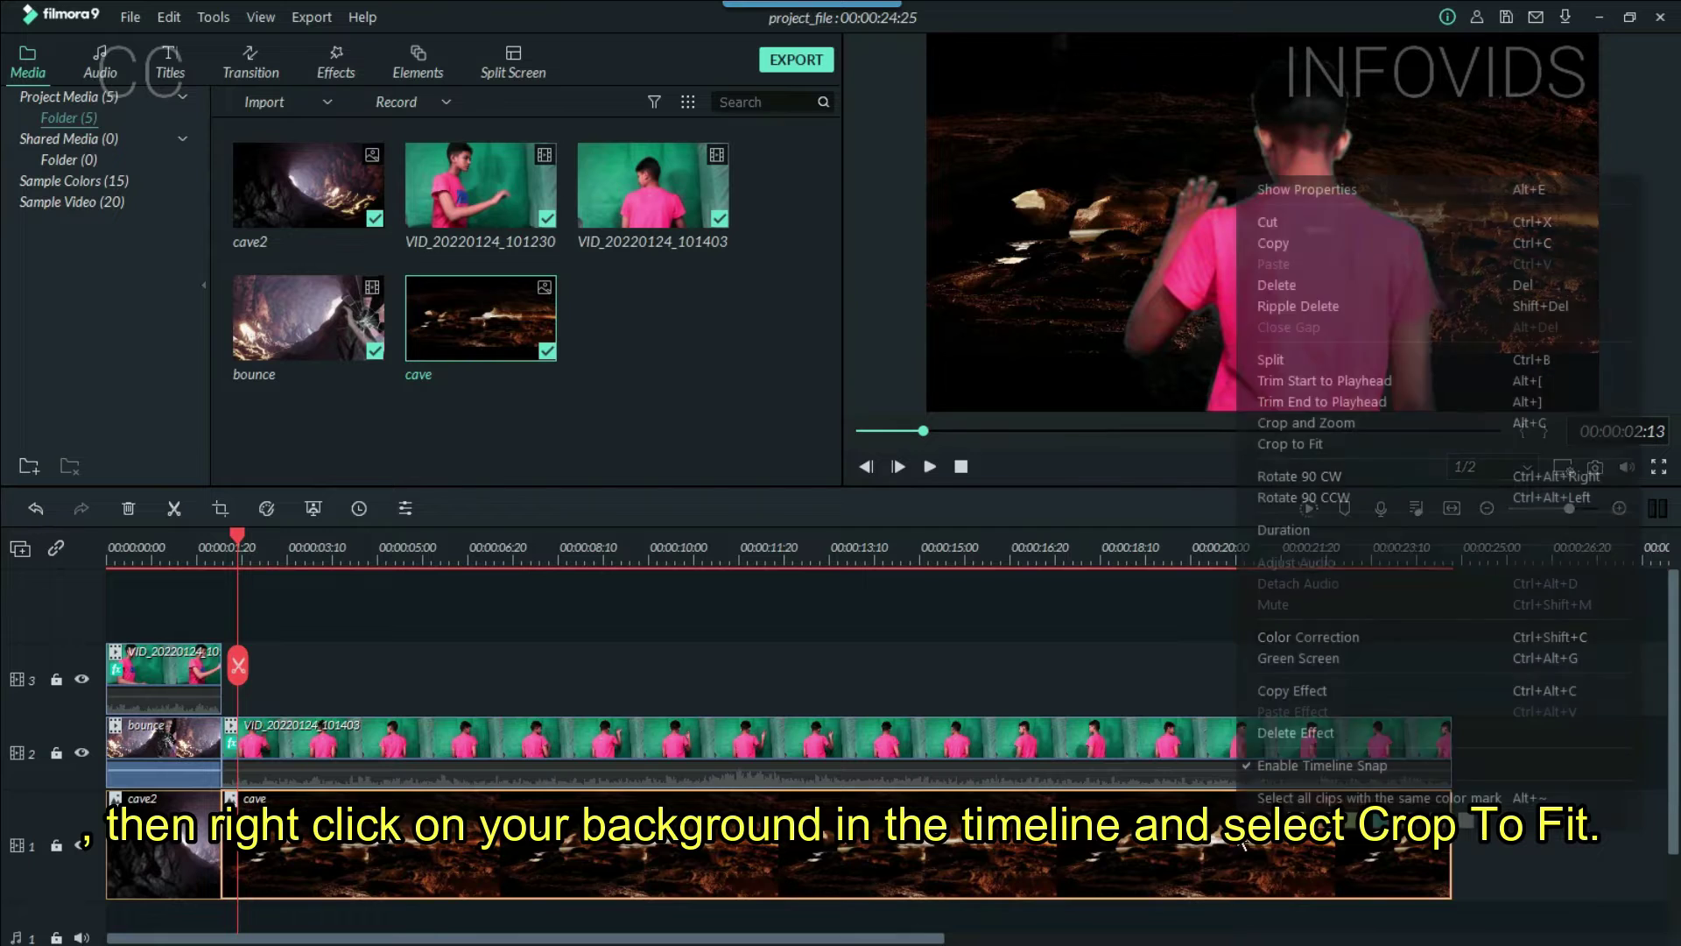
pyautogui.click(1260, 450)
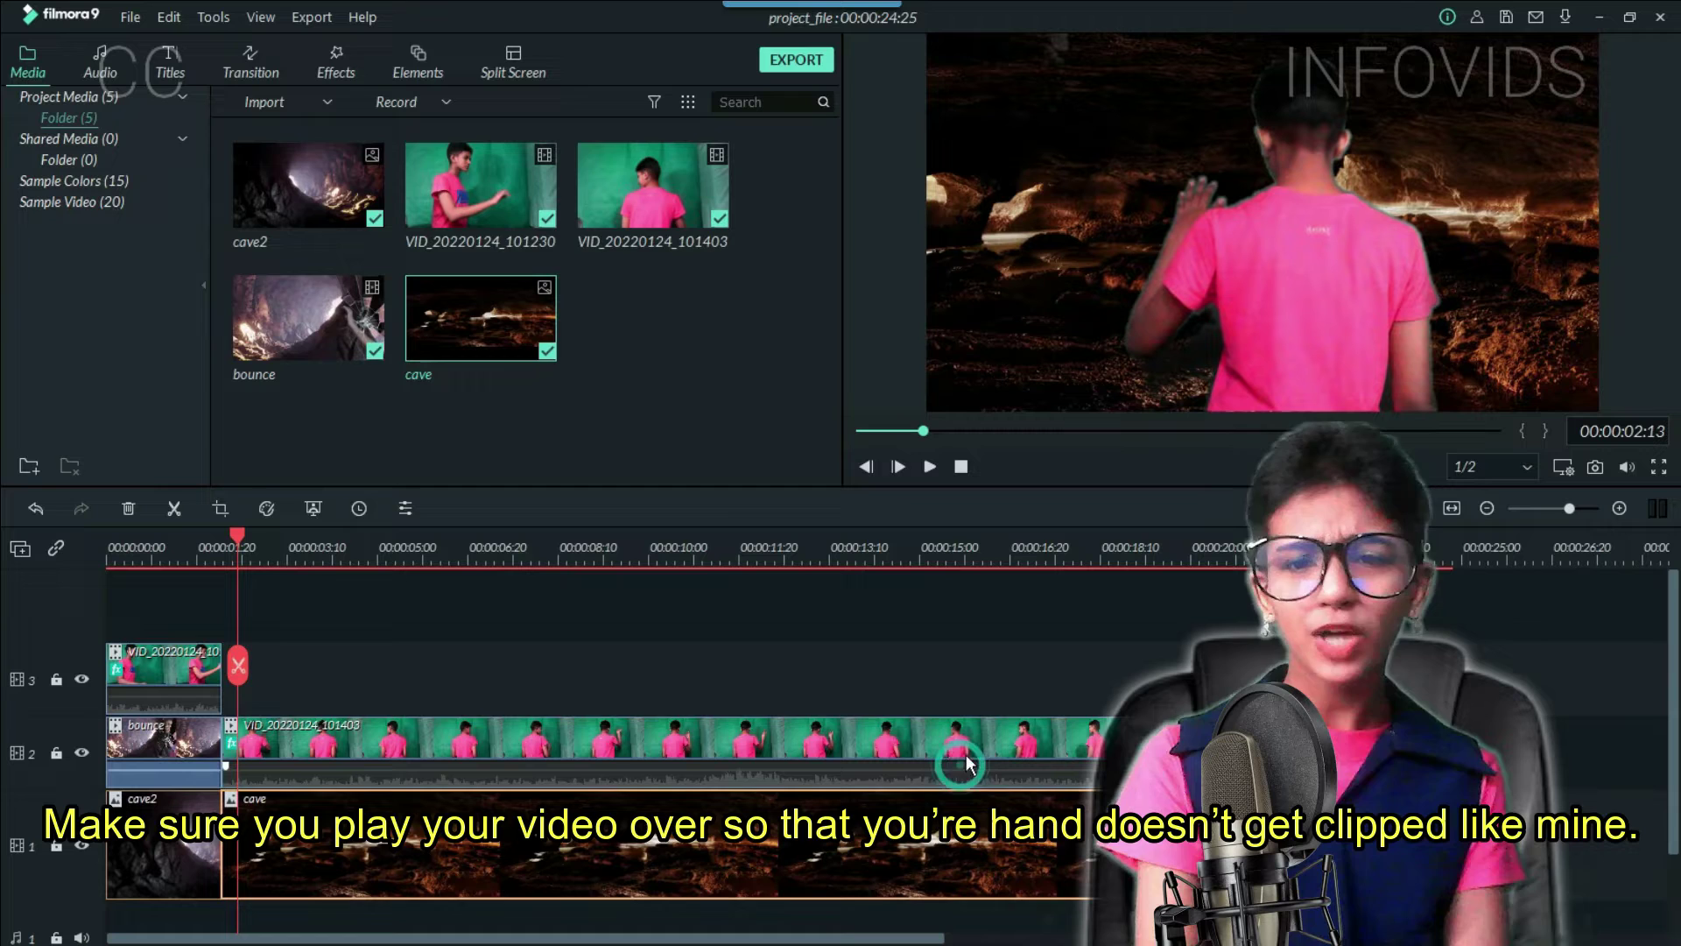
# Step: Set Chroma Key Edge Feather to 7.03, add a video track and align copies on tracks 3 and 4
pyautogui.doubleClick(569, 740)
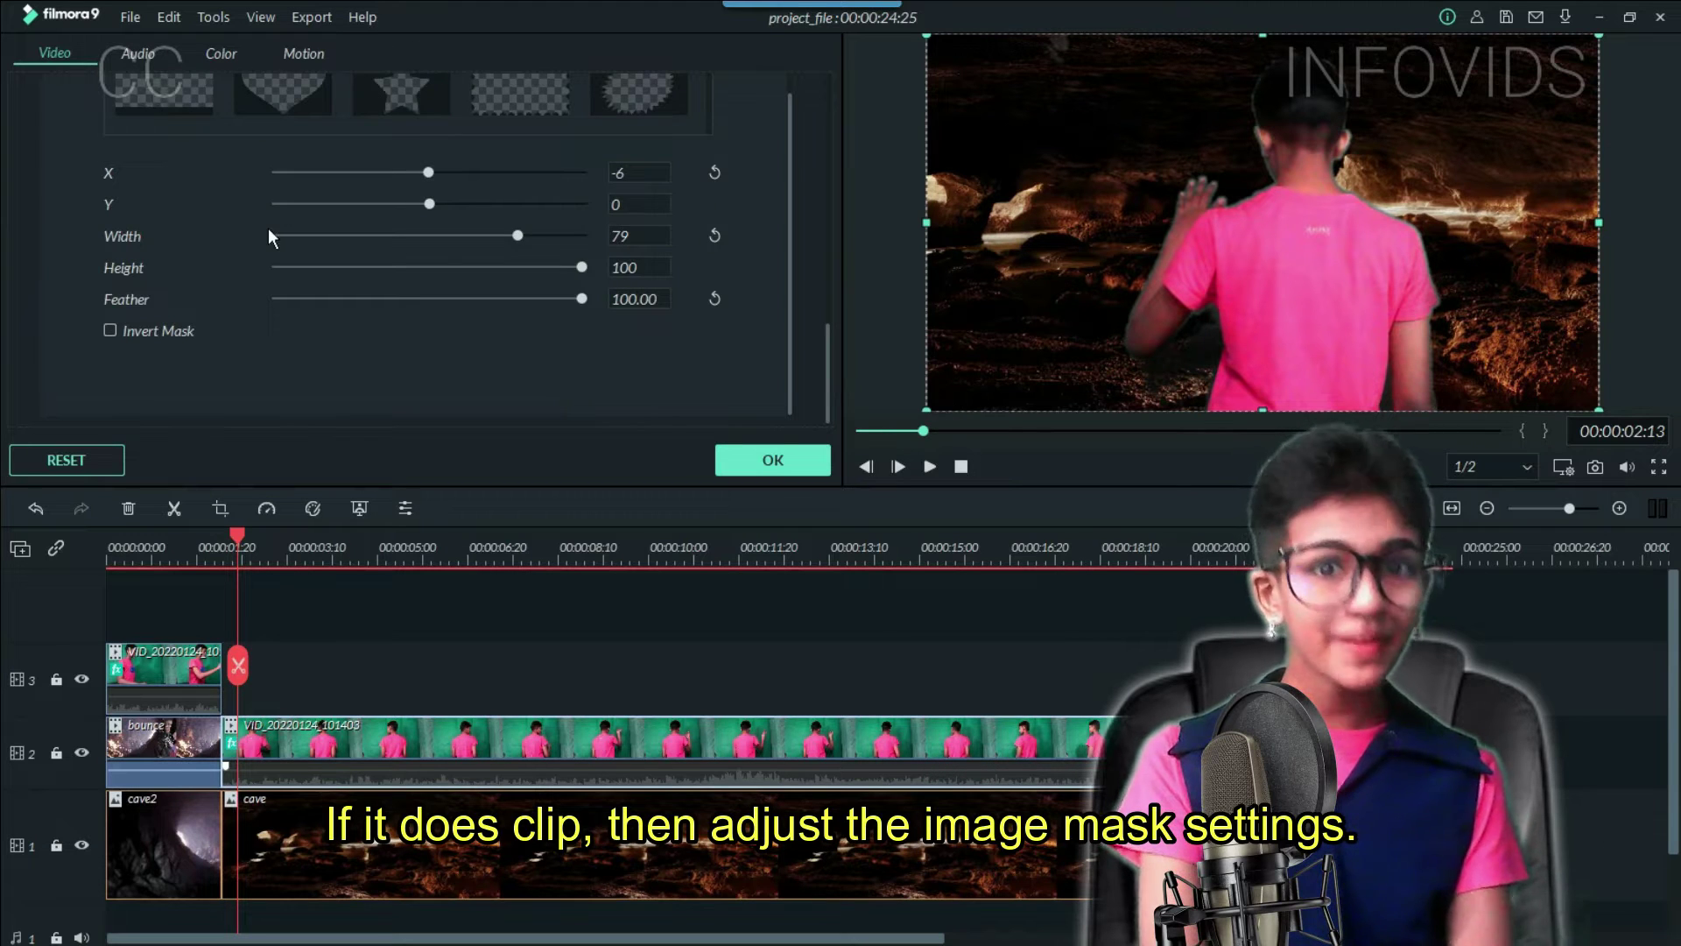
pyautogui.scroll(5, 268, 228)
pyautogui.scroll(-6, 578, 327)
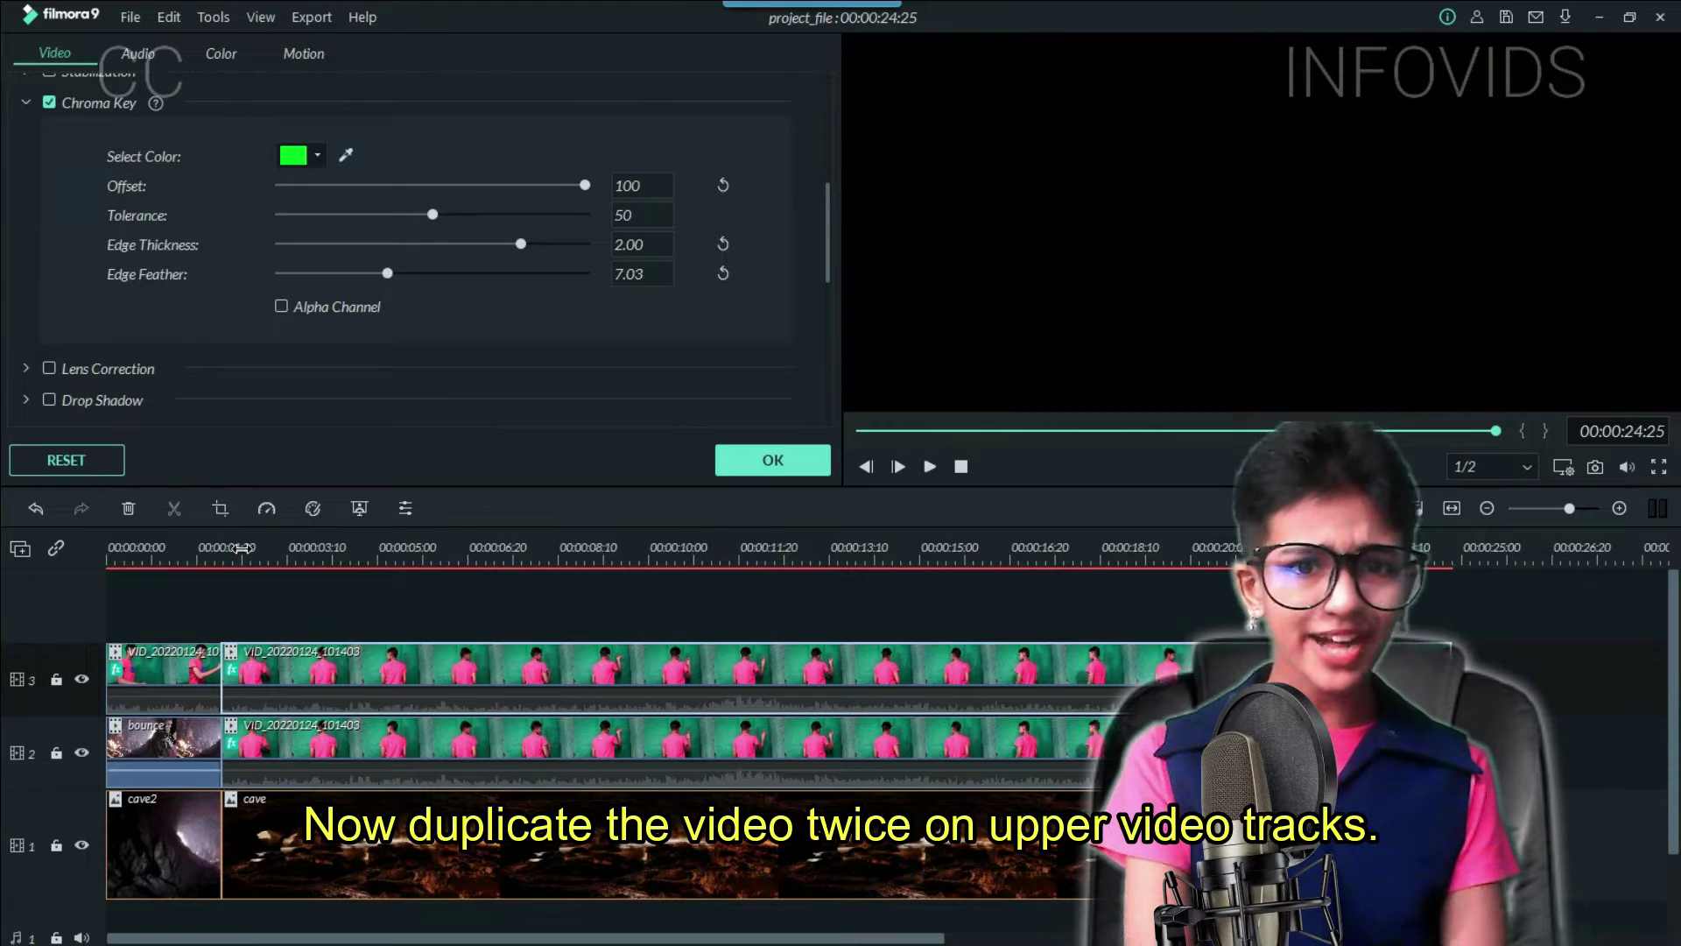
pyautogui.click(243, 547)
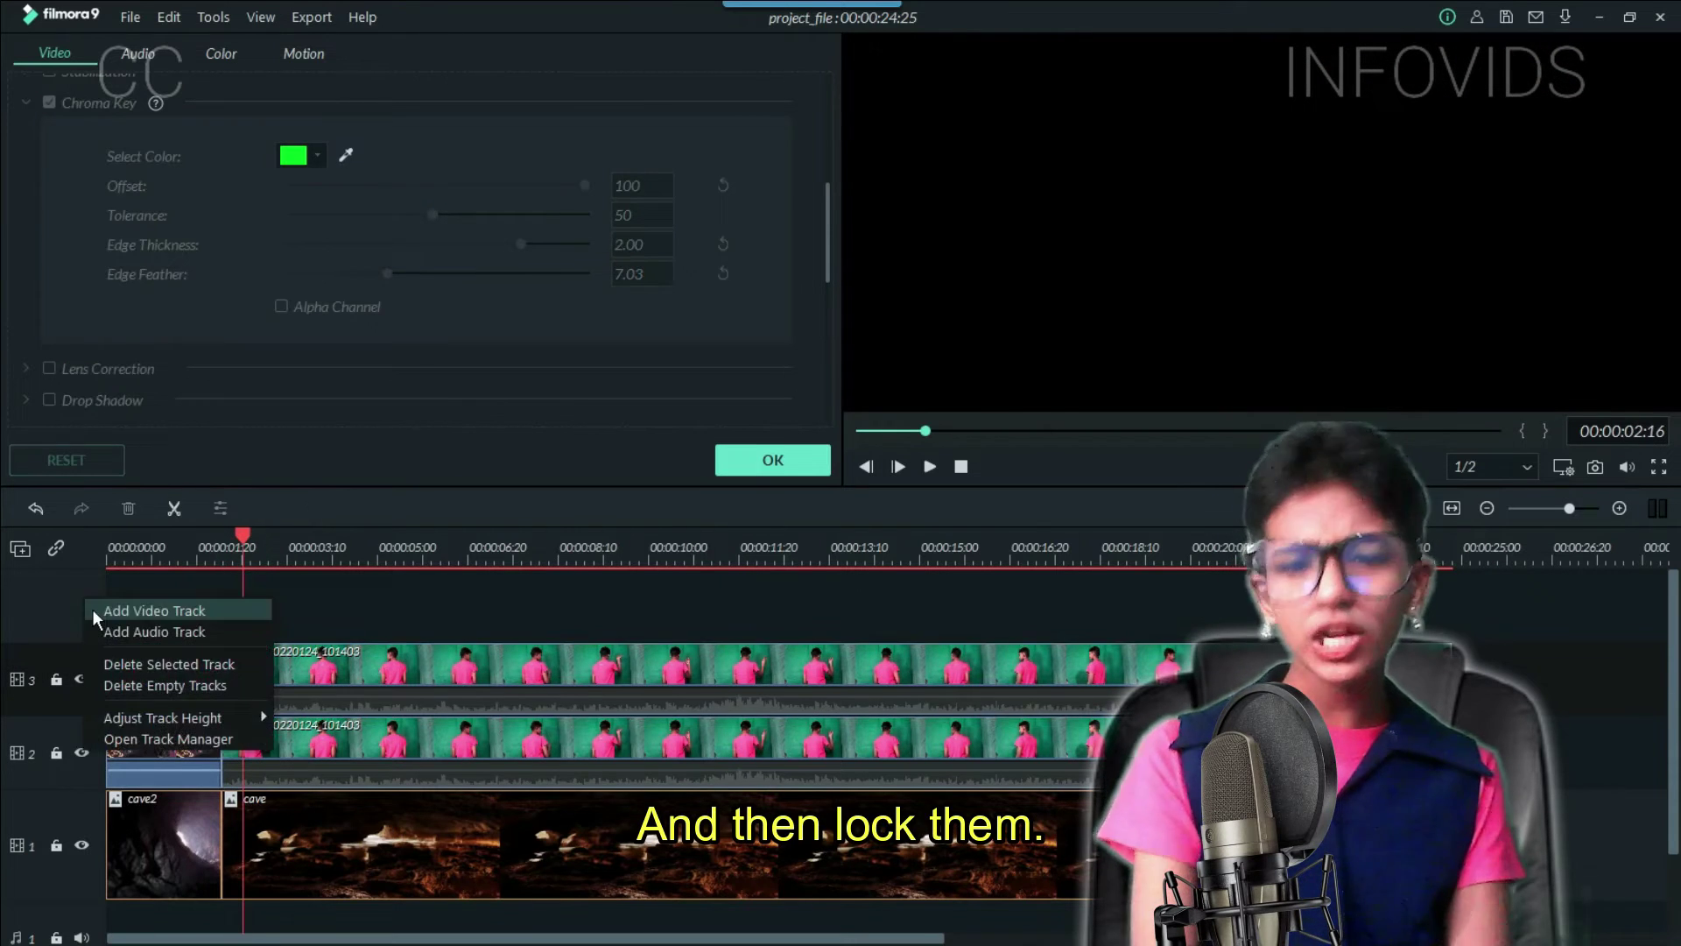
pyautogui.click(131, 611)
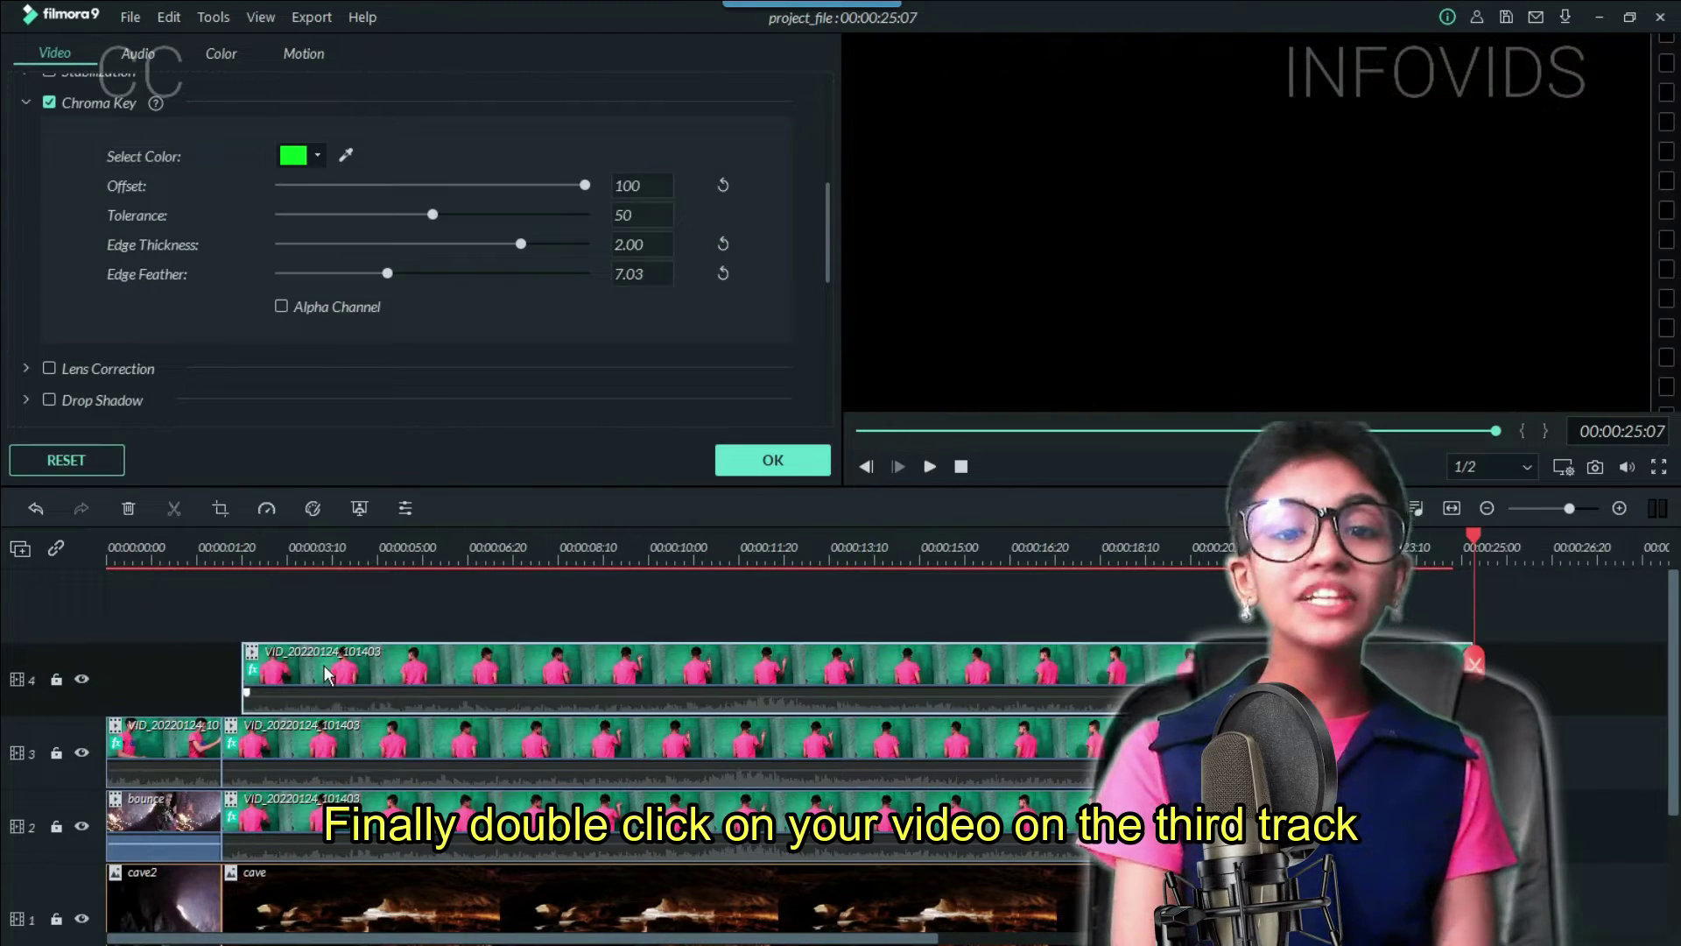
pyautogui.moveTo(326, 674); pyautogui.dragTo(290, 648)
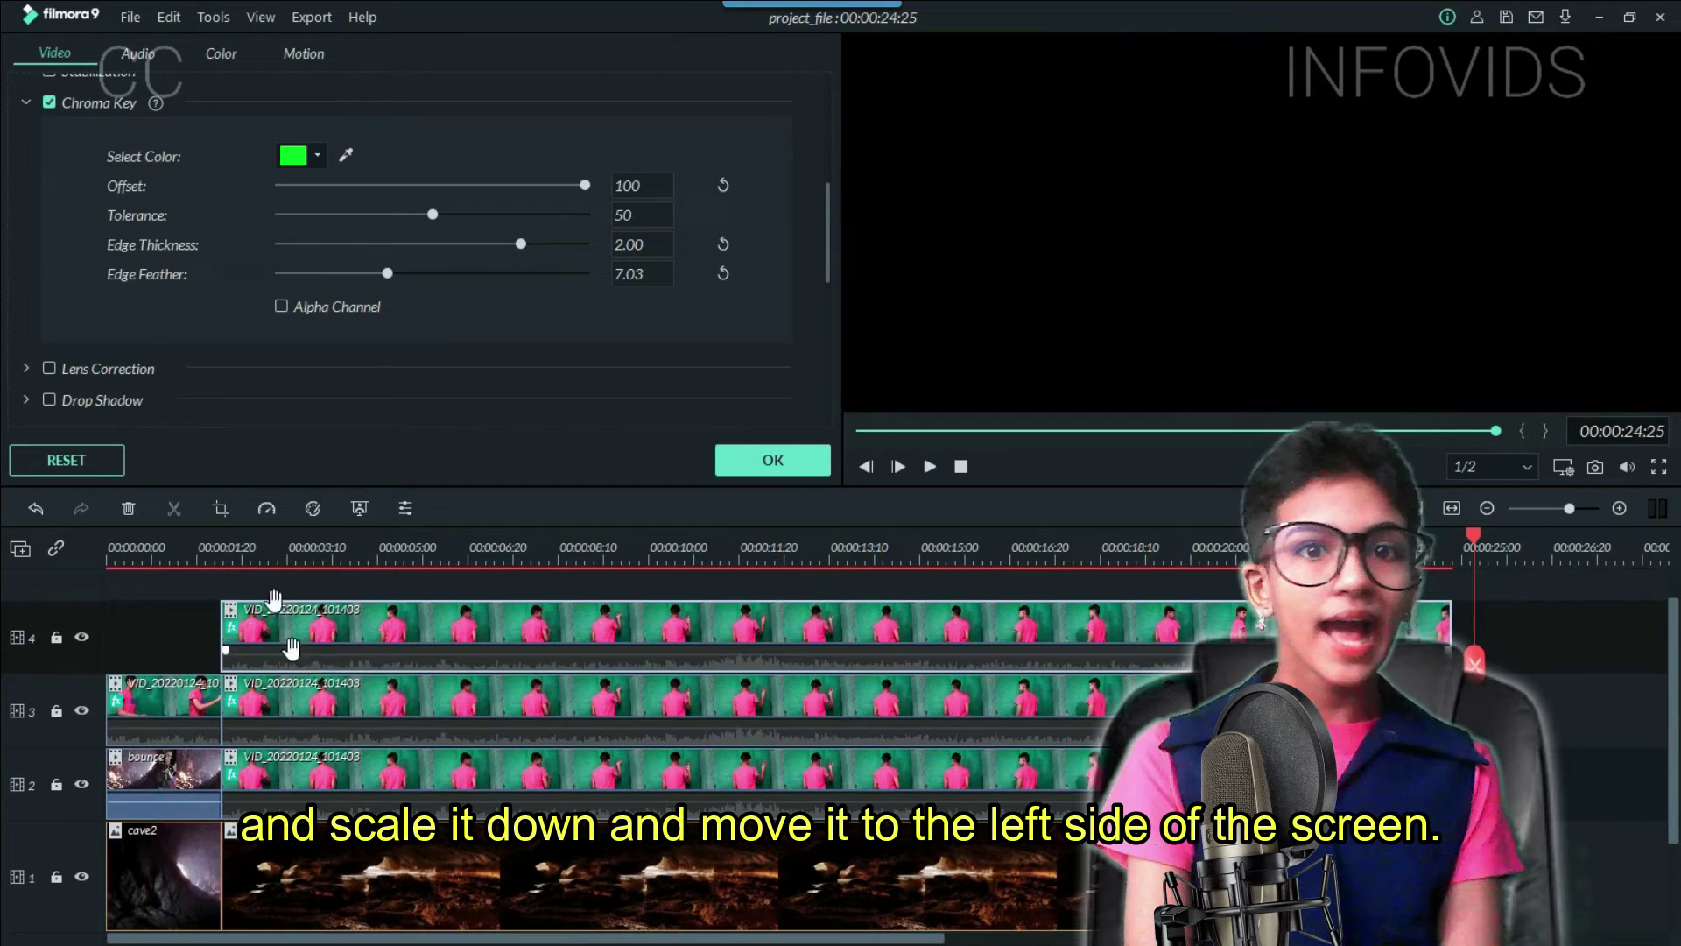
pyautogui.click(268, 550)
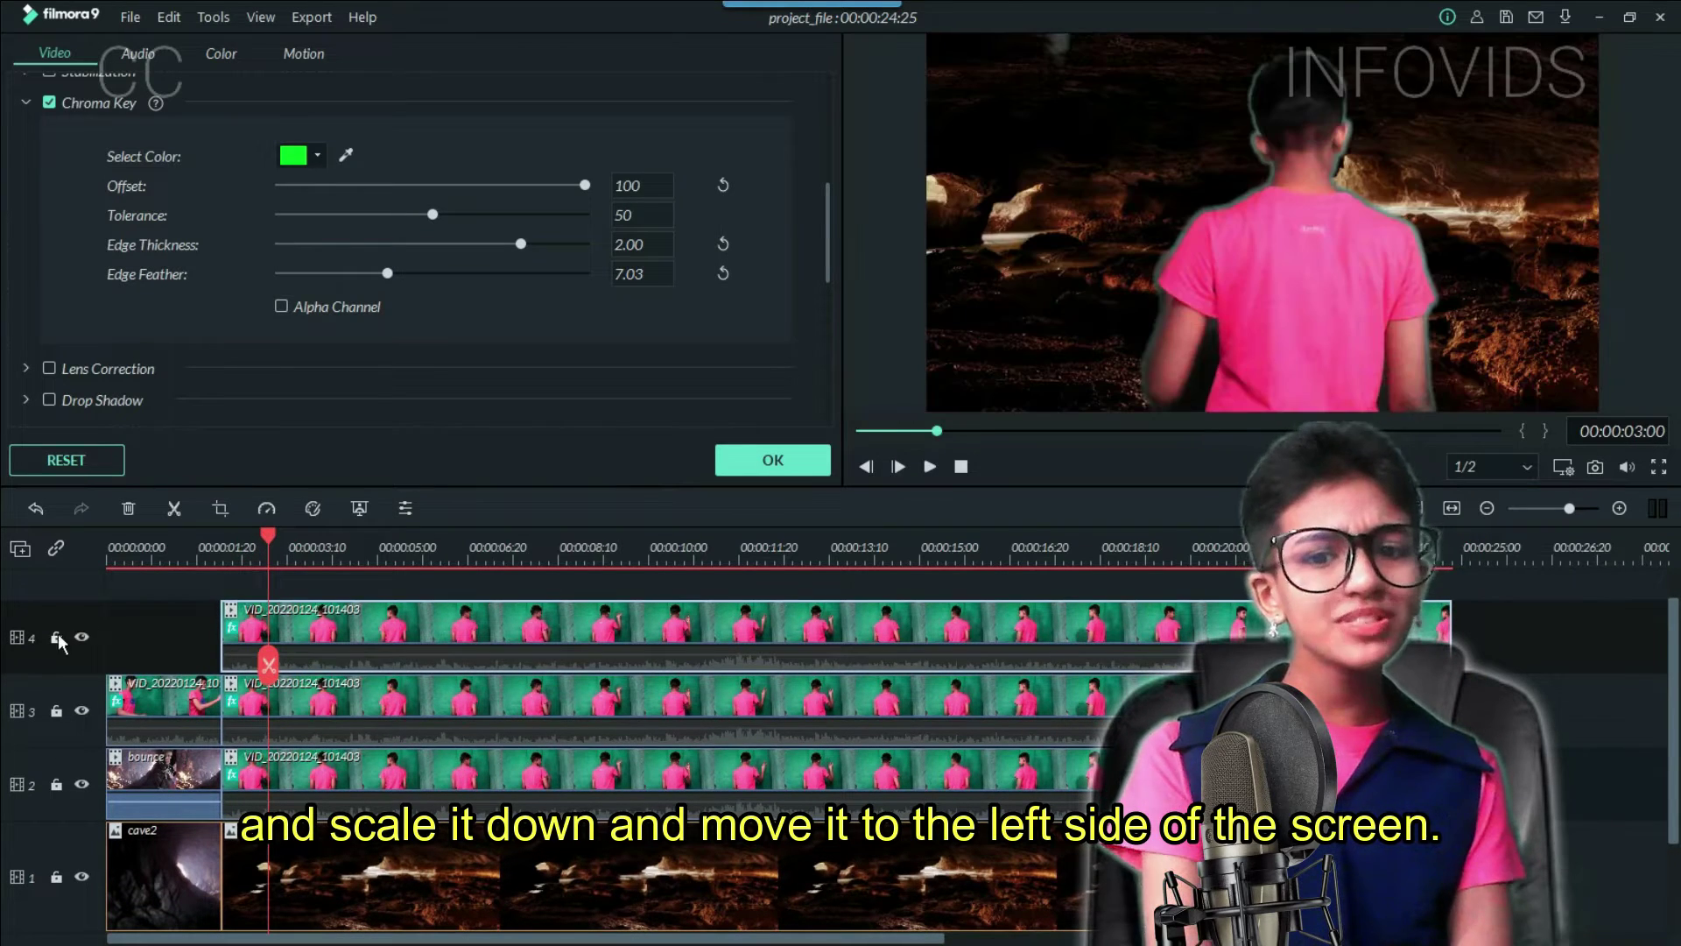
# Step: Lock the tracks one at a time and move and scale each figure copy side by side in the preview
pyautogui.click(56, 637)
pyautogui.click(56, 711)
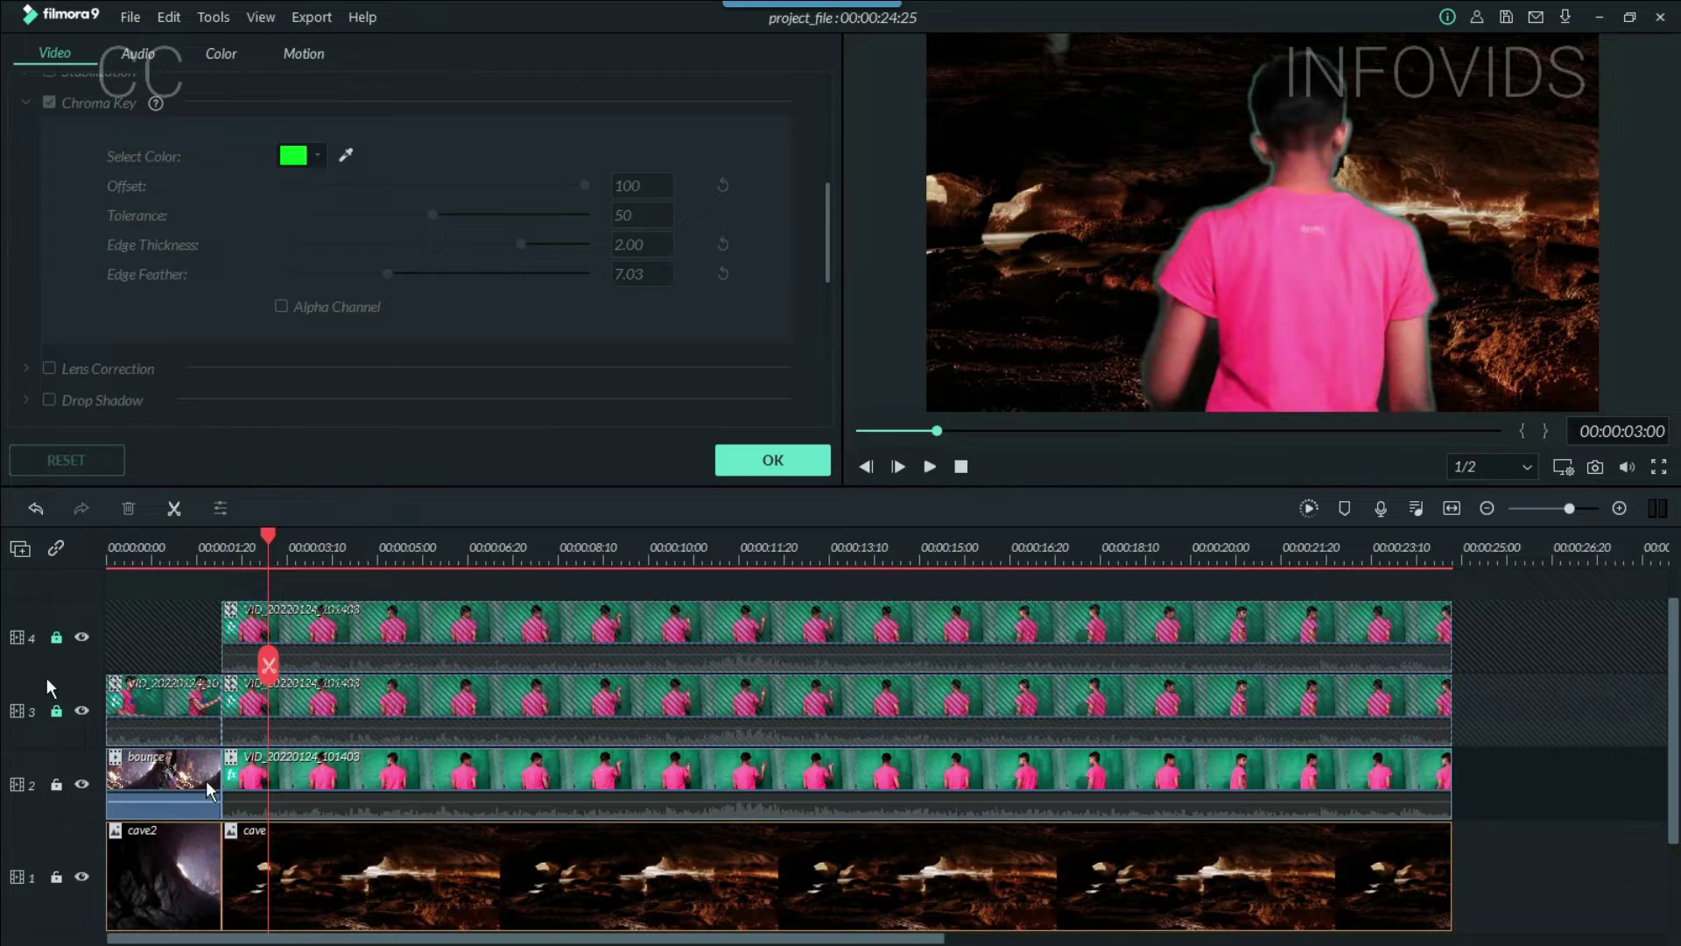
pyautogui.click(284, 772)
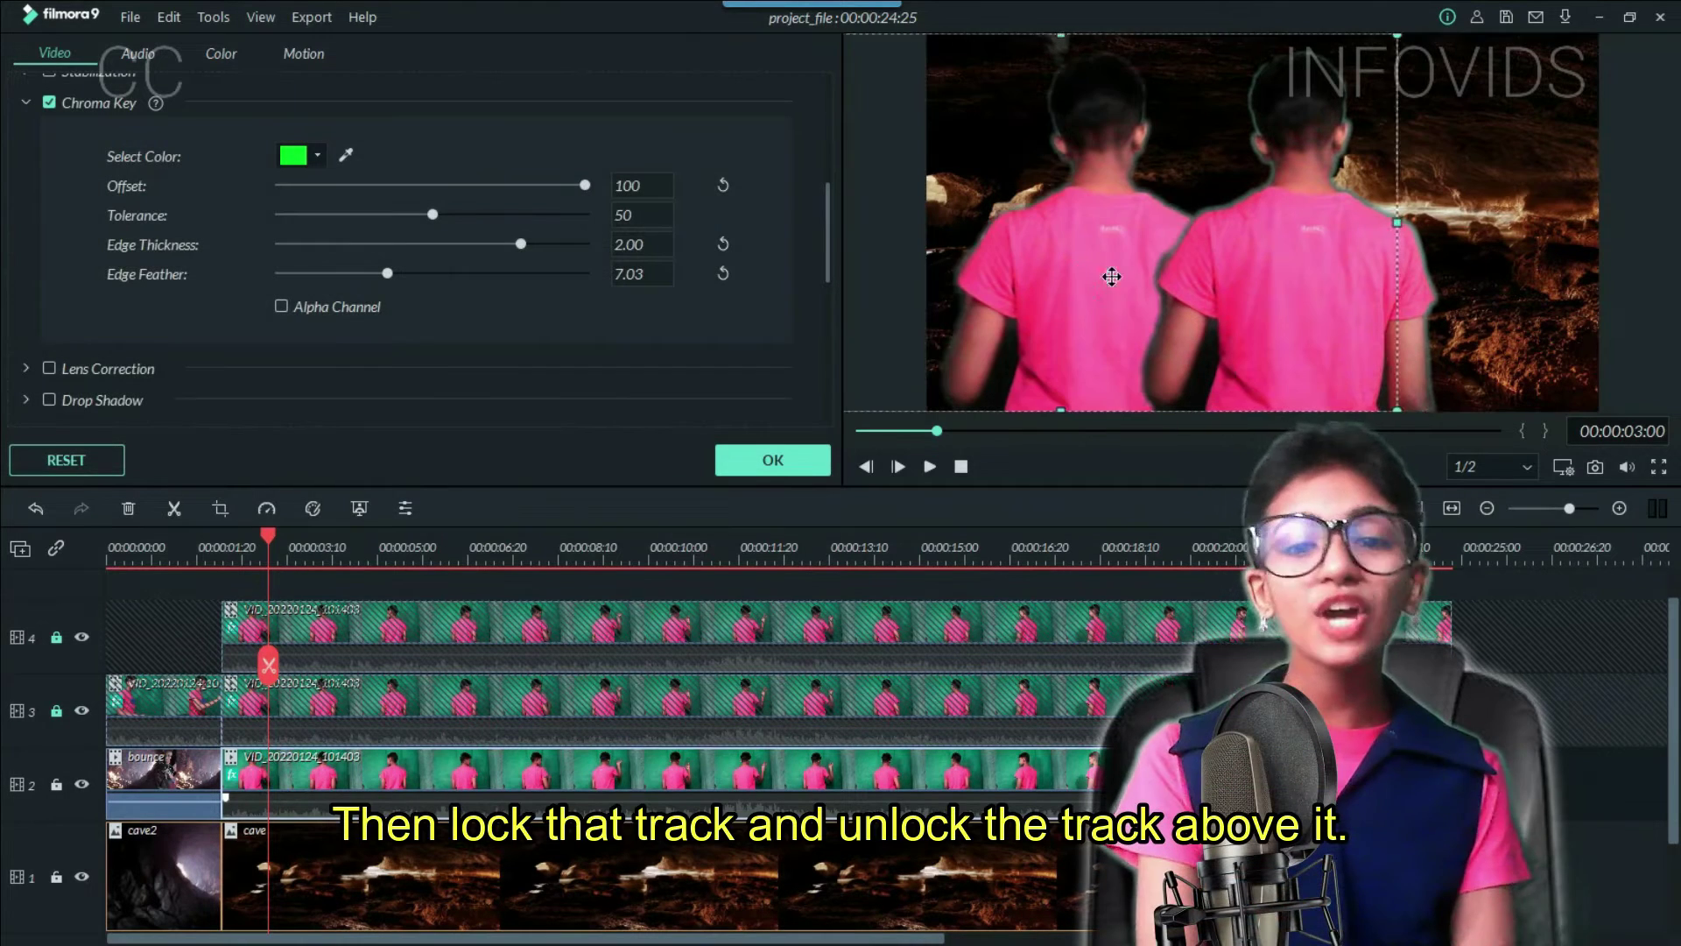
pyautogui.moveTo(1014, 291); pyautogui.dragTo(1095, 288)
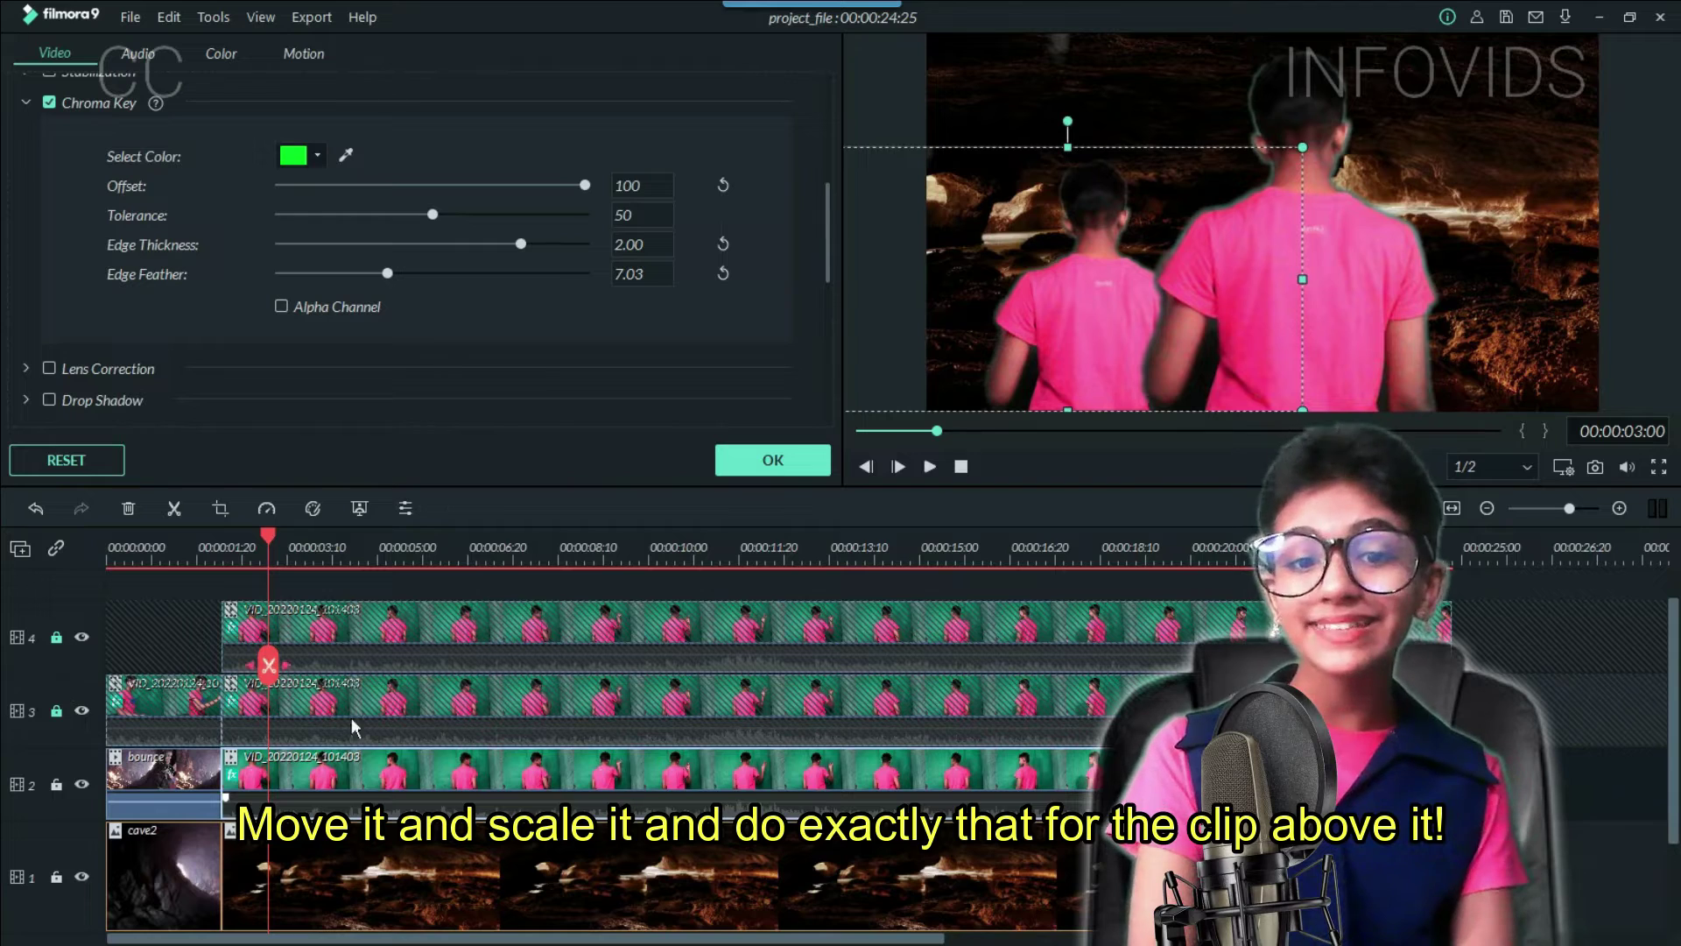
pyautogui.click(56, 785)
pyautogui.click(58, 712)
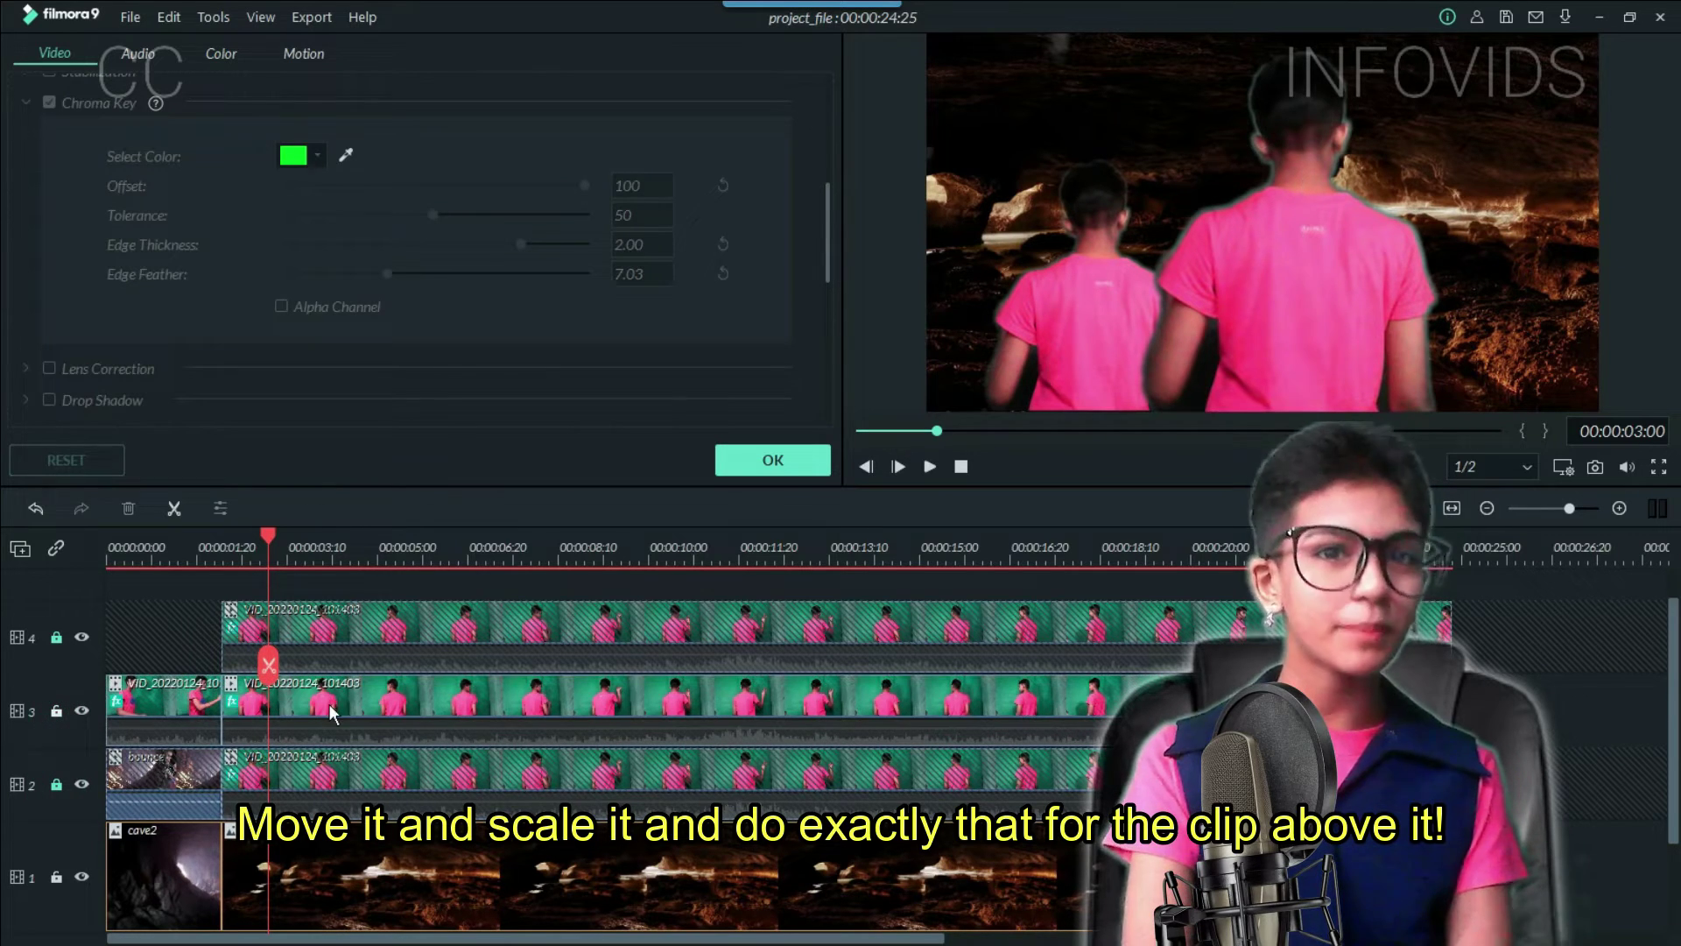
pyautogui.click(328, 708)
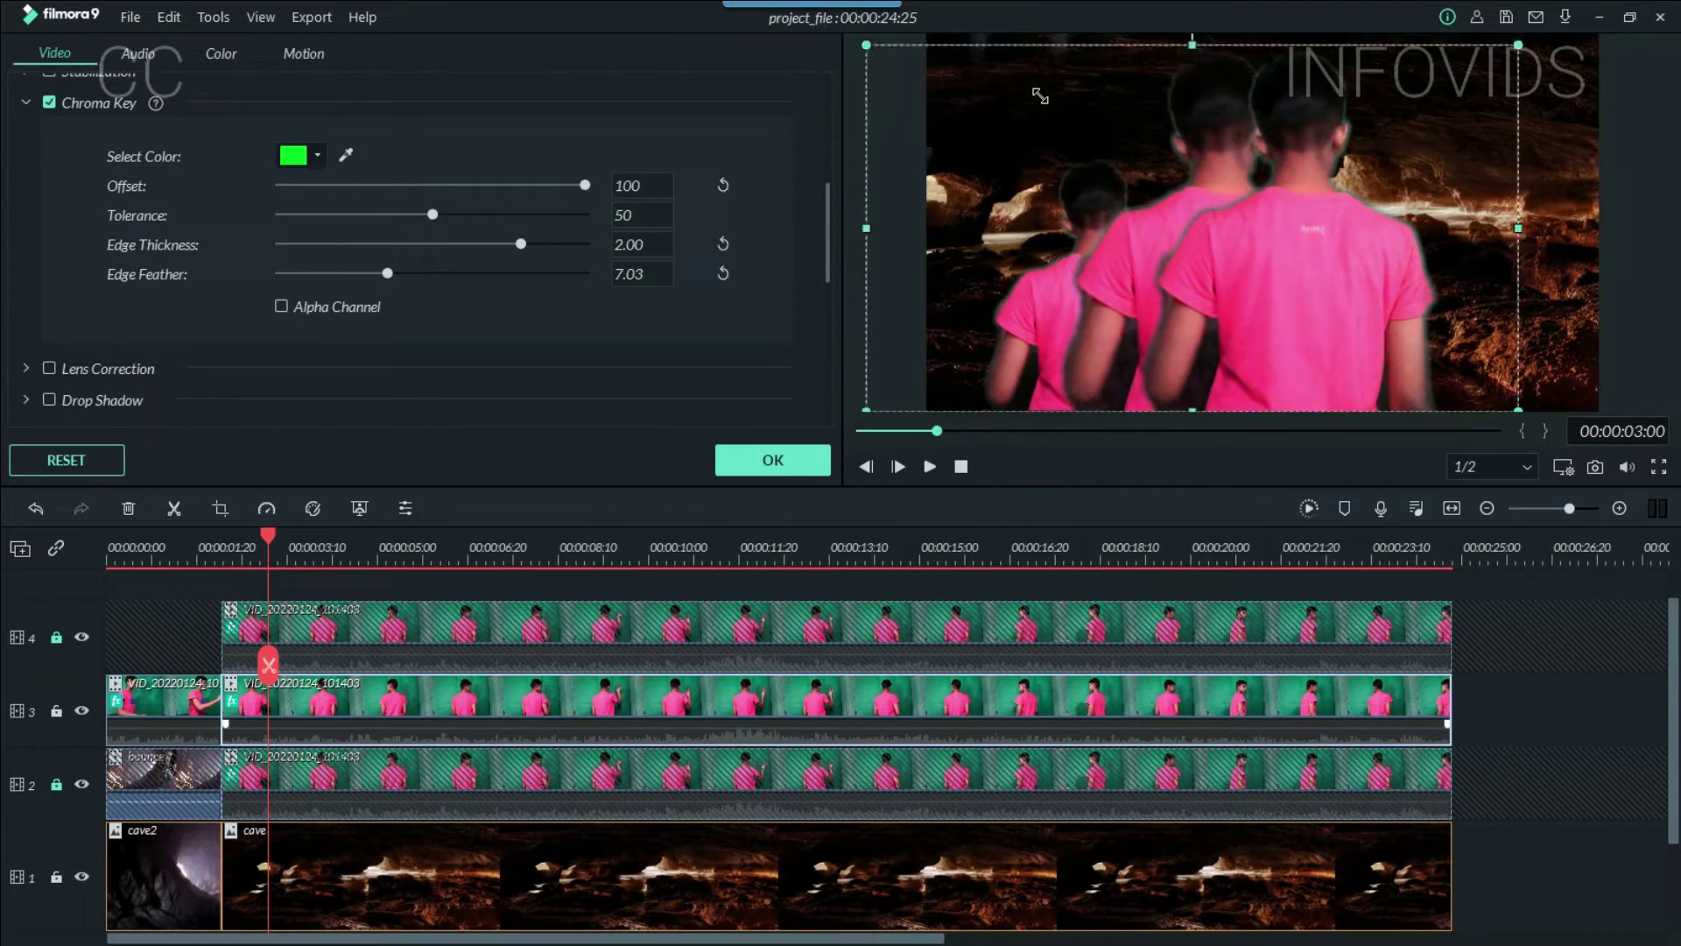
pyautogui.click(1305, 70)
pyautogui.click(341, 623)
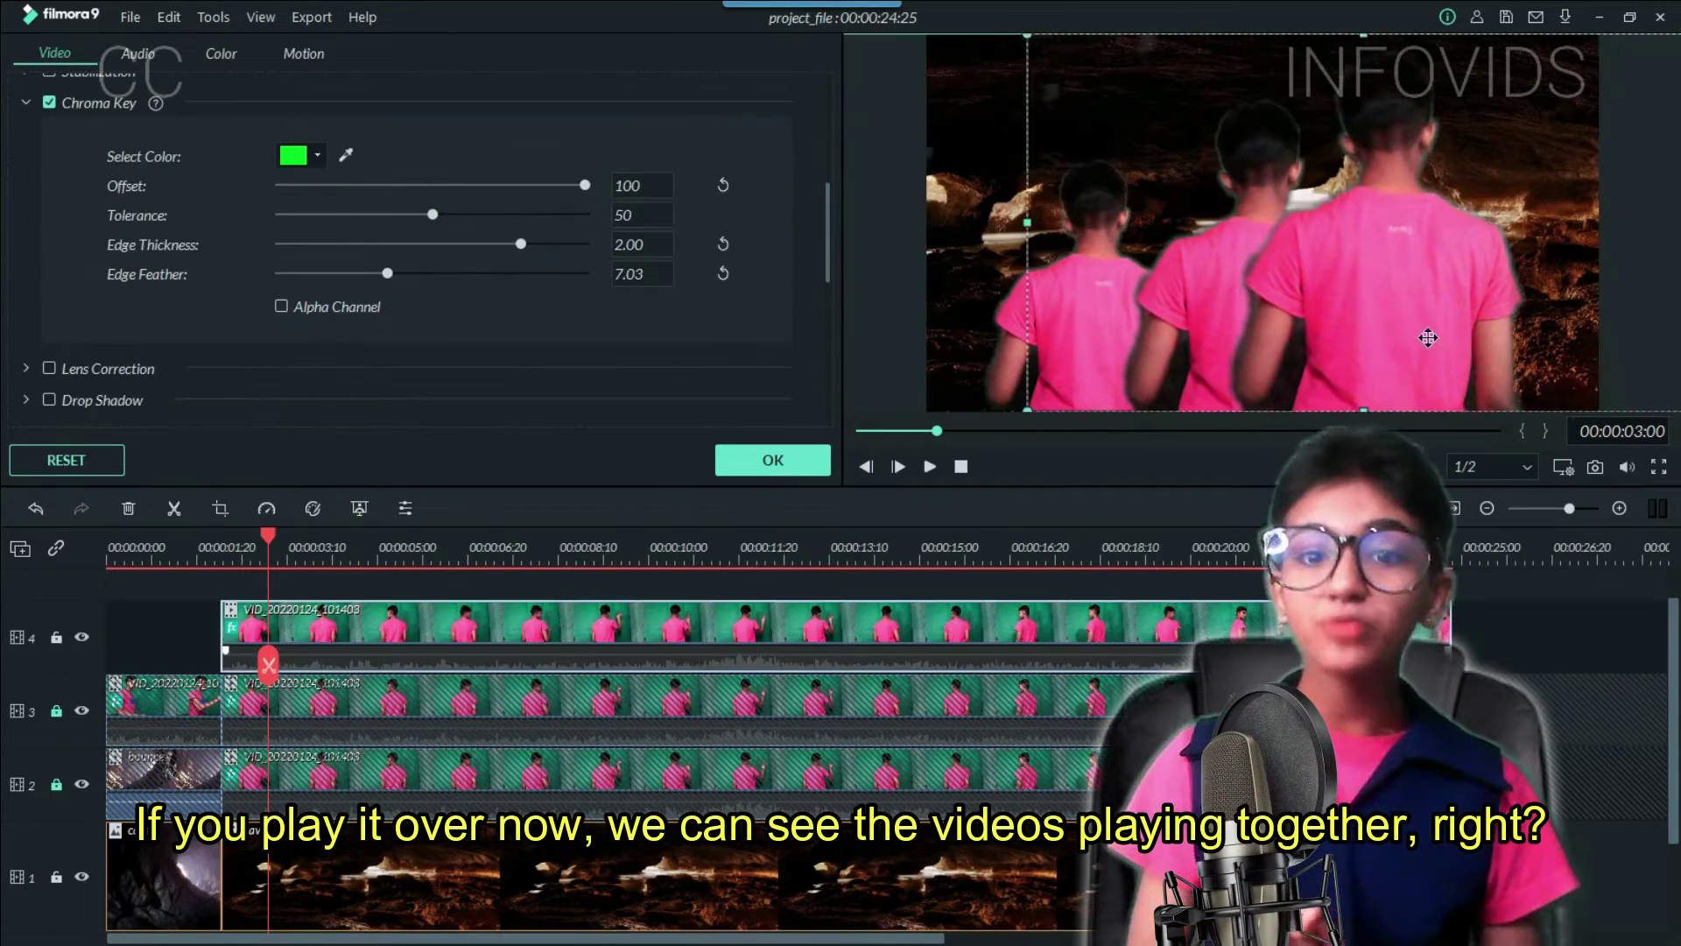
pyautogui.click(213, 551)
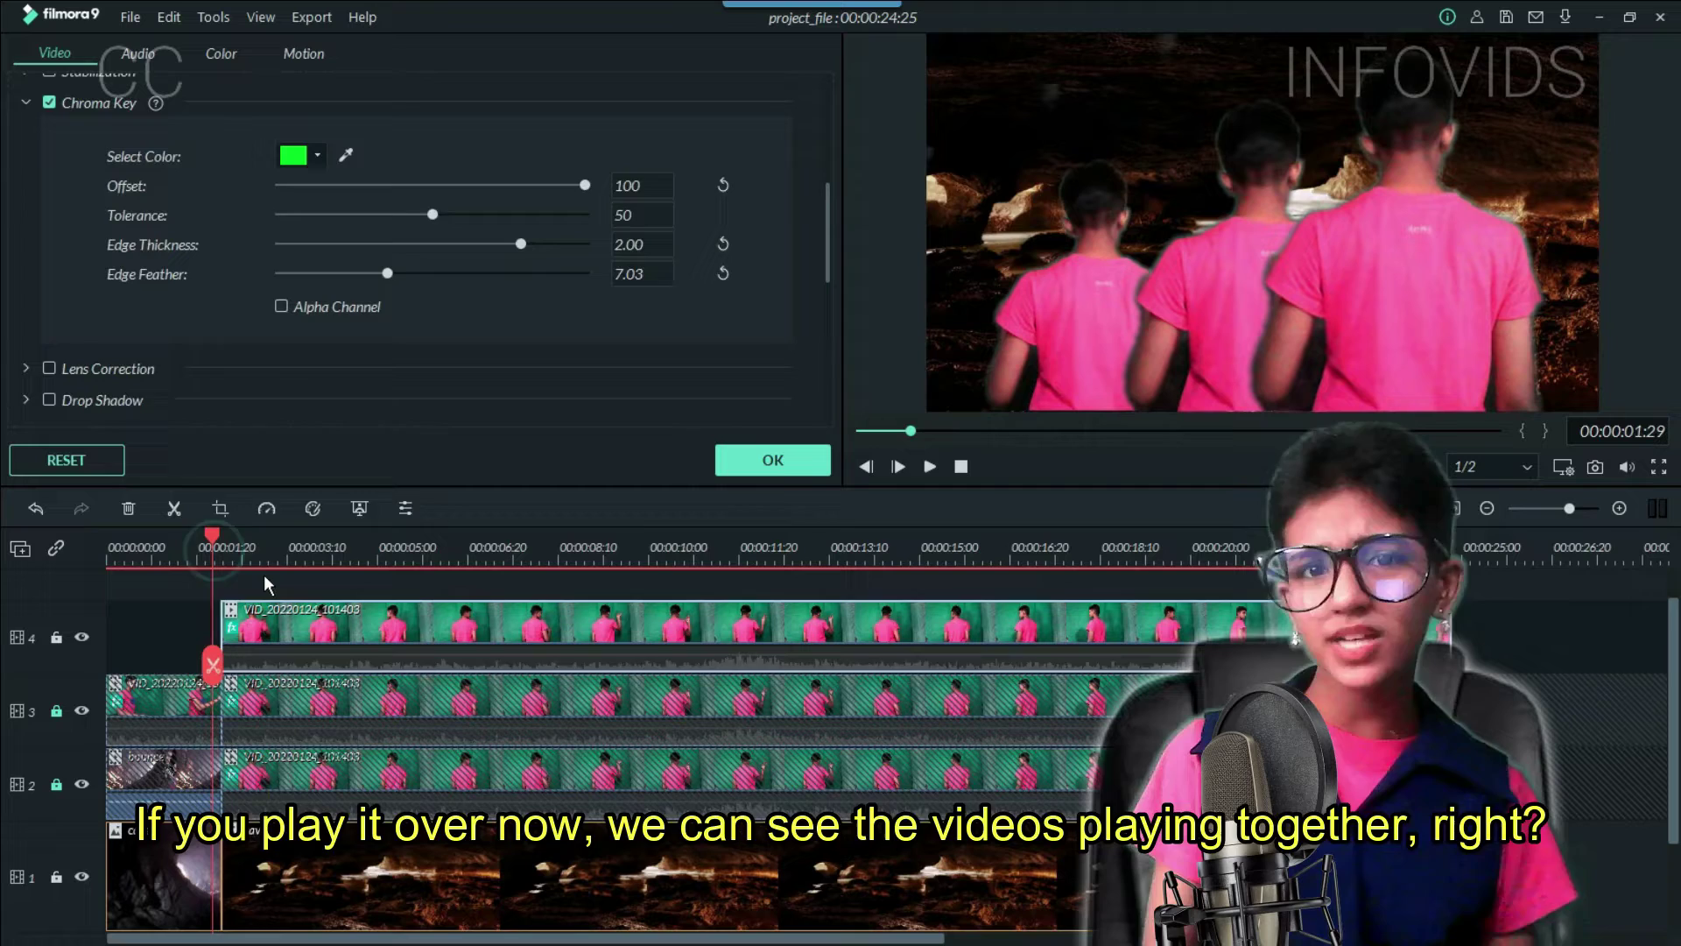
pyautogui.press('space')
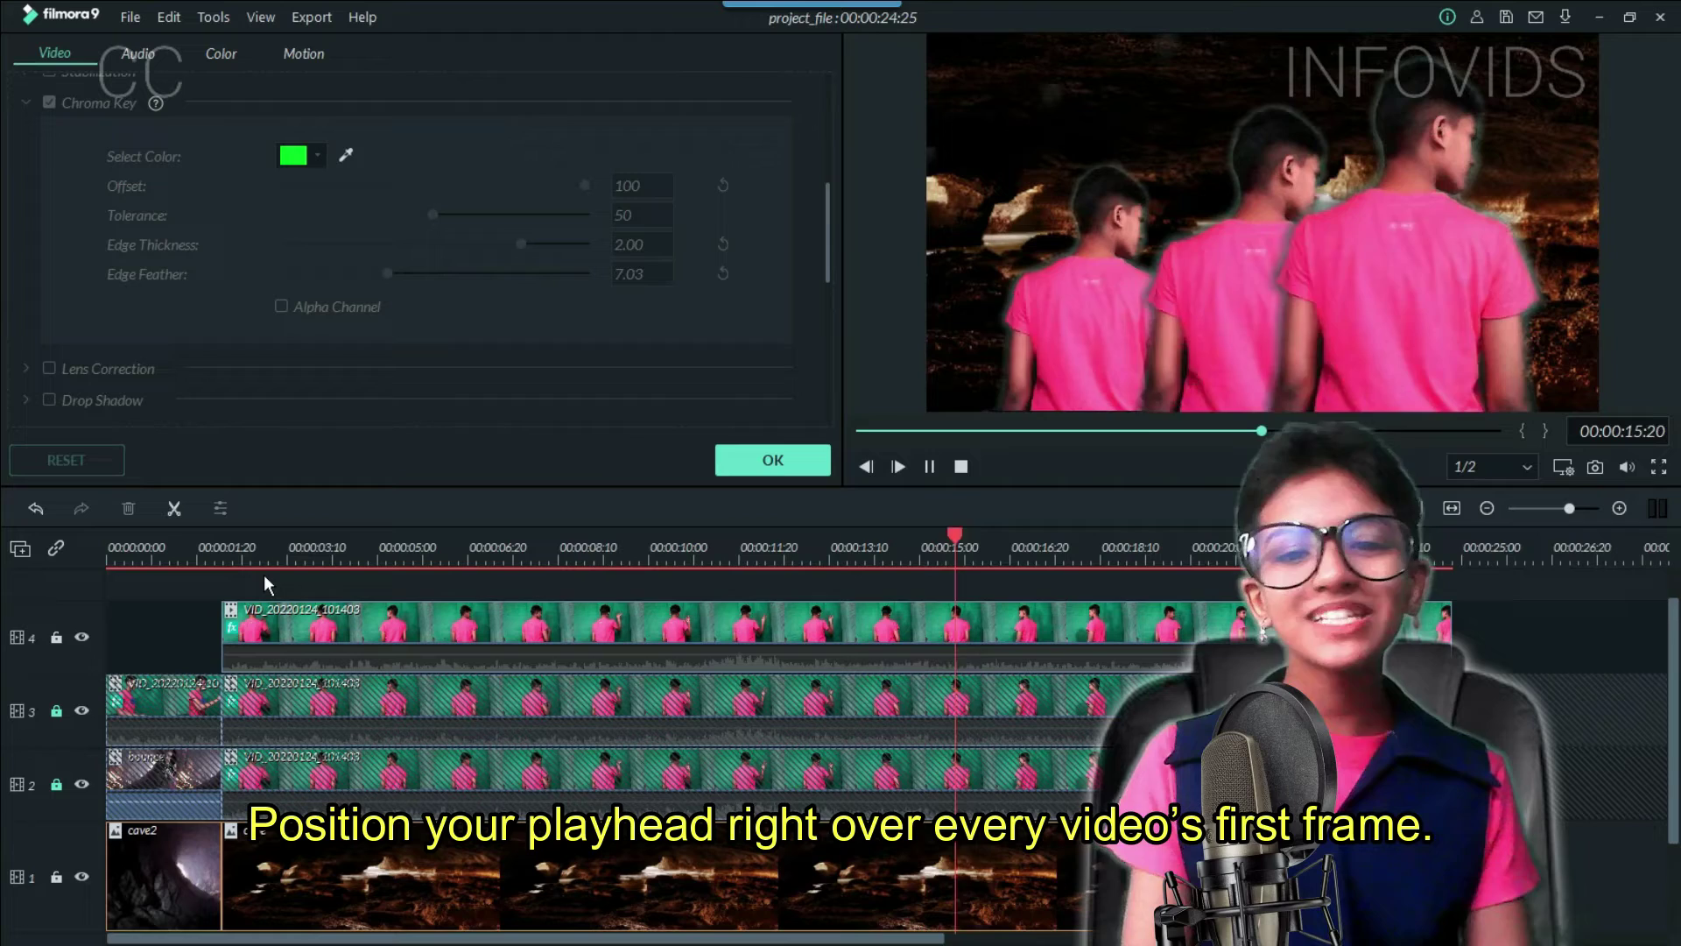
# Step: With track 3 locked, freeze the first frame of the track 4 clip at the split point, then unlock track 3
pyautogui.click(224, 550)
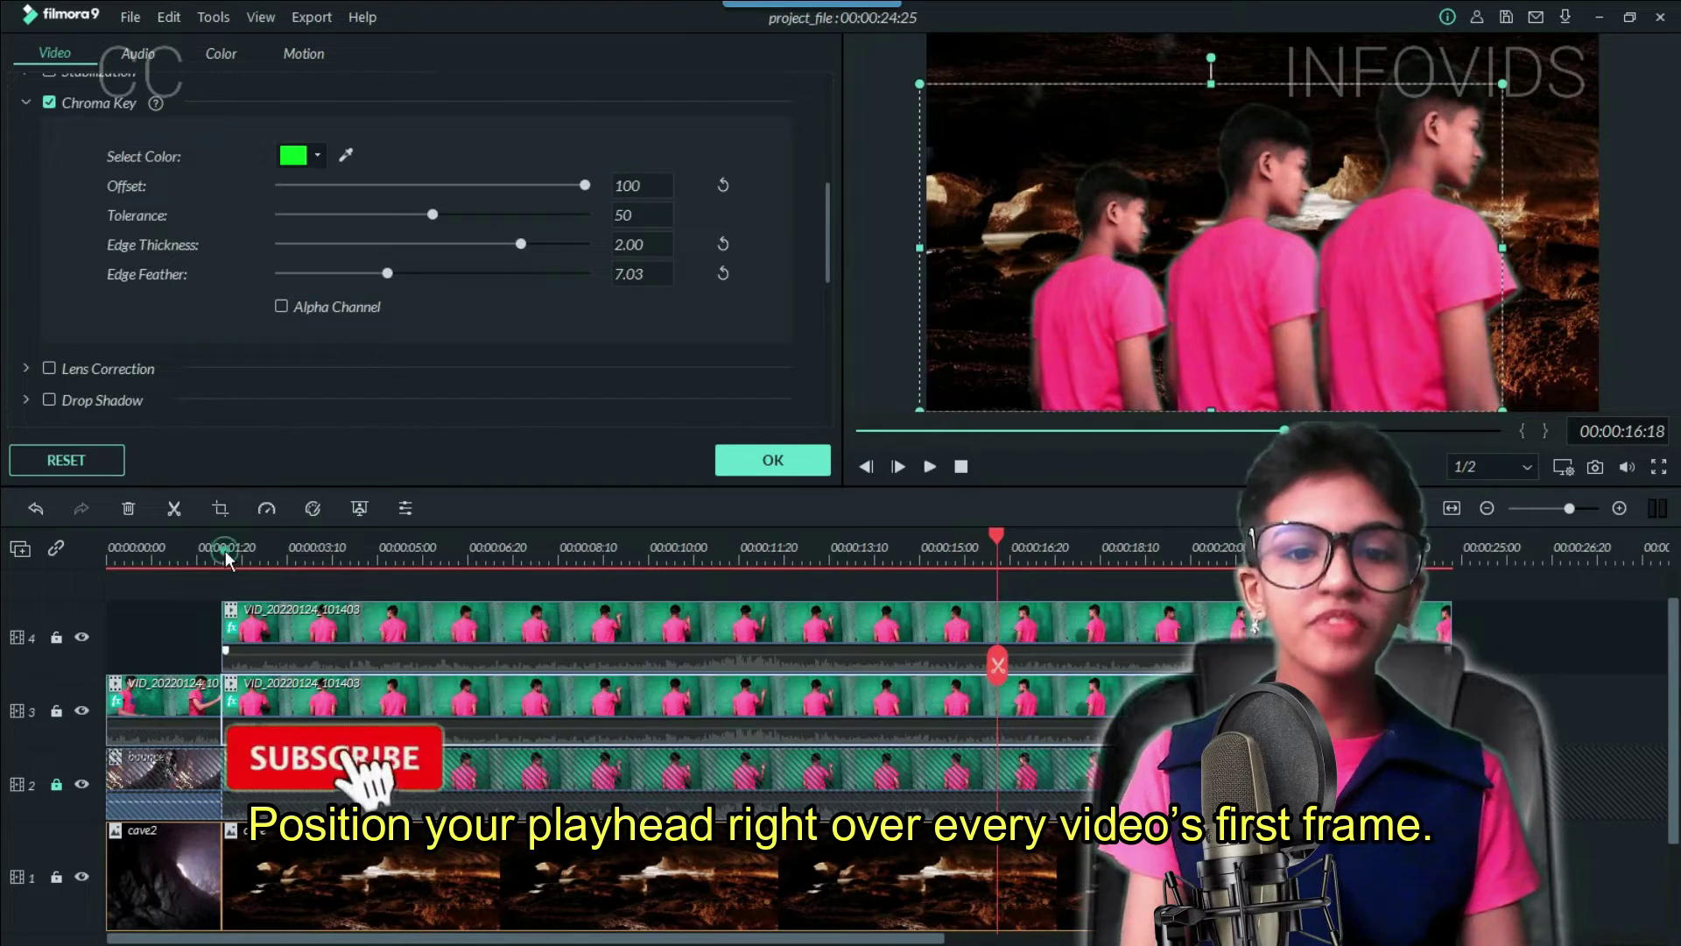
pyautogui.scroll(2, 307, 550)
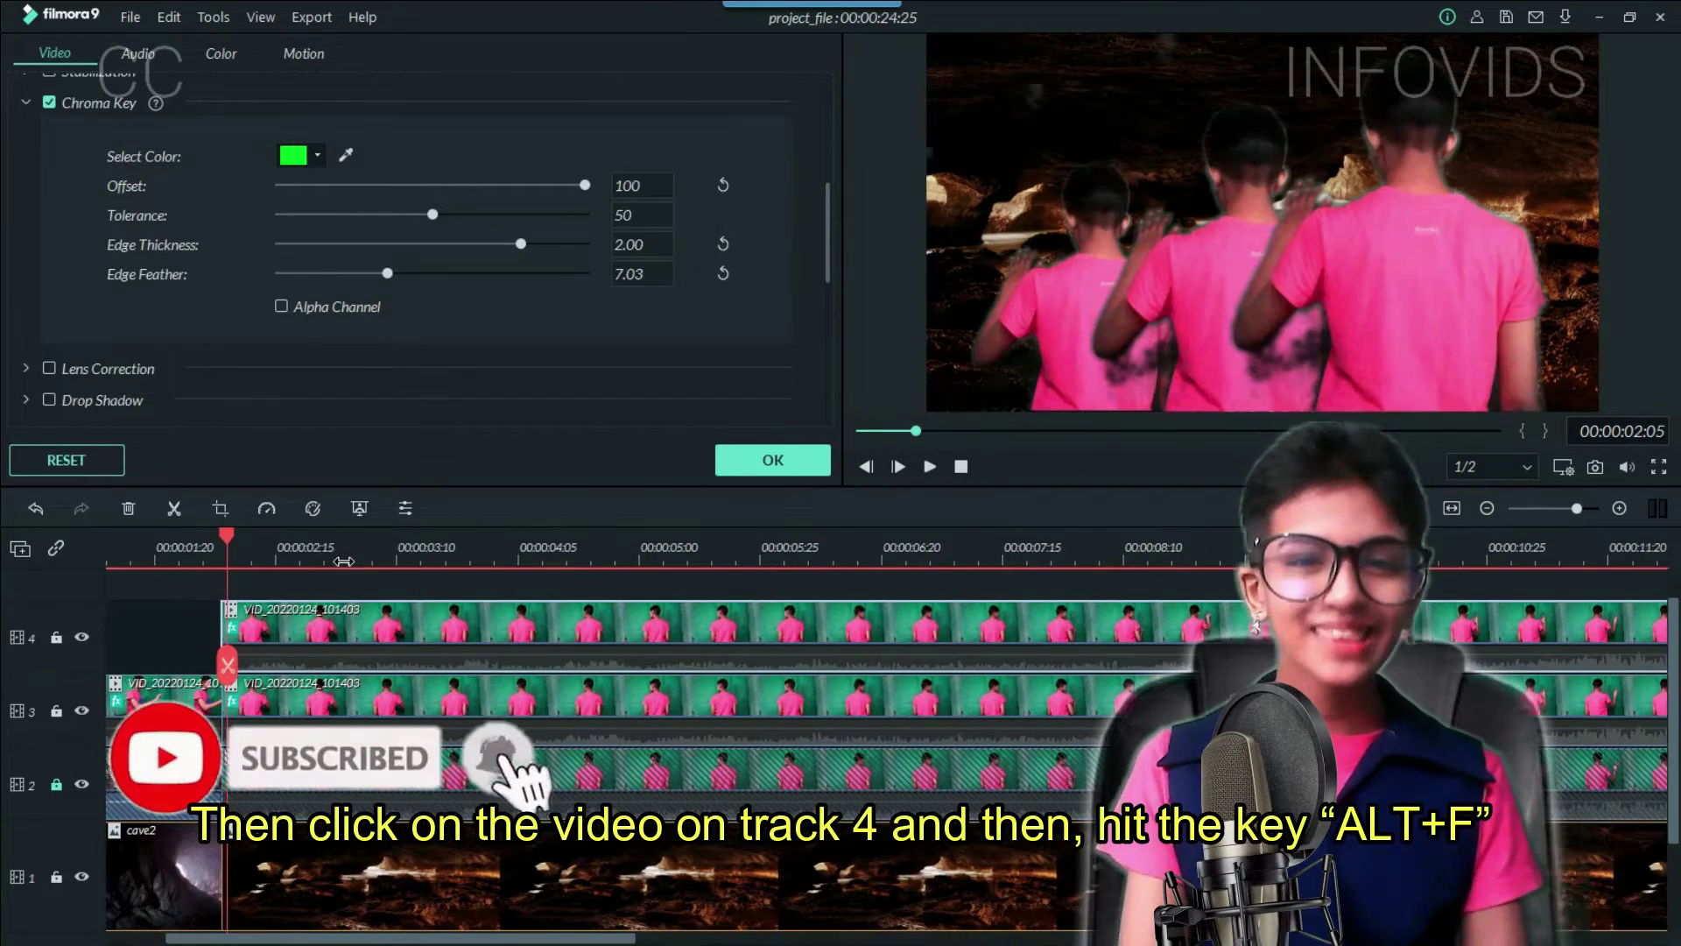
pyautogui.click(54, 712)
pyautogui.hscroll(-2, 217, 700)
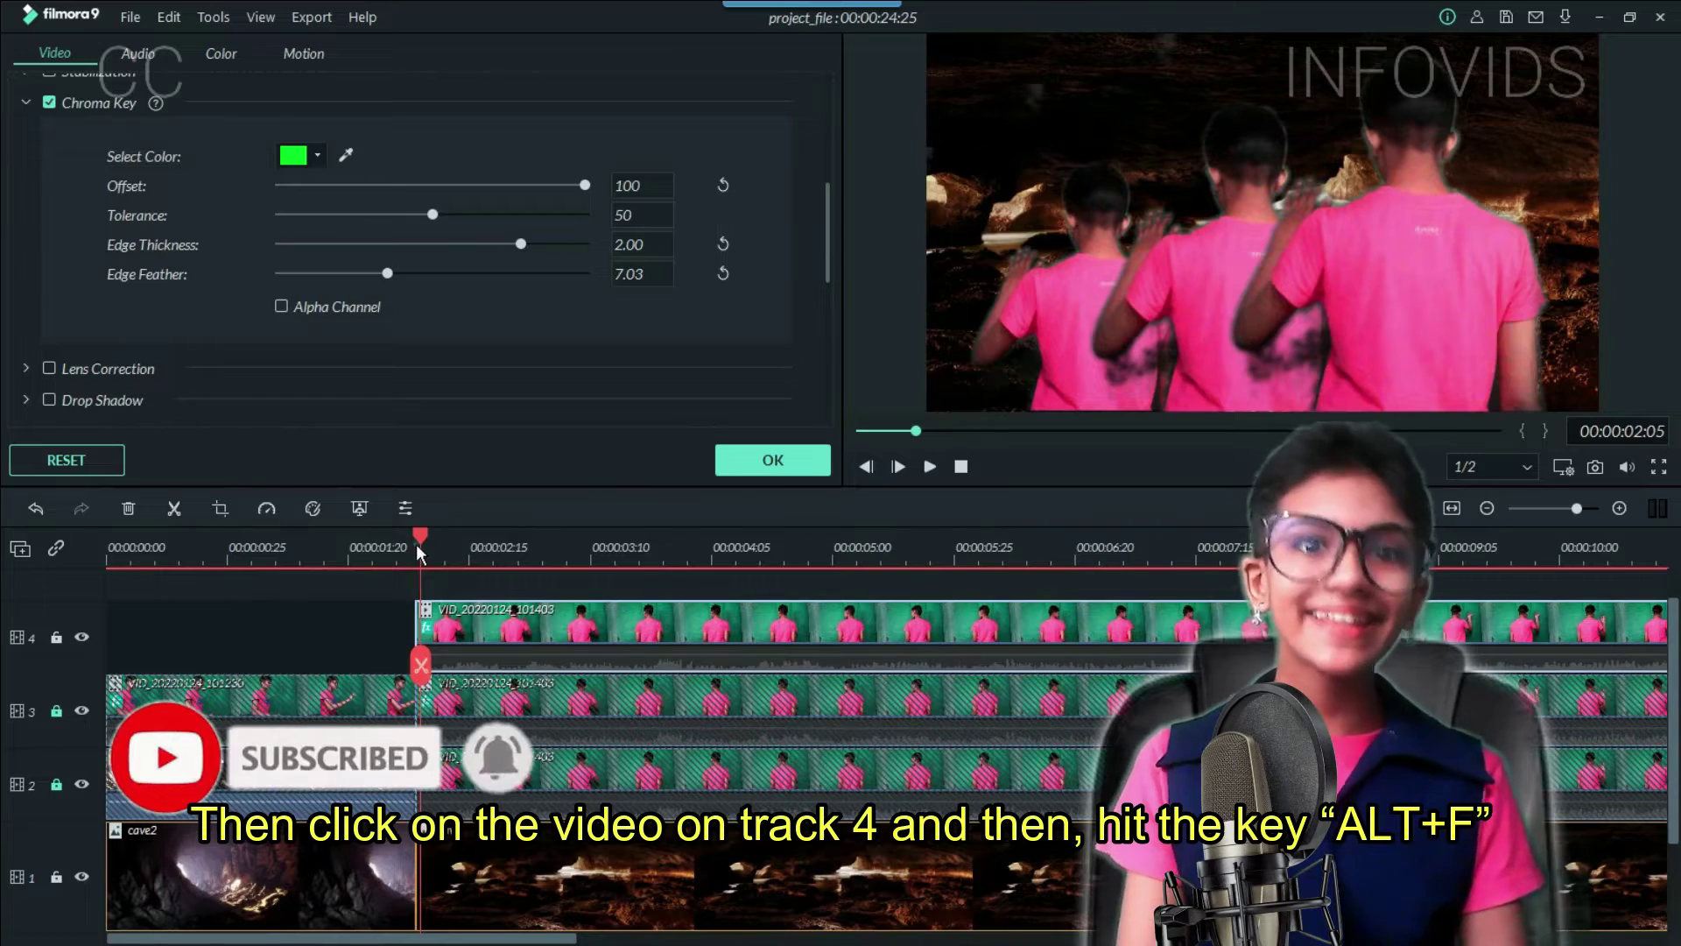
pyautogui.scroll(3, 417, 551)
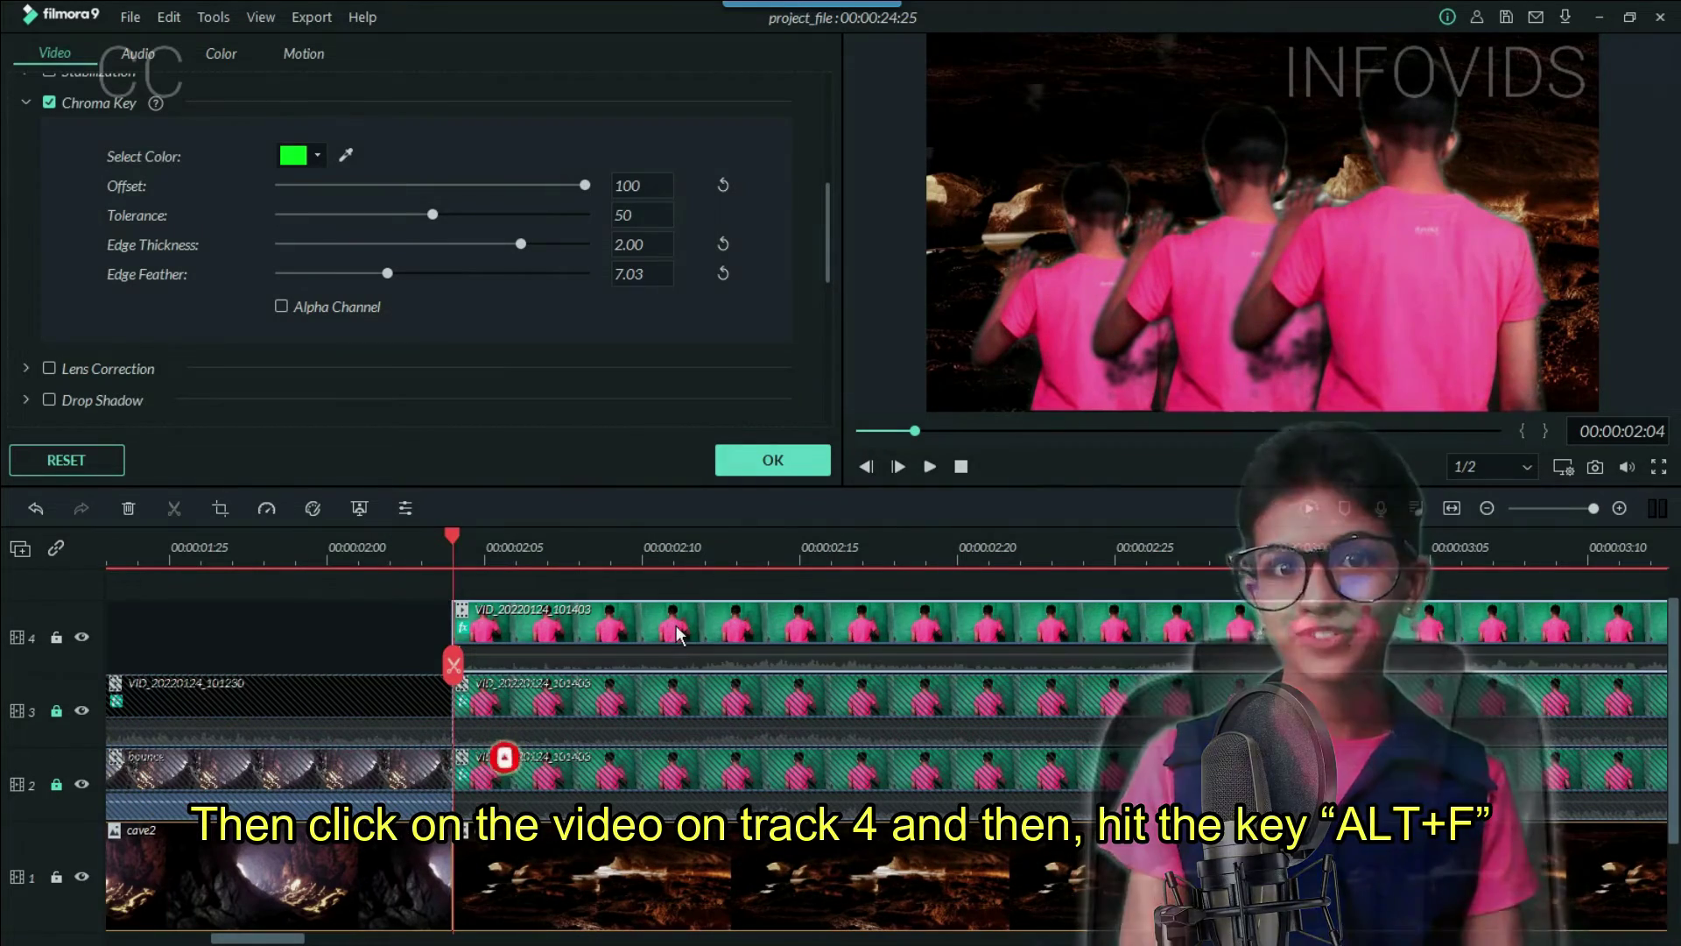
pyautogui.click(678, 632)
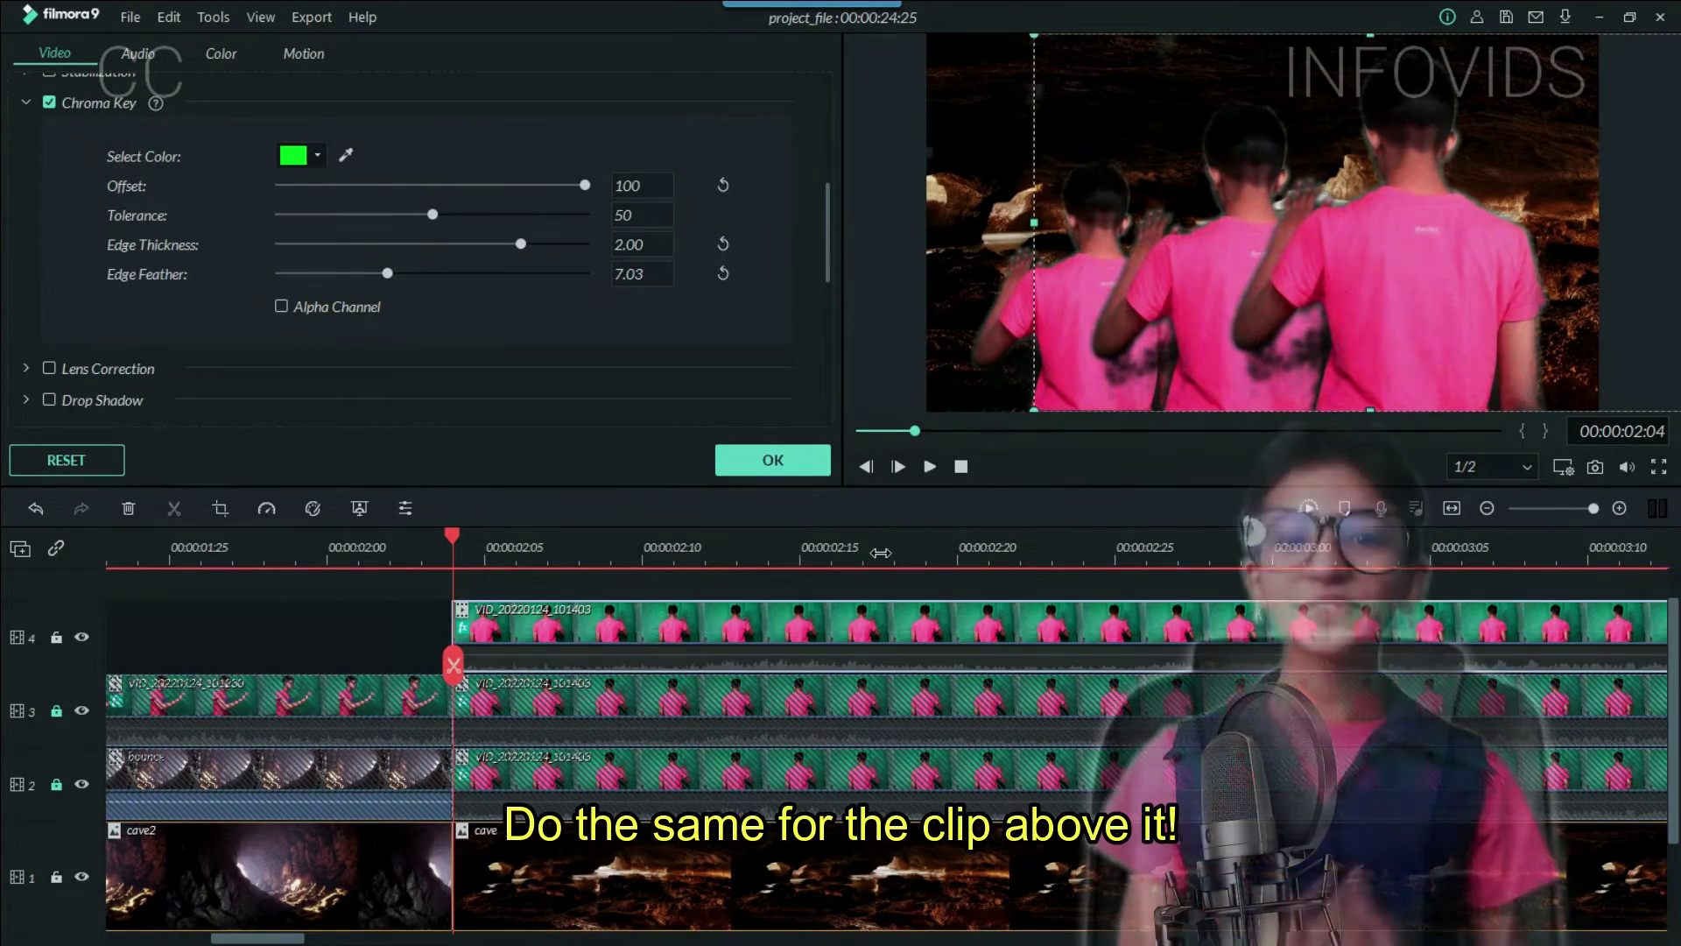
pyautogui.moveTo(1094, 626); pyautogui.dragTo(1178, 637)
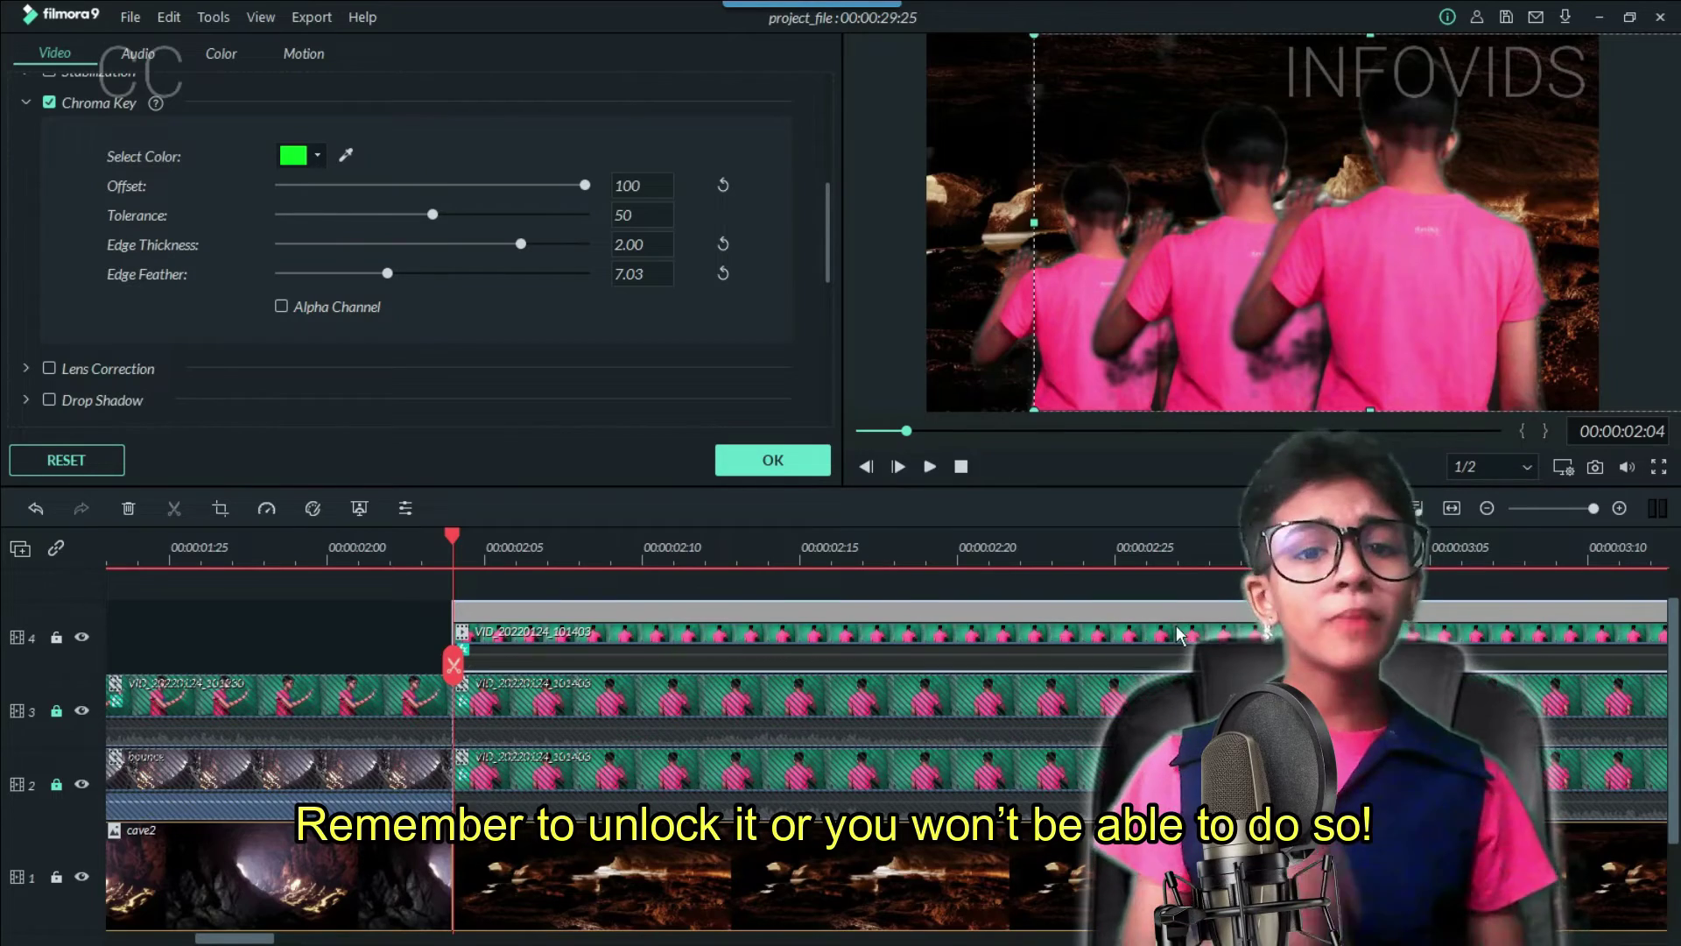
pyautogui.scroll(-5, 1223, 537)
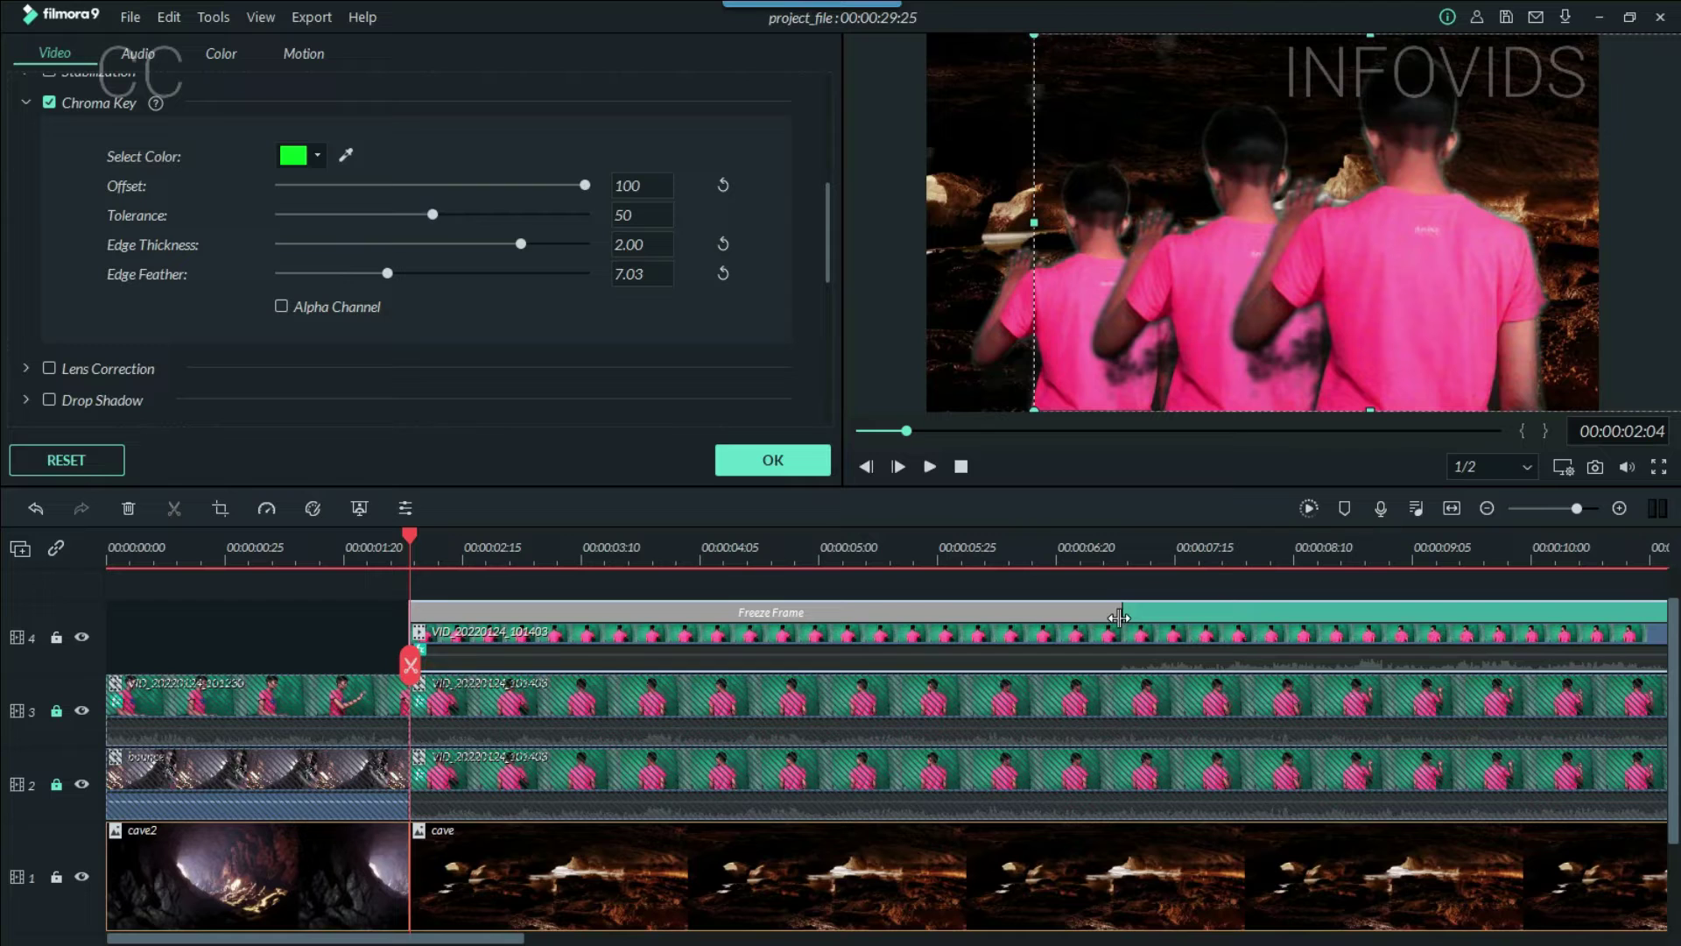
pyautogui.click(56, 712)
pyautogui.click(544, 701)
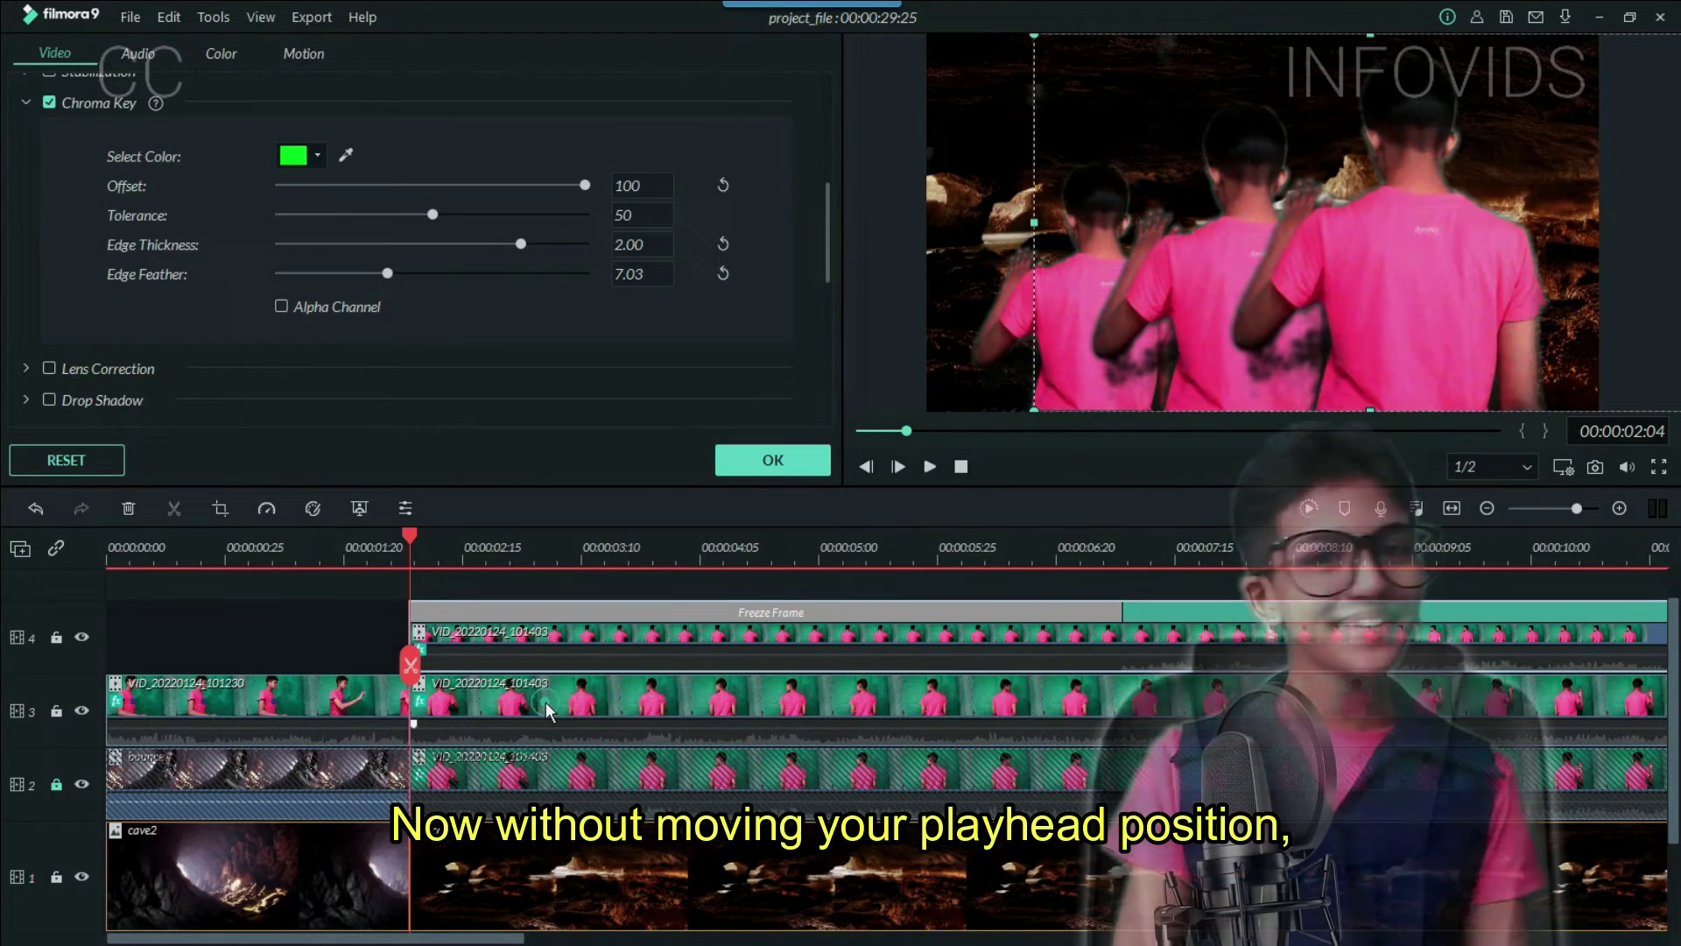
# Step: Freeze the track 3 clip's start, then trim the track 3 and 4 freeze frames to end at the playhead
pyautogui.hotkey('alt', 'f')
pyautogui.click(56, 785)
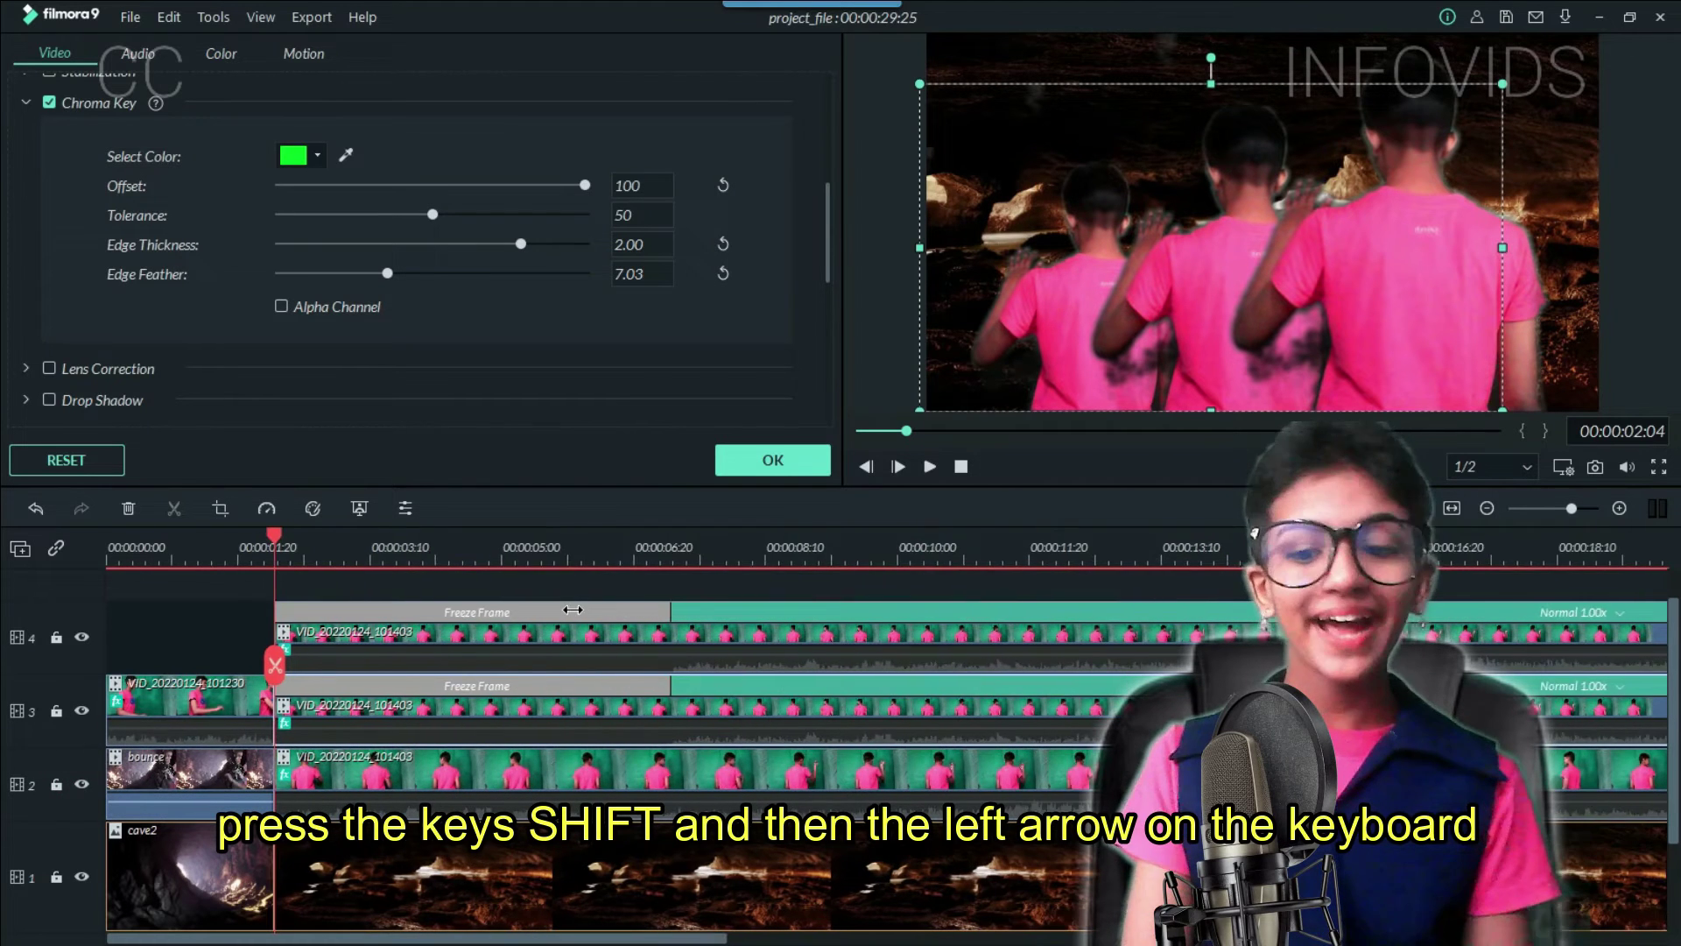
pyautogui.hotkey('ctrl', '-')
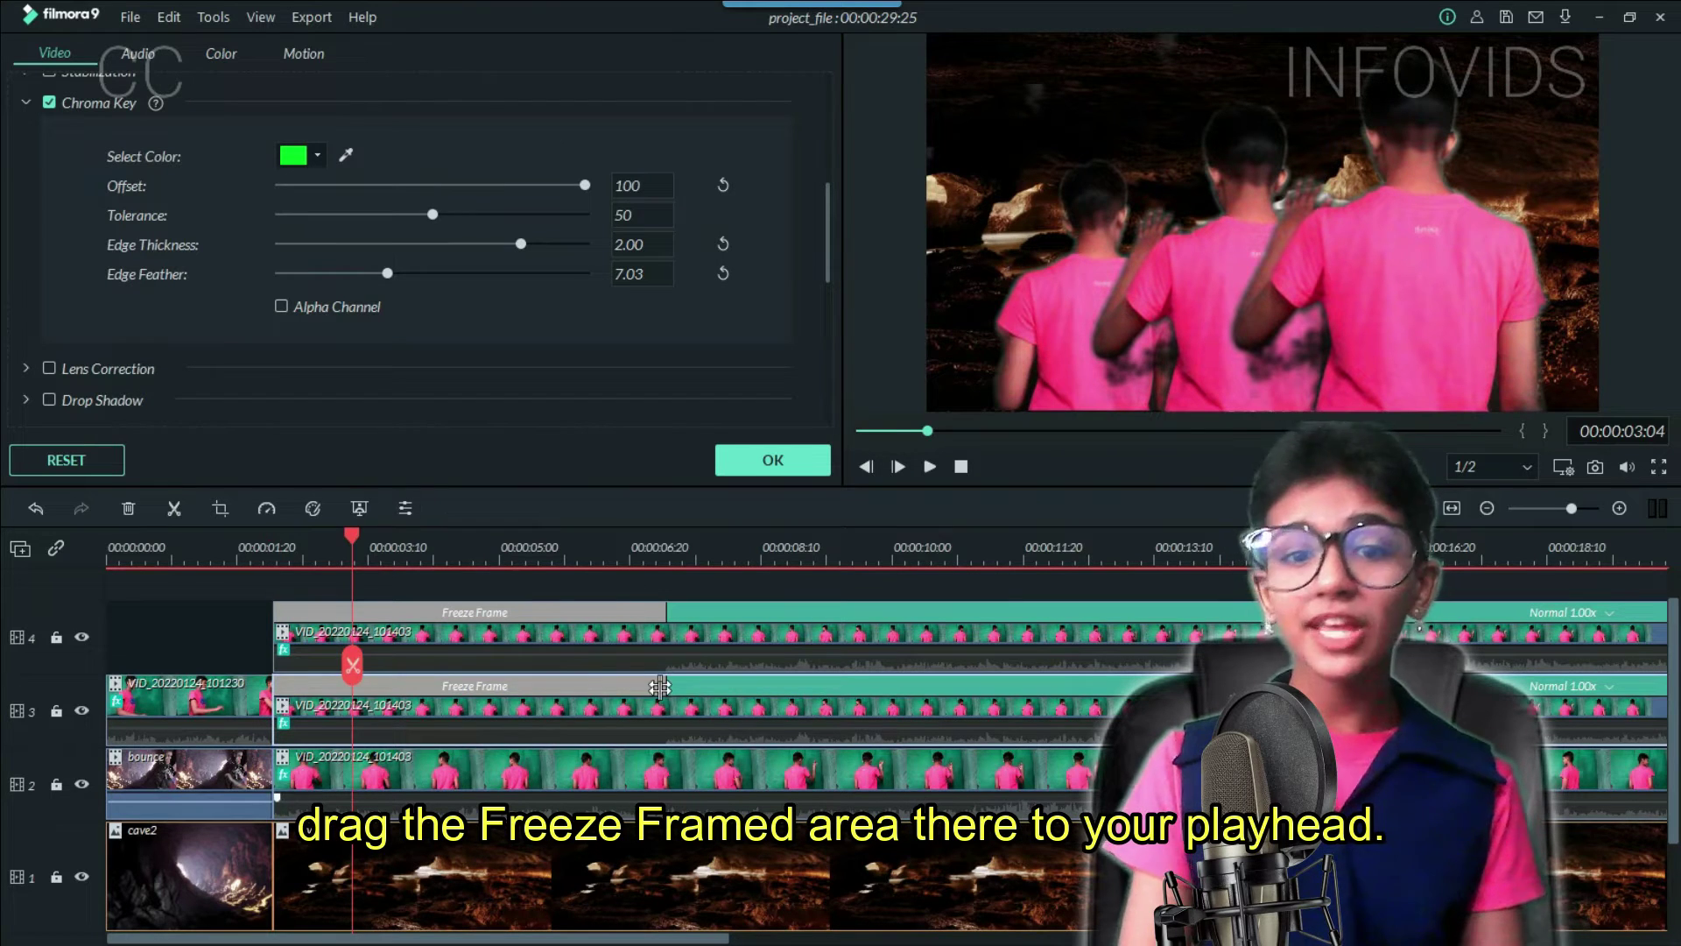
pyautogui.moveTo(659, 687); pyautogui.dragTo(347, 711)
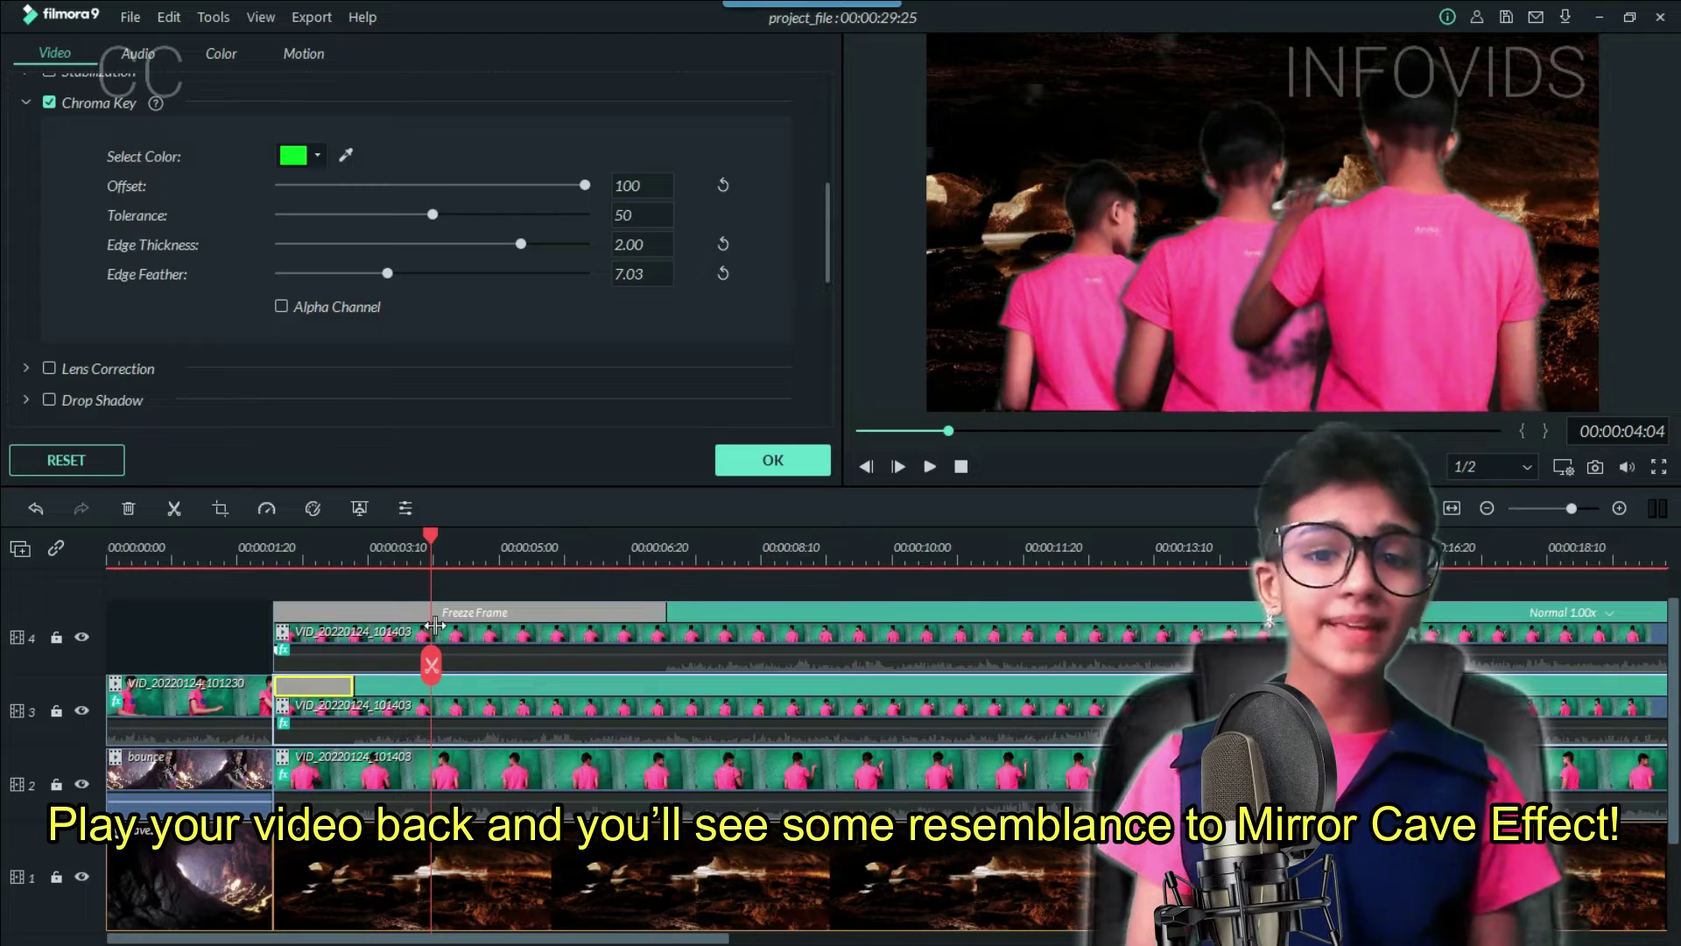
pyautogui.moveTo(436, 624); pyautogui.dragTo(431, 624)
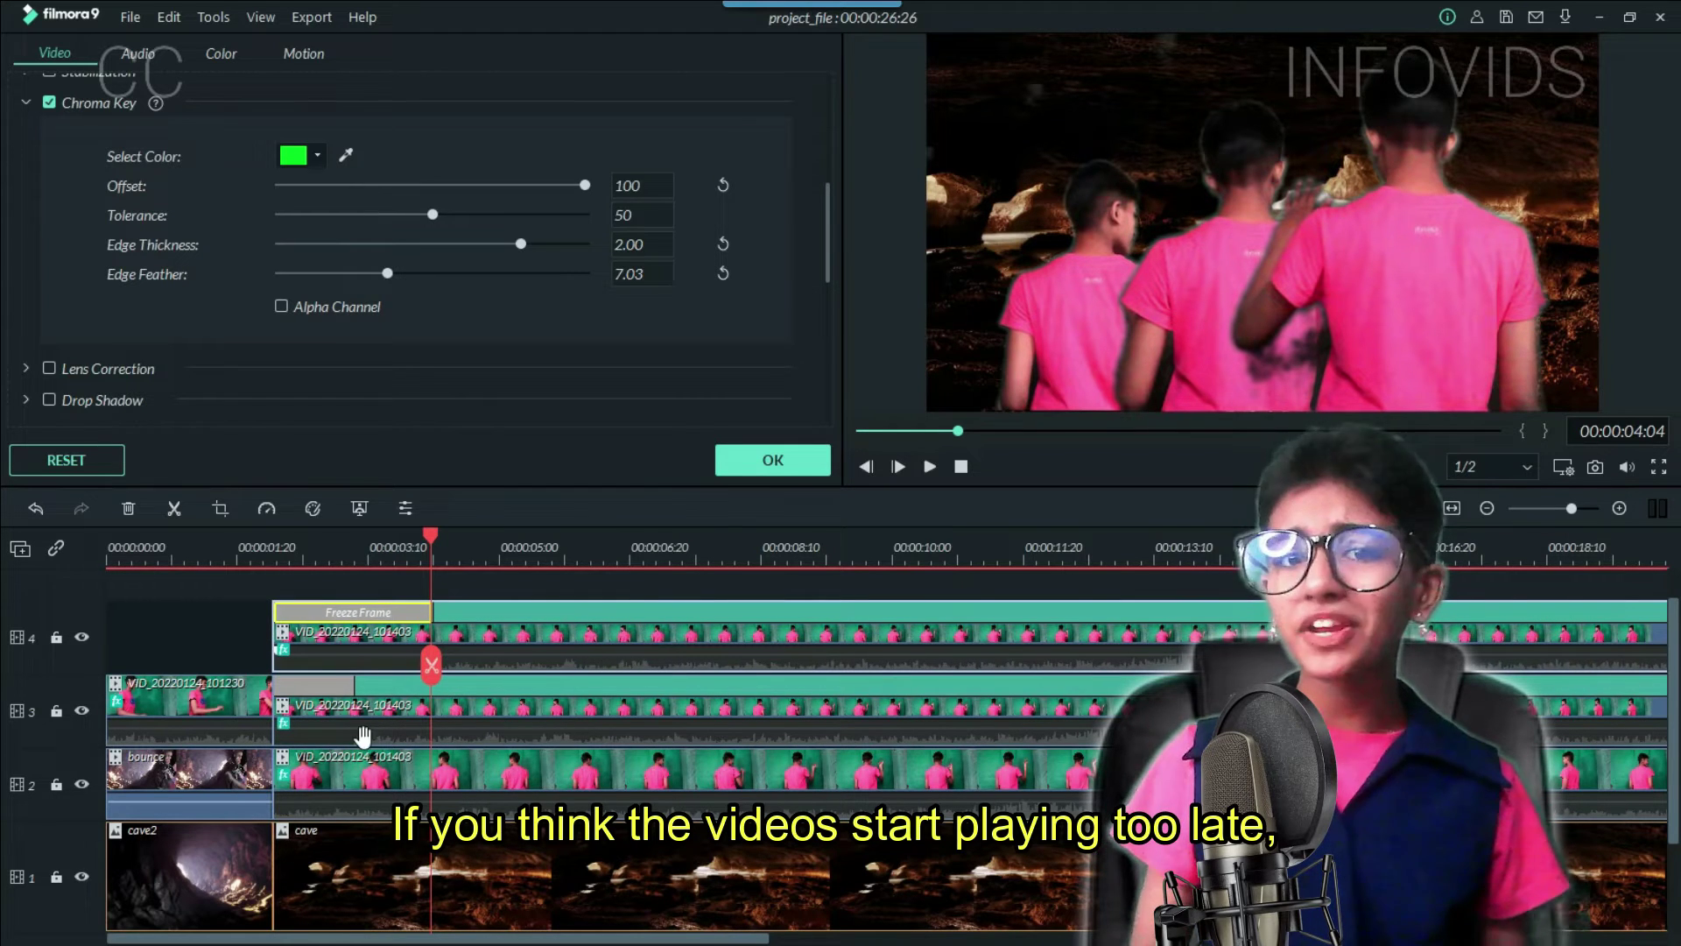
pyautogui.click(632, 580)
pyautogui.scroll(-3, 613, 595)
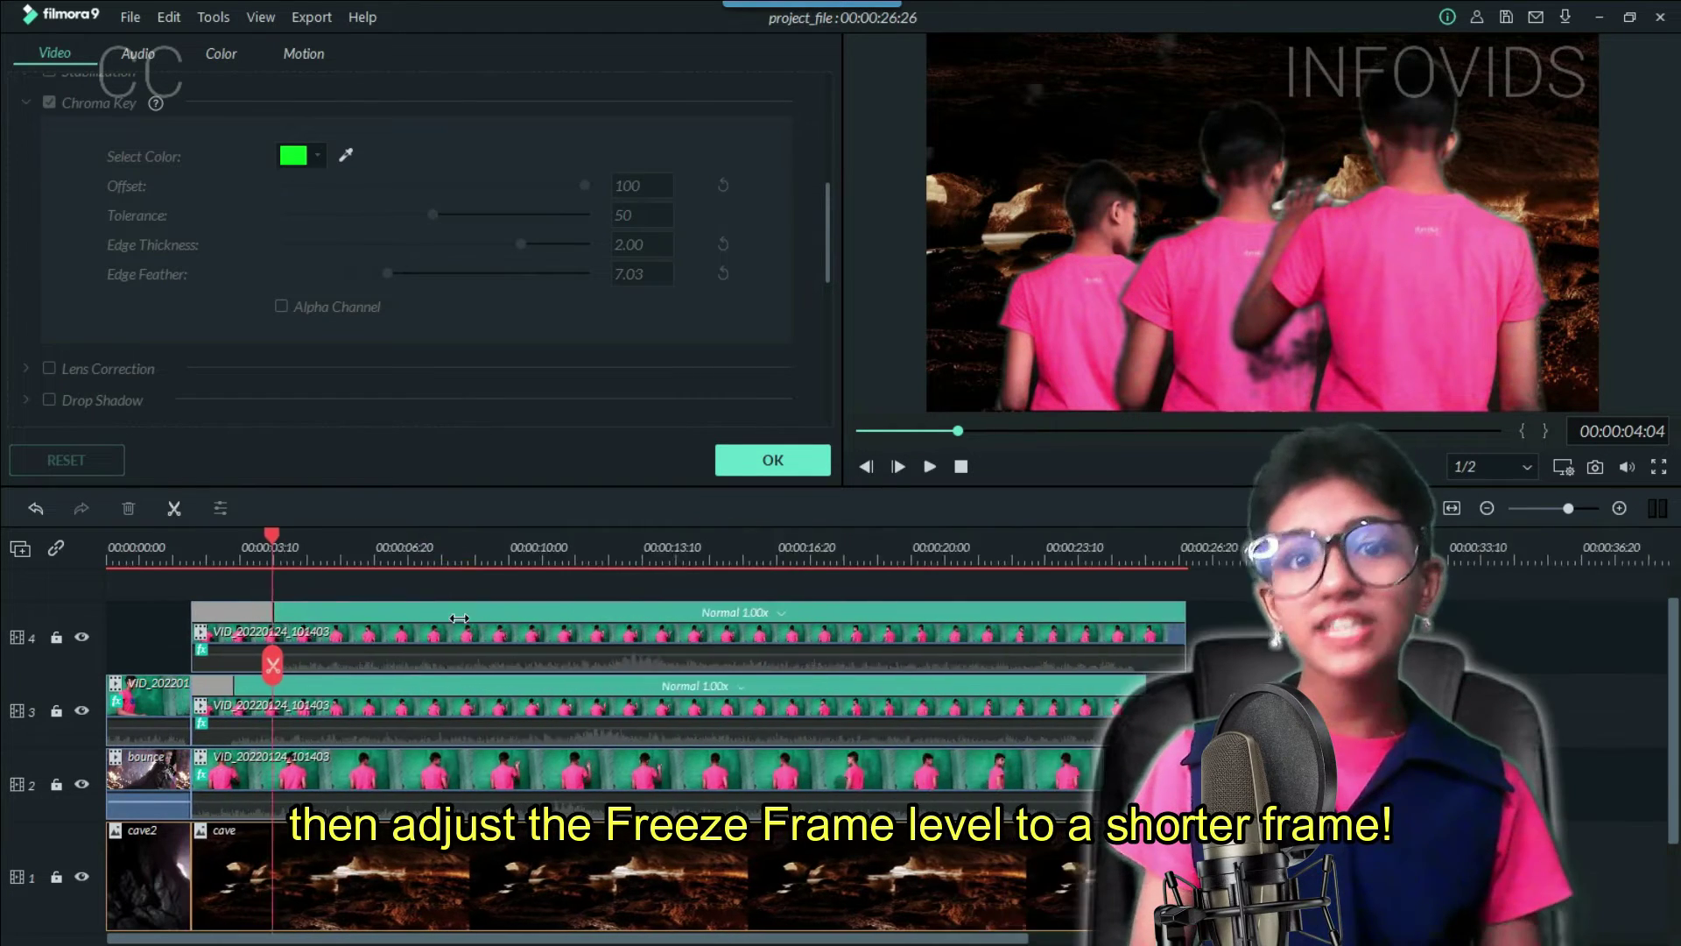
pyautogui.moveTo(302, 534); pyautogui.dragTo(228, 550)
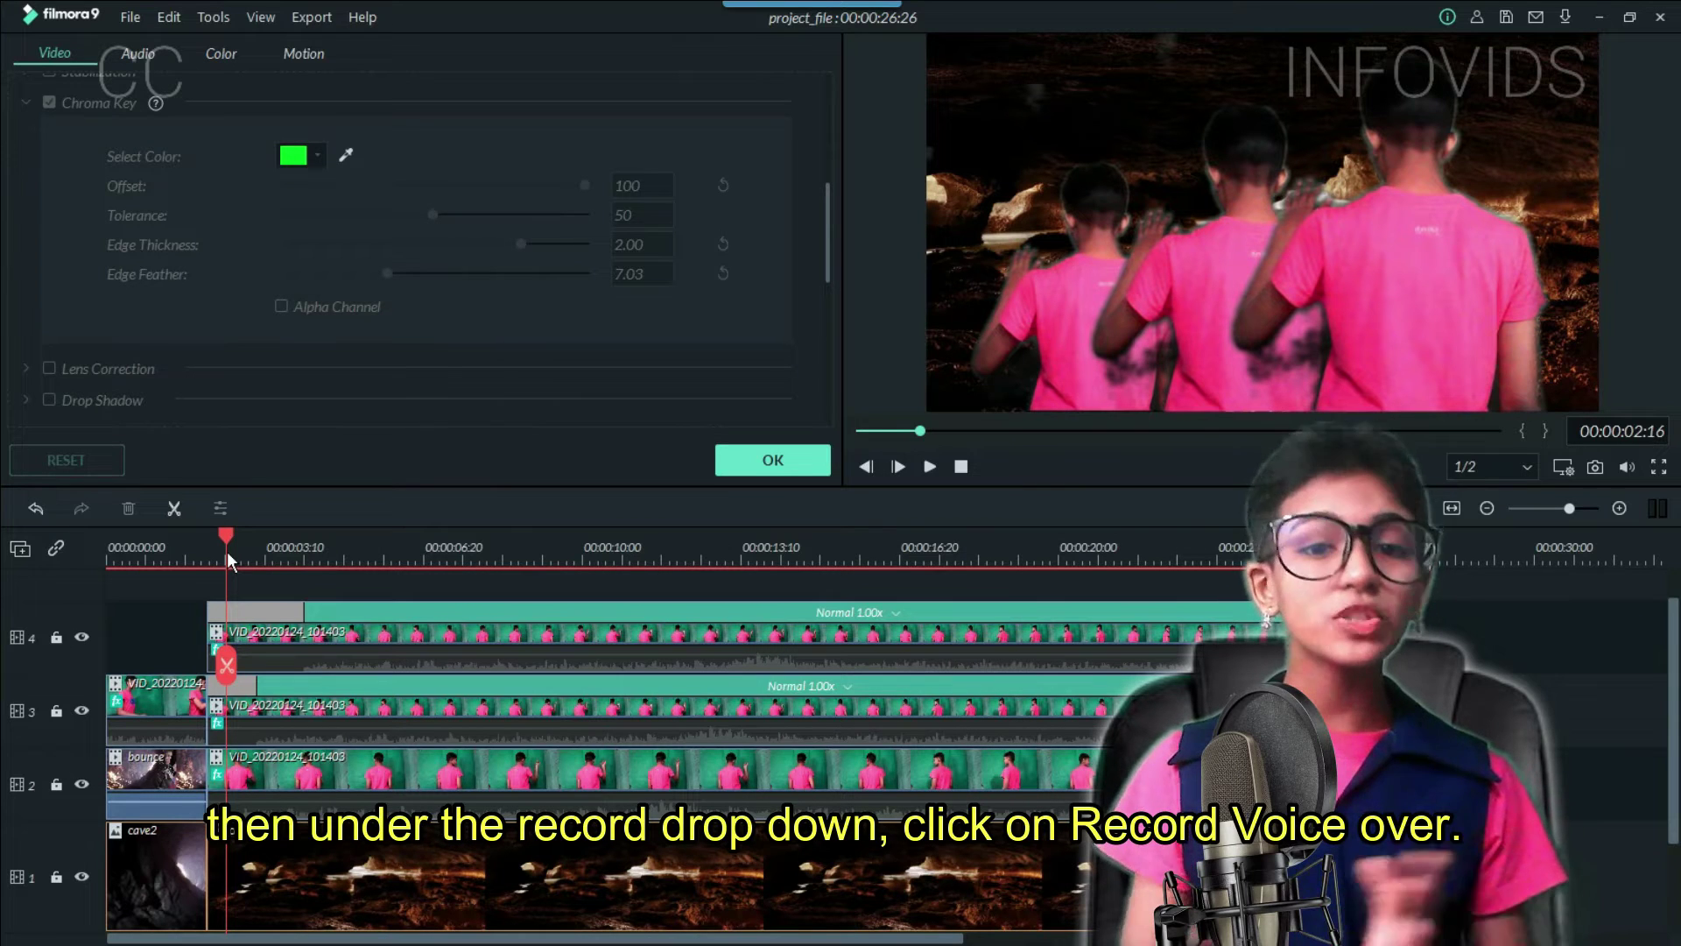
# Step: Close the Record dropdown unused and open the media Import window from the library
pyautogui.click(386, 109)
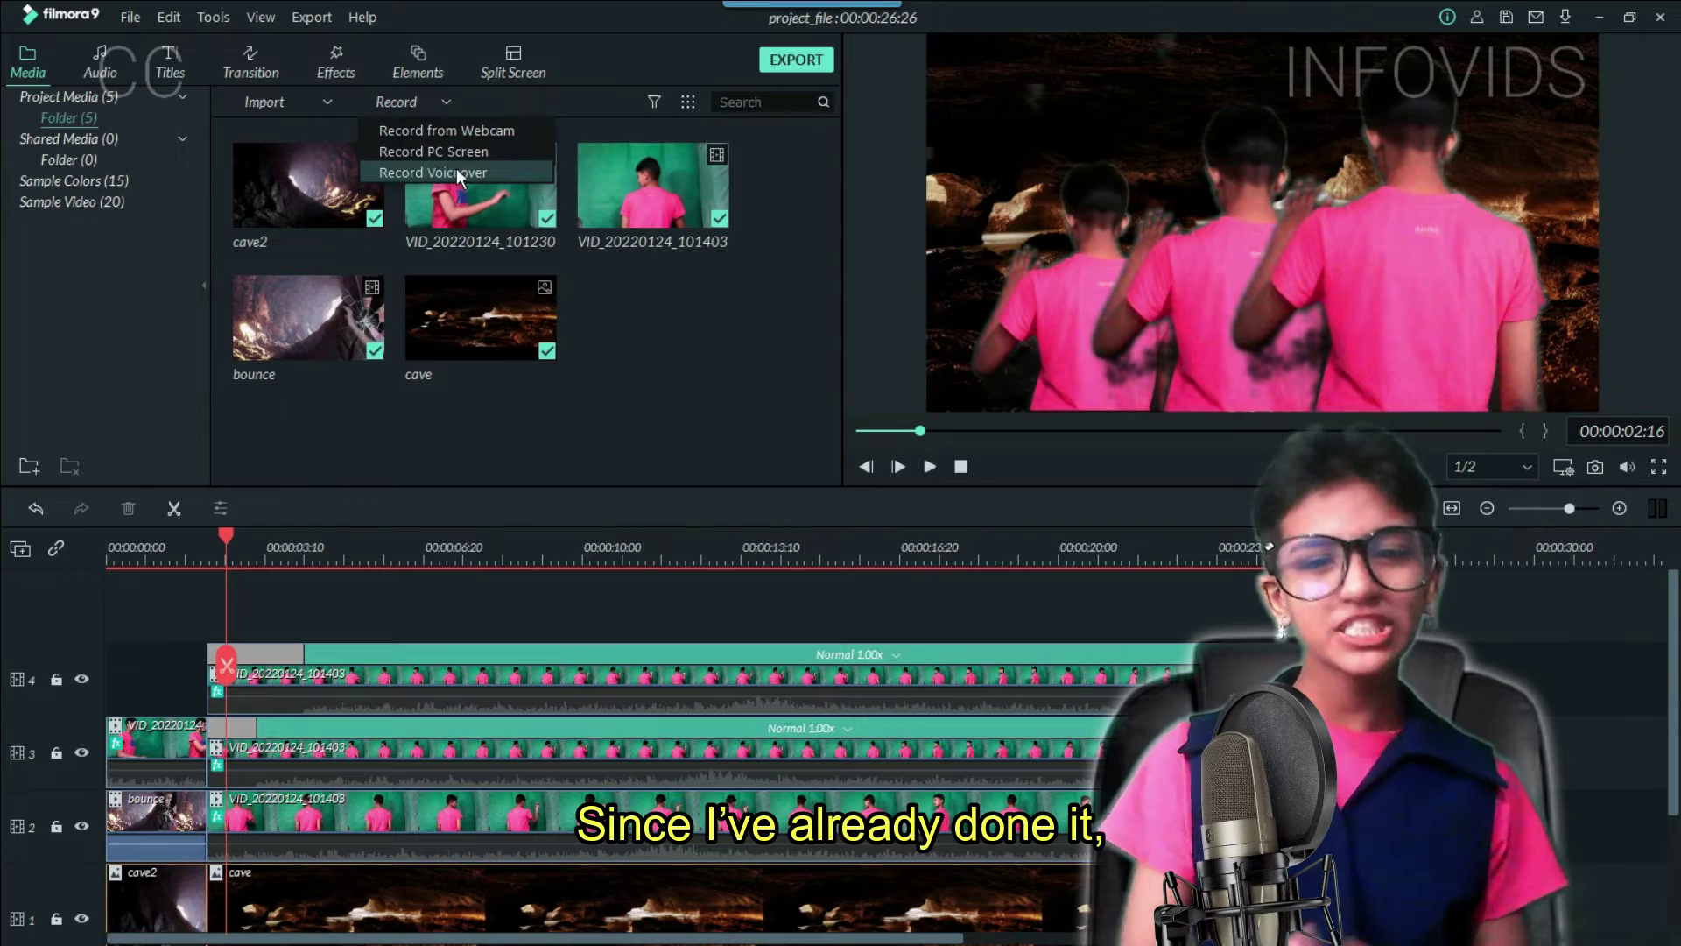
pyautogui.click(630, 319)
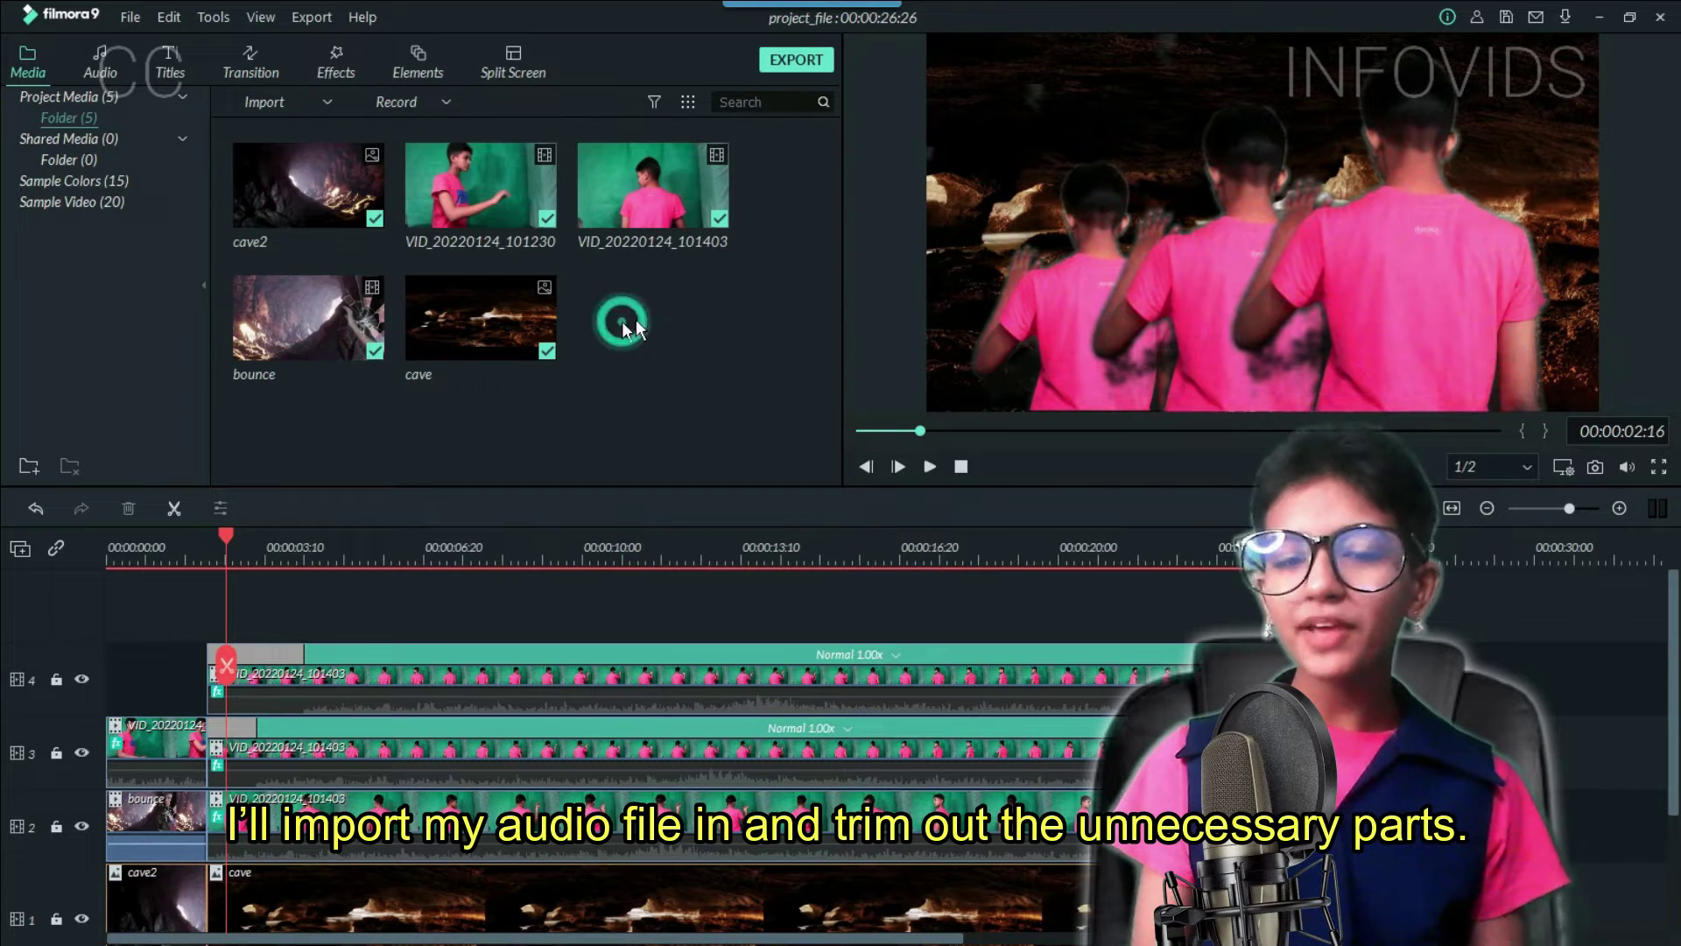
pyautogui.doubleClick(708, 338)
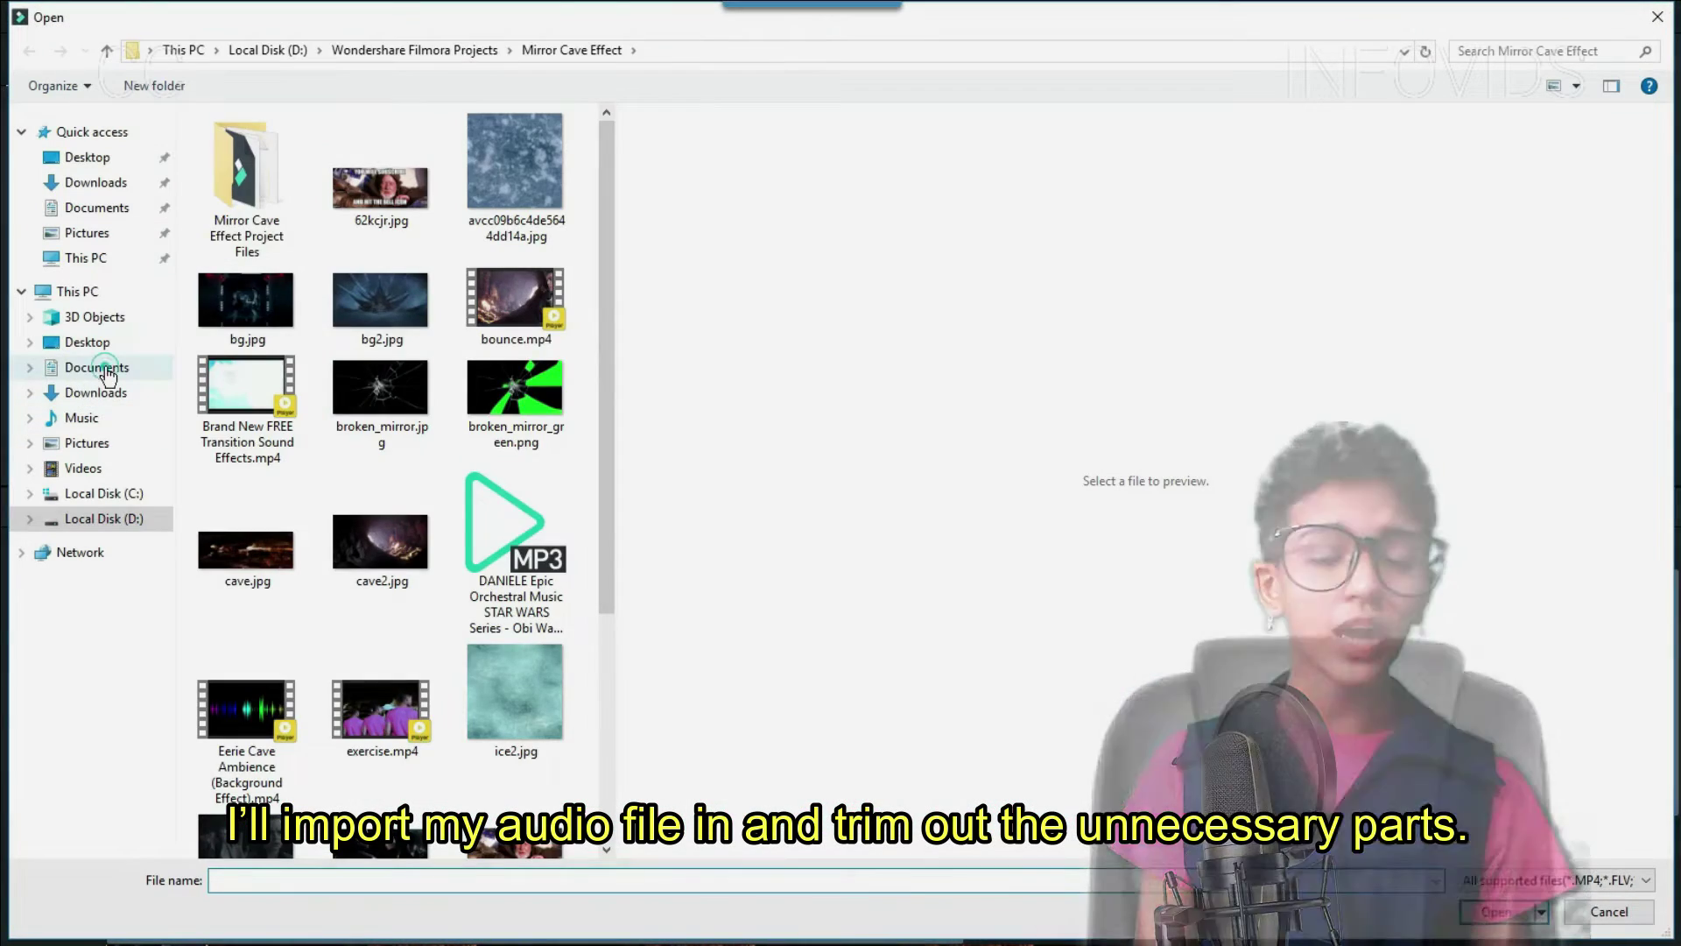
# Step: Import the REC recording from the Wondershare Filmora 9 folder onto audio track 1, aligned with the snap
pyautogui.click(106, 371)
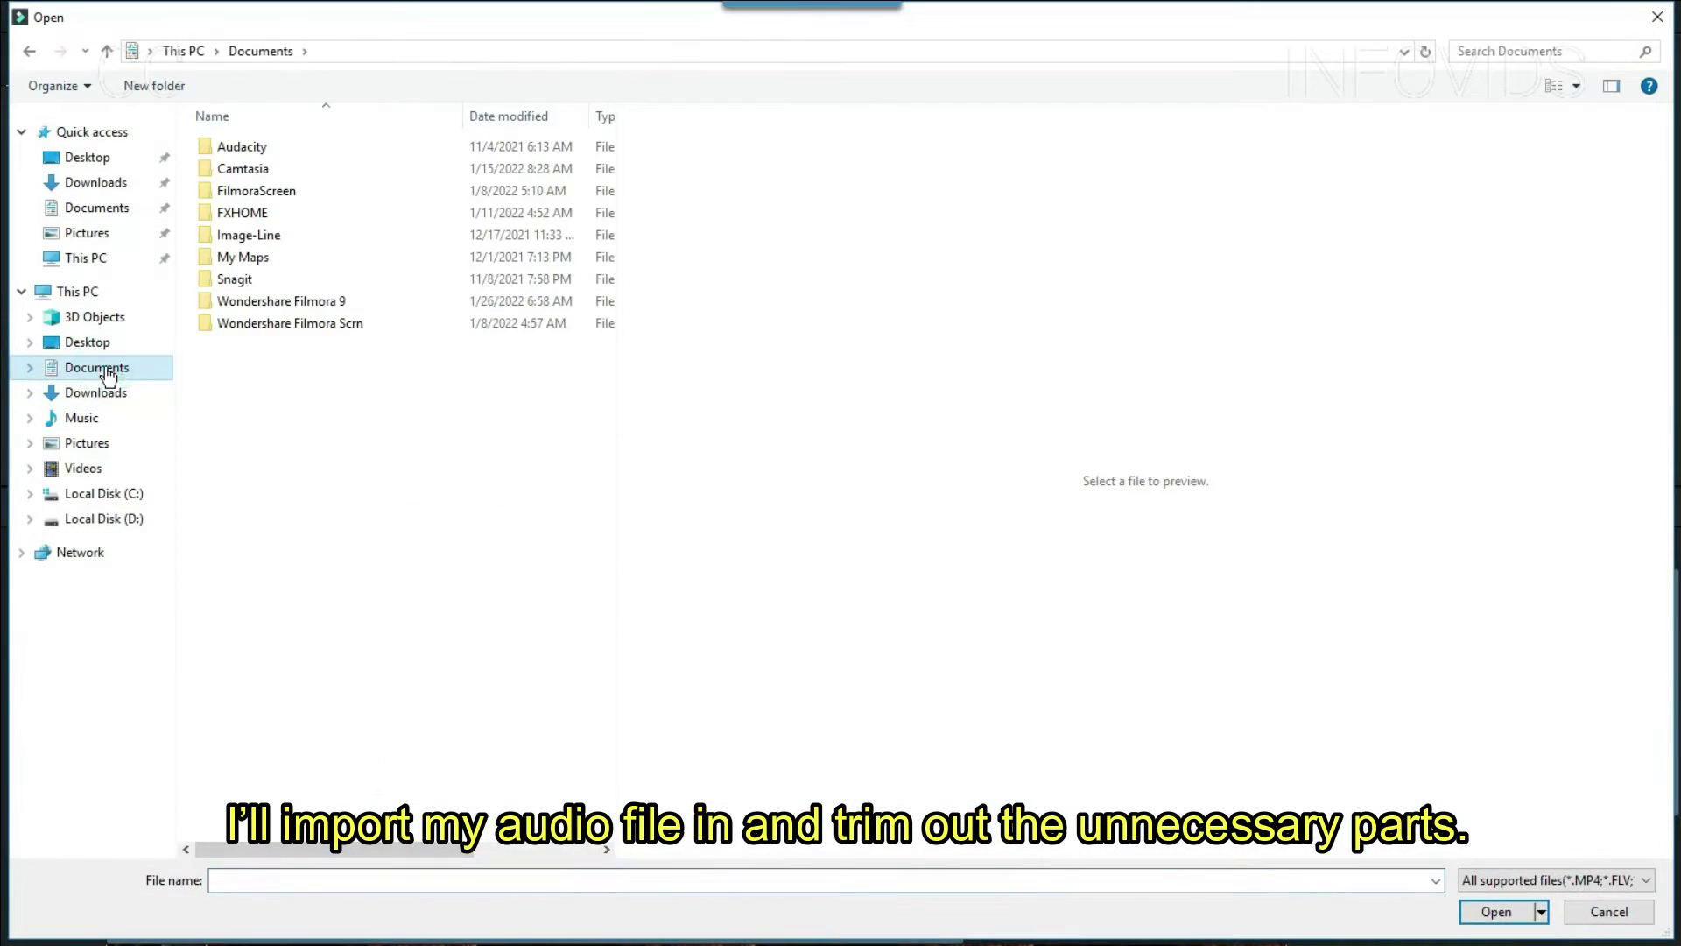
pyautogui.click(244, 302)
pyautogui.moveTo(653, 318); pyautogui.dragTo(207, 841)
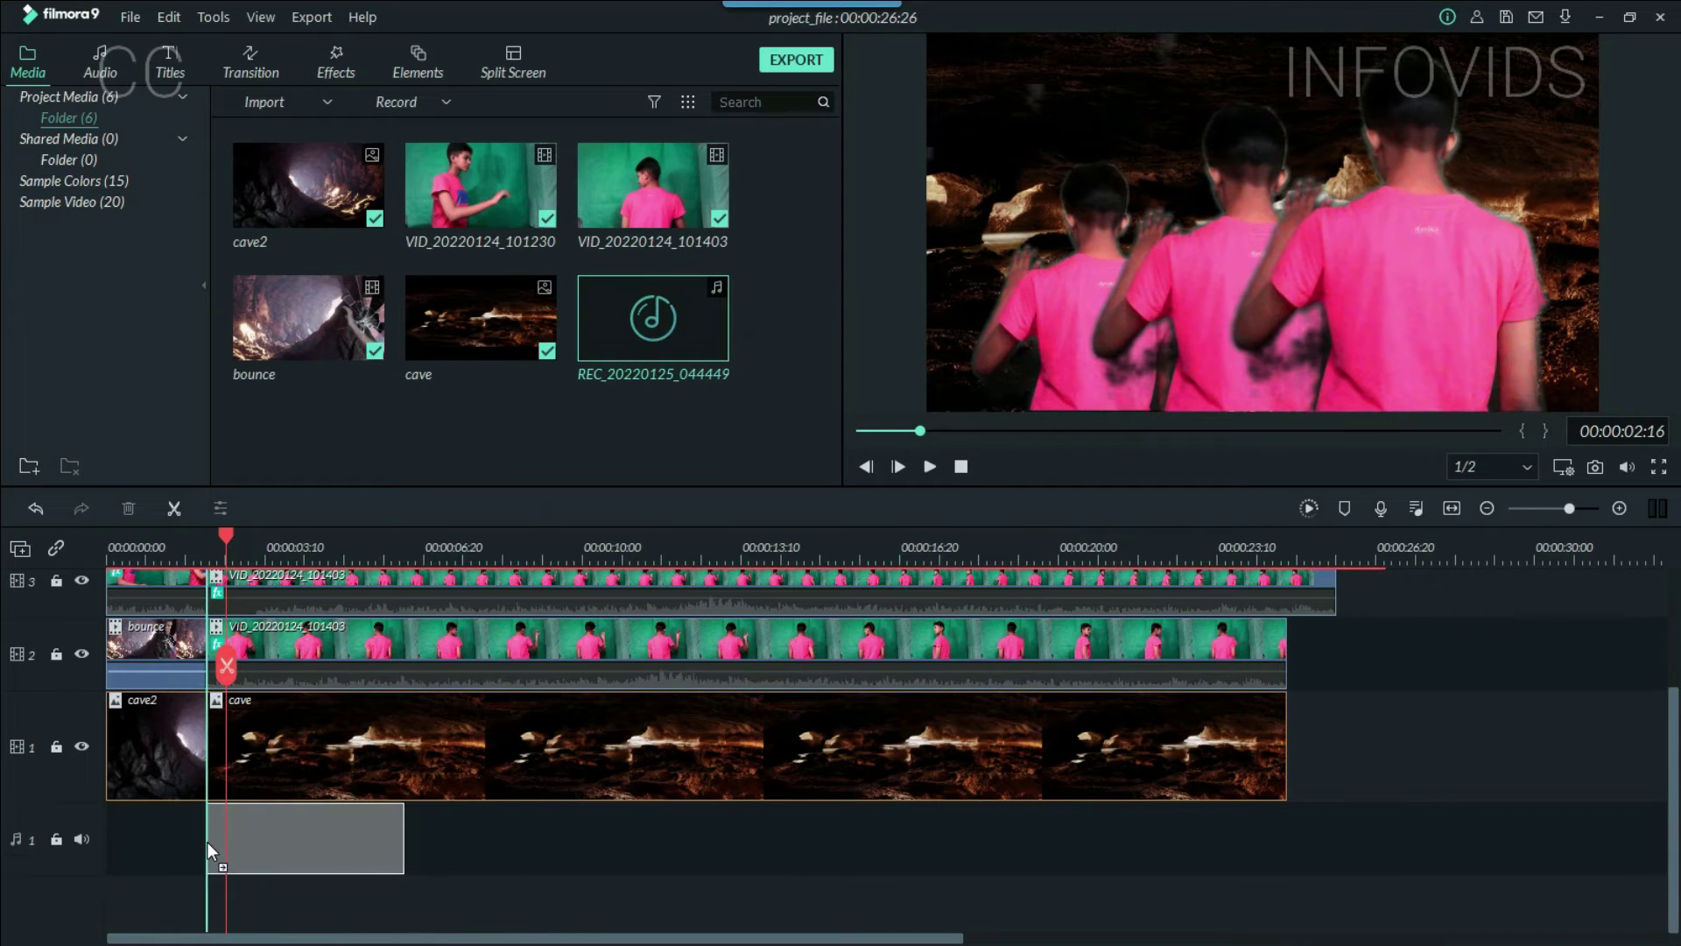
pyautogui.scroll(3, 207, 841)
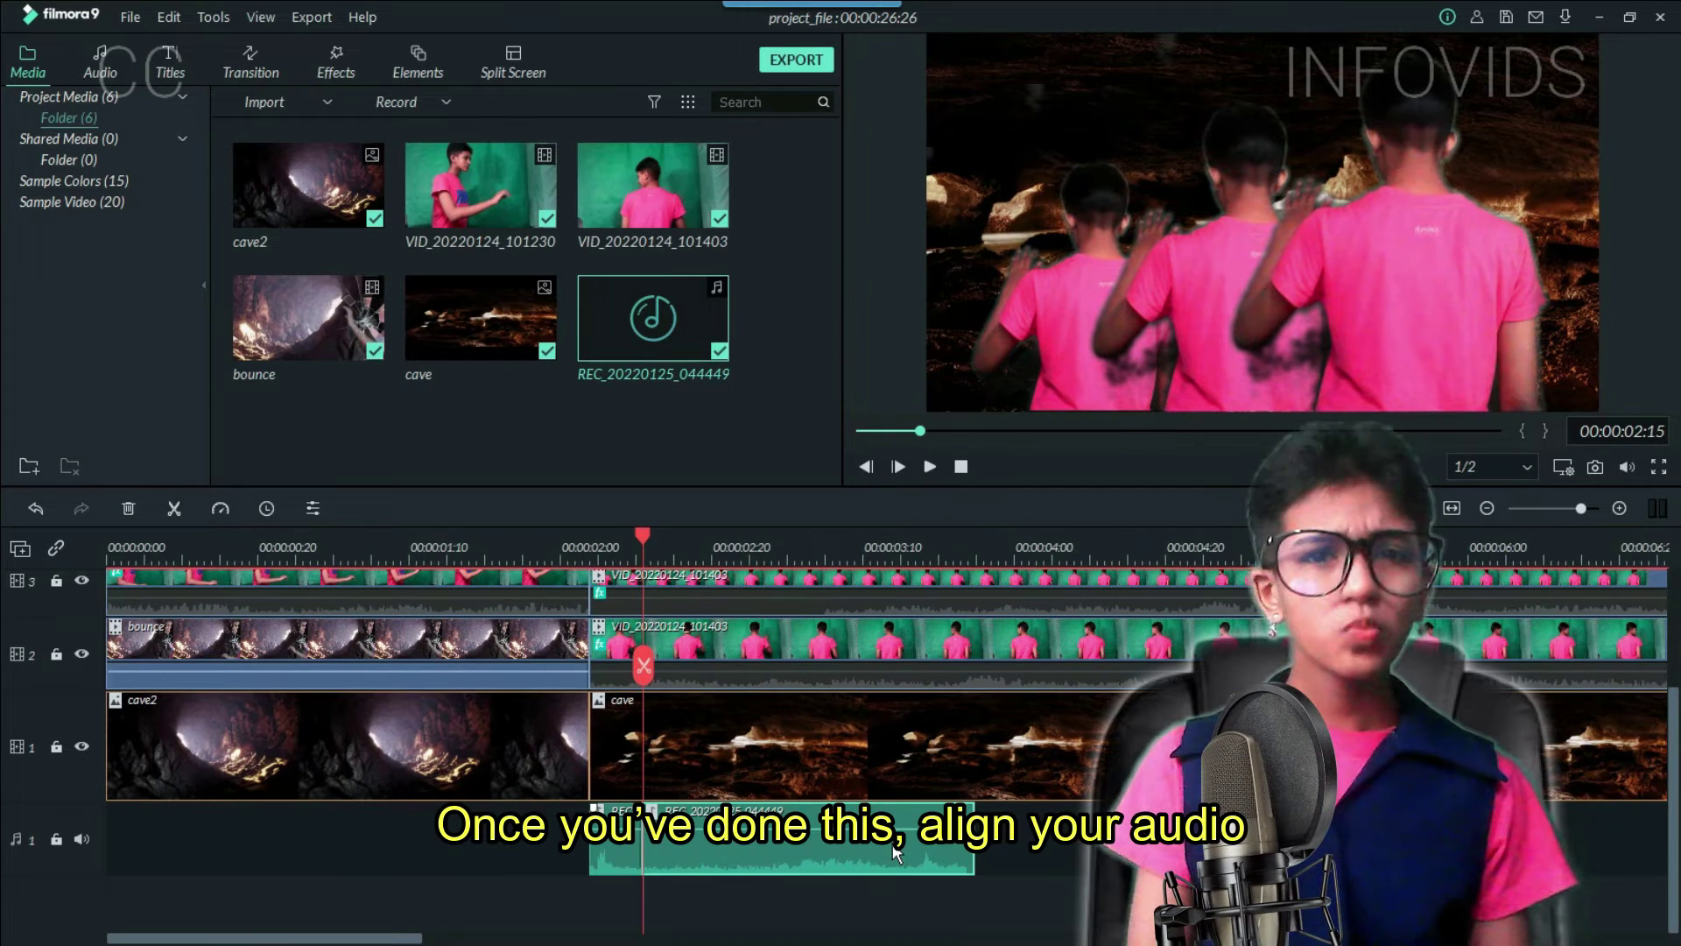
pyautogui.moveTo(627, 850)
pyautogui.mouseDown()
pyautogui.moveTo(763, 849)
pyautogui.moveTo(627, 854)
pyautogui.mouseUp()
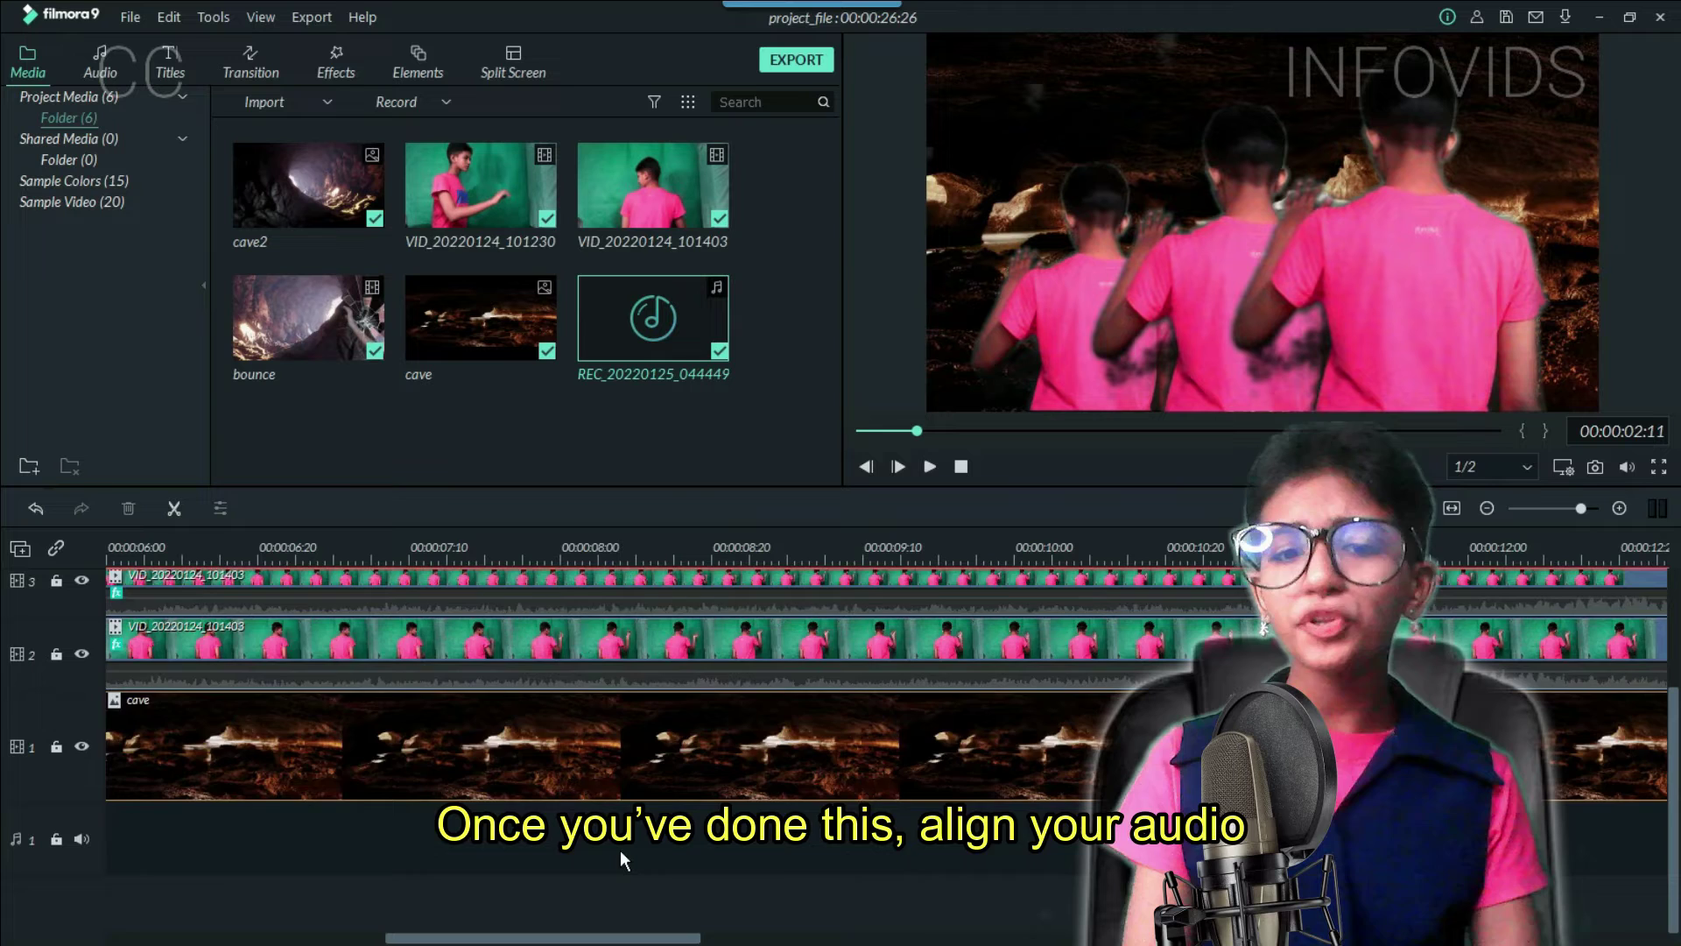
pyautogui.scroll(-2, 1019, 571)
pyautogui.click(1238, 554)
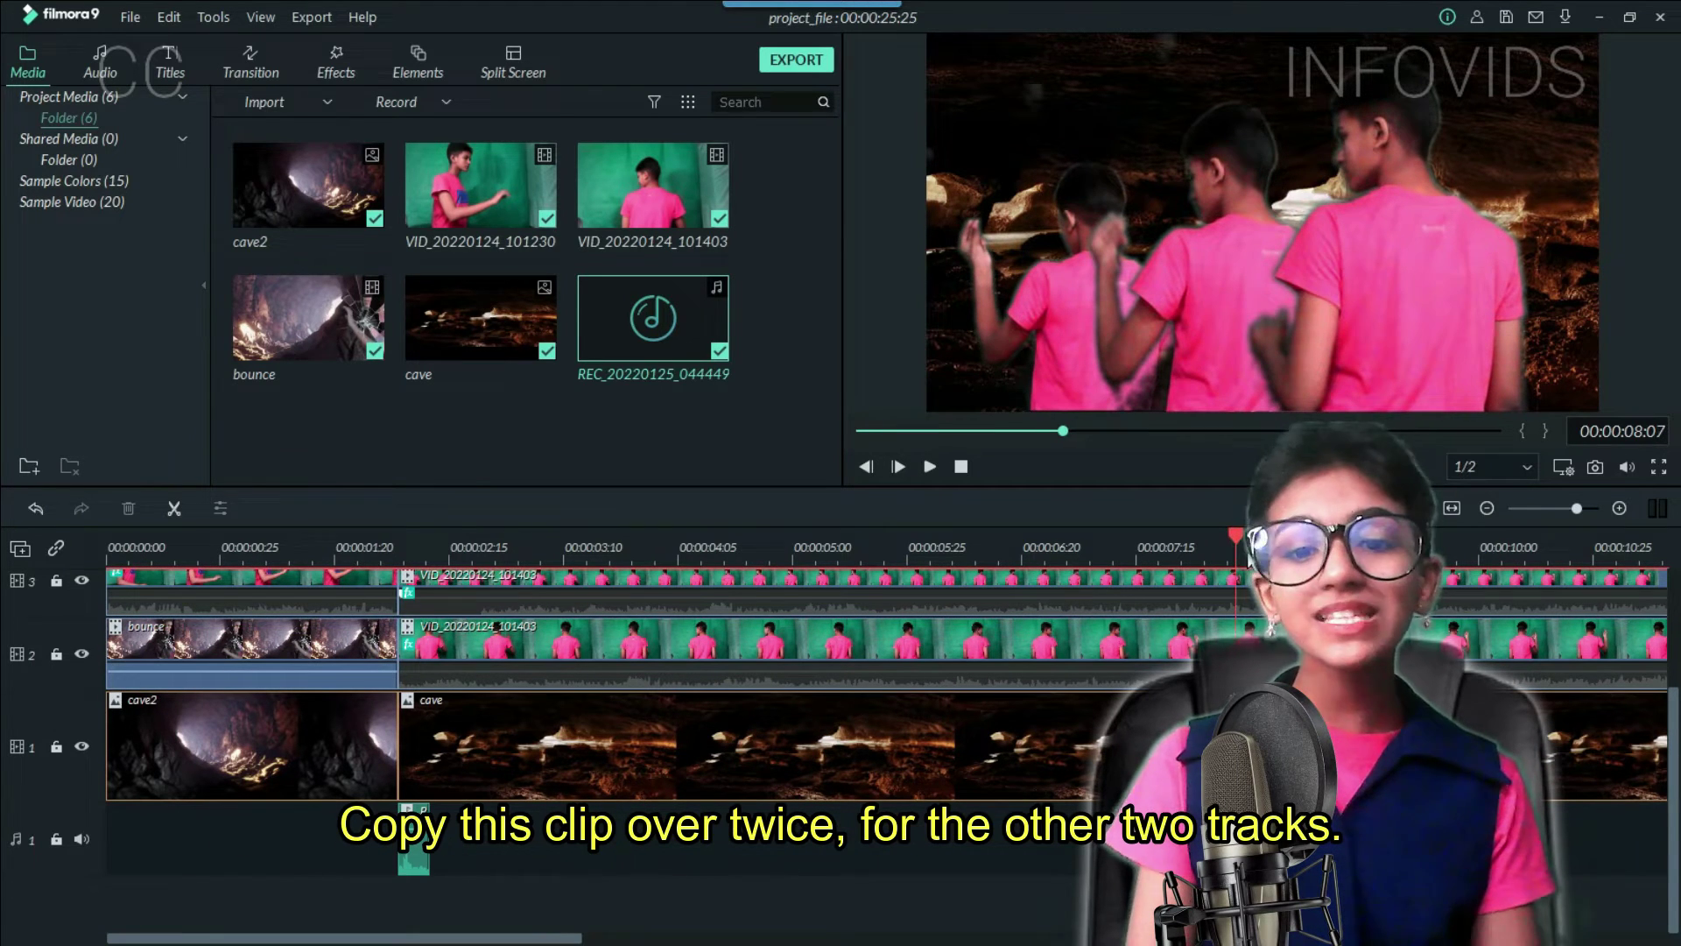
pyautogui.moveTo(1238, 554); pyautogui.dragTo(1247, 553)
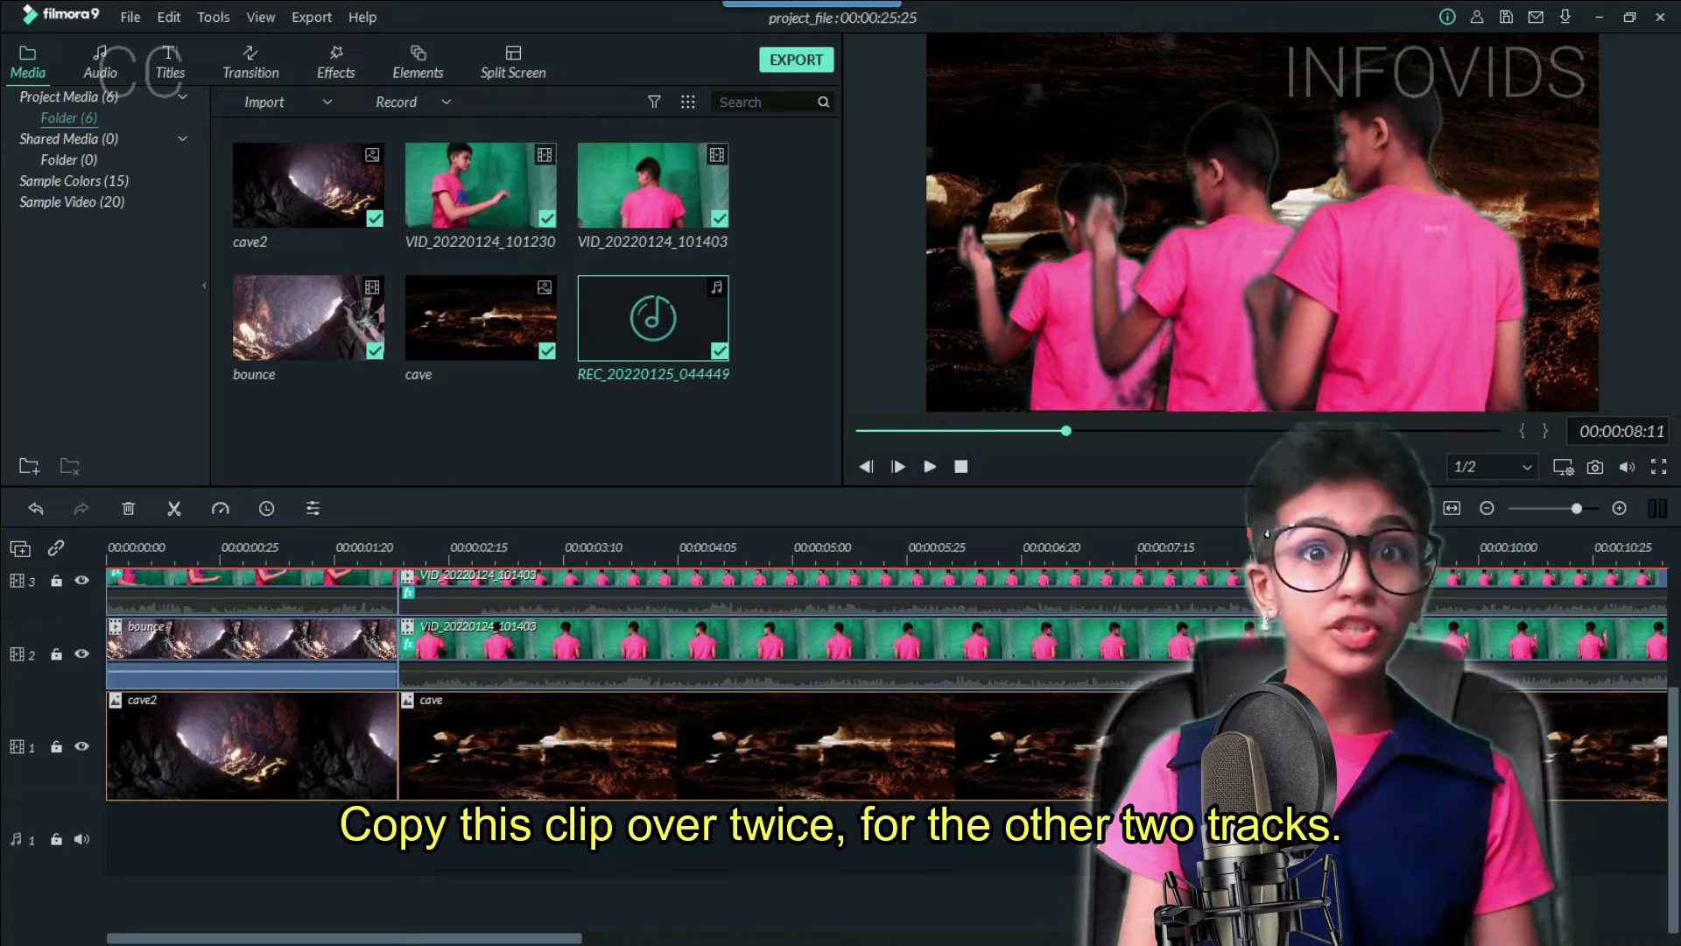
pyautogui.hscroll(5, 1254, 554)
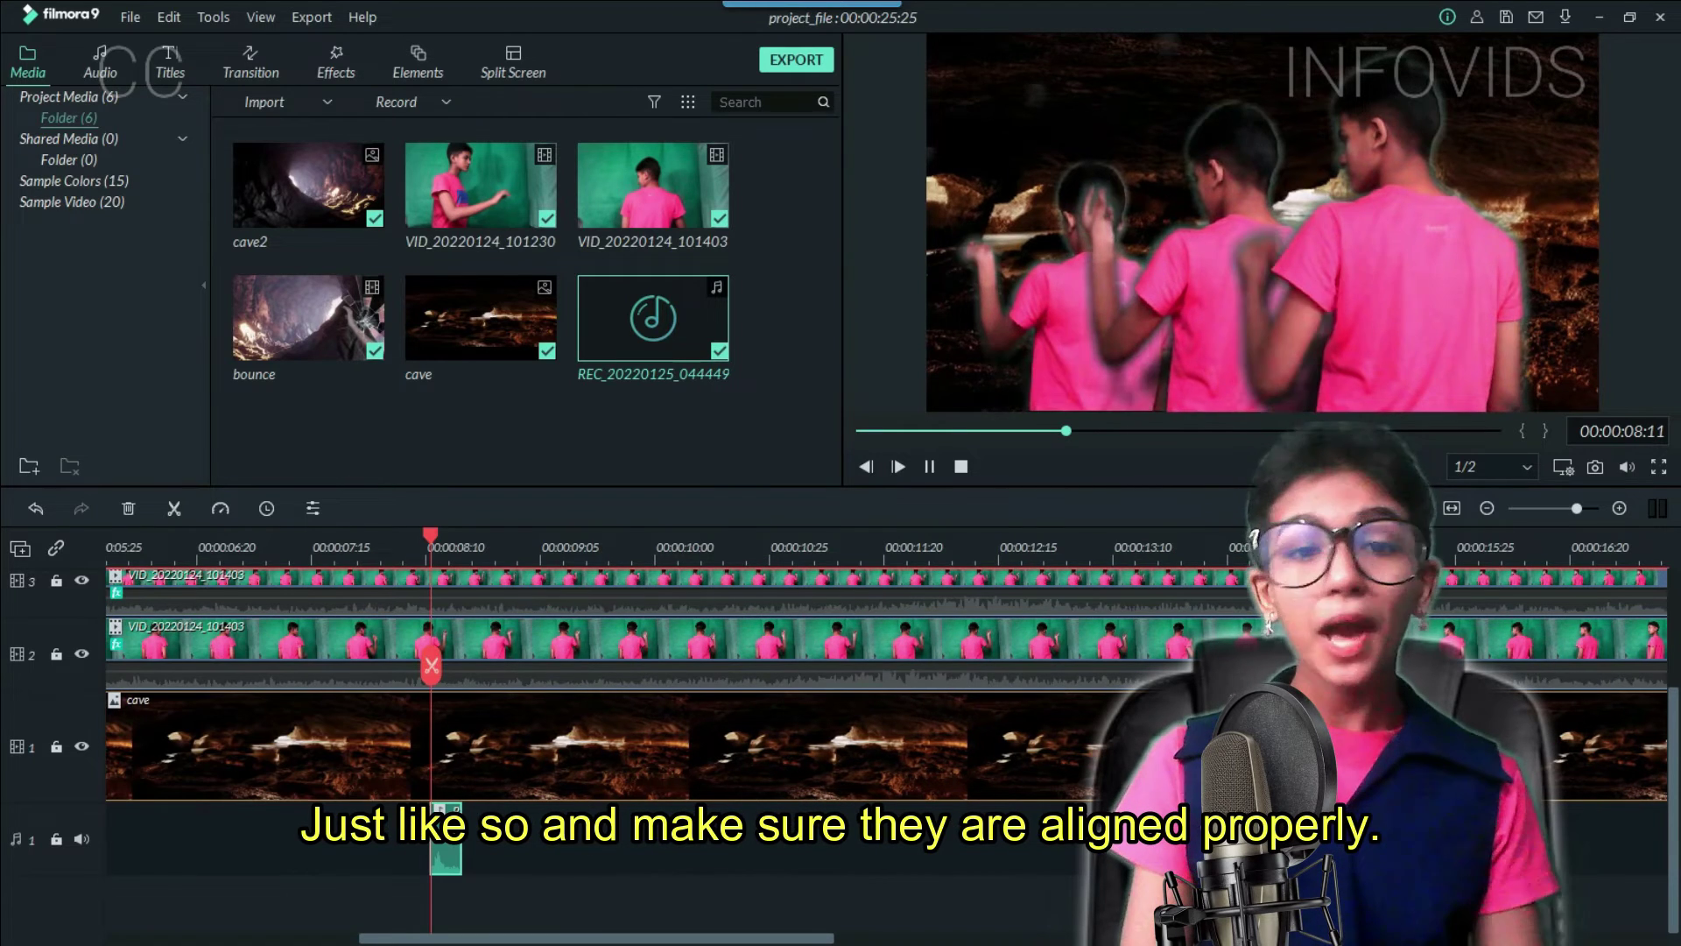
pyautogui.press('space')
# Step: Paste two more copies of the snap clip at the later snap points and play them back
pyautogui.moveTo(545, 544); pyautogui.dragTo(523, 549)
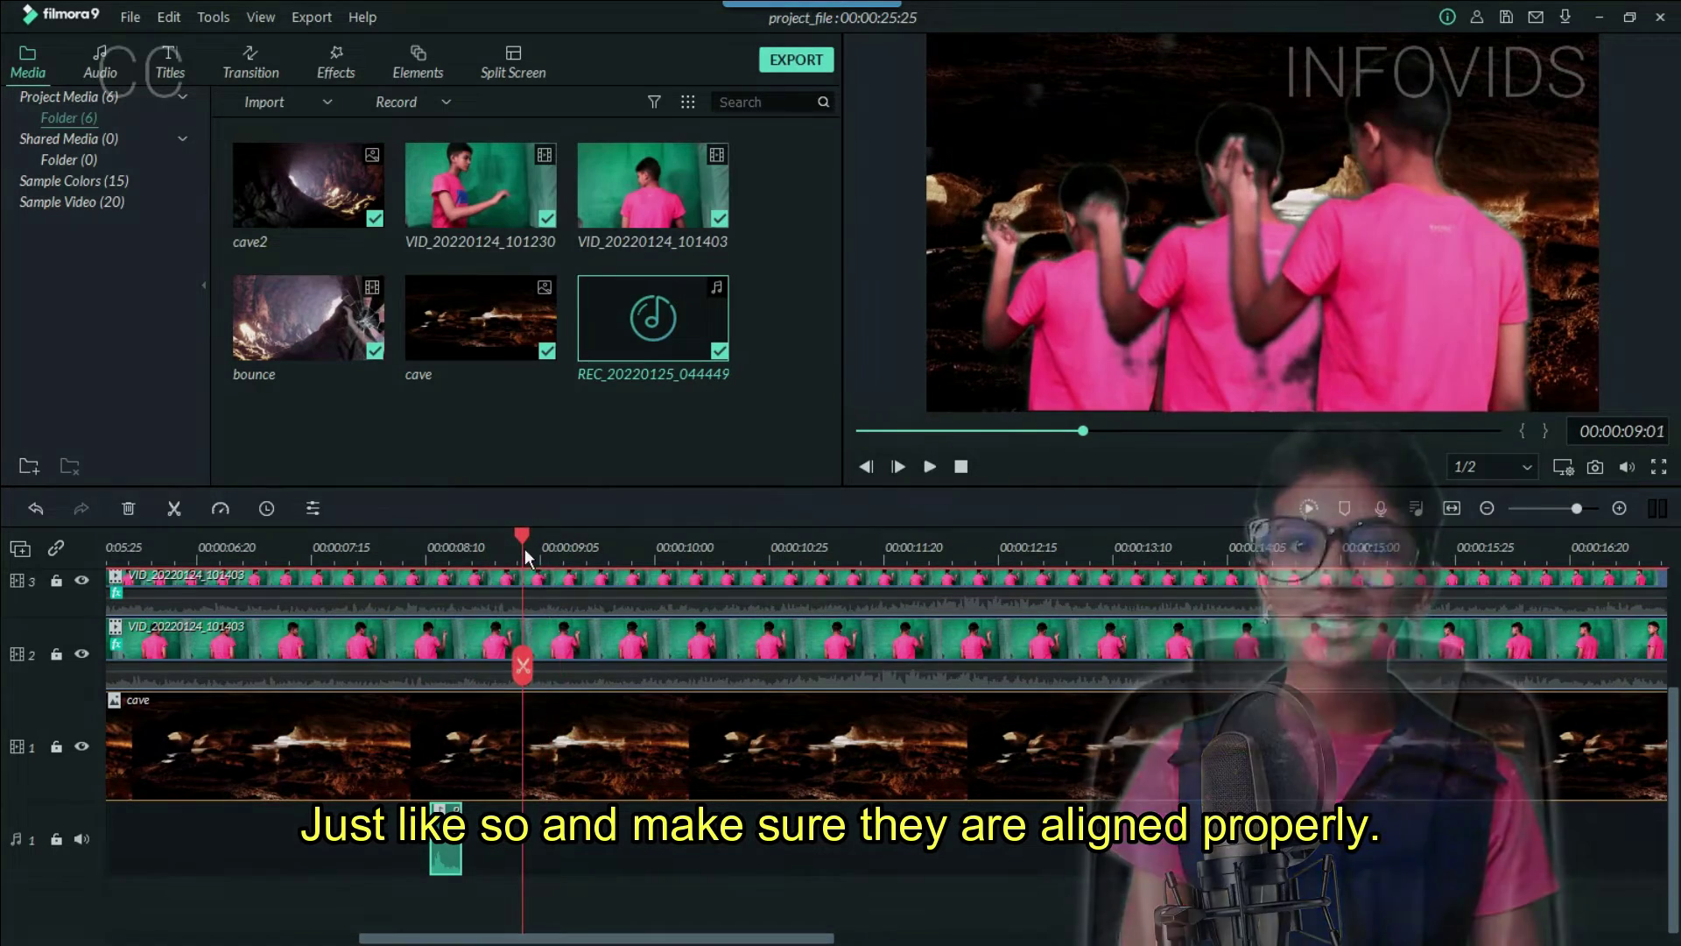
pyautogui.hotkey('ctrl', 'v')
pyautogui.click(636, 546)
pyautogui.click(574, 547)
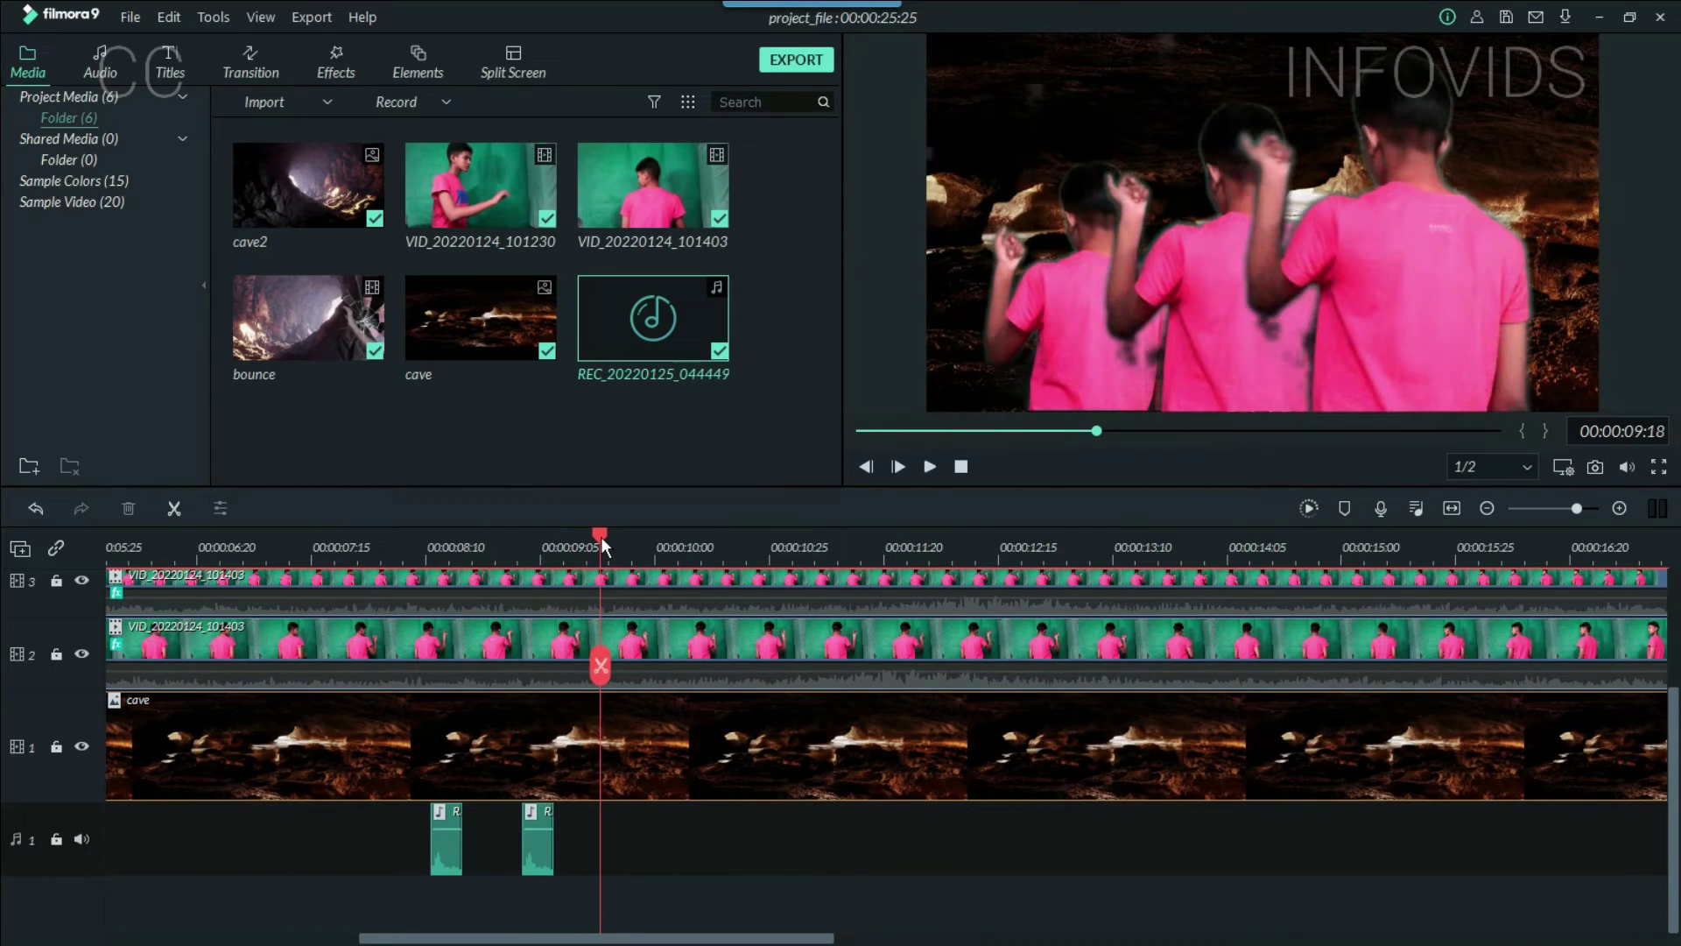
pyautogui.hotkey('ctrl', 'v')
pyautogui.click(411, 546)
pyautogui.press('space')
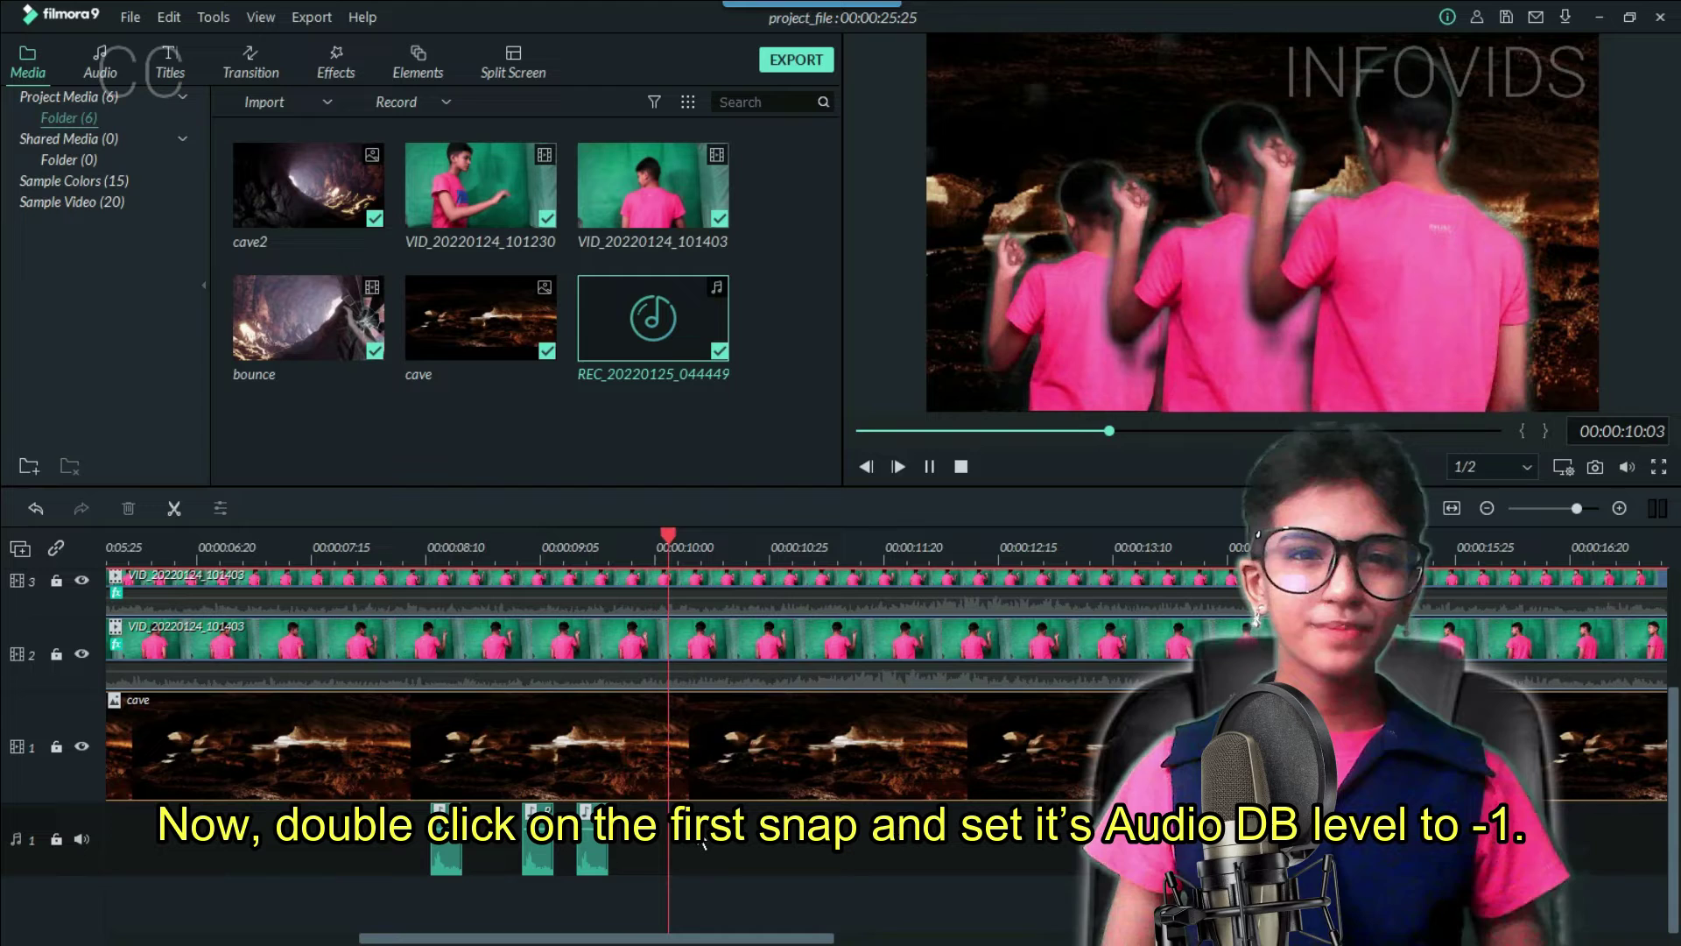
pyautogui.press('space')
pyautogui.scroll(1, 964, 576)
# Step: Give the REC snap clips volumes of -1, 5 and 10 dB in the Audio panel and preview the echo
pyautogui.doubleClick(358, 854)
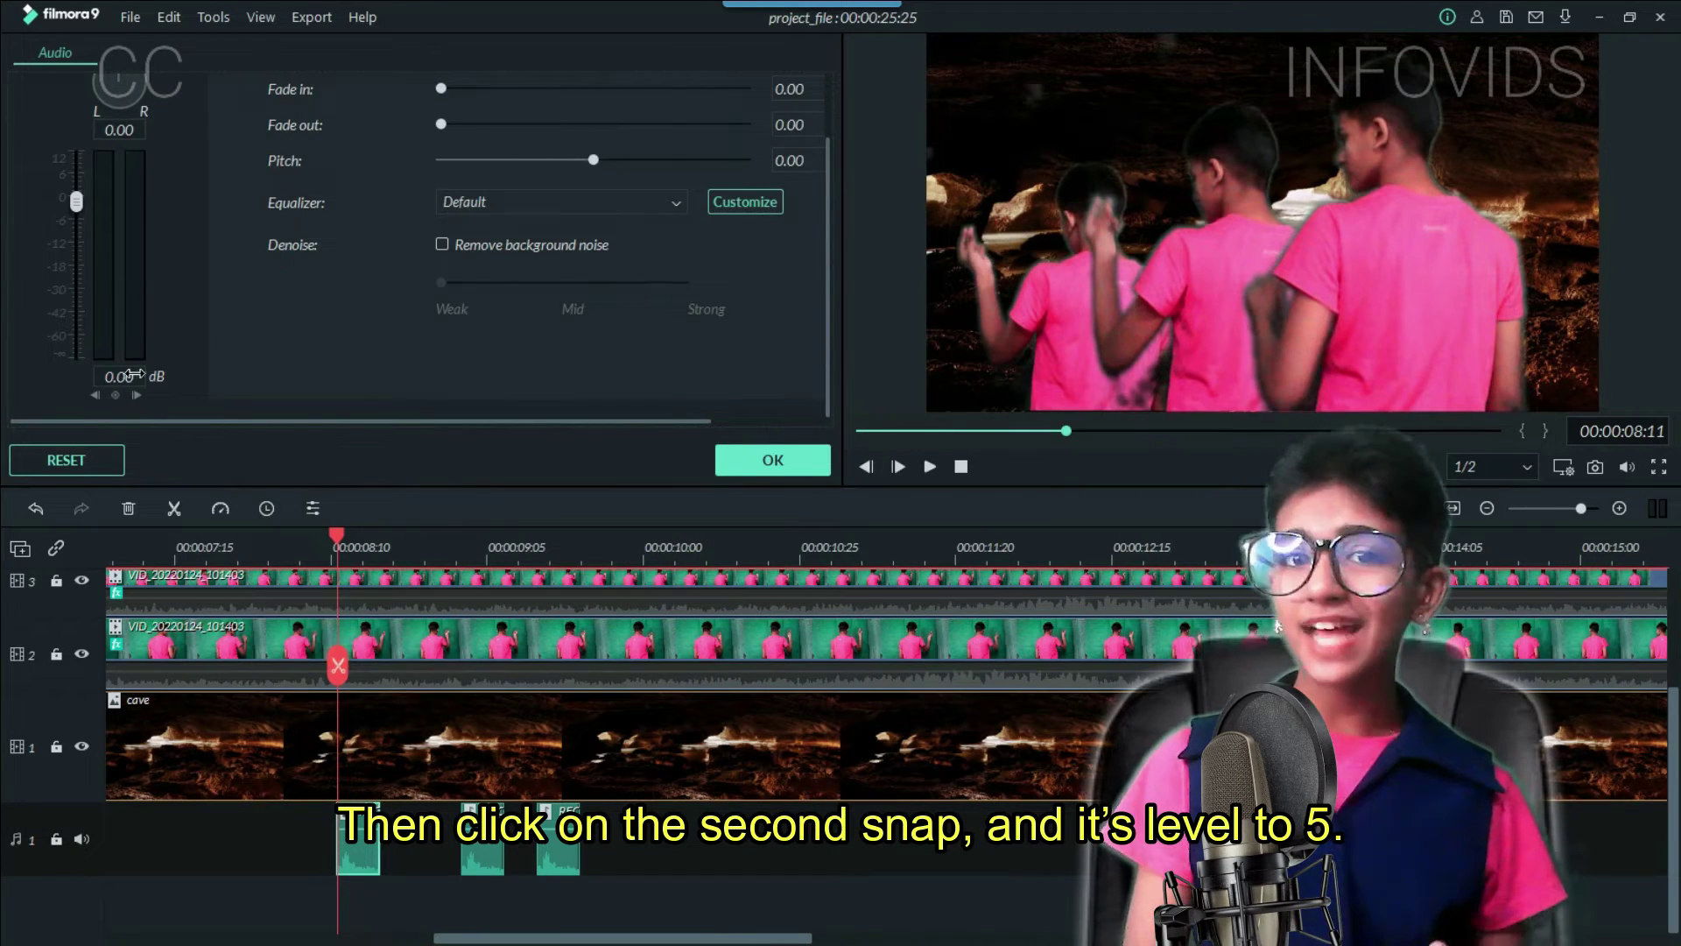
pyautogui.click(482, 842)
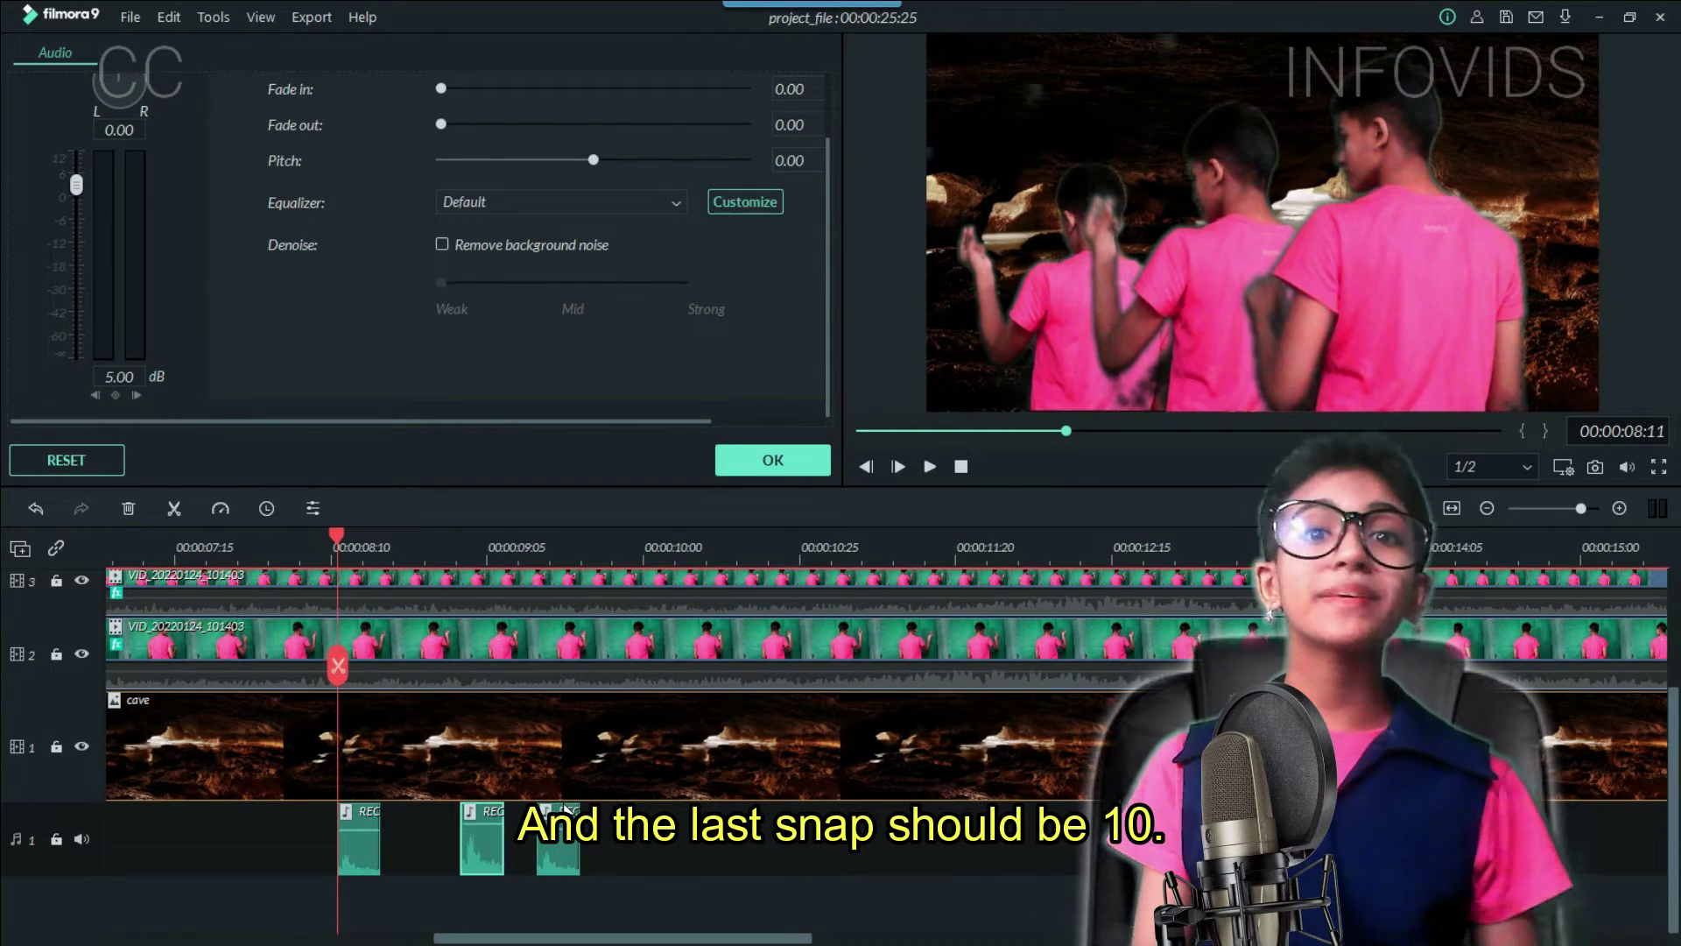
pyautogui.click(116, 379)
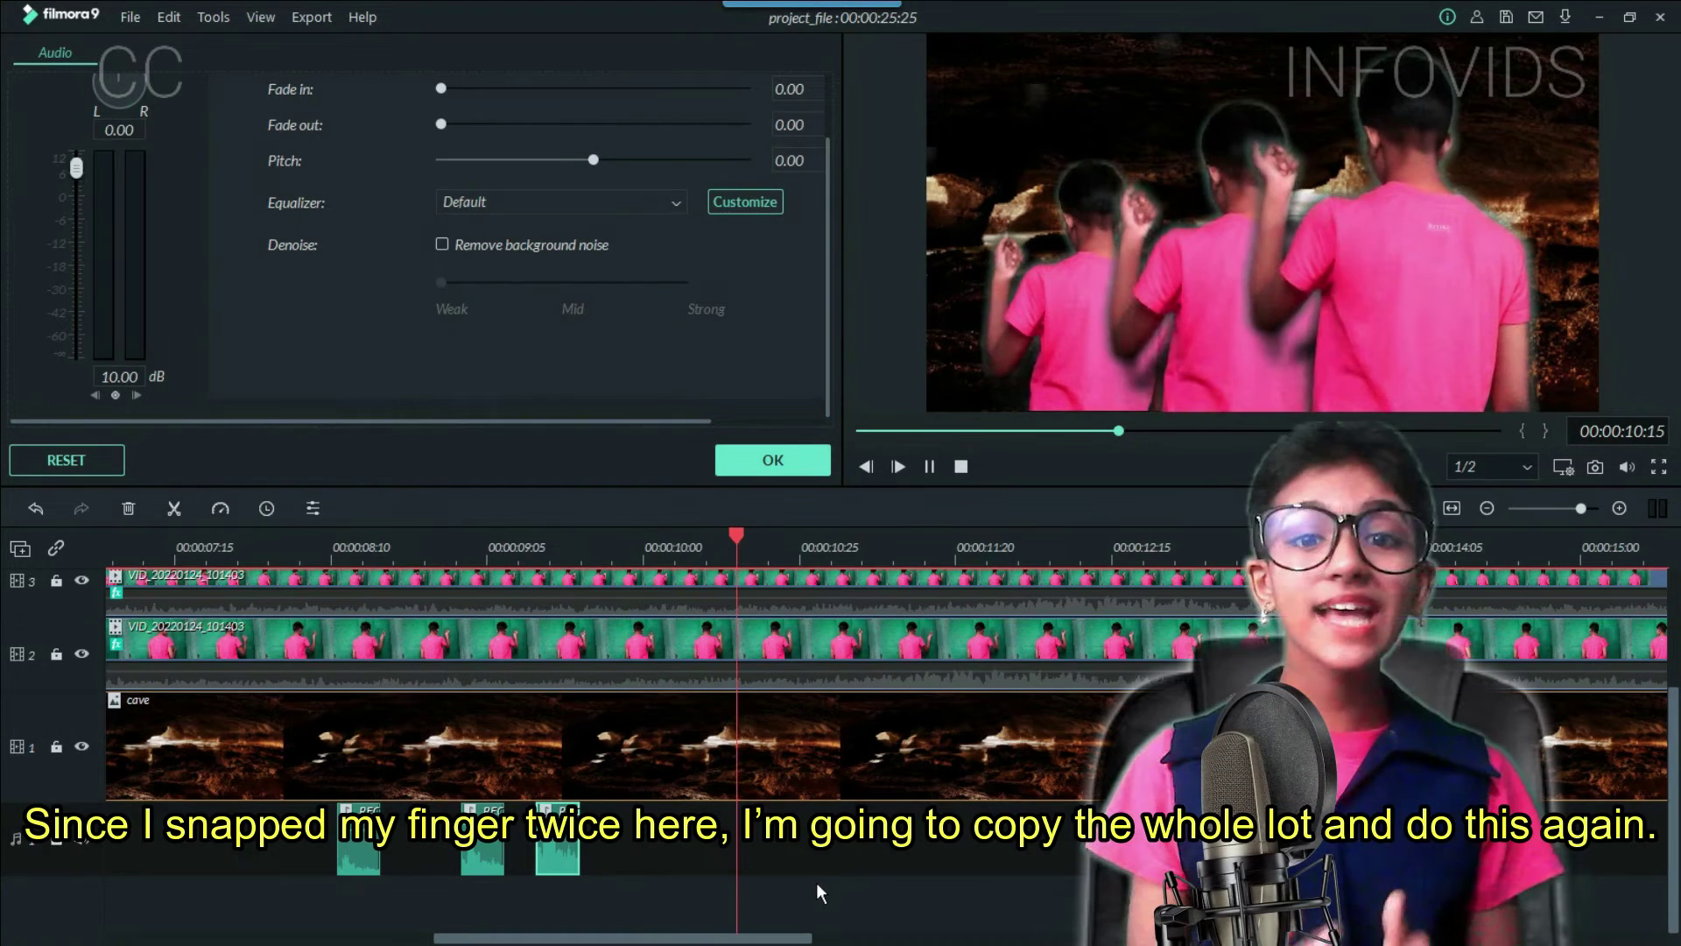
pyautogui.press('space')
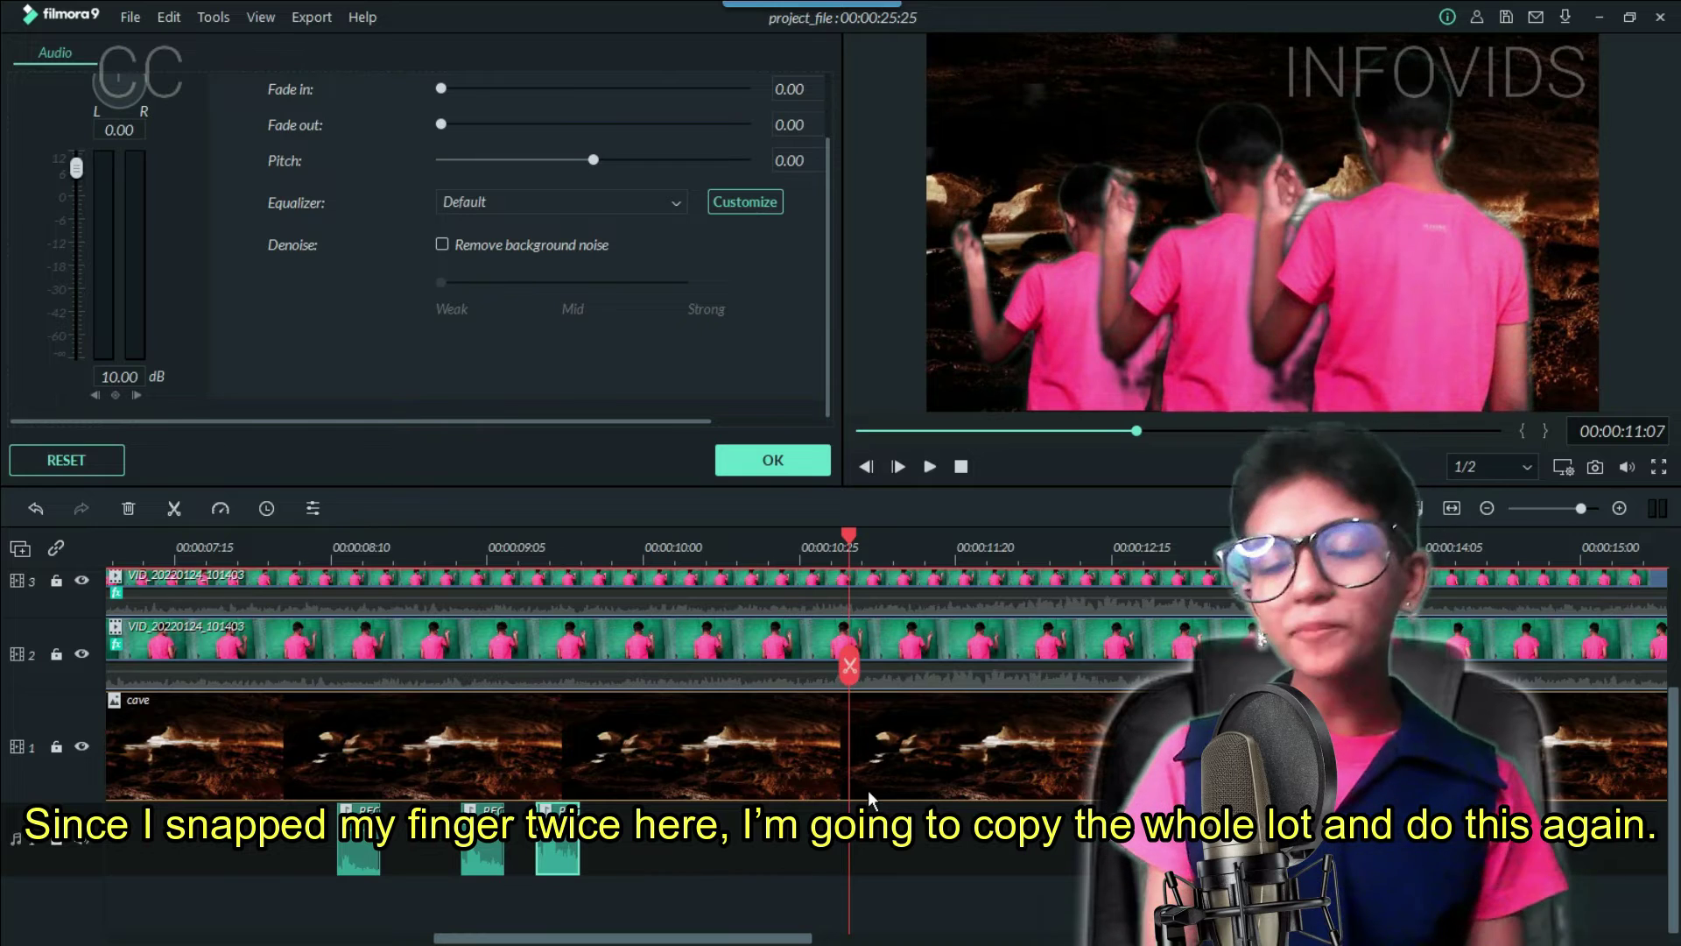
pyautogui.press('Right')
pyautogui.press('Right')
pyautogui.press('Right')
pyautogui.press('Right')
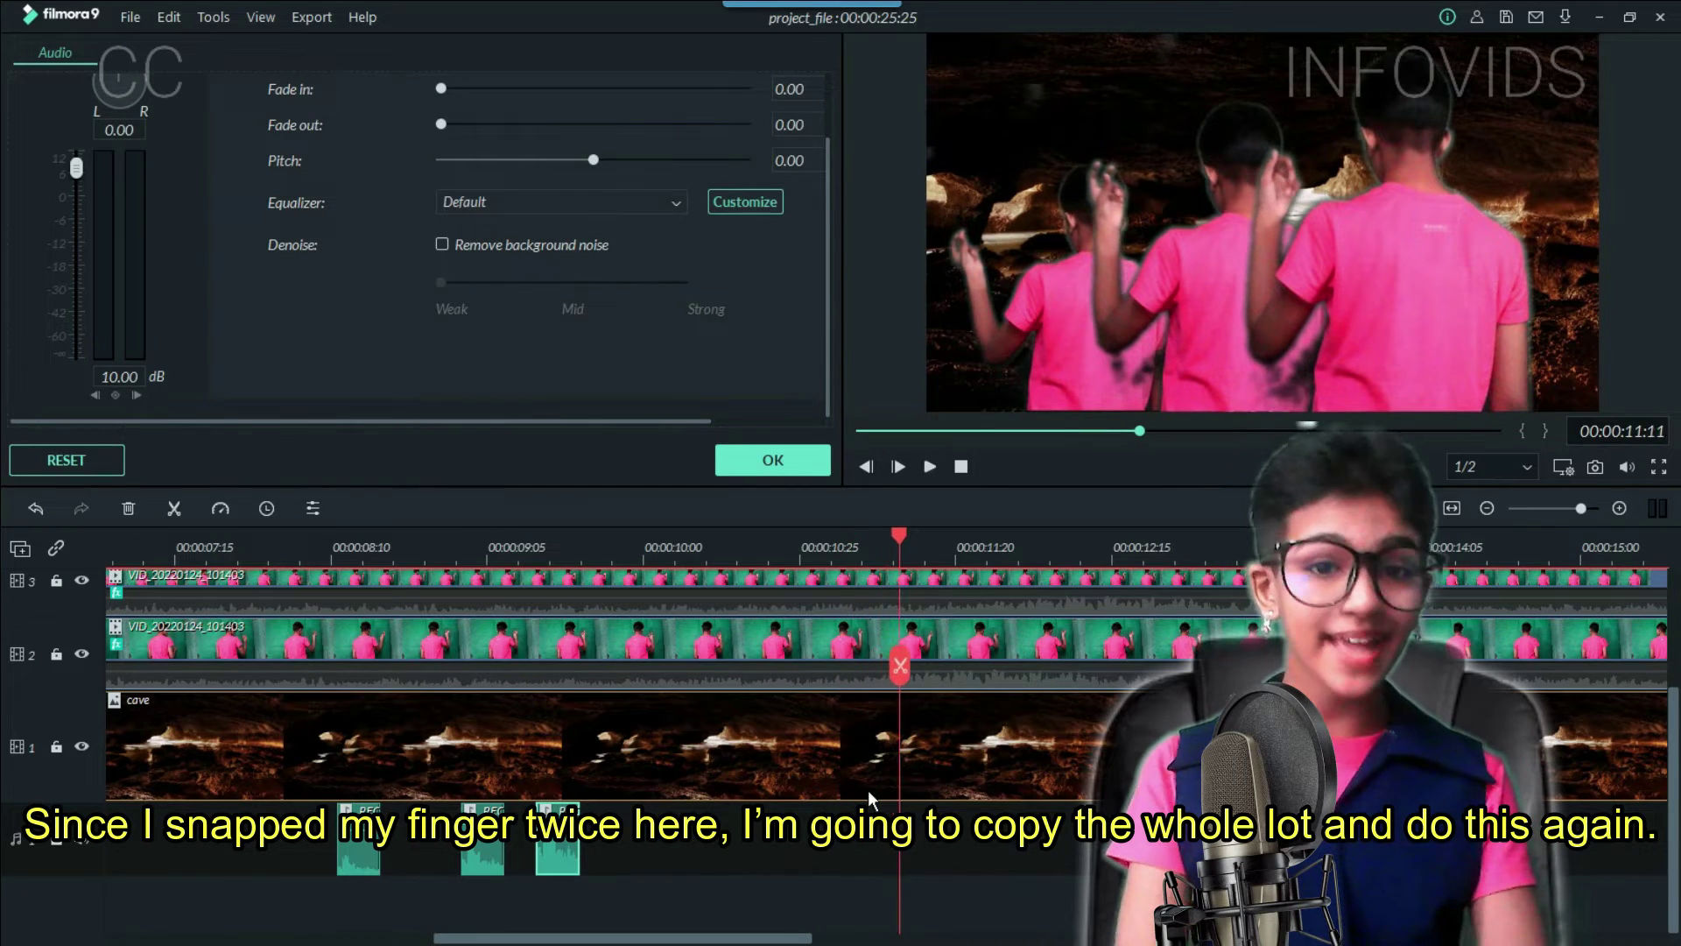
pyautogui.press('Right')
pyautogui.press('Right')
pyautogui.press('Right')
pyautogui.press('Right')
pyautogui.press('Right')
pyautogui.press('Right')
pyautogui.press('Right')
pyautogui.press('Right')
pyautogui.press('Right')
pyautogui.press('Right')
pyautogui.press('Right')
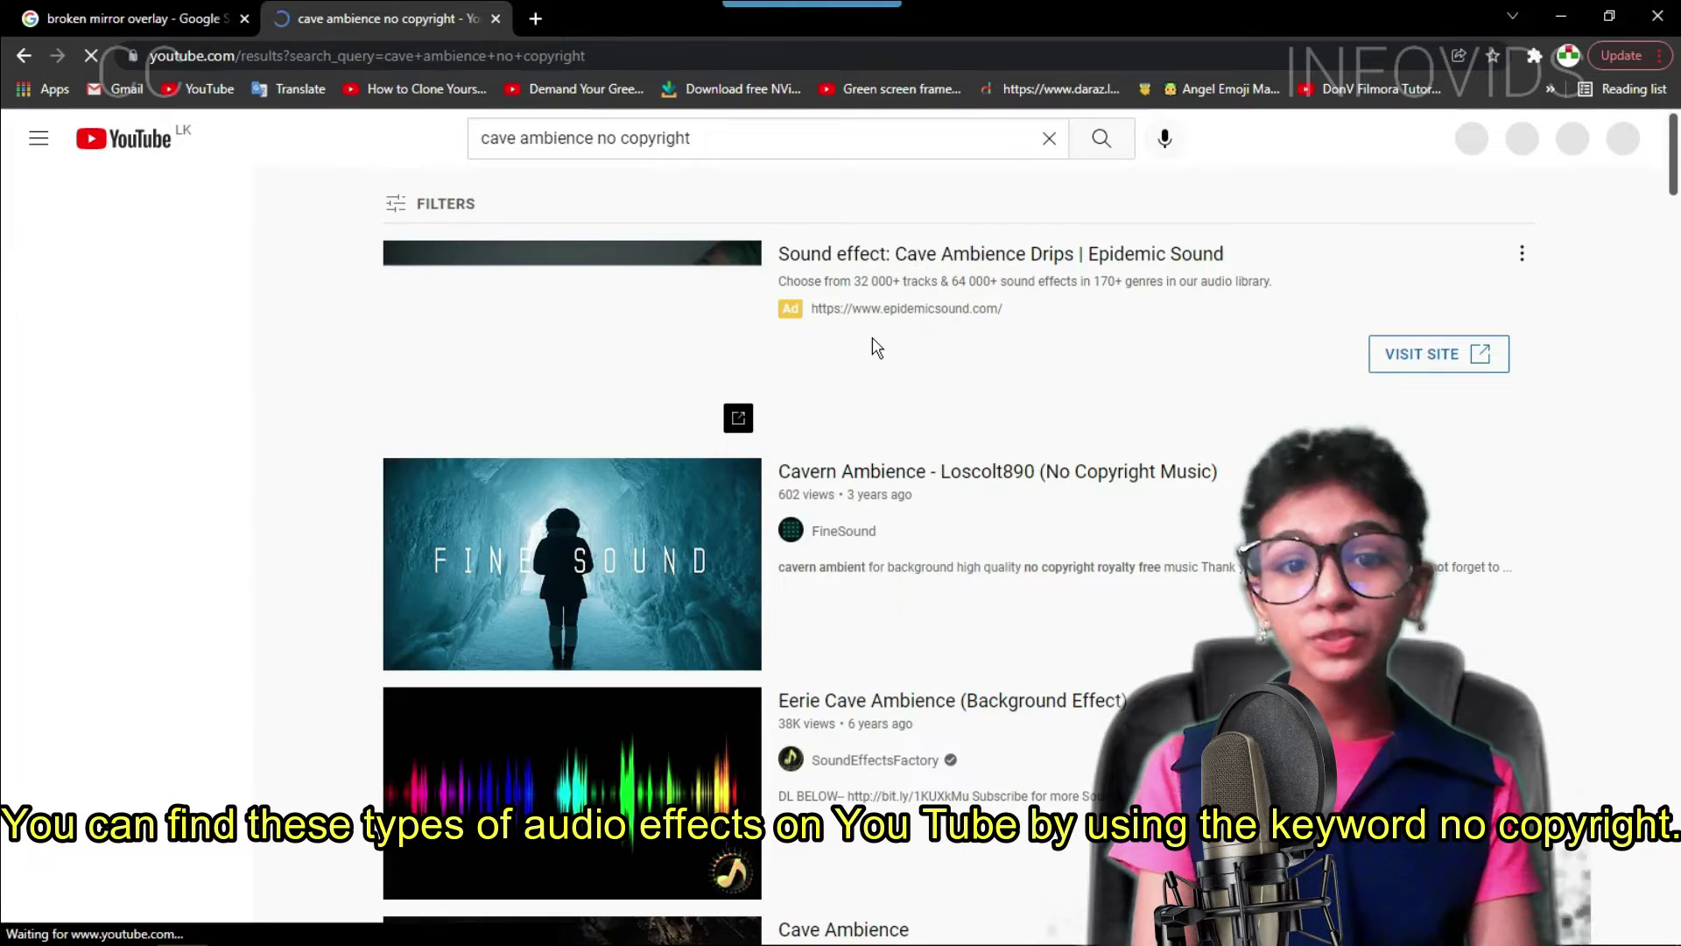
# Step: Scroll through the YouTube results for "cave ambience no copyright"
pyautogui.scroll(-3, 873, 346)
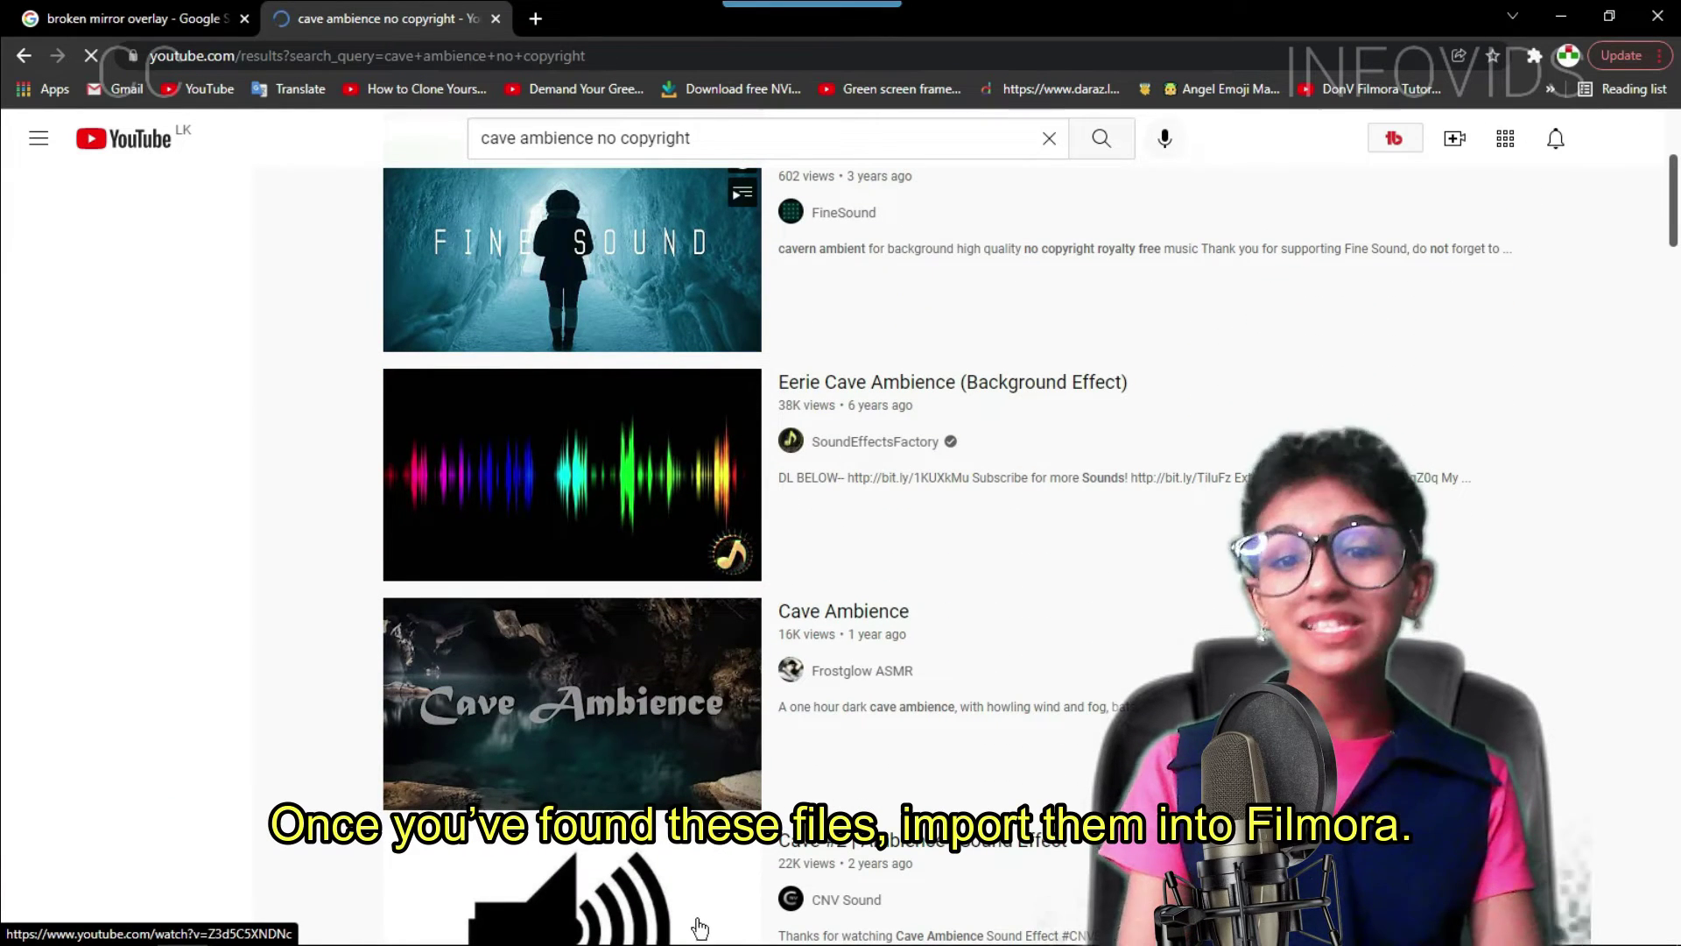
pyautogui.scroll(-8, 700, 875)
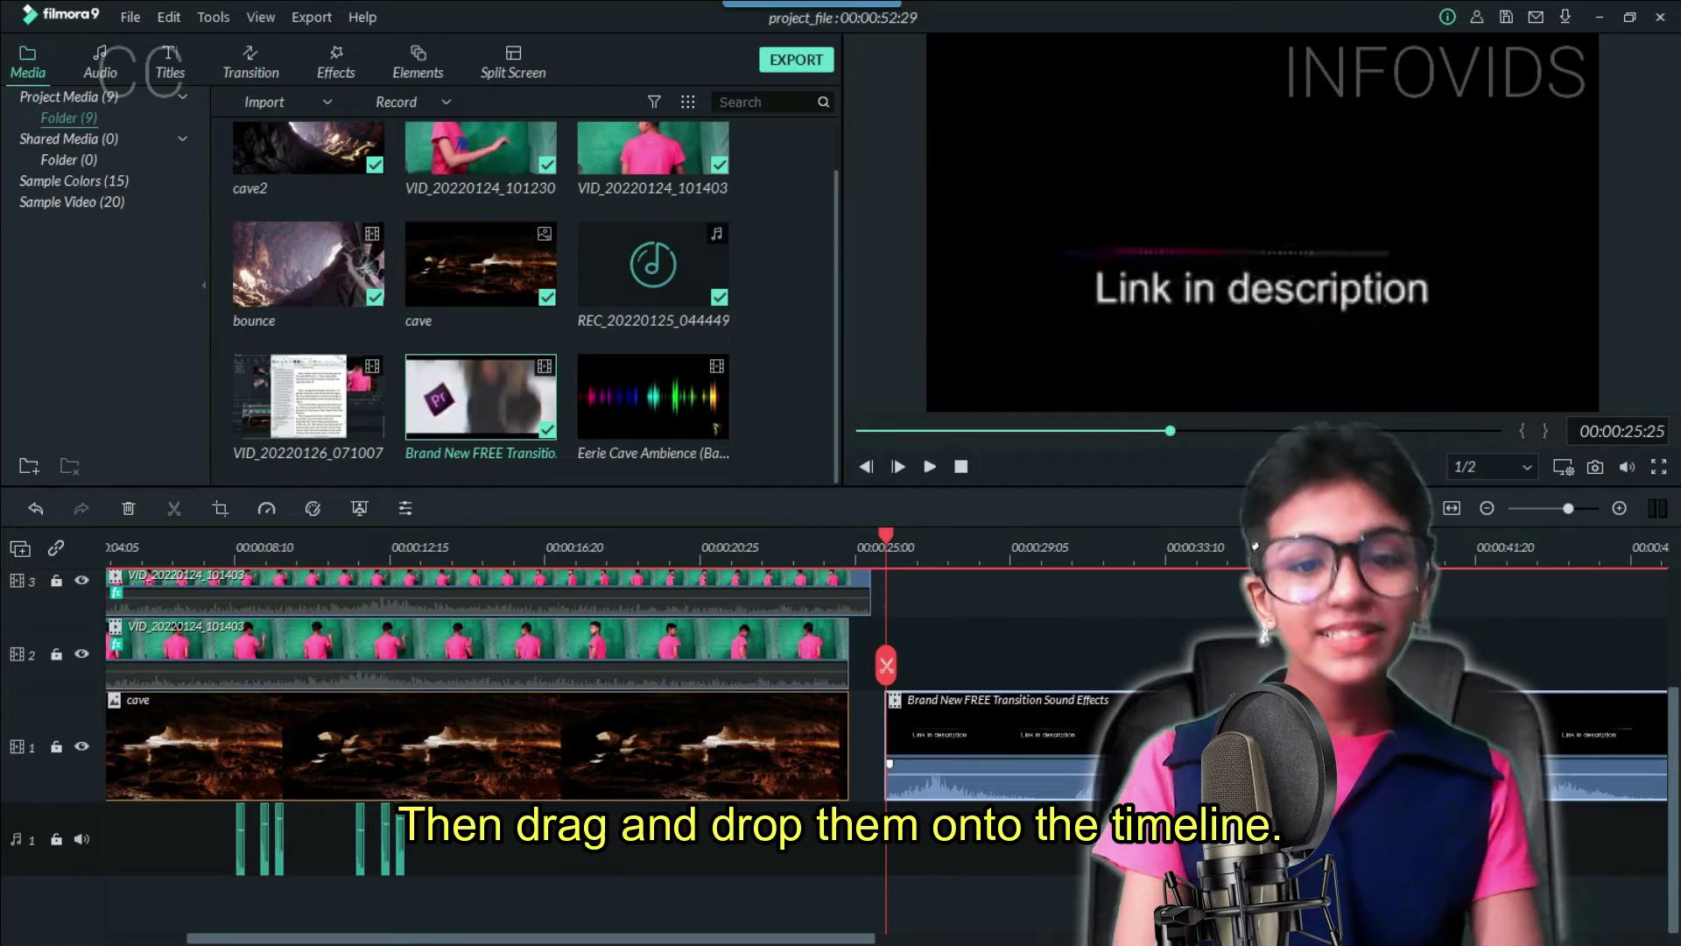
# Step: Split off the extra transition clip, delete it, and keep only the remaining clip's detached audio
pyautogui.press('space')
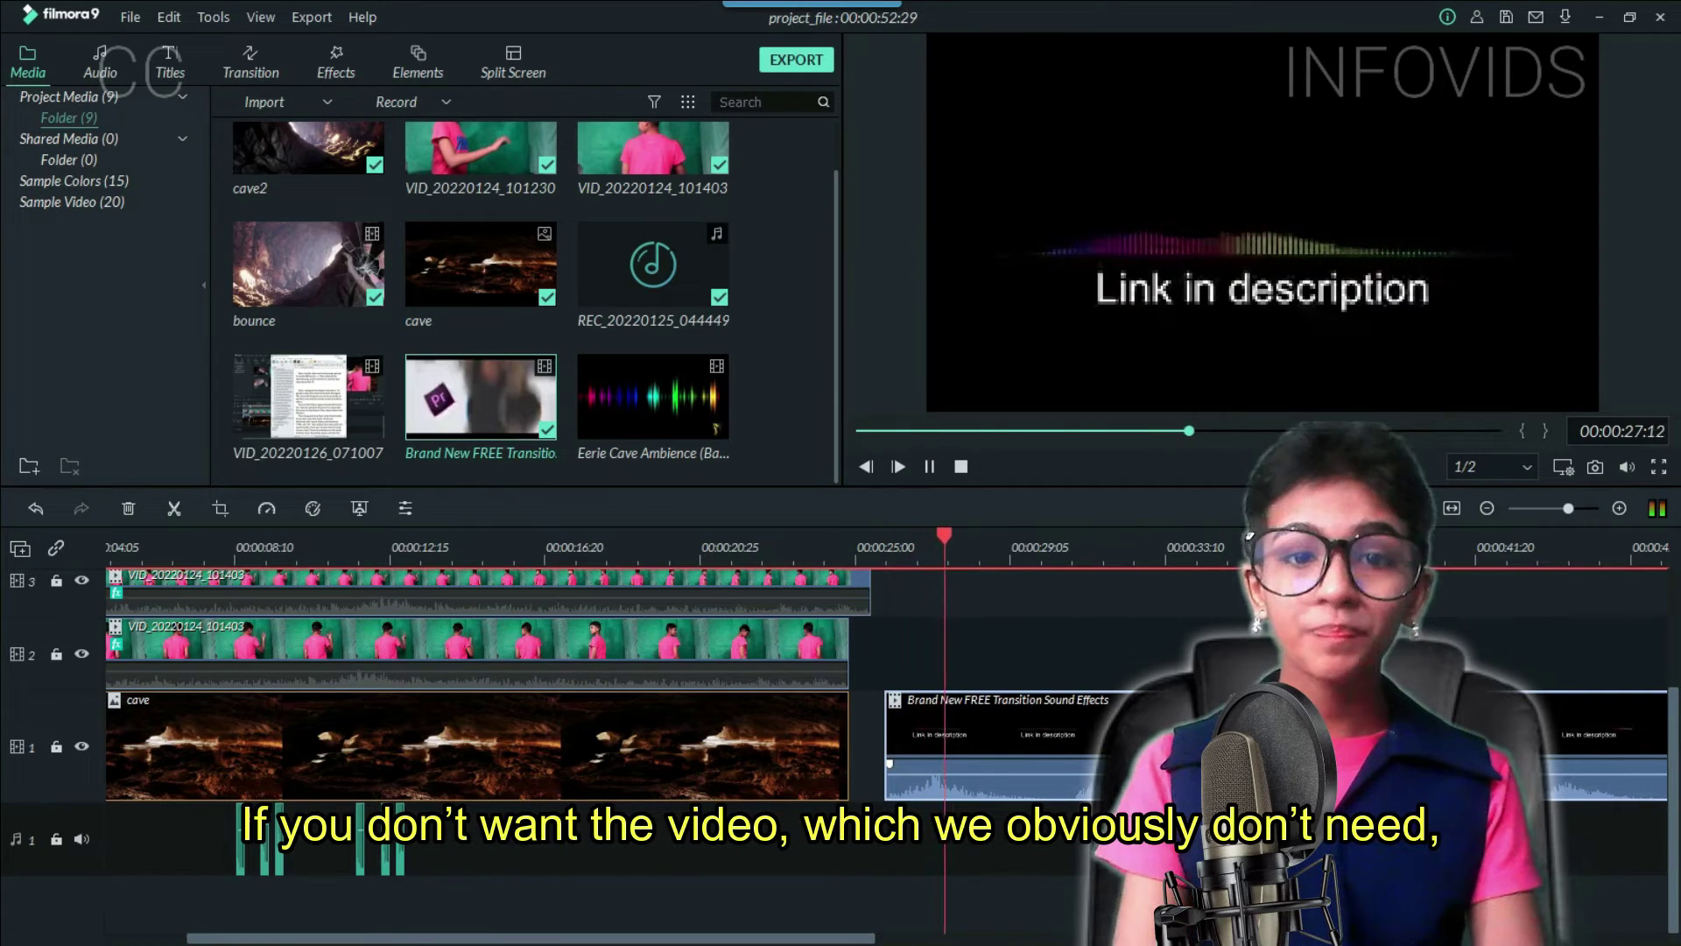
pyautogui.press('space')
pyautogui.hotkey('ctrl', 'b')
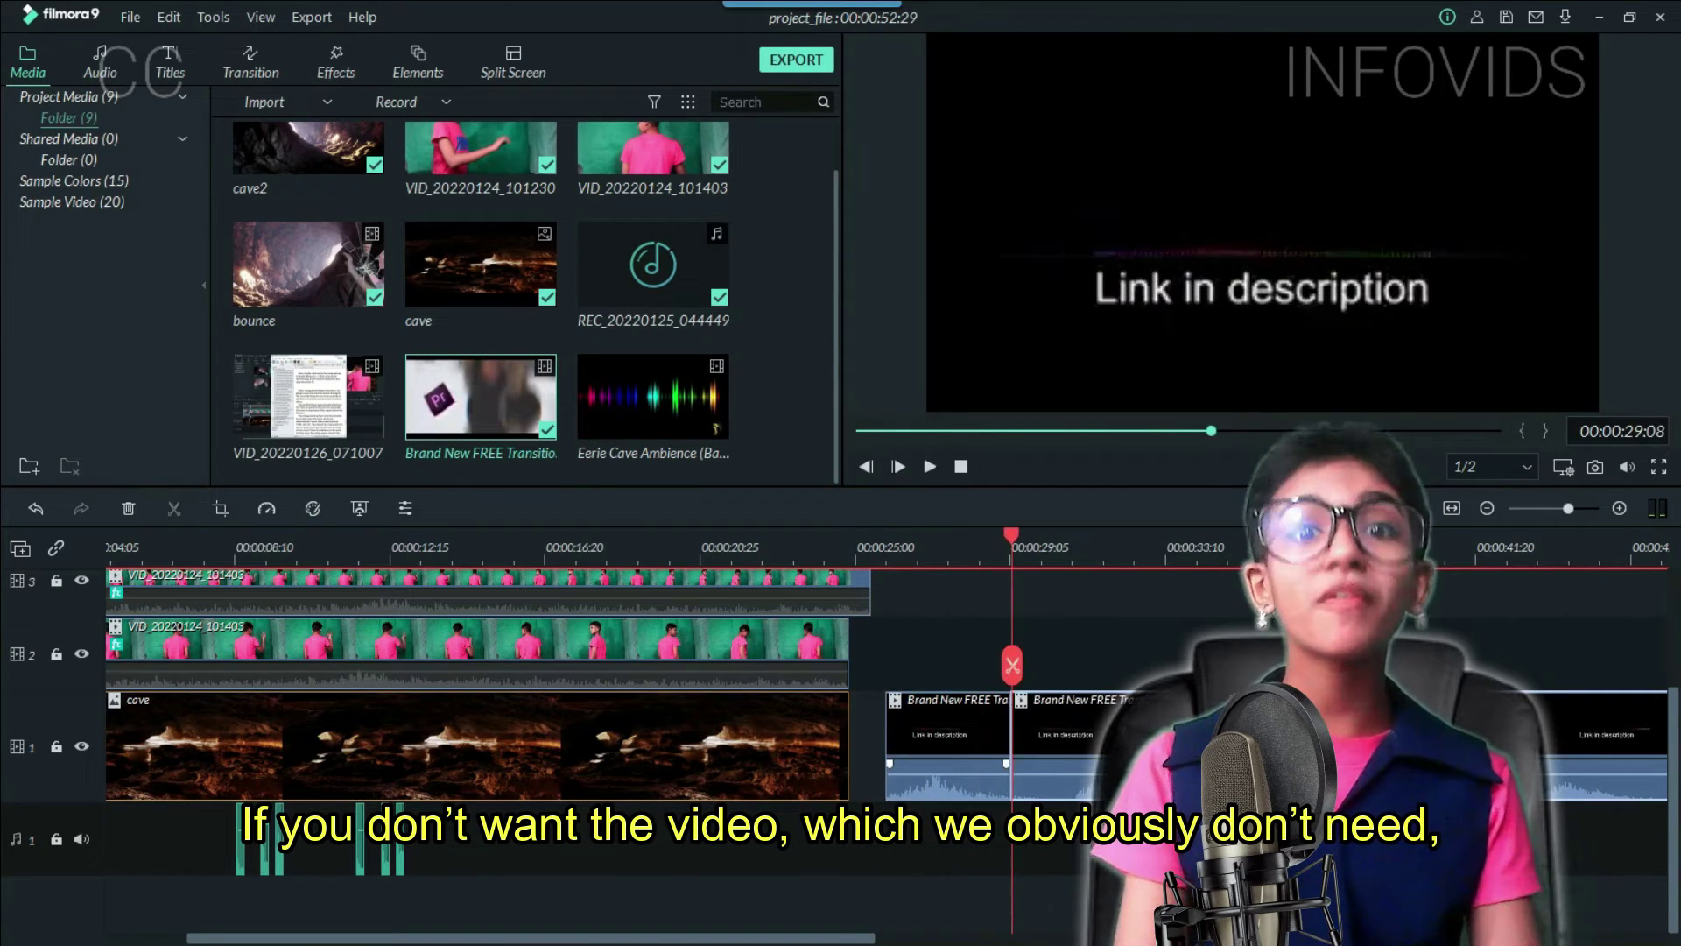
pyautogui.press('Delete')
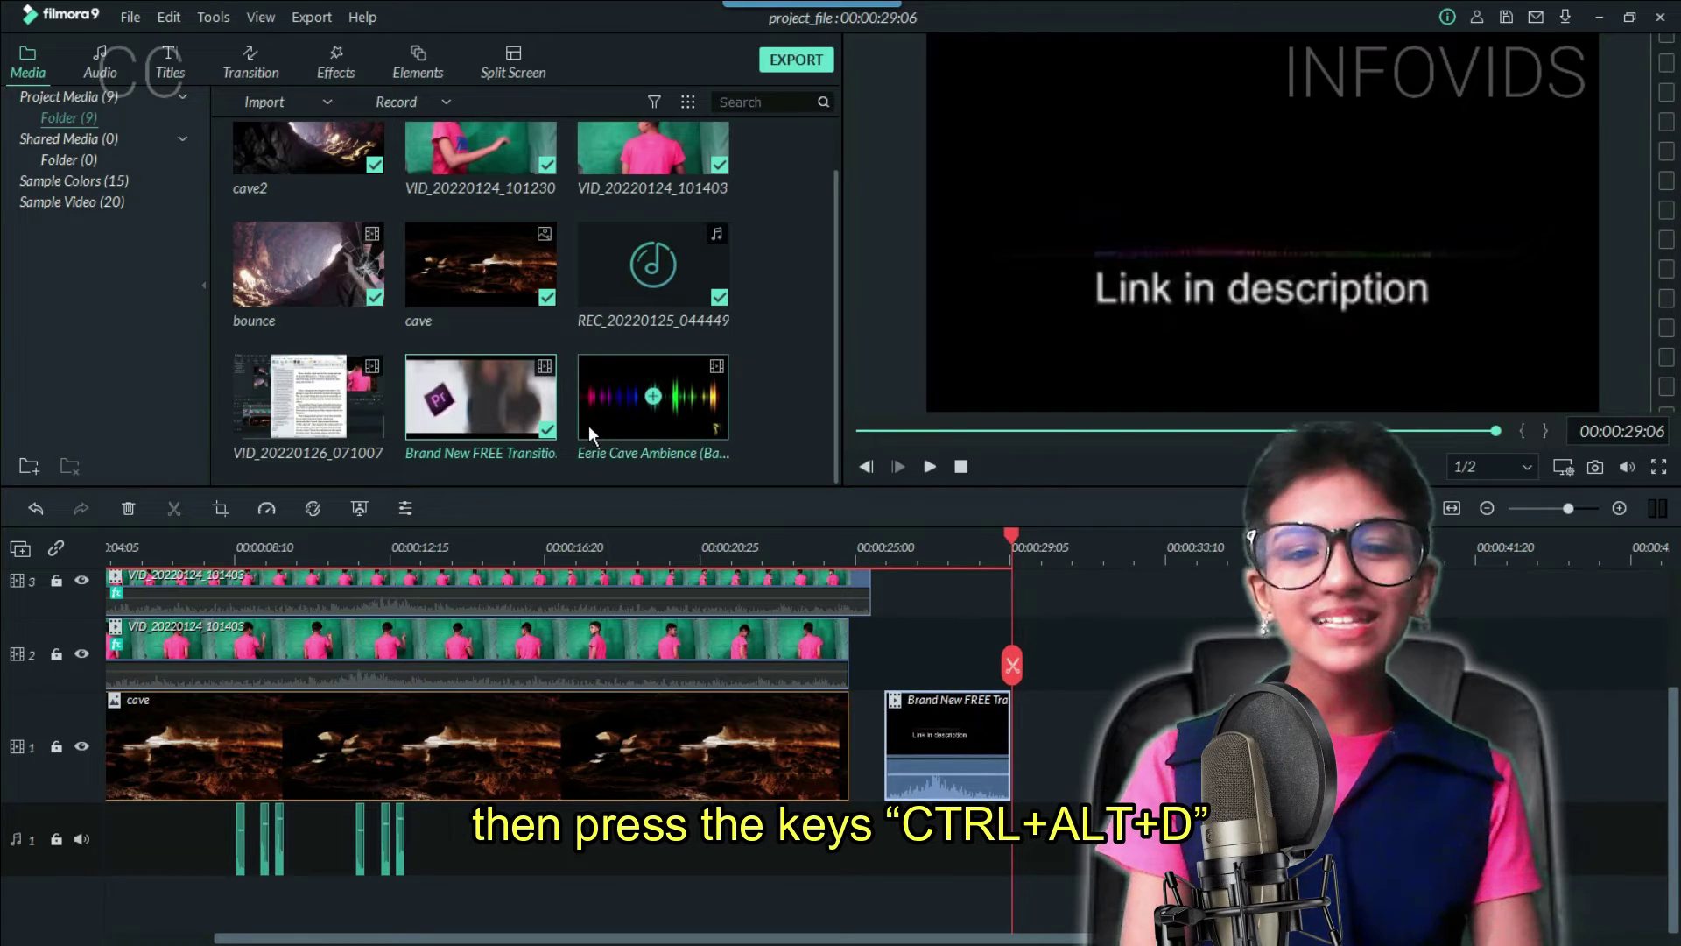
pyautogui.click(939, 744)
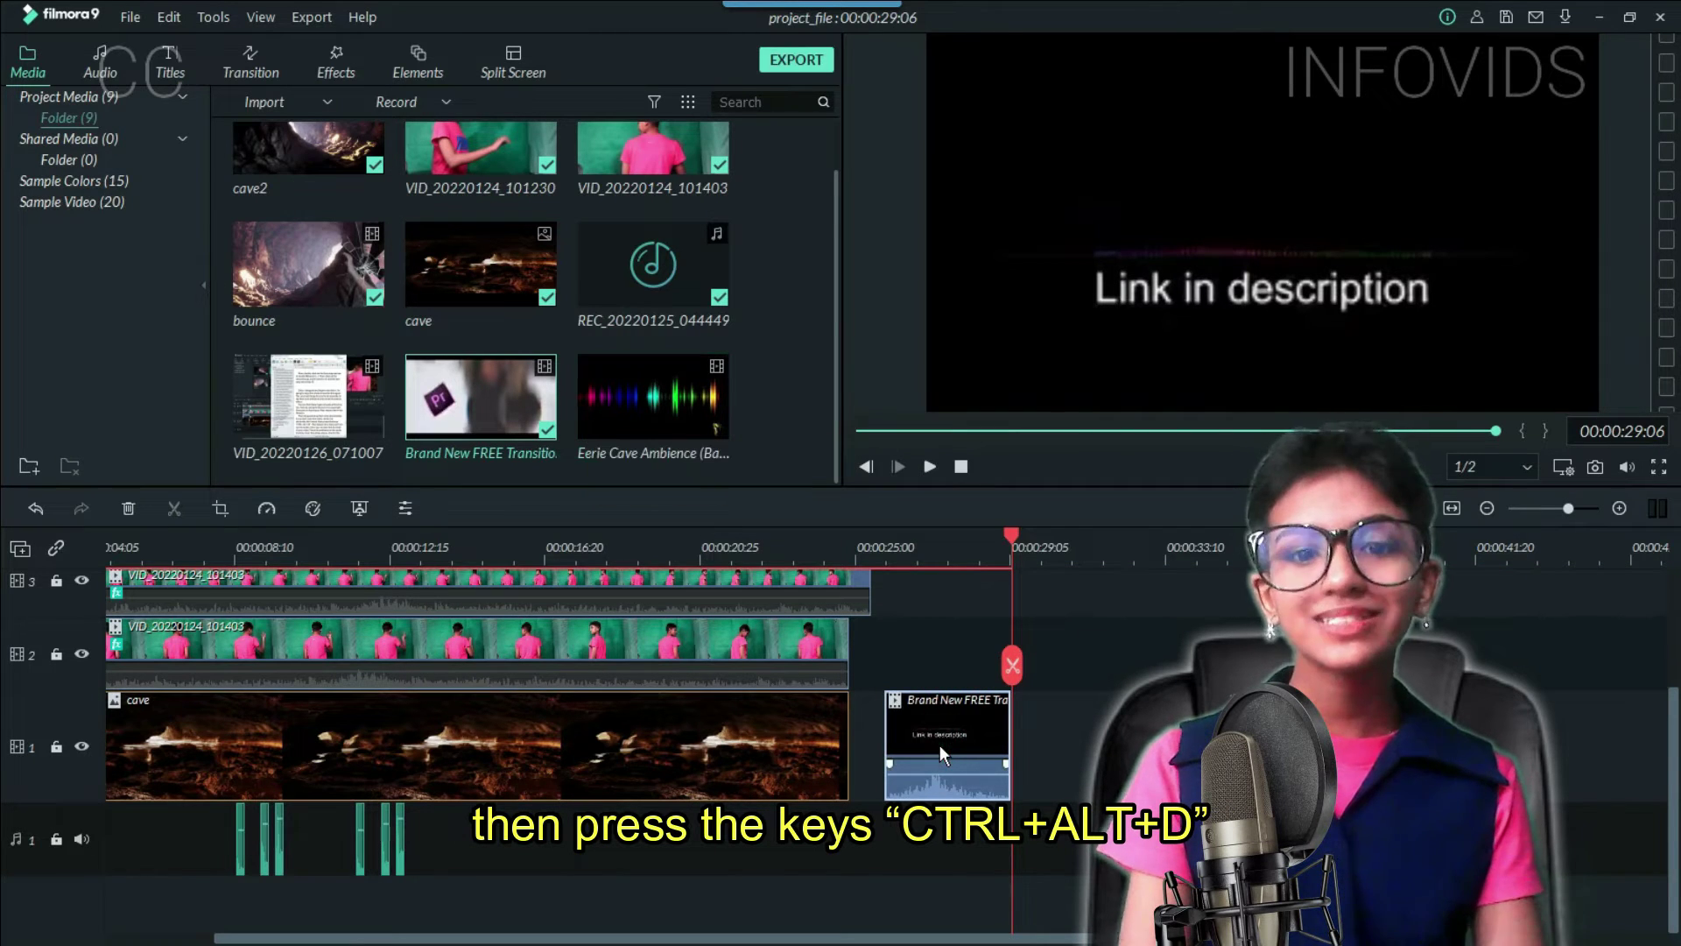
pyautogui.hotkey('ctrl', 'alt', 'd')
pyautogui.press('Delete')
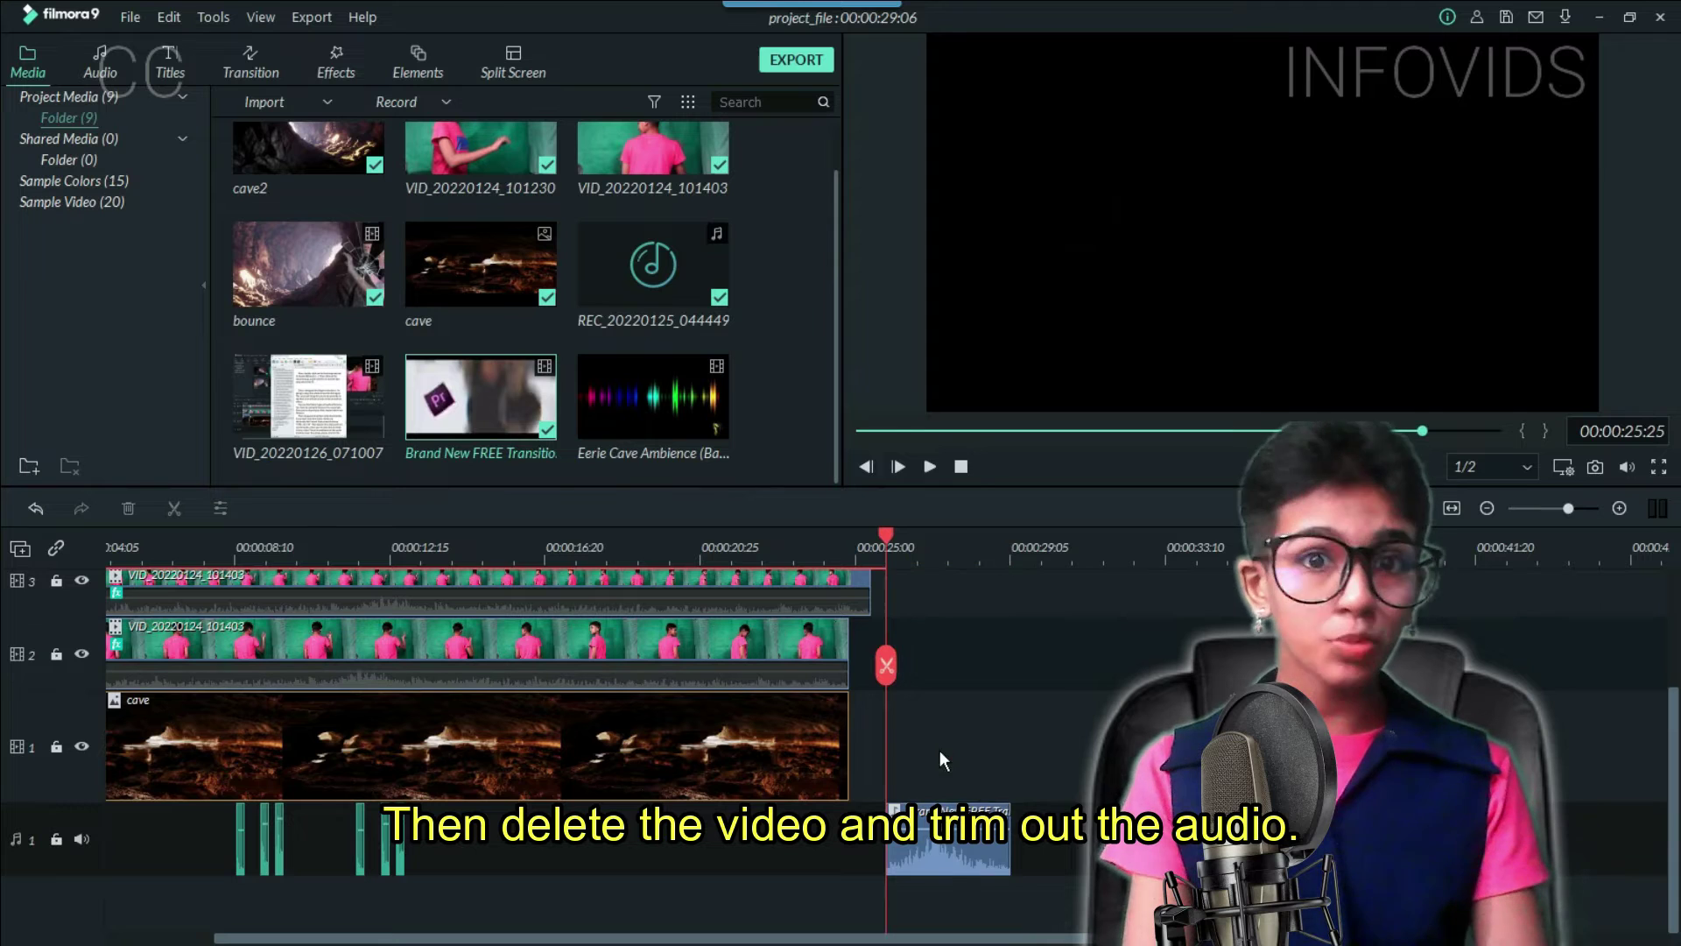
# Step: Put Eerie Cave Ambience on audio track 3 and move the transition sound to the start of track 2
pyautogui.moveTo(585, 439); pyautogui.dragTo(1058, 749)
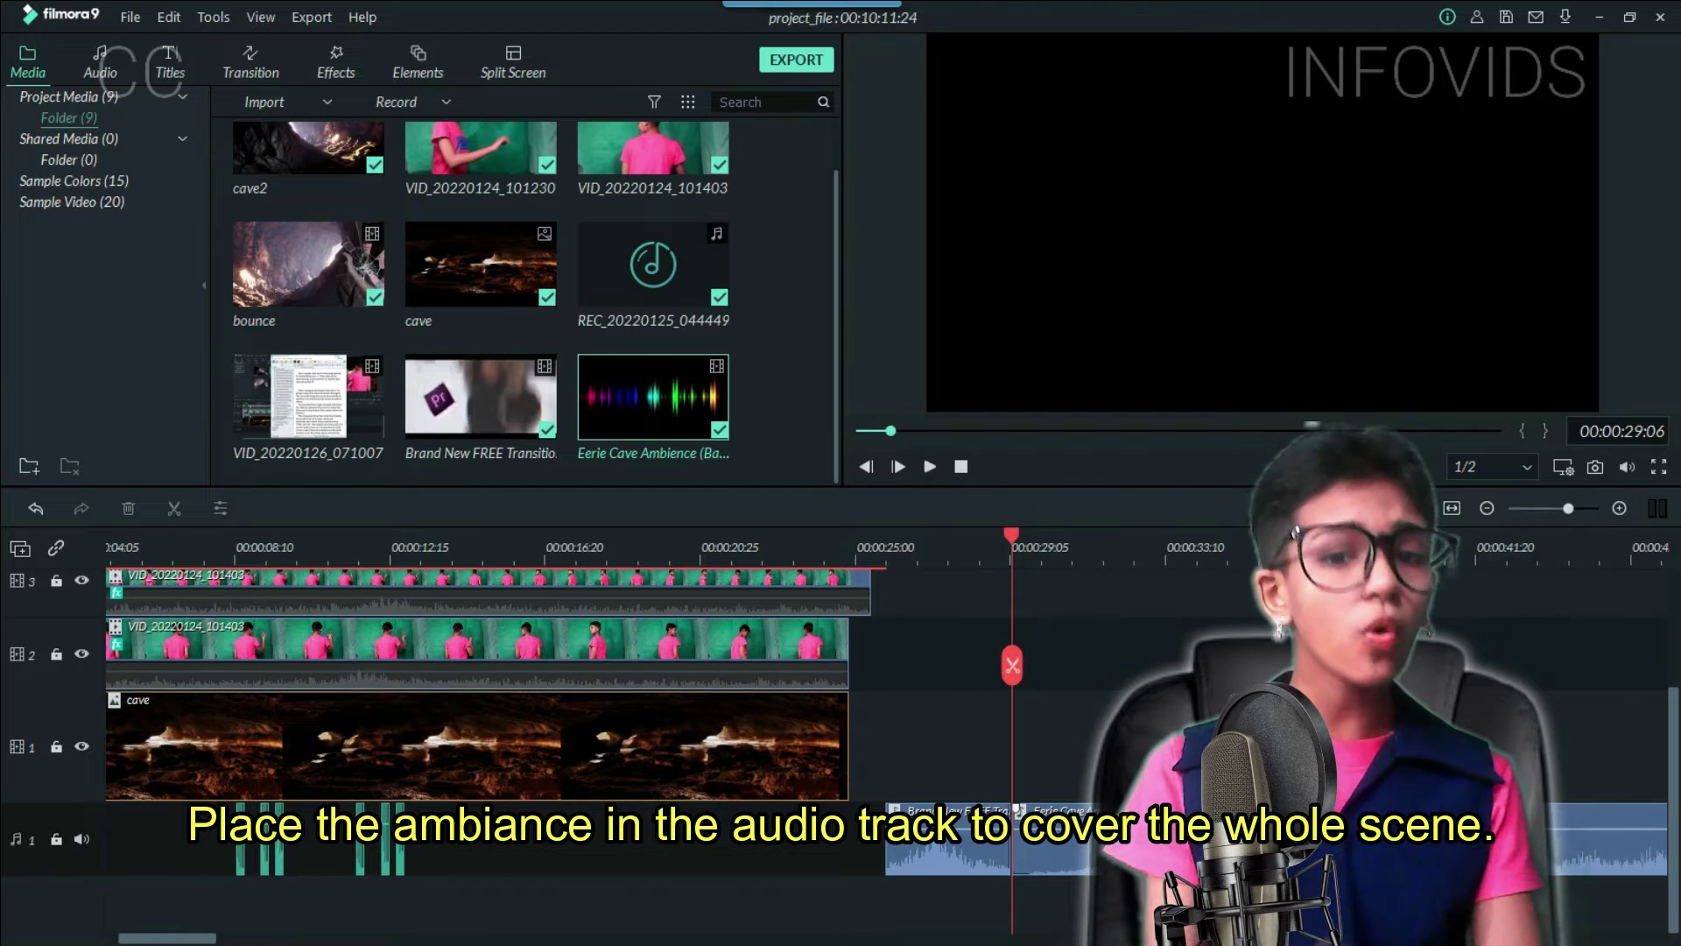
pyautogui.moveTo(1059, 752); pyautogui.dragTo(702, 934)
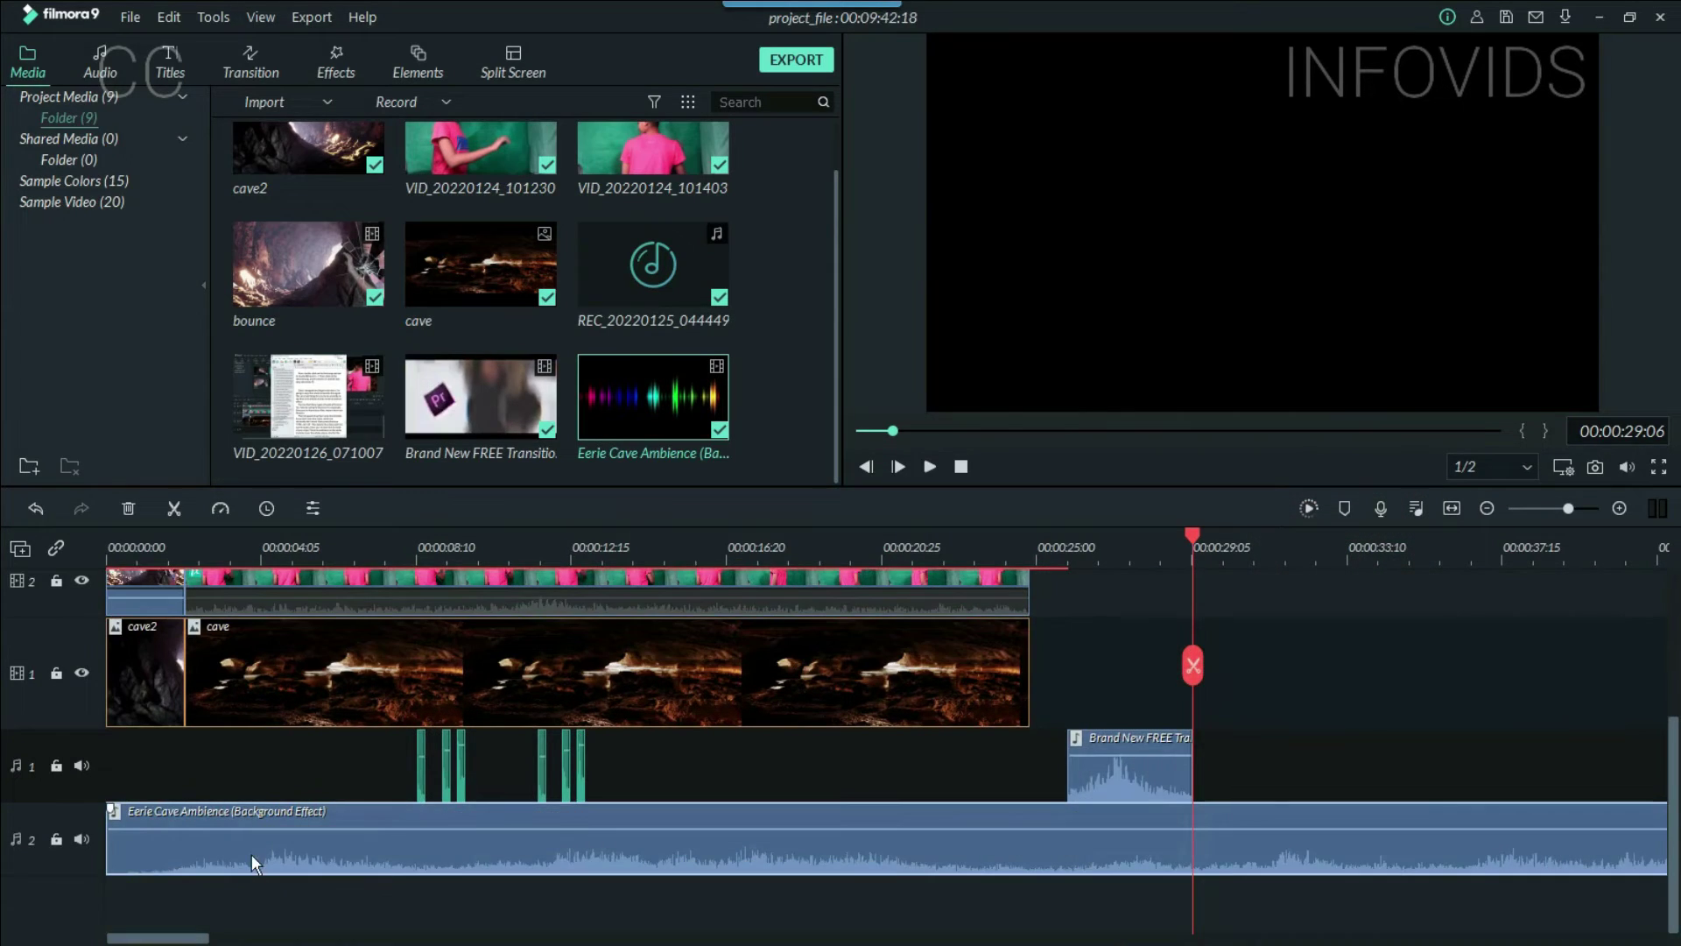
pyautogui.moveTo(250, 854); pyautogui.dragTo(251, 911)
pyautogui.moveTo(1127, 782); pyautogui.dragTo(189, 833)
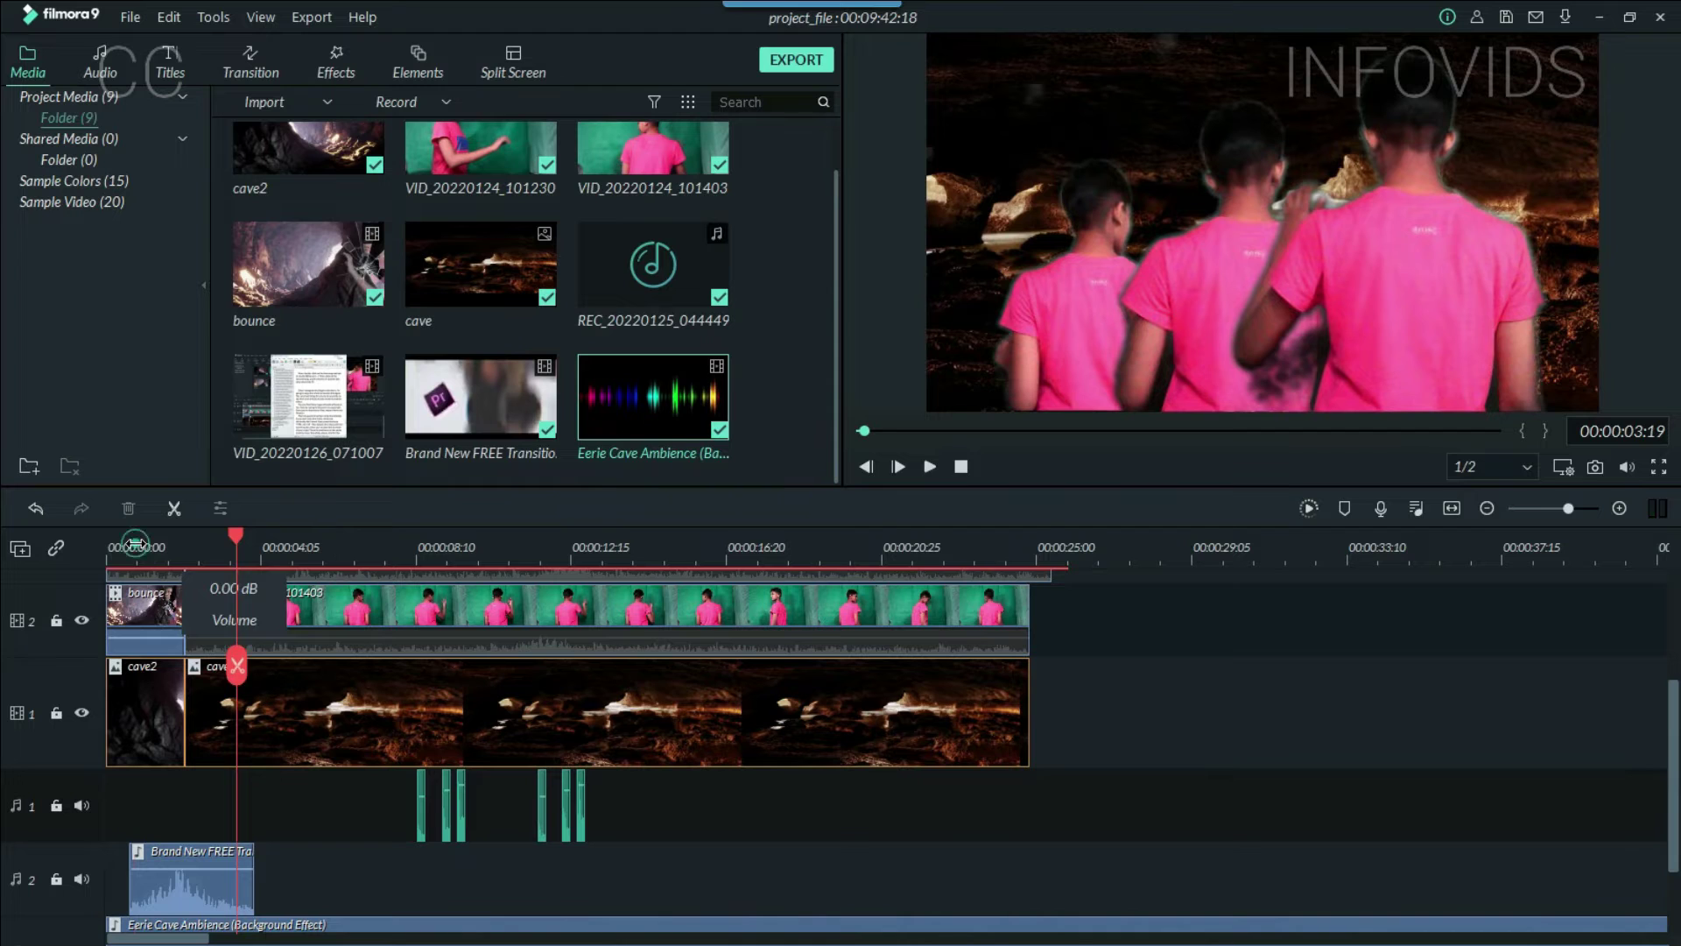
pyautogui.click(136, 544)
pyautogui.moveTo(233, 877); pyautogui.dragTo(217, 879)
pyautogui.press('space')
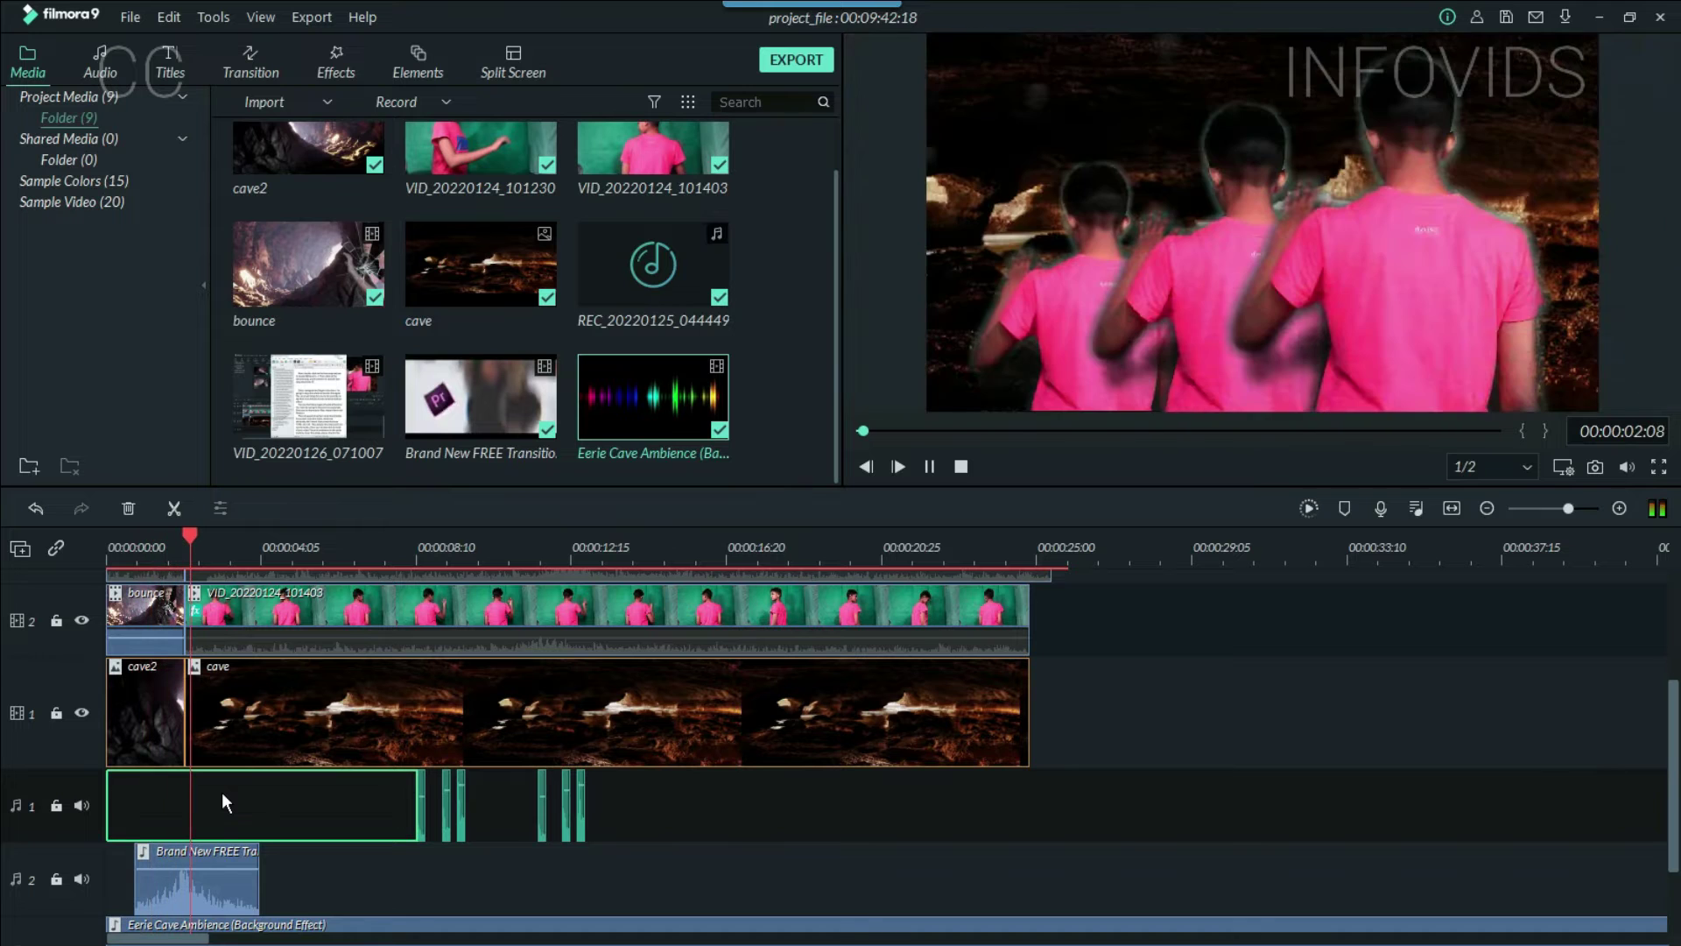
pyautogui.scroll(-2, 222, 791)
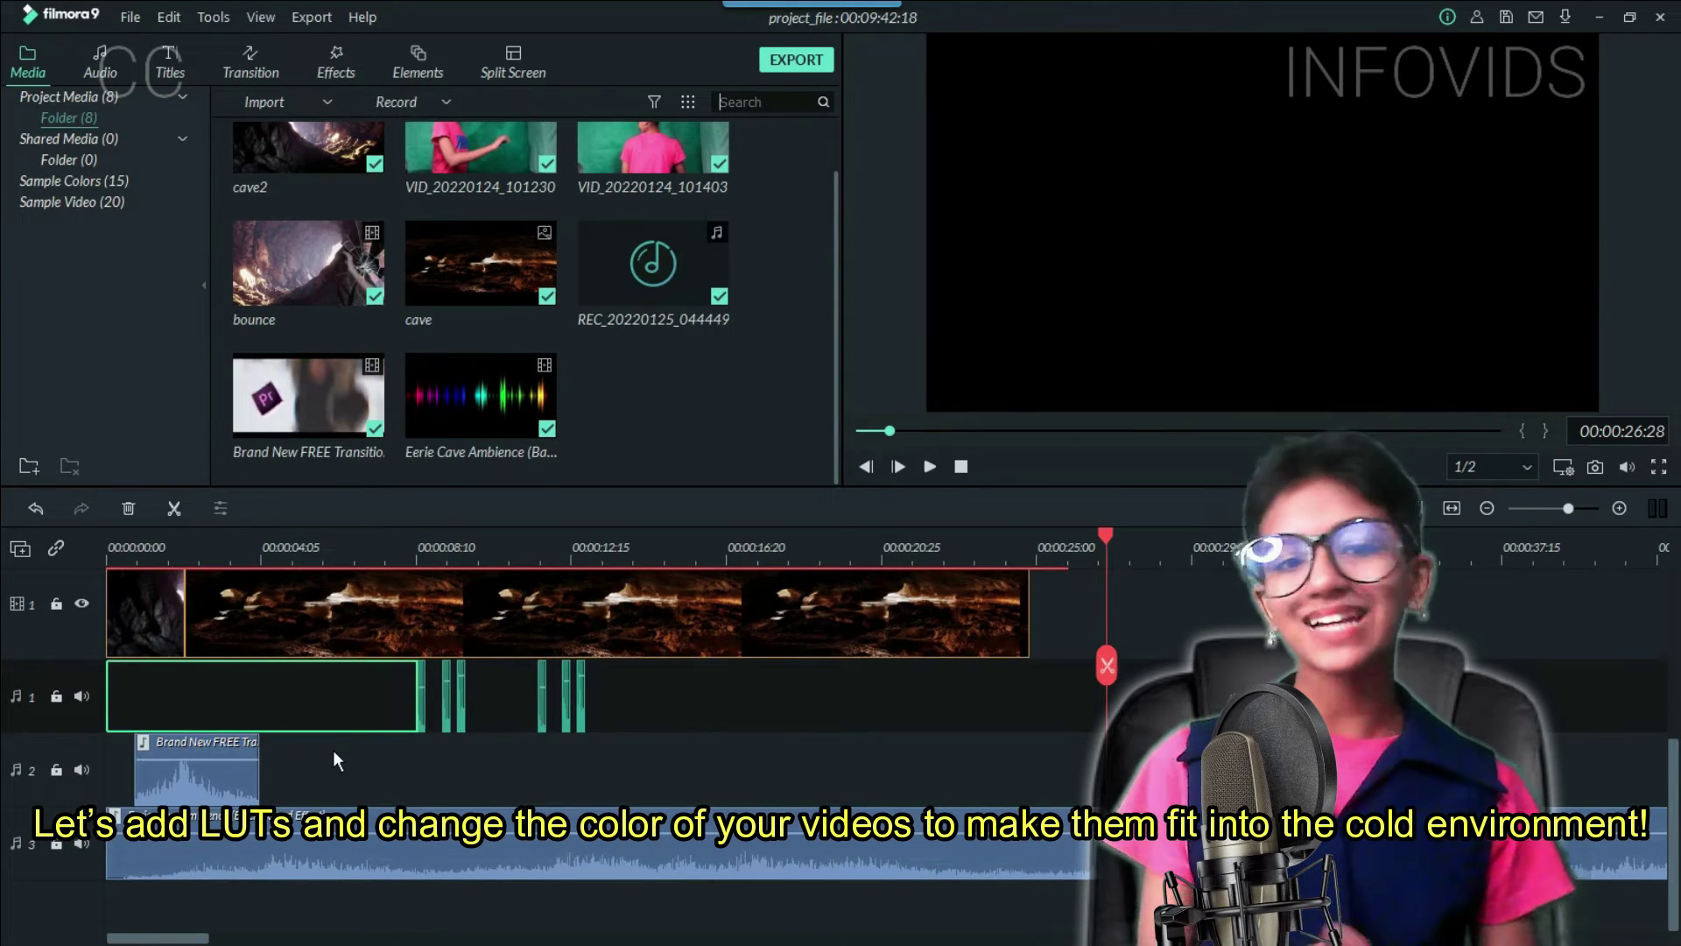
# Step: Cool the cave background clip to white-balance temperature -75.44 and copy that value
pyautogui.scroll(4, 332, 749)
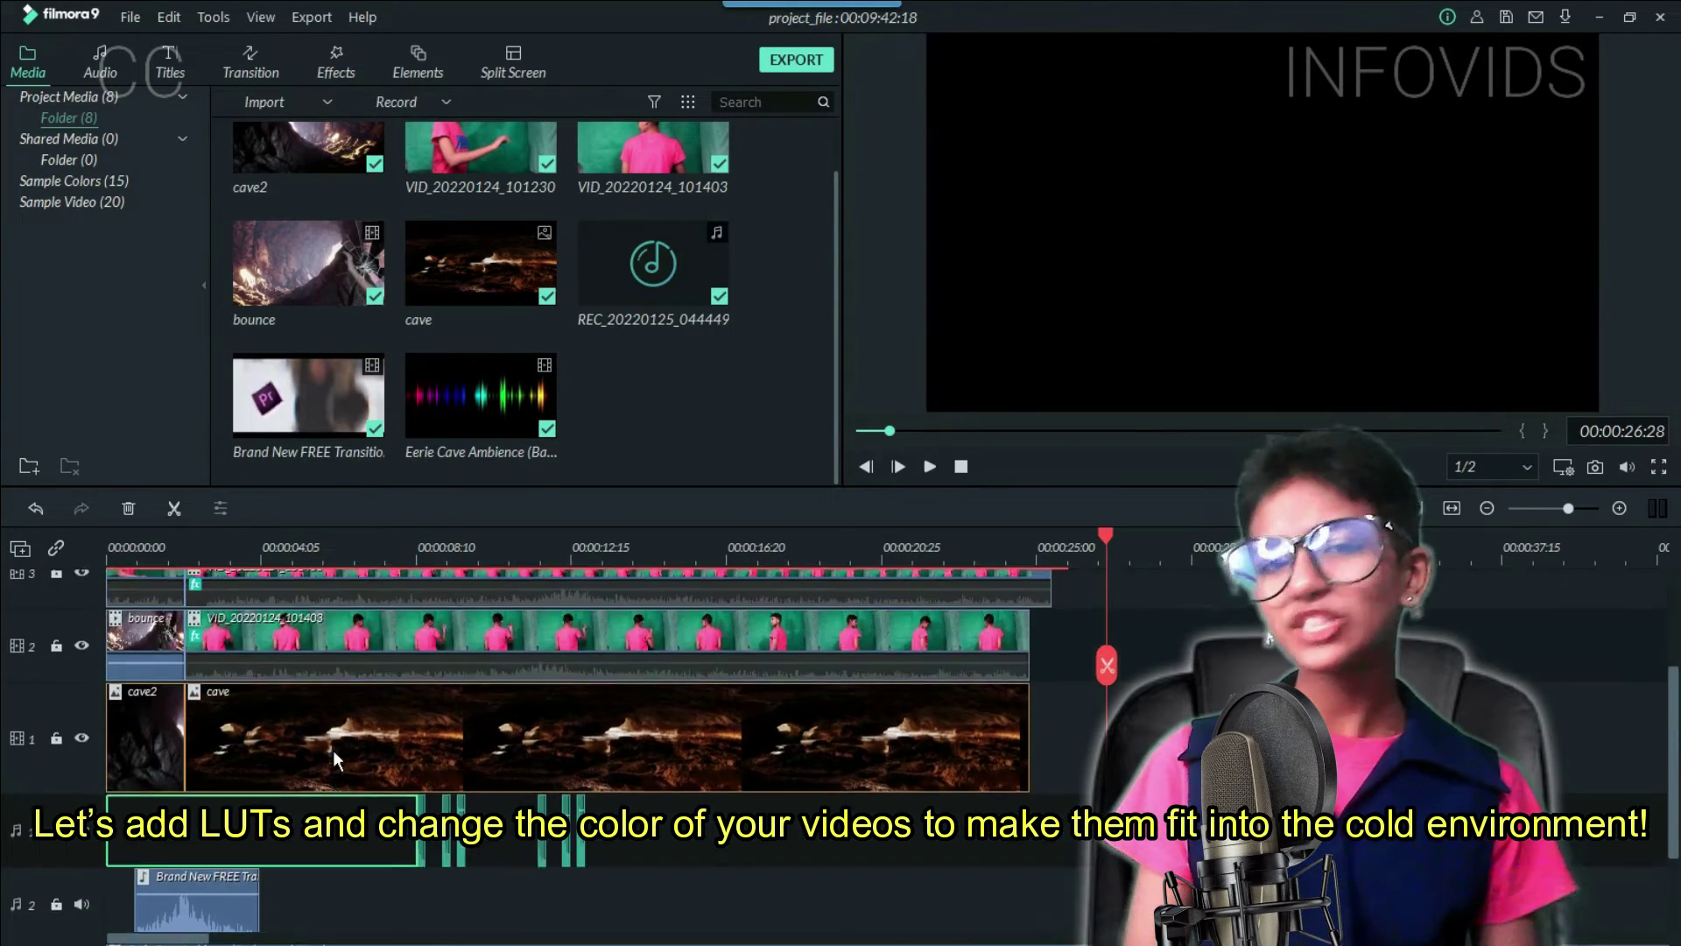
pyautogui.scroll(-2, 330, 720)
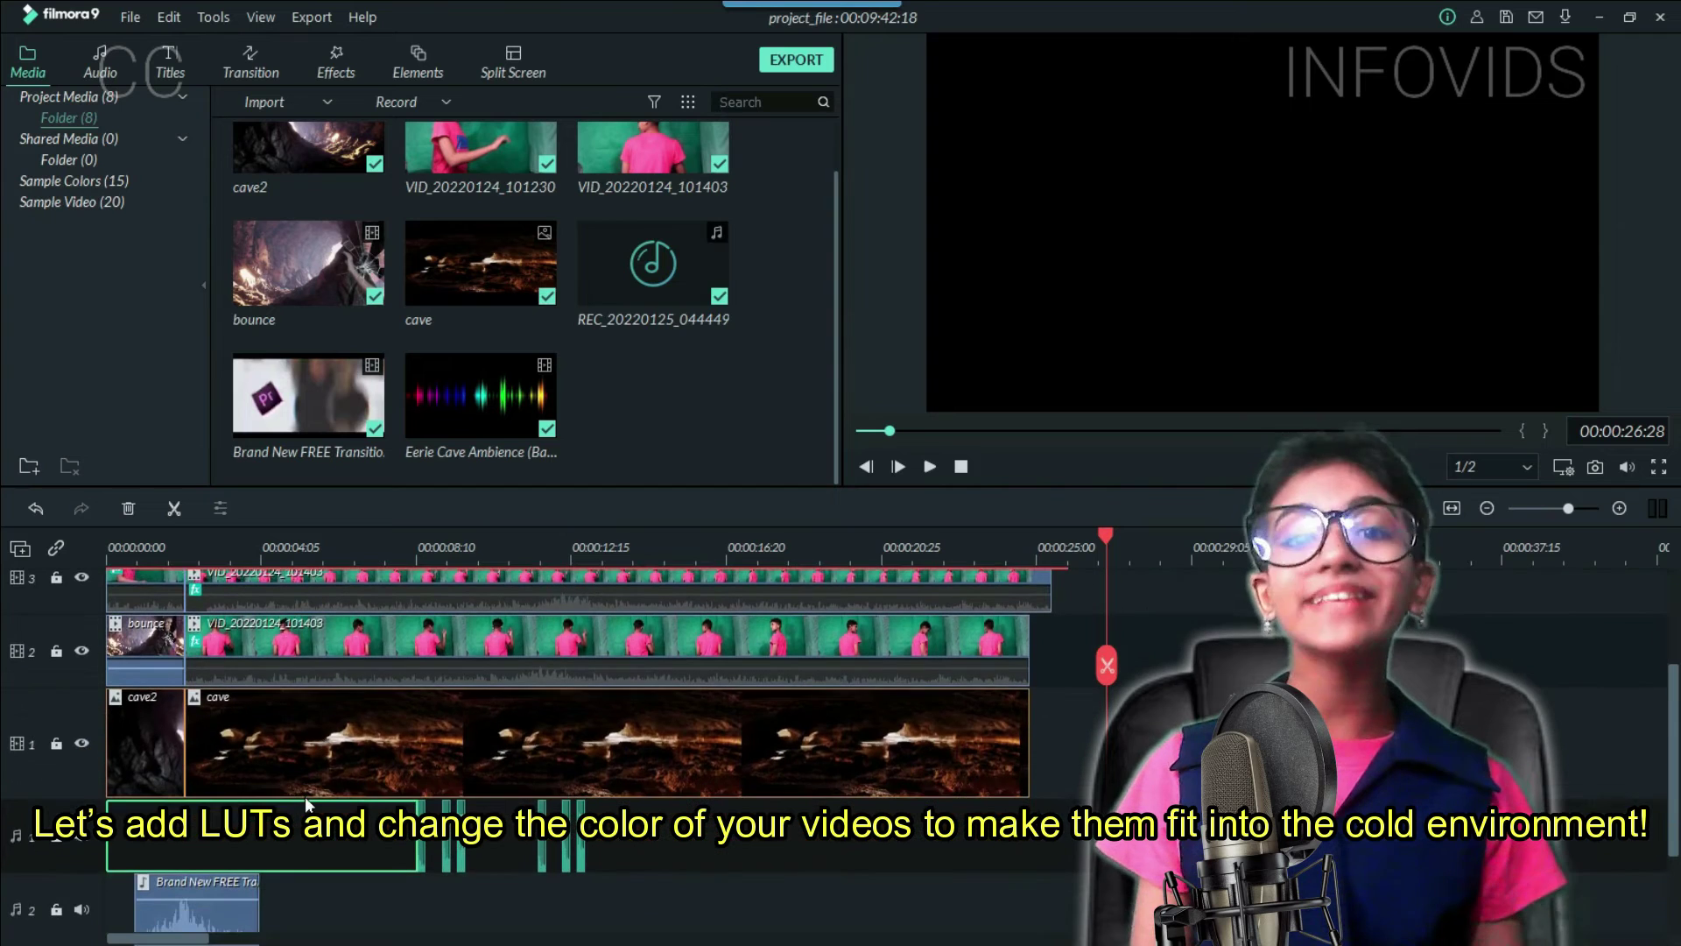
pyautogui.click(304, 793)
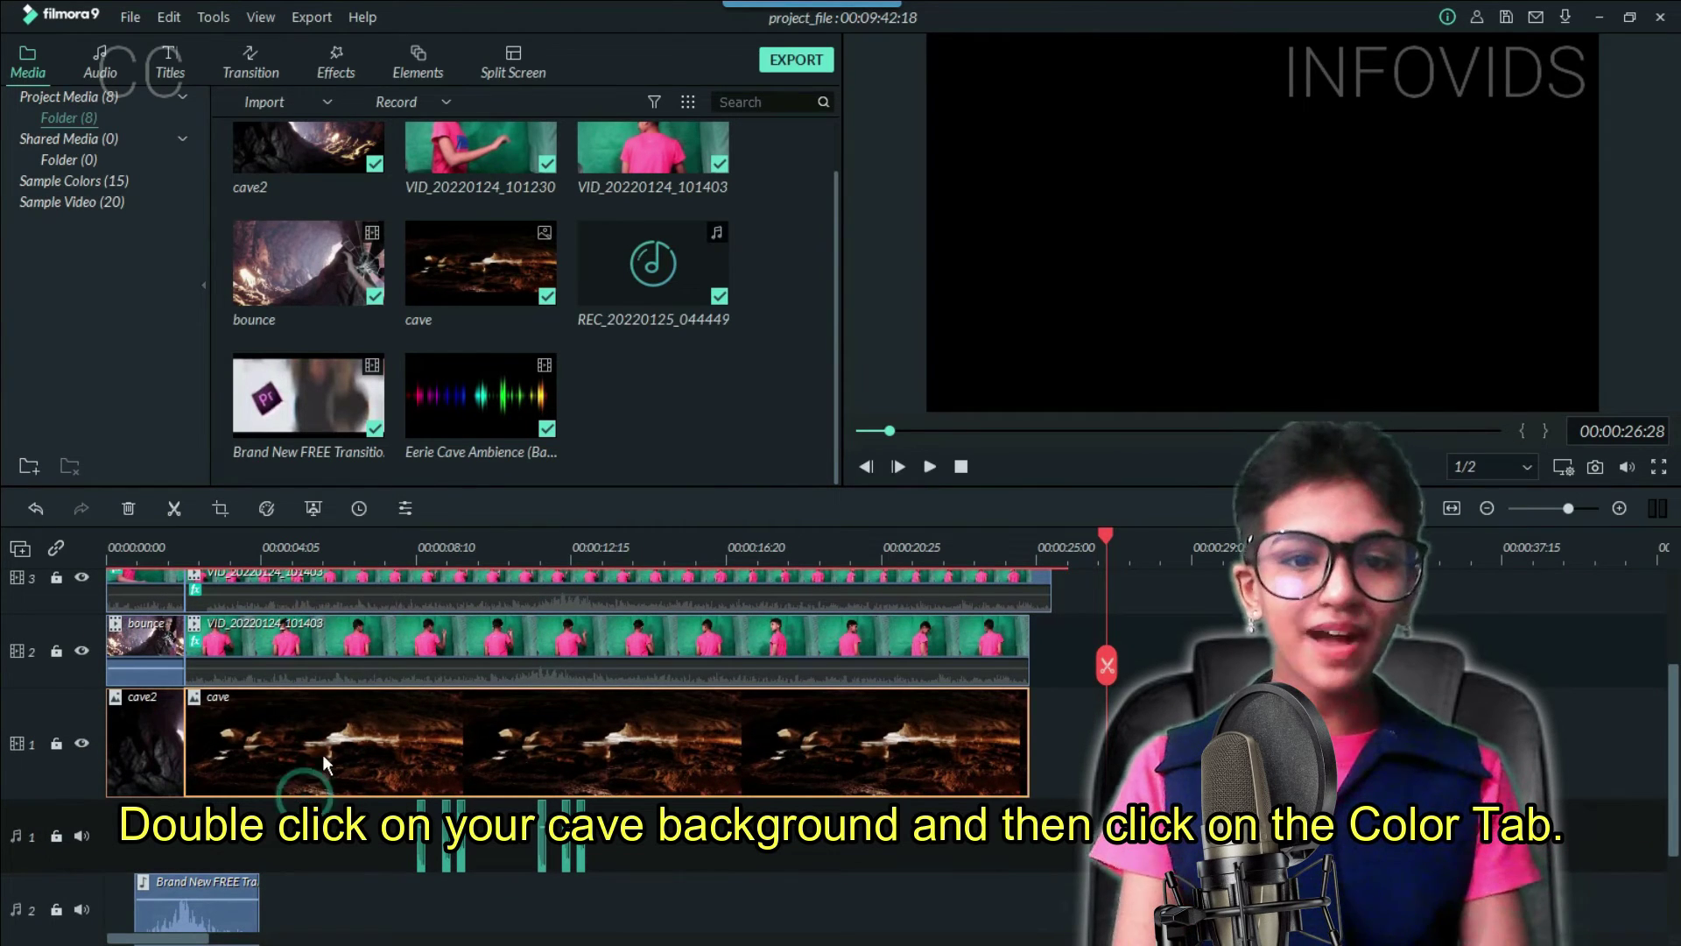
pyautogui.doubleClick(305, 792)
pyautogui.click(140, 54)
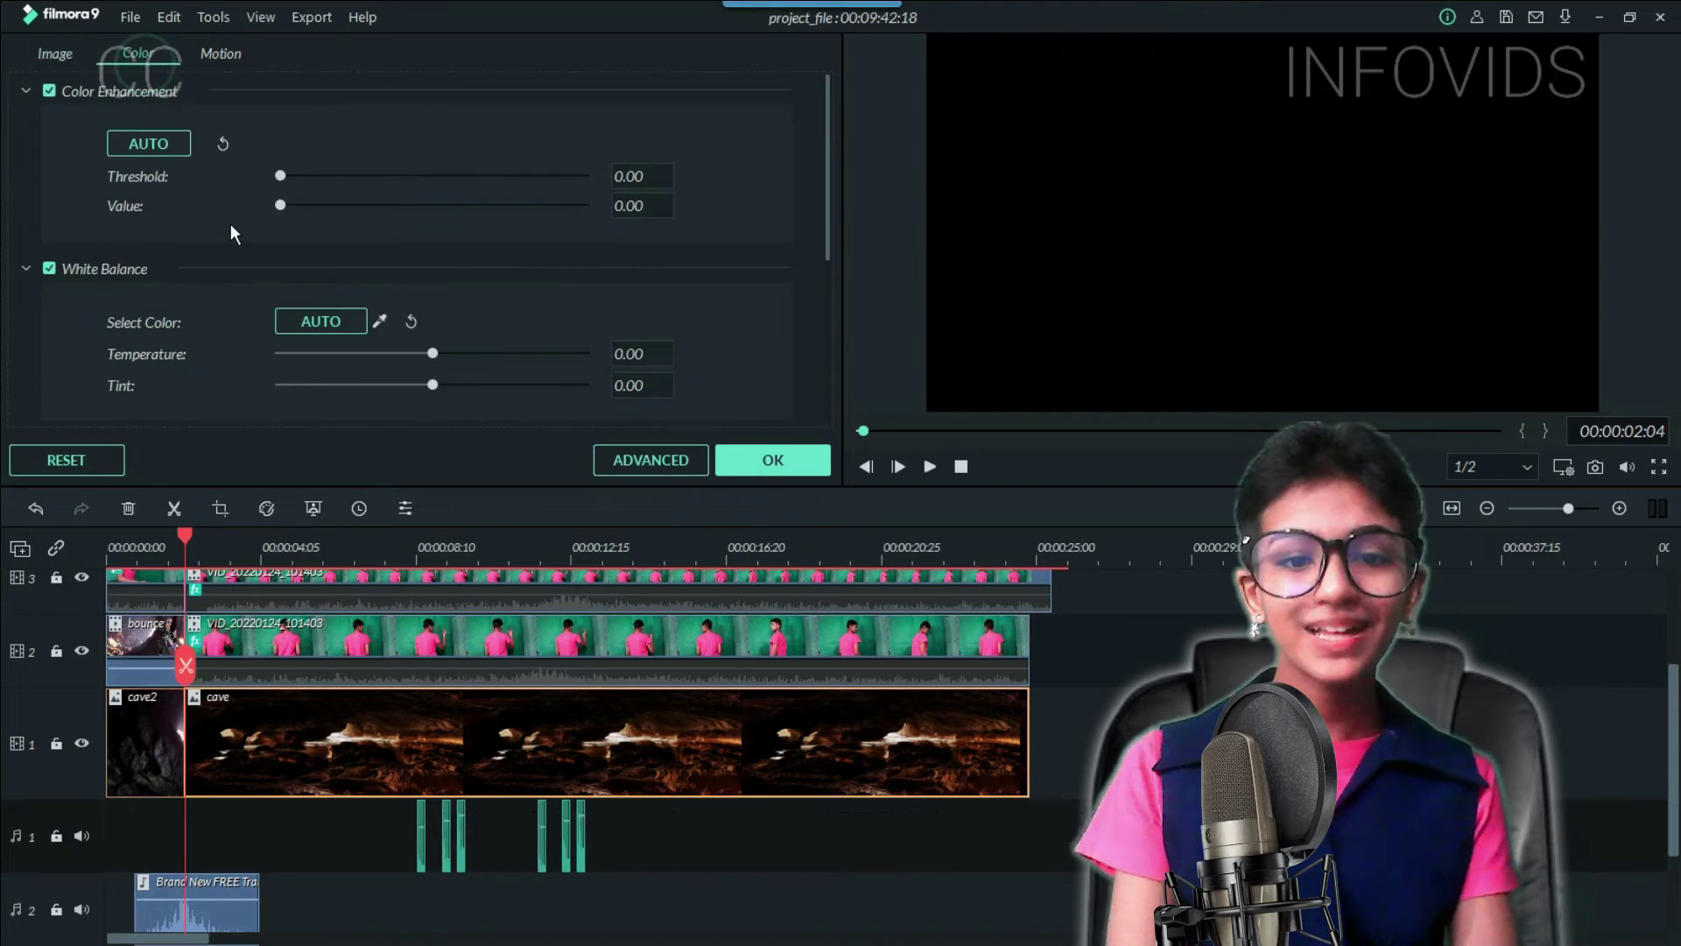
pyautogui.scroll(-3, 333, 175)
pyautogui.scroll(2, 333, 193)
pyautogui.click(314, 214)
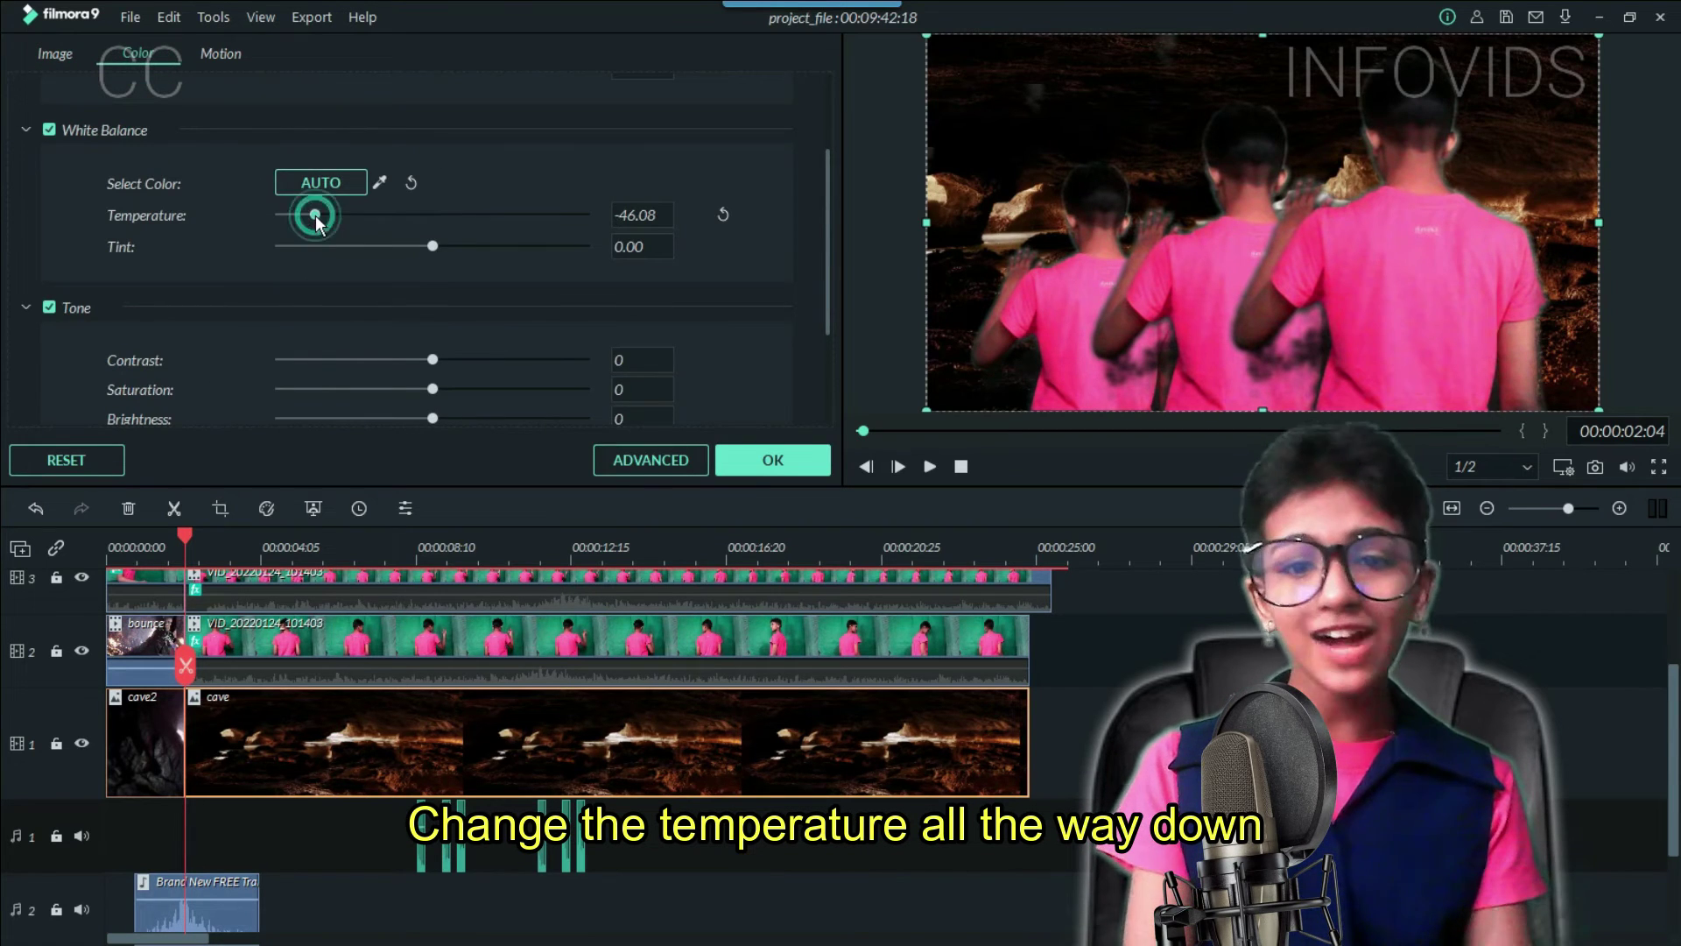
pyautogui.moveTo(315, 215); pyautogui.dragTo(293, 214)
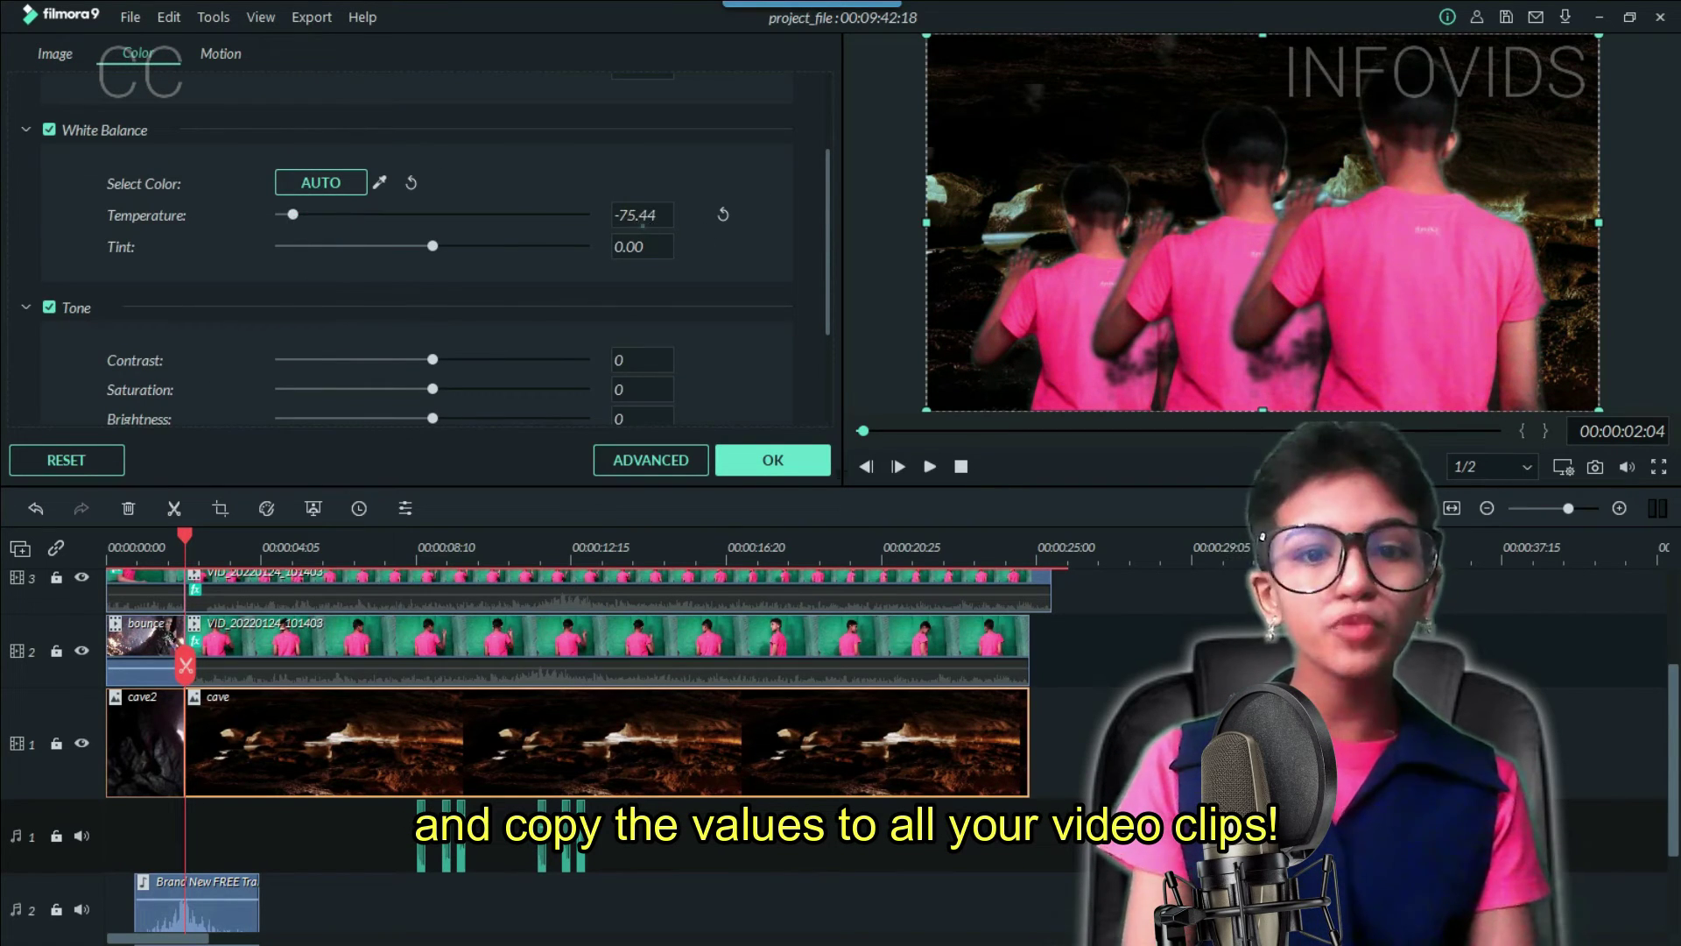
pyautogui.click(636, 214)
# Step: Apply the same -75.44 temperature to the figure clips on tracks 2, 3 and 4 and the bounce clip
pyautogui.scroll(1, 471, 642)
pyautogui.doubleClick(433, 708)
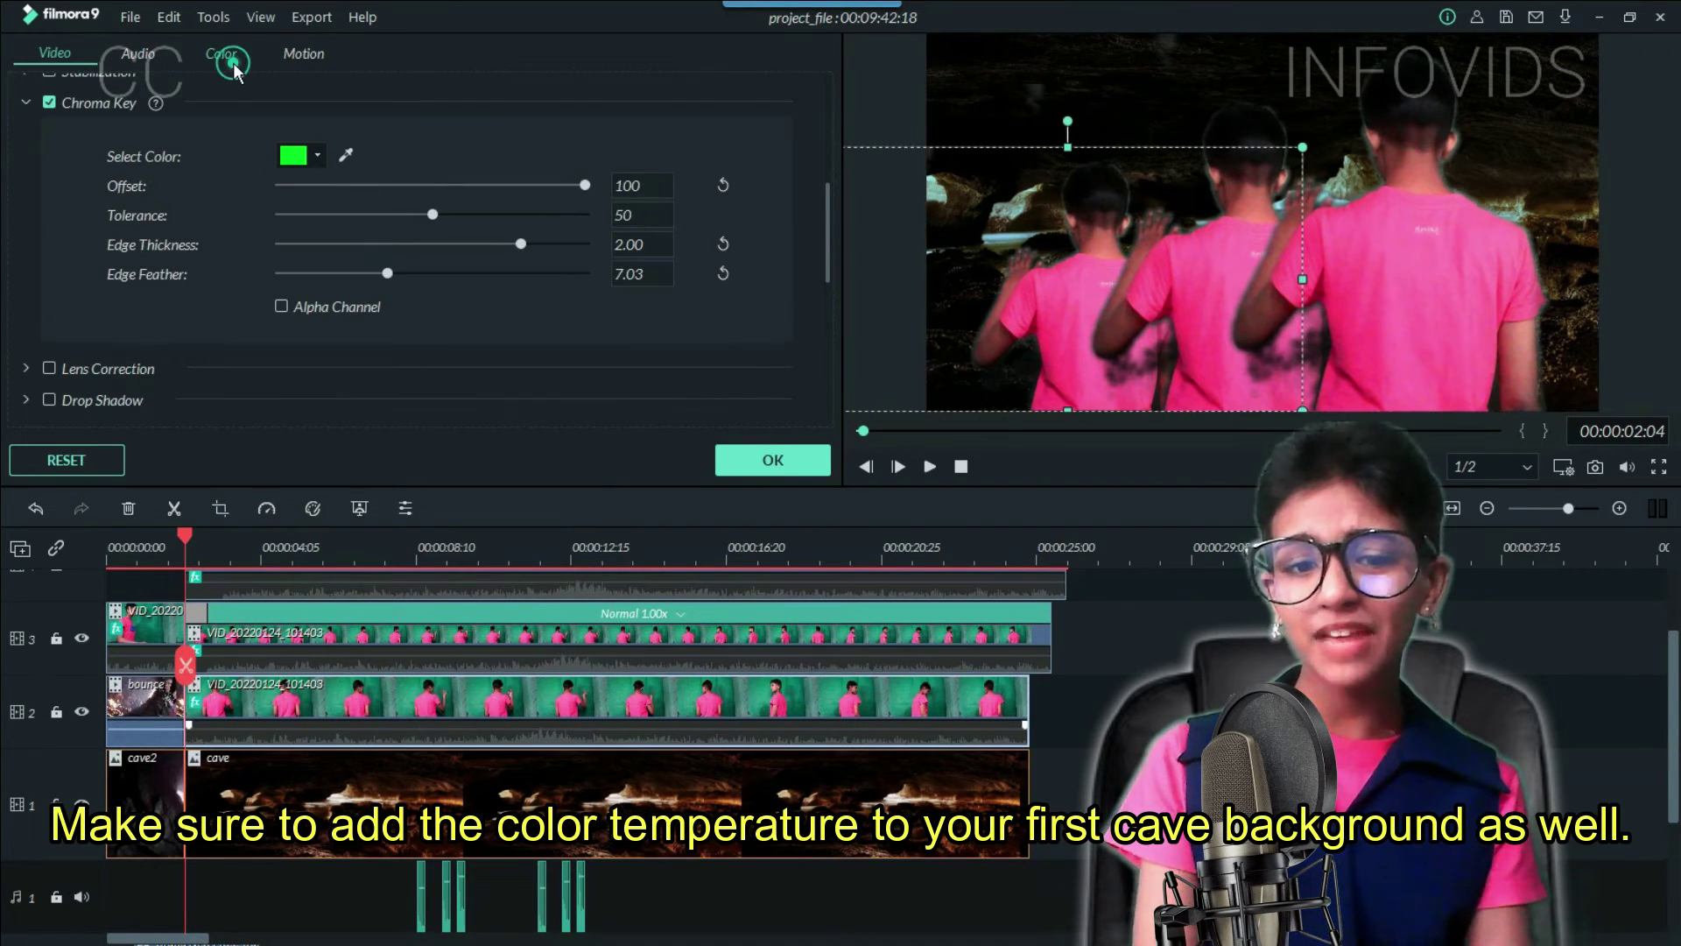
pyautogui.click(221, 53)
pyautogui.scroll(5, 631, 263)
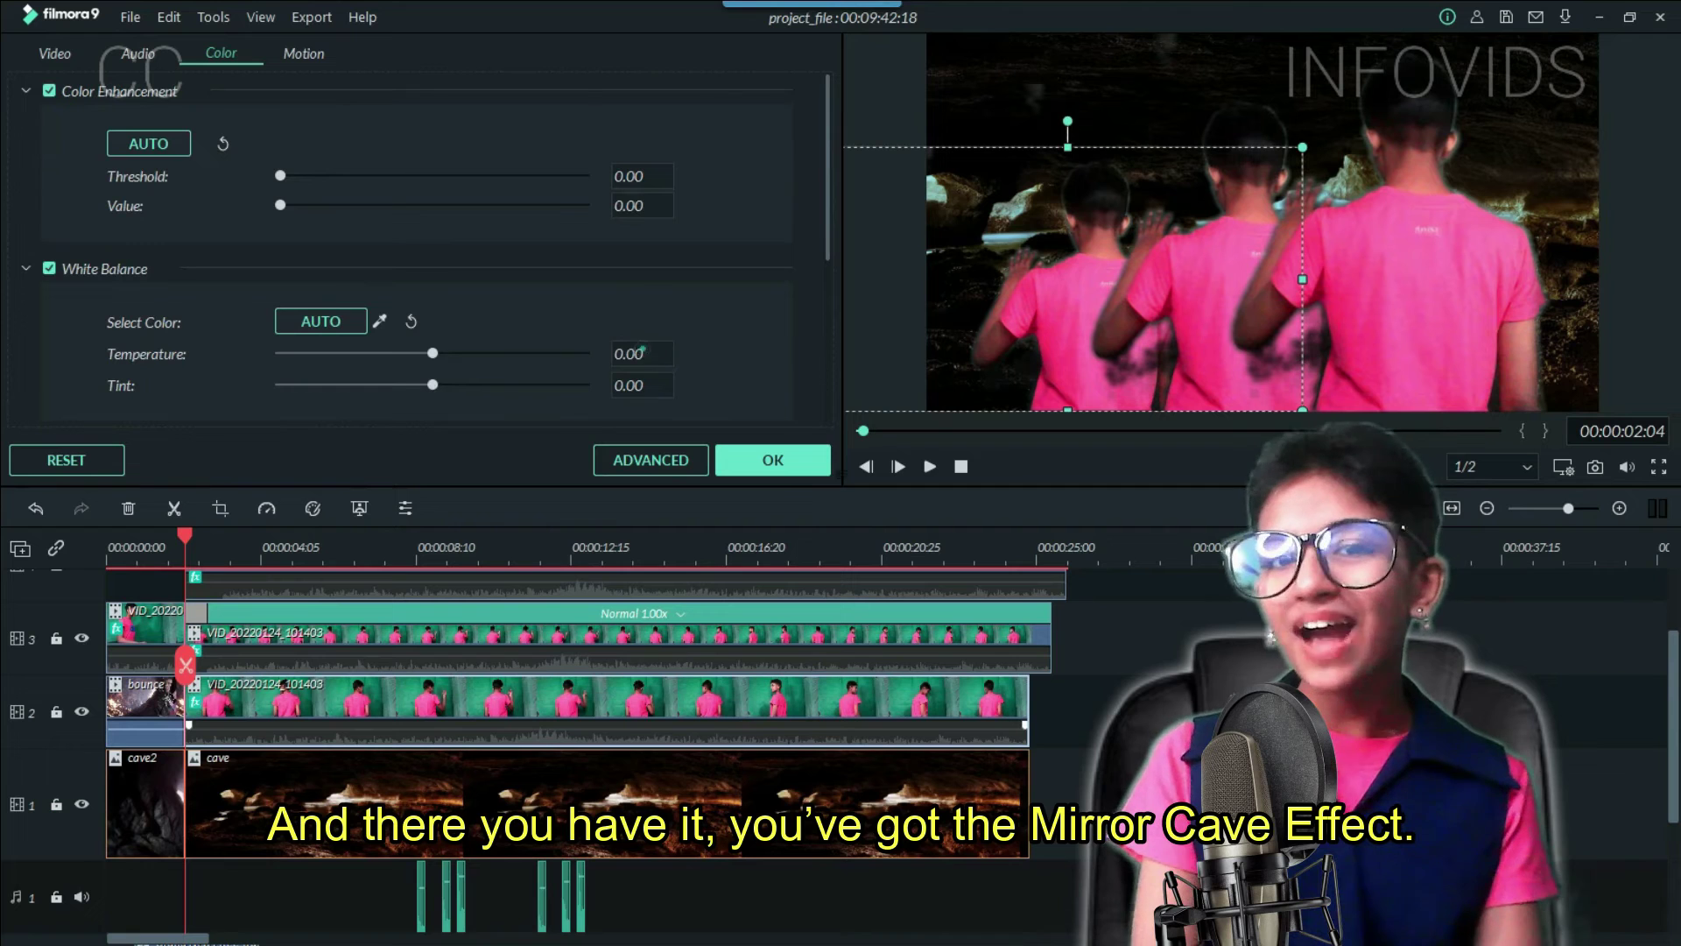
pyautogui.click(1123, 645)
pyautogui.scroll(2, 1123, 645)
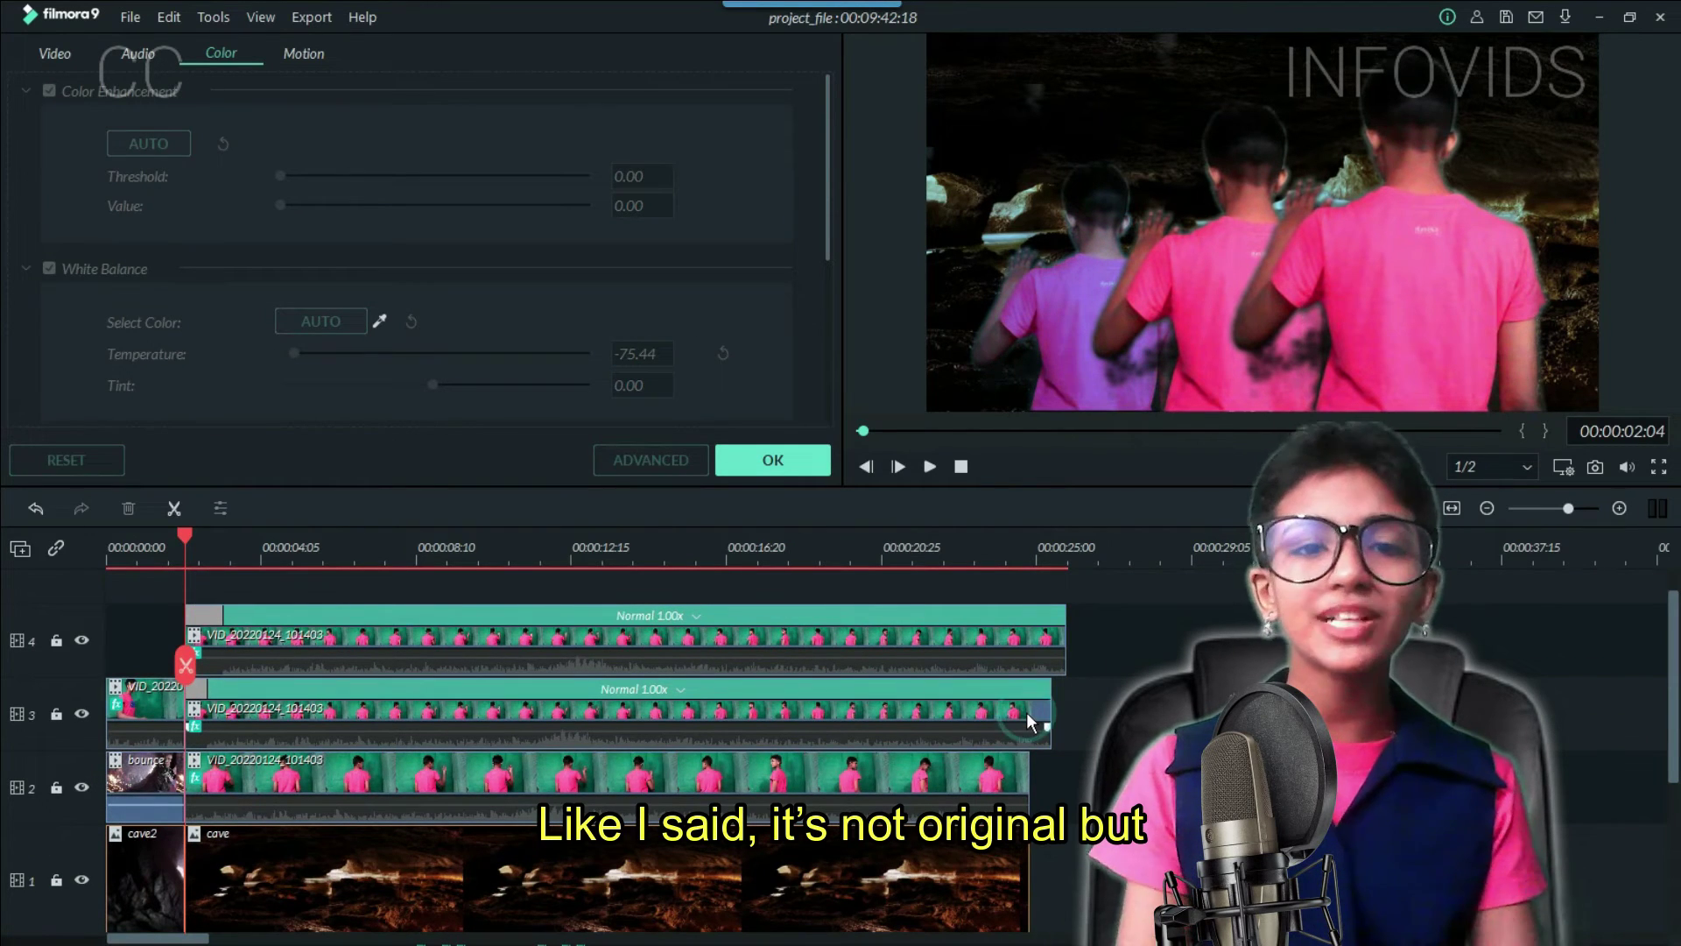
pyautogui.click(1026, 712)
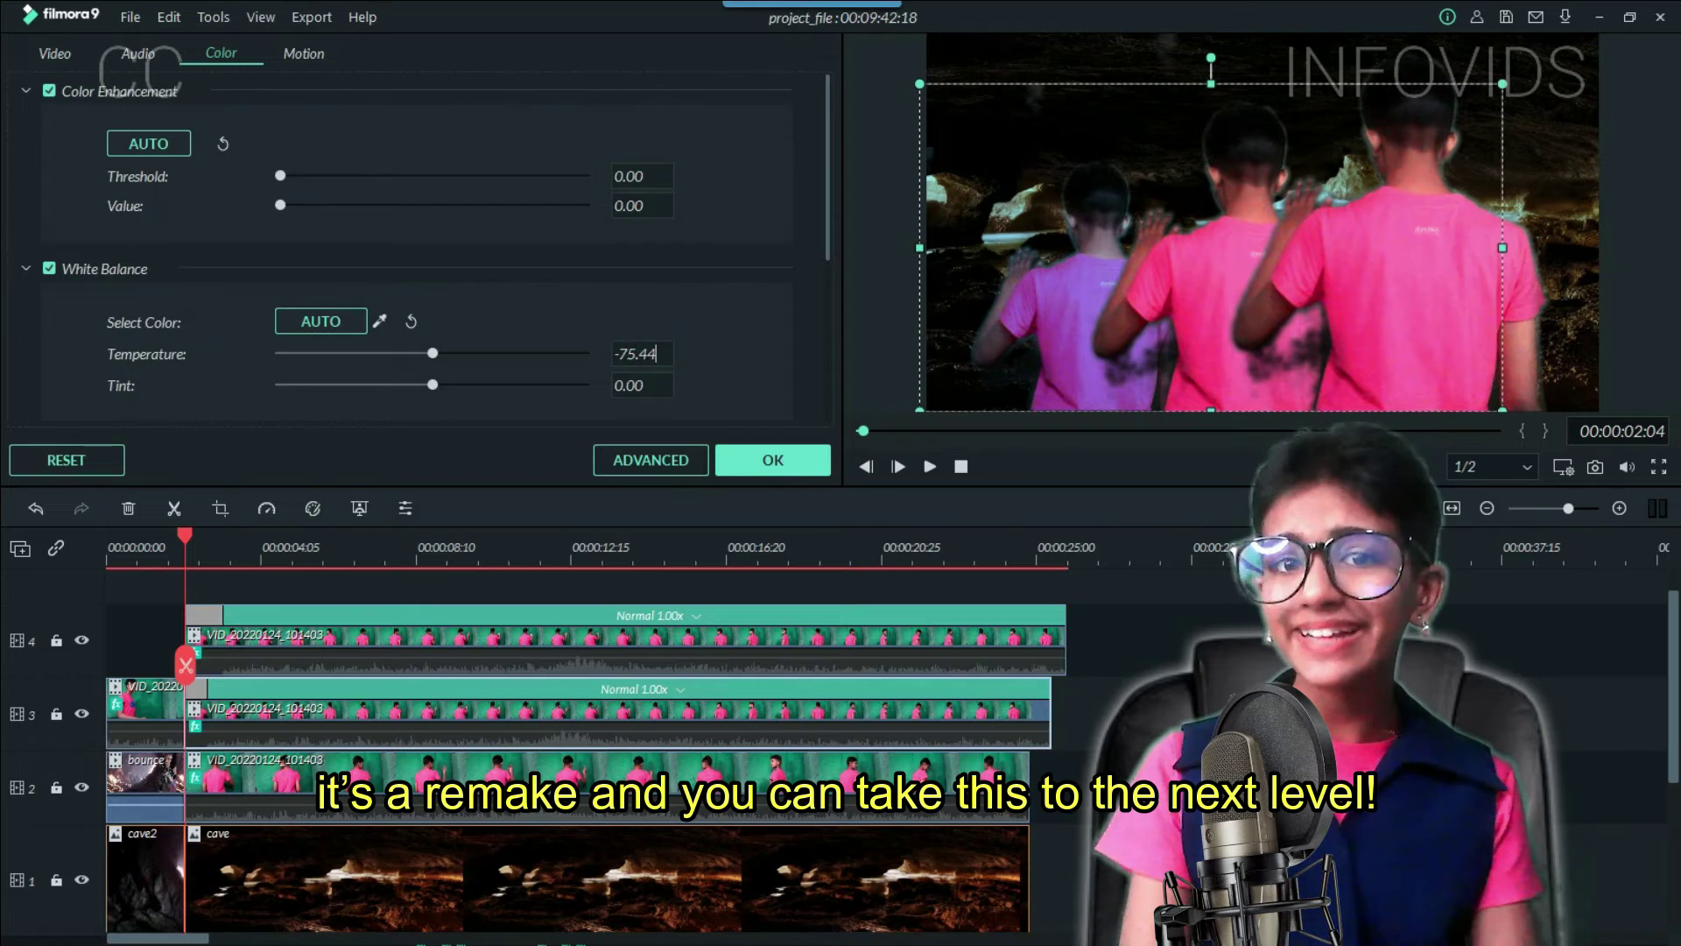
pyautogui.click(993, 641)
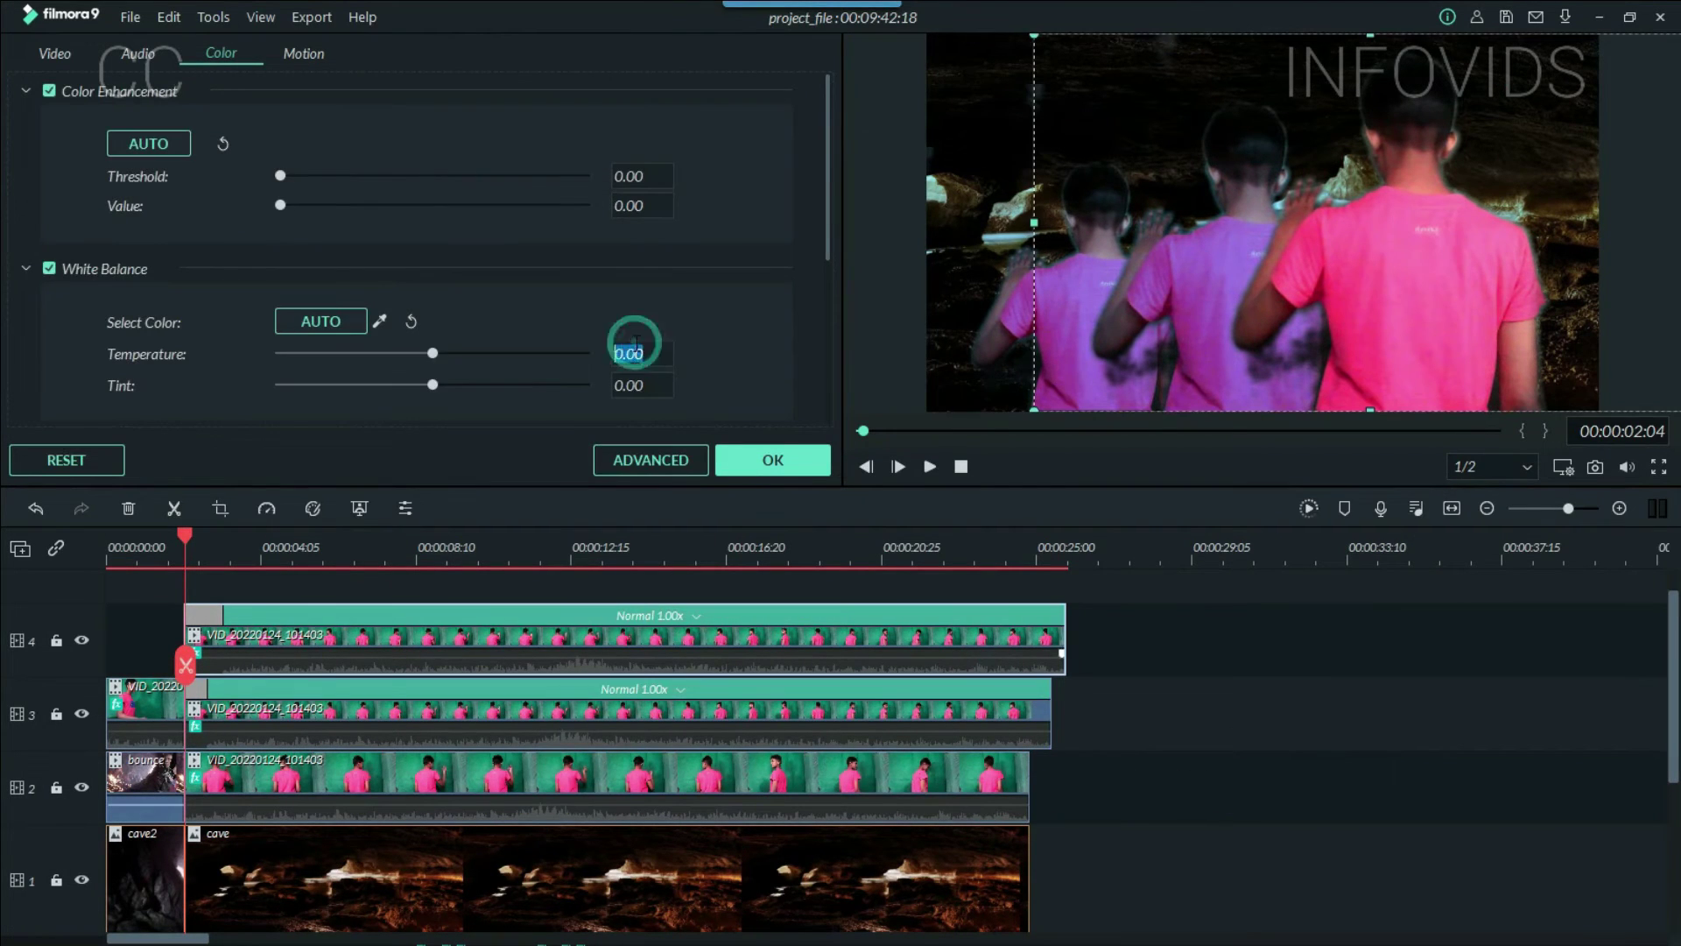
pyautogui.click(1238, 645)
pyautogui.click(129, 780)
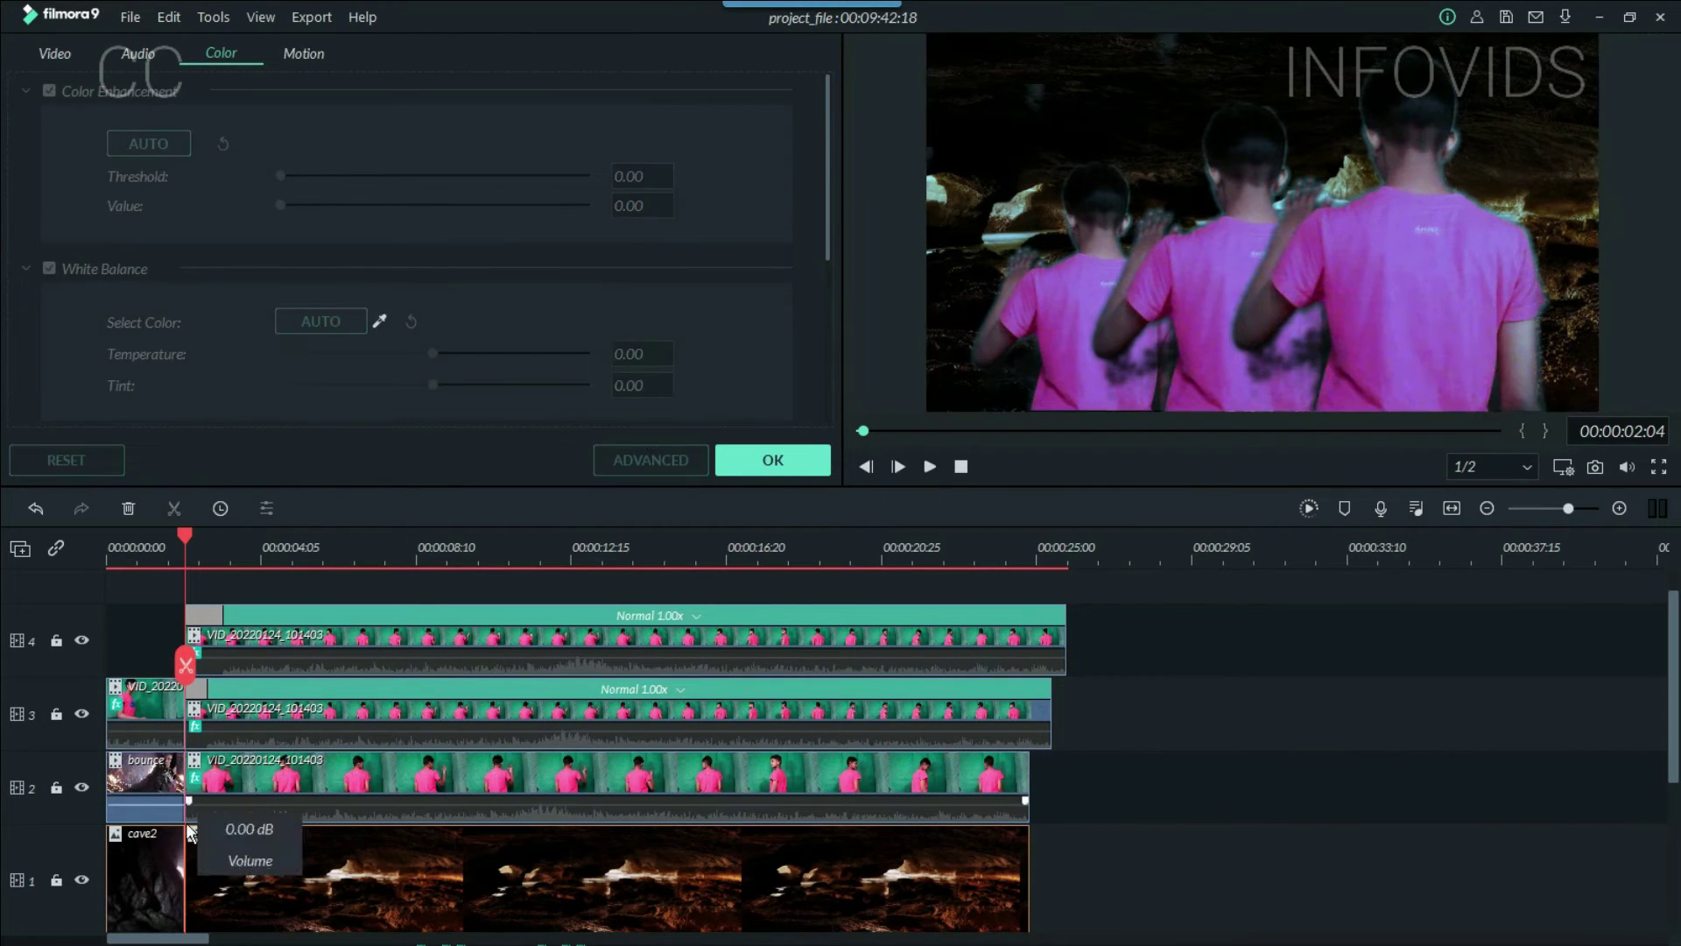
pyautogui.click(149, 871)
pyautogui.click(144, 714)
pyautogui.click(1215, 665)
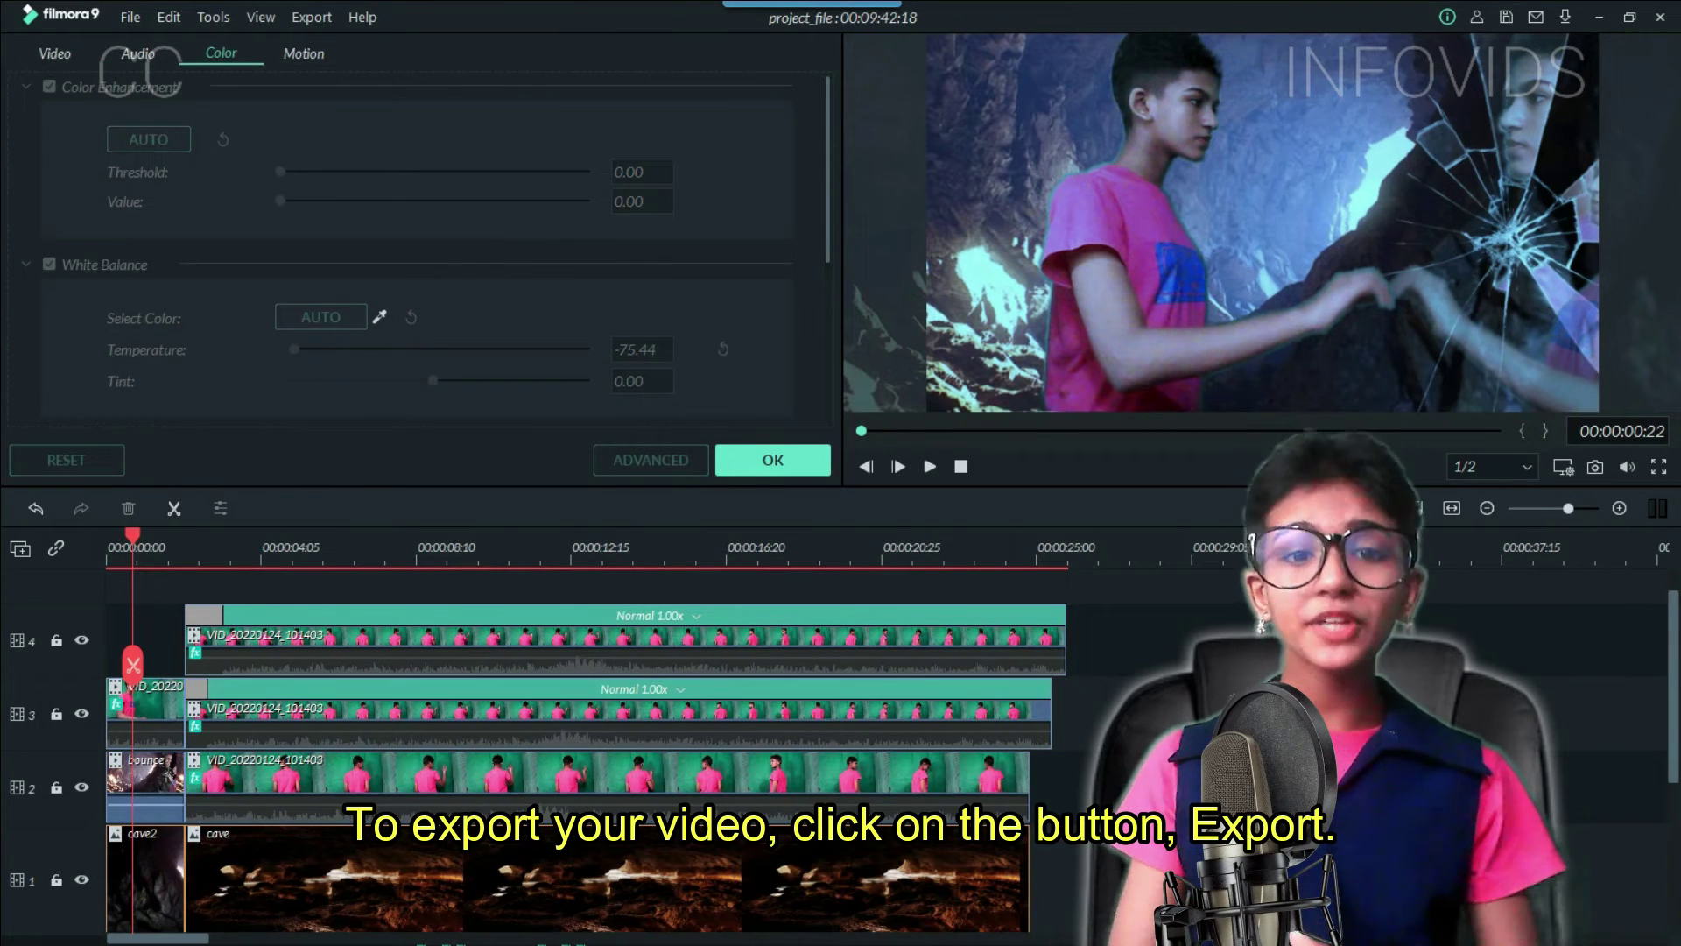
# Step: Export the project as MP4 named export1 and show the rendered file in its folder
pyautogui.click(772, 460)
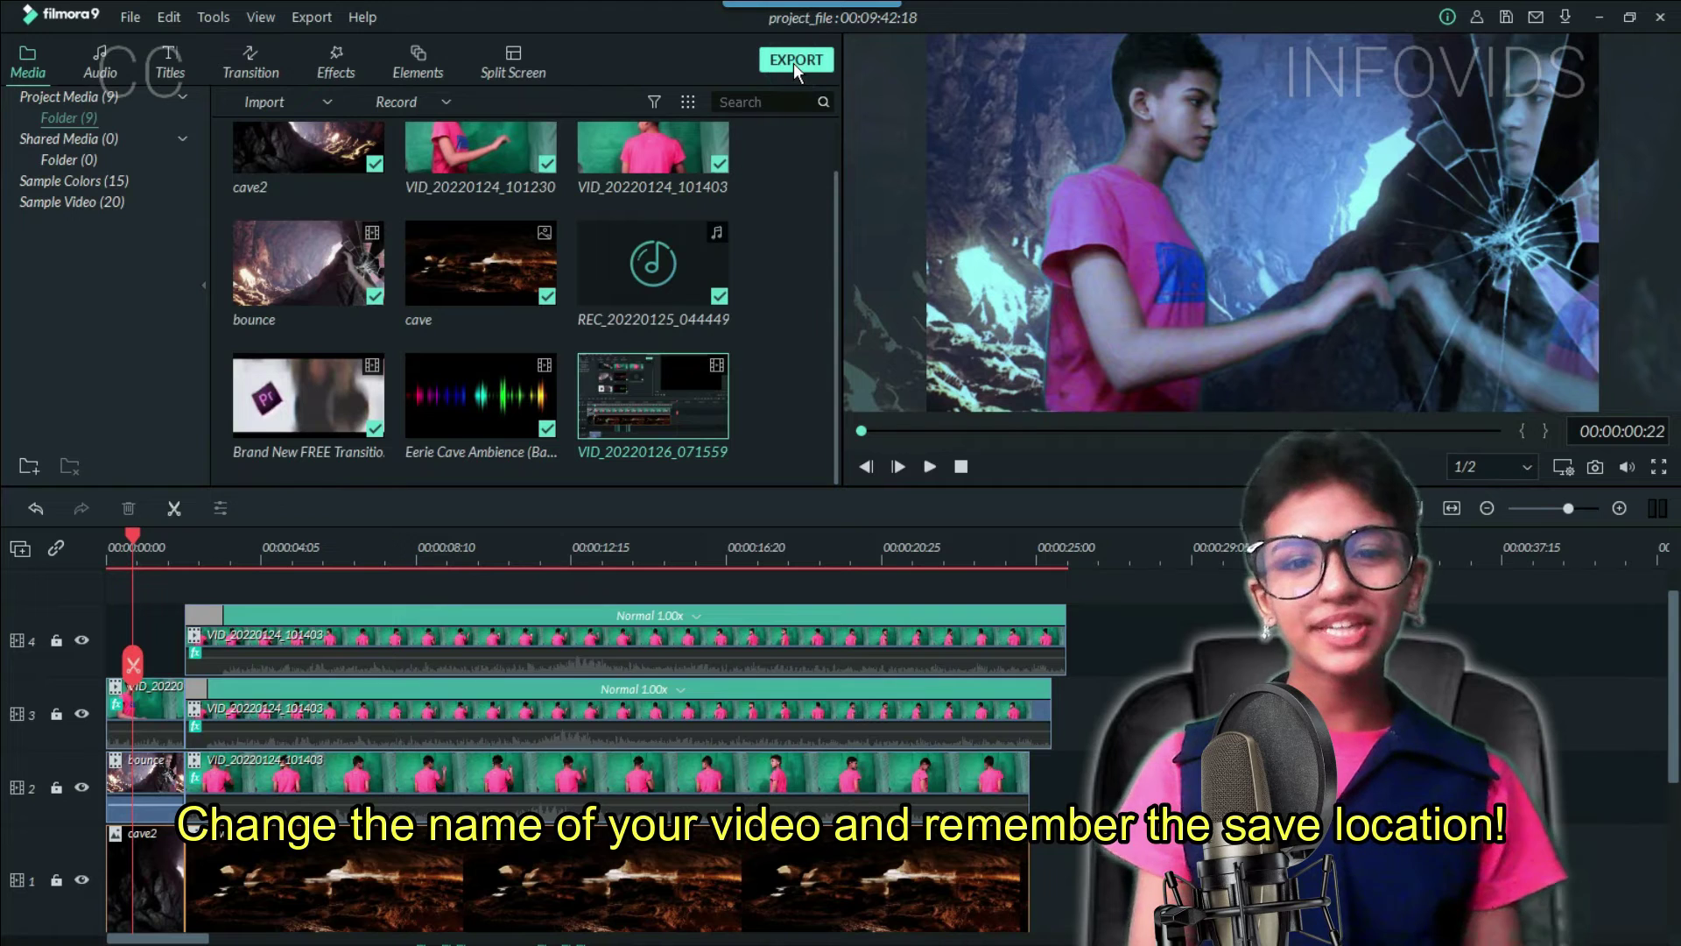
pyautogui.click(795, 62)
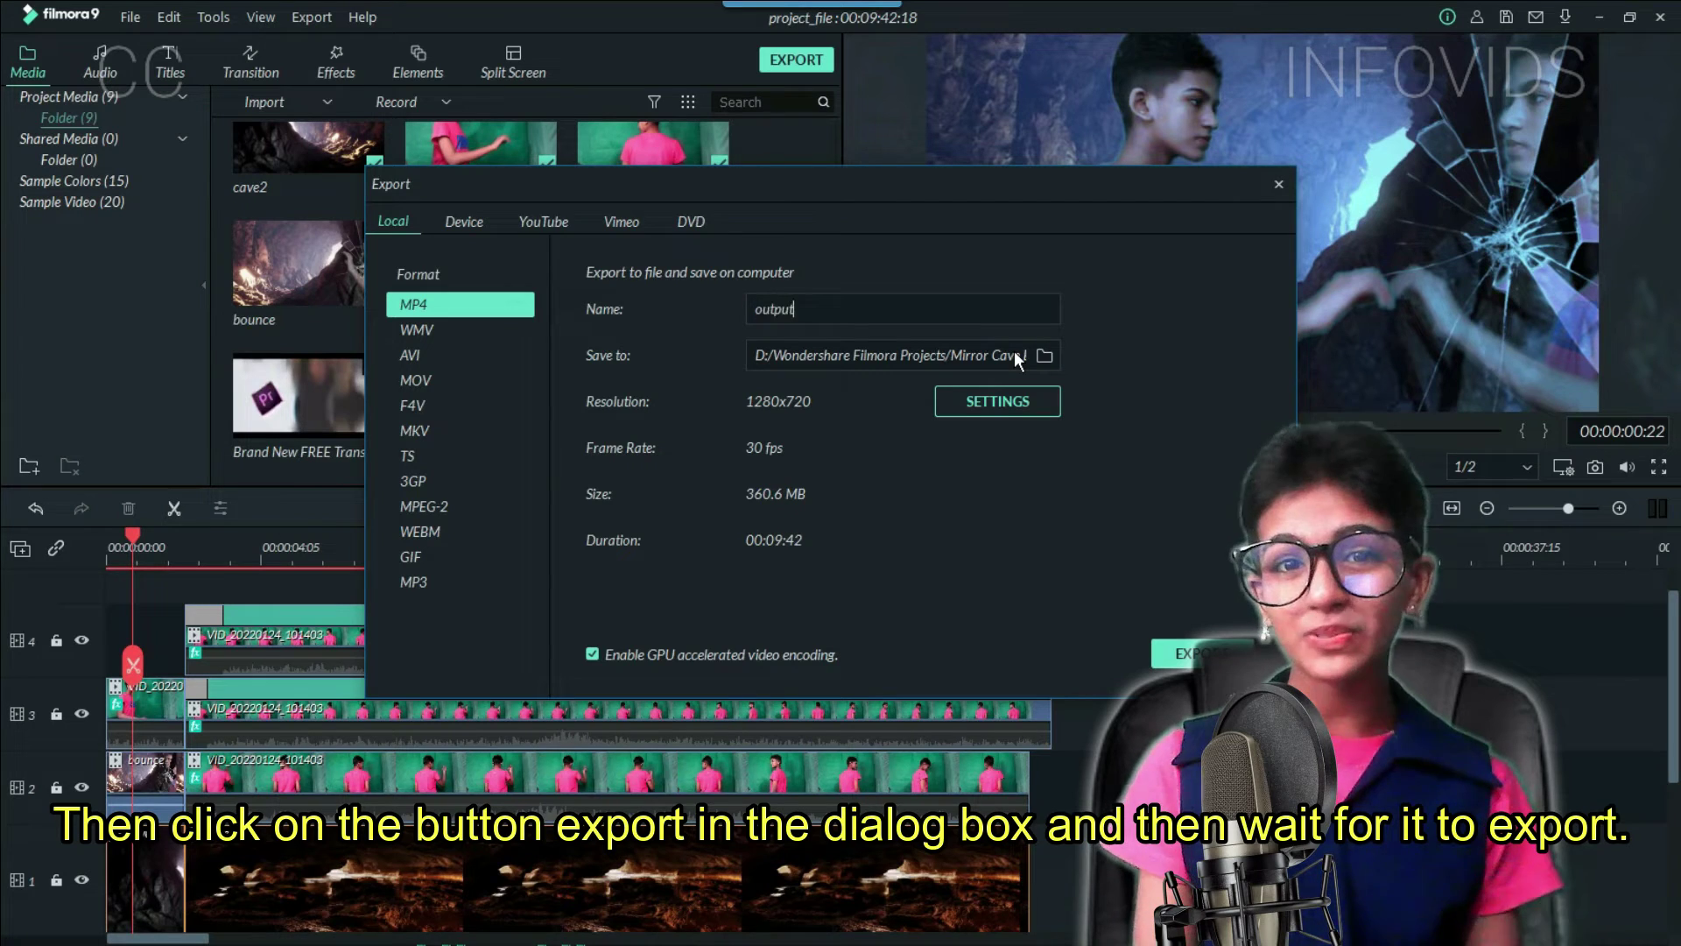
pyautogui.click(1204, 655)
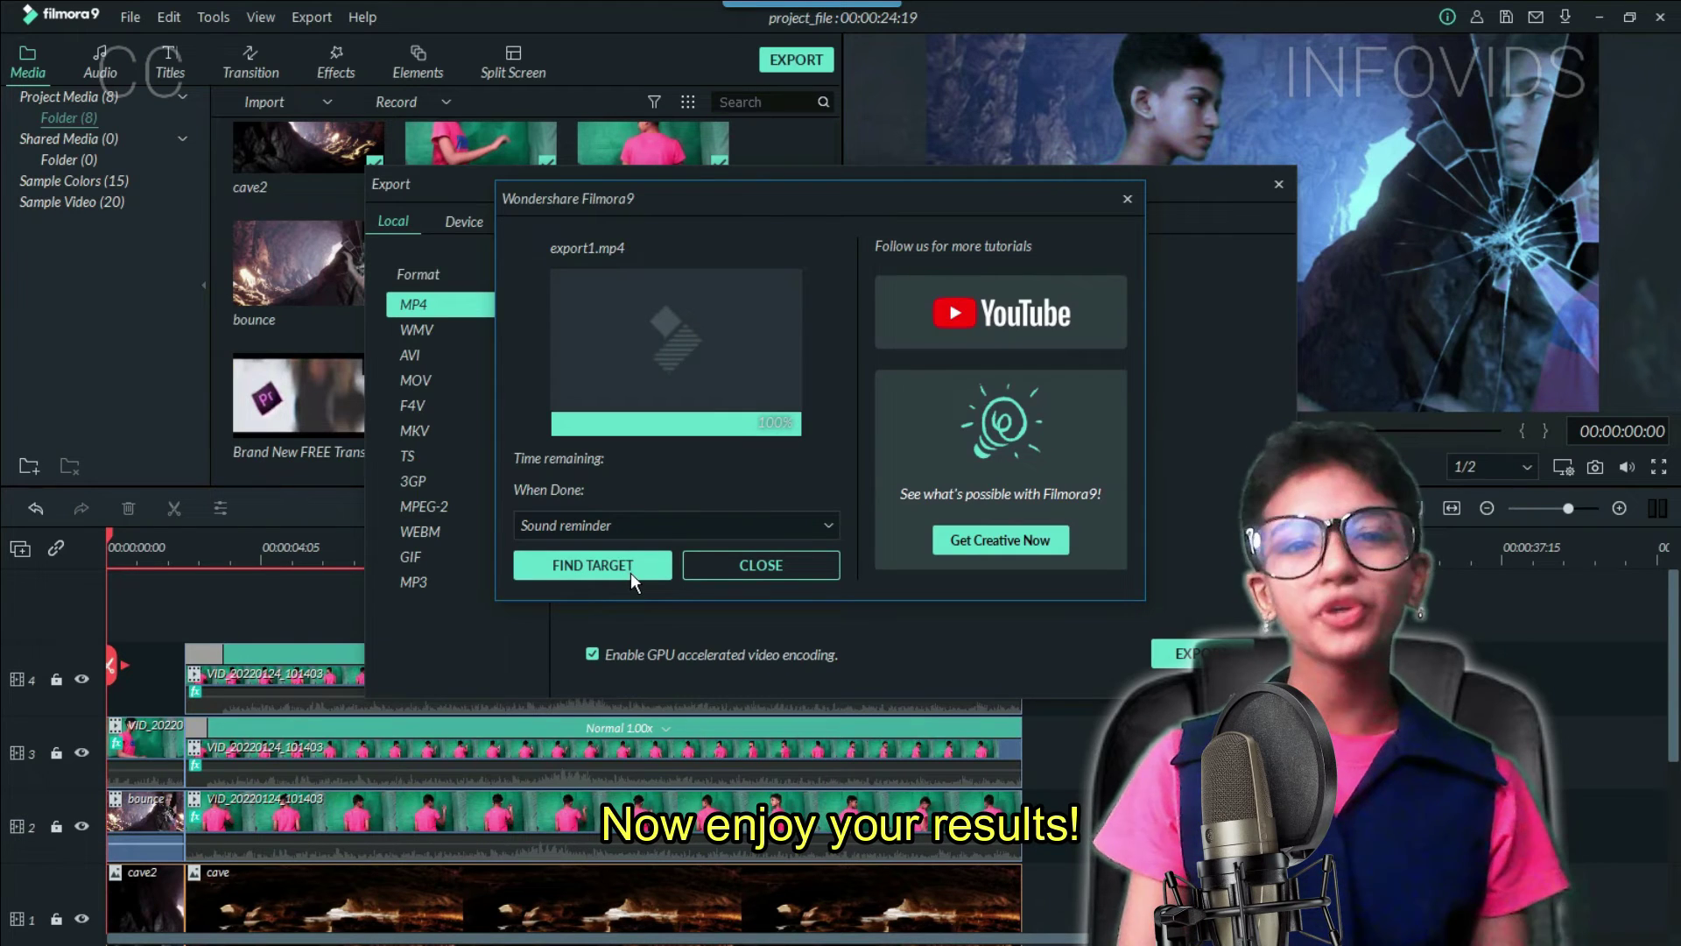
pyautogui.click(631, 573)
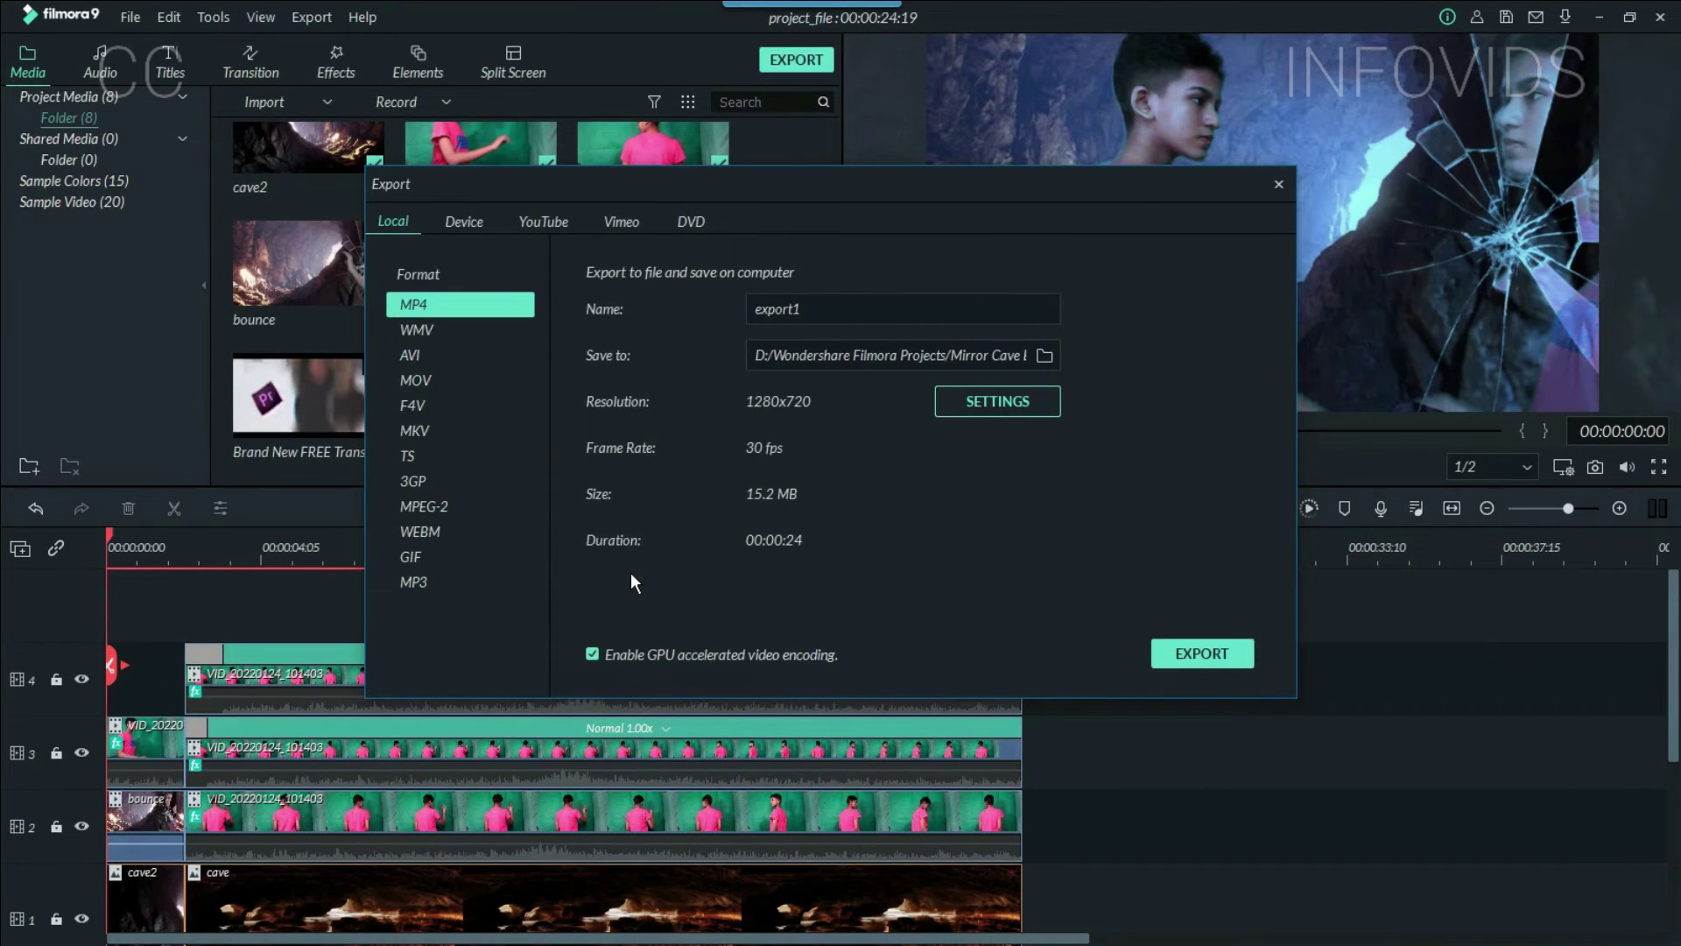